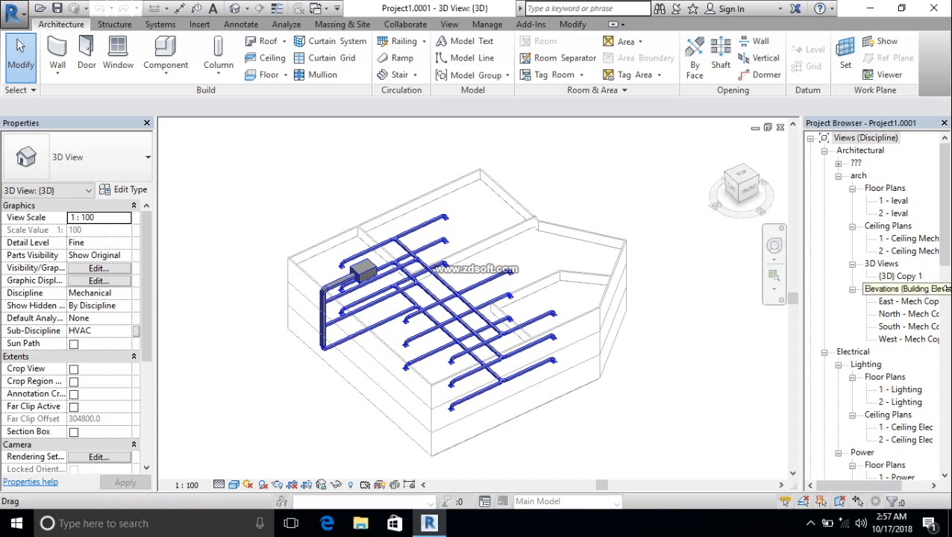
Open the mechanical HVAC {3D} view and examine the duct layout from the top
scroll(950, 326, "down", 2)
left_click_drag(950, 326, 939, 397)
left_click(885, 363)
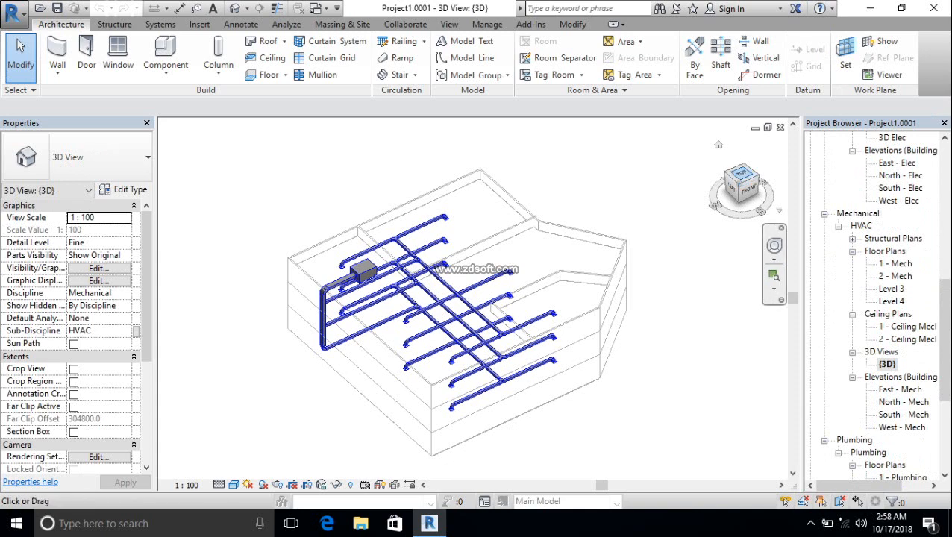
left_click(740, 174)
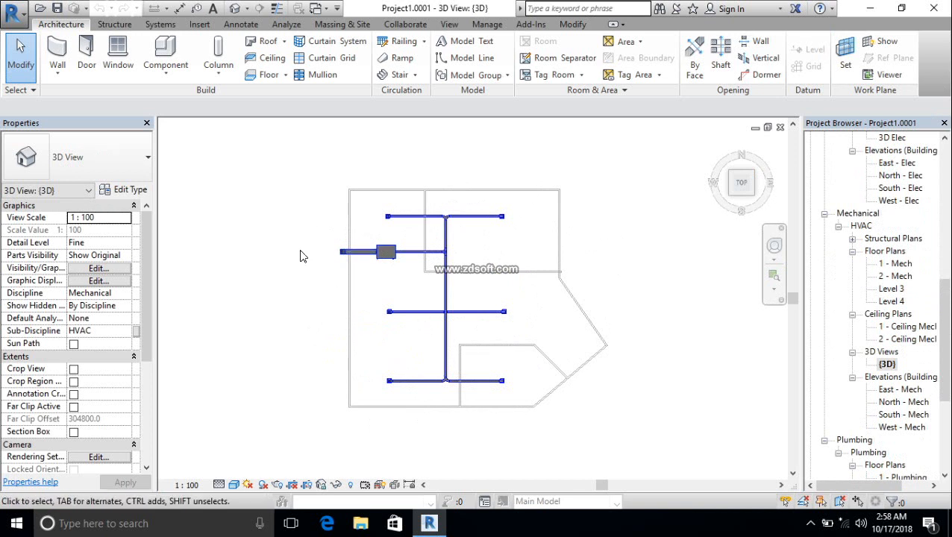
scroll(362, 266, "up", 2)
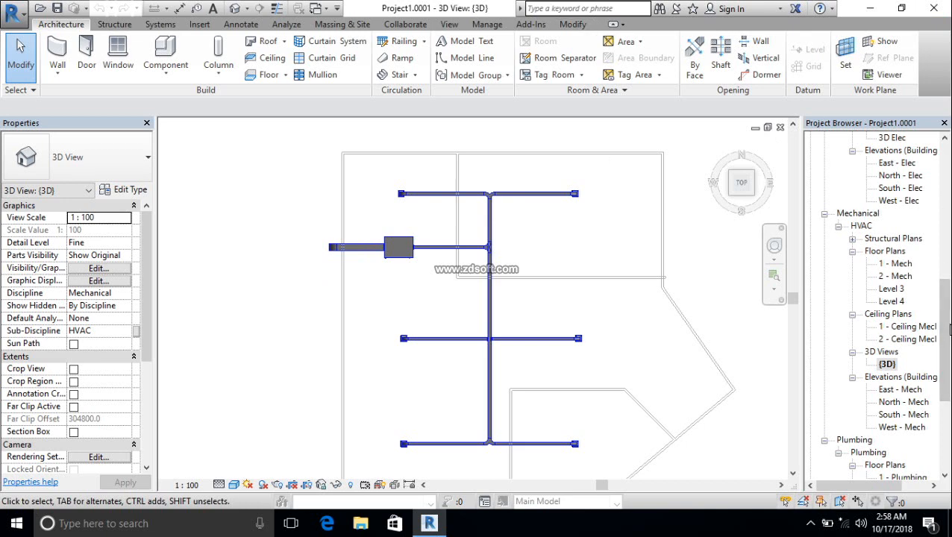
Open the architectural floor plan 1 - leval
left_click_drag(946, 335, 944, 157)
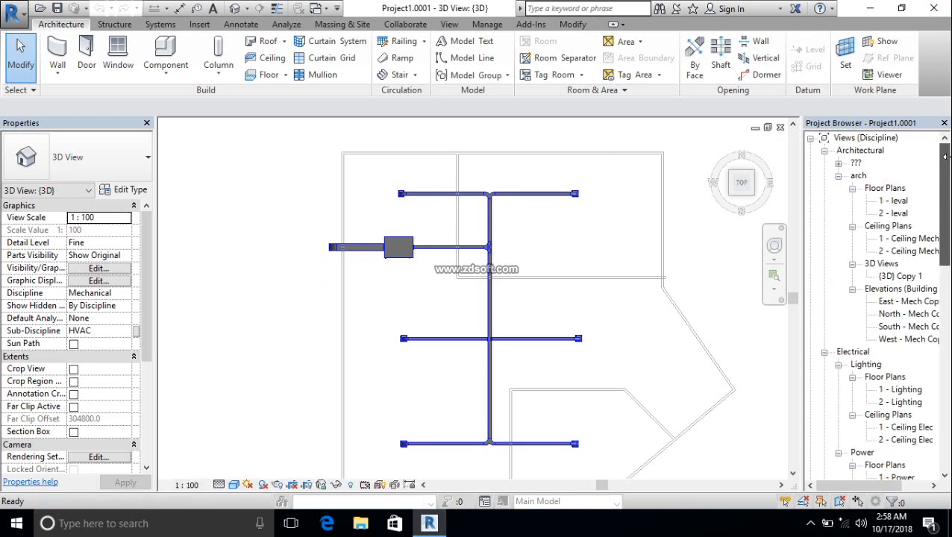
left_click(894, 201)
double_click(898, 201)
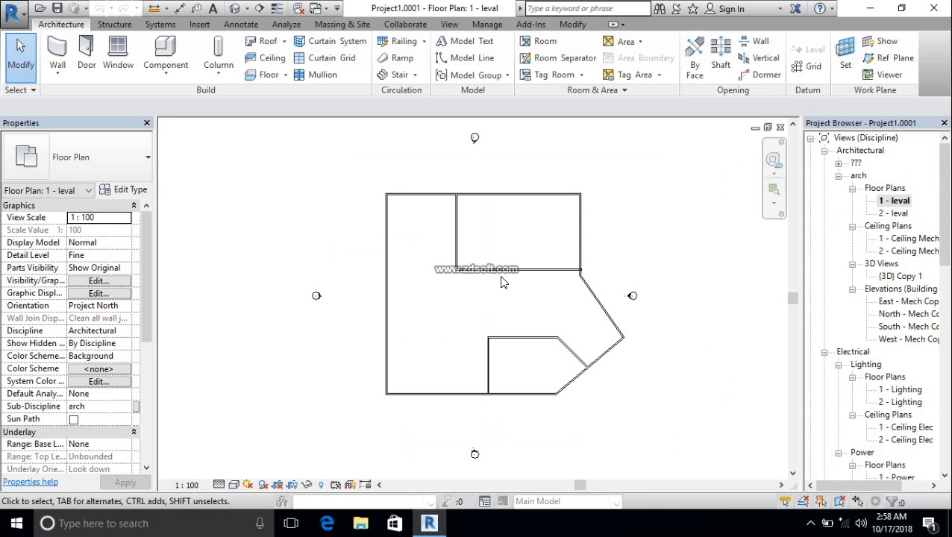
Start a rectangular shaft opening with base constraint Level 2, top constraint up to Level 4 and a top offset of 200
left_click(722, 62)
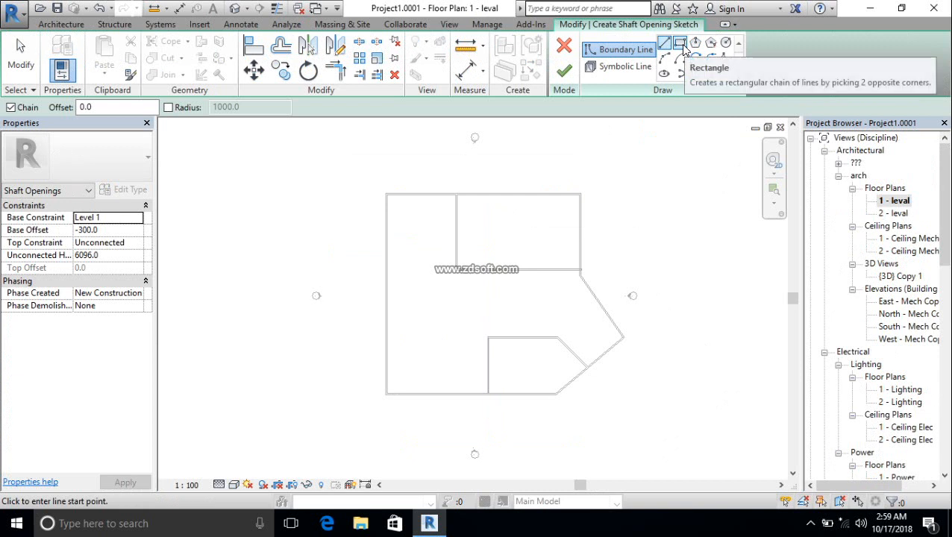
left_click(682, 45)
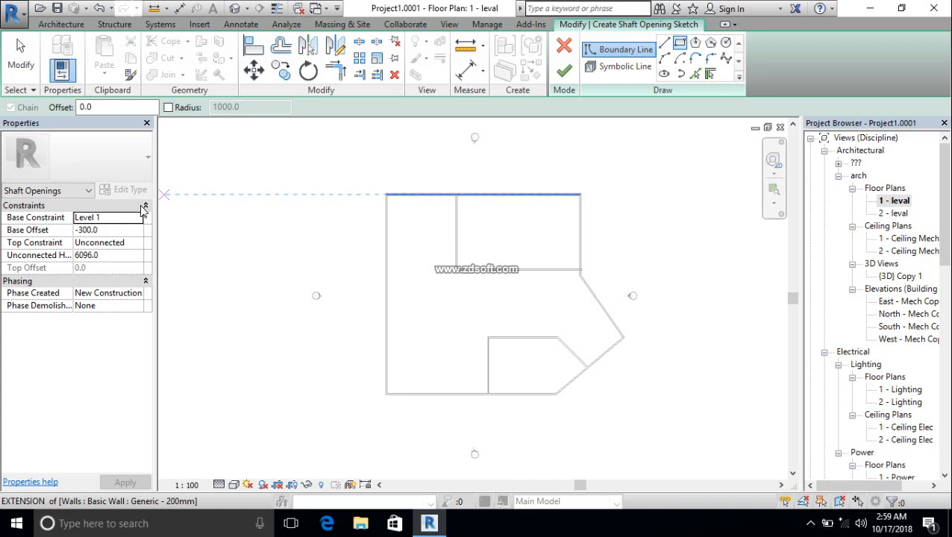
left_click(137, 217)
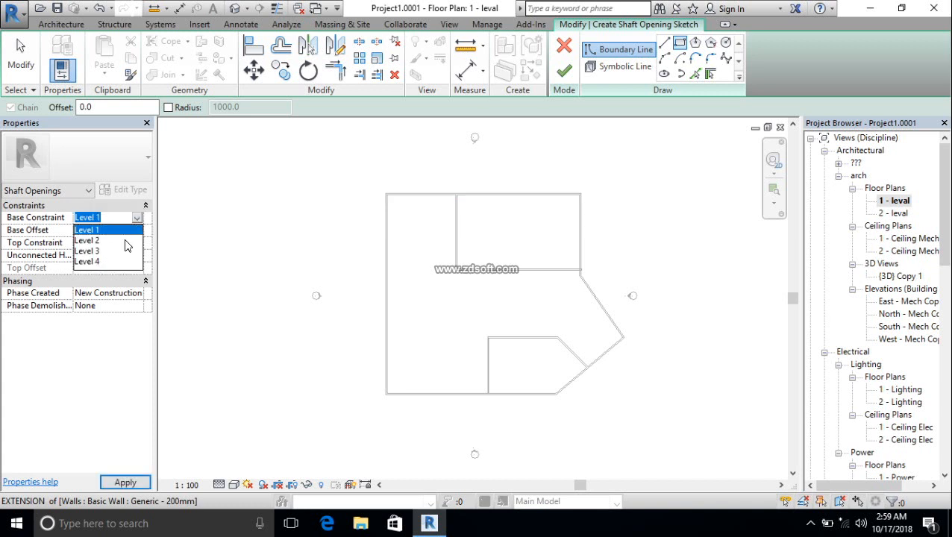
left_click(123, 240)
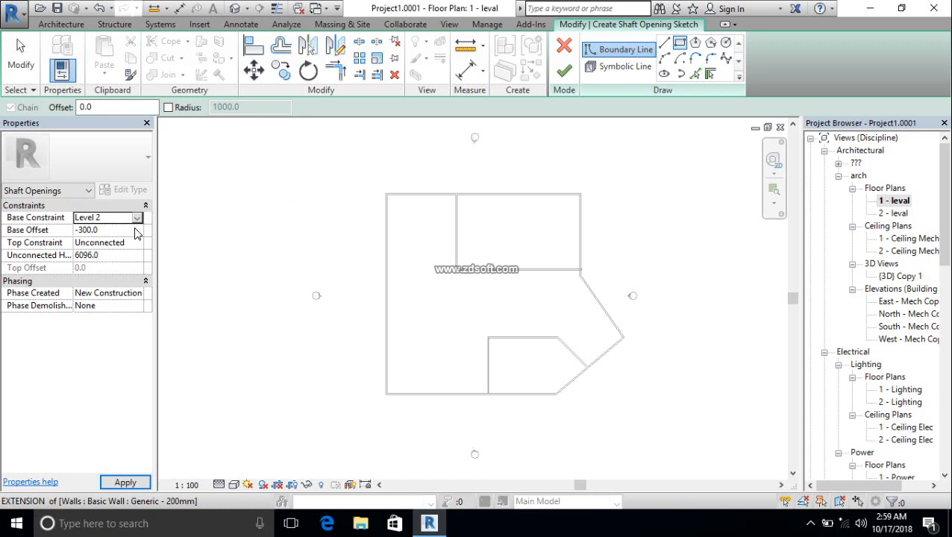
left_click(140, 246)
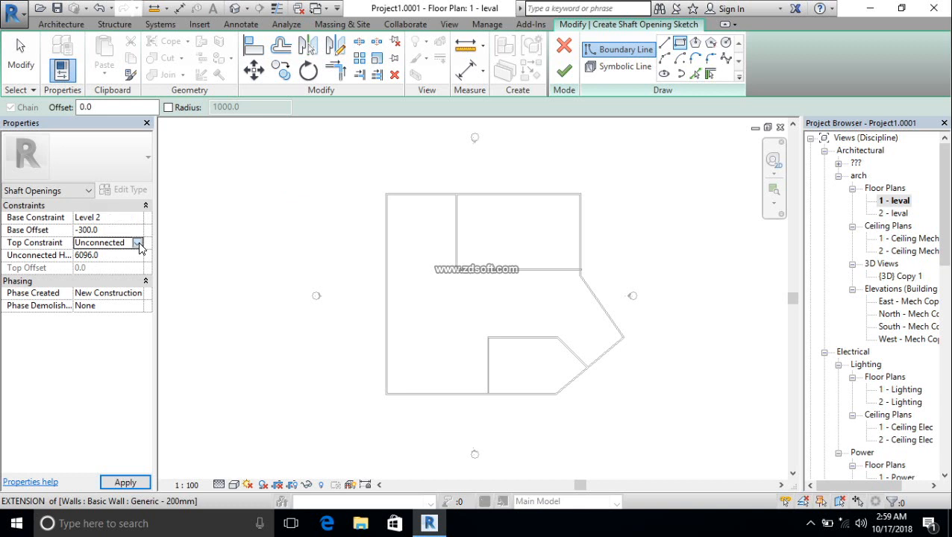
left_click(138, 244)
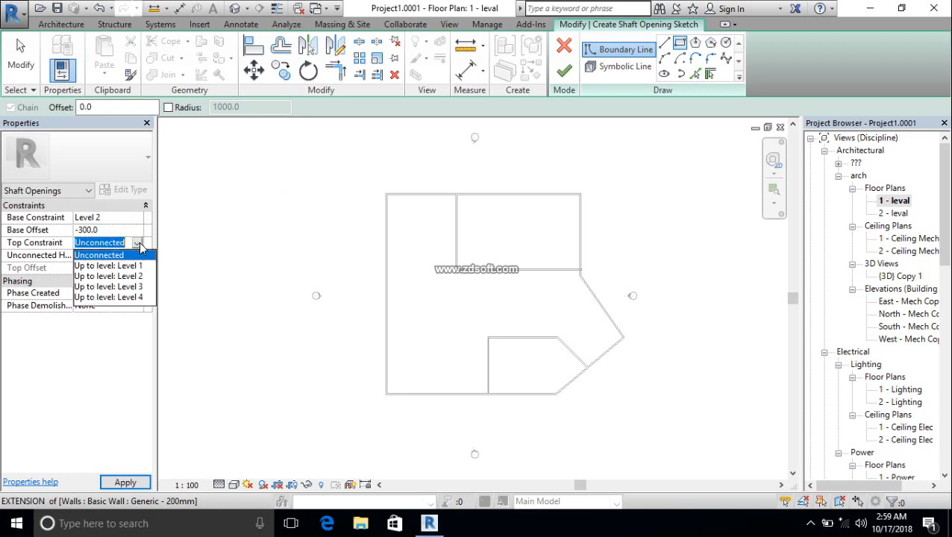
left_click(137, 297)
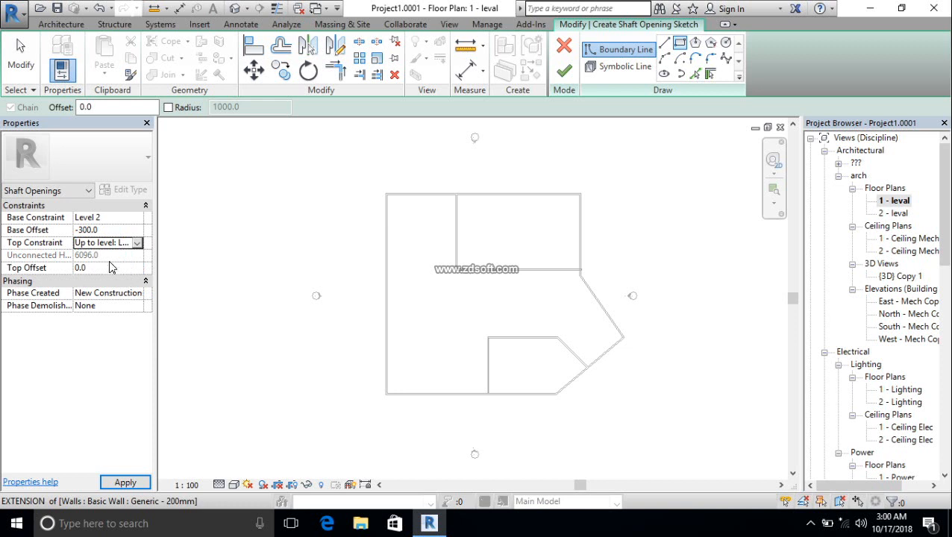
left_click(110, 267)
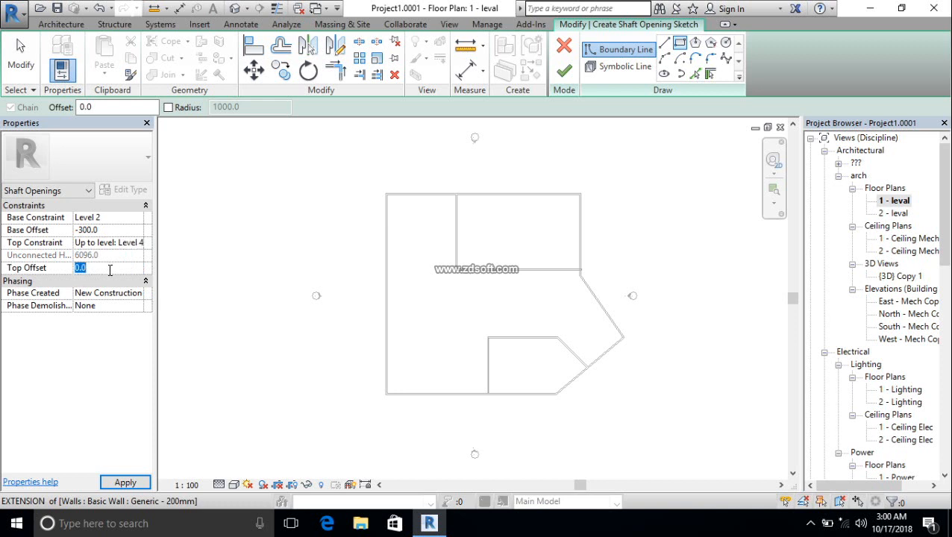
type("200")
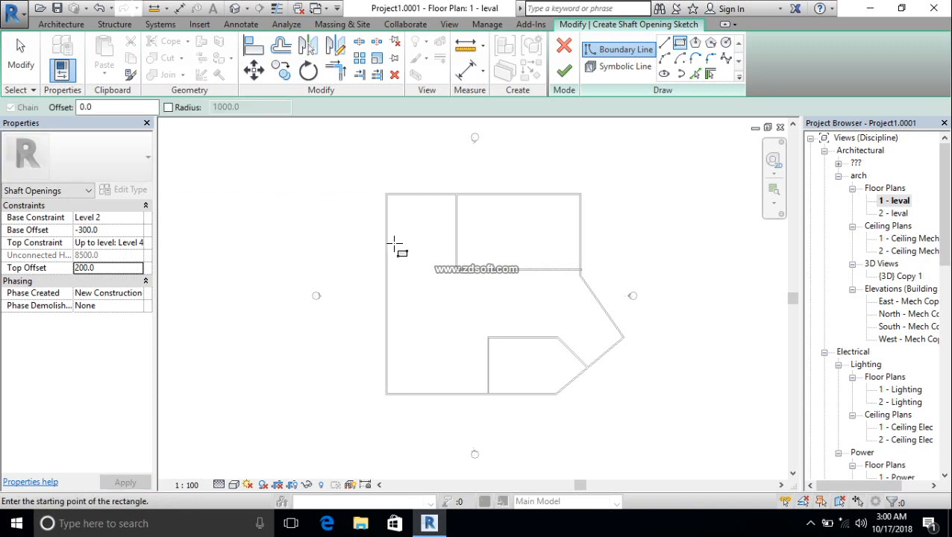
Sketch the shaft's rectangular boundary about 5000 mm wide beside the building's upper west wall and finish the opening
left_click(398, 229)
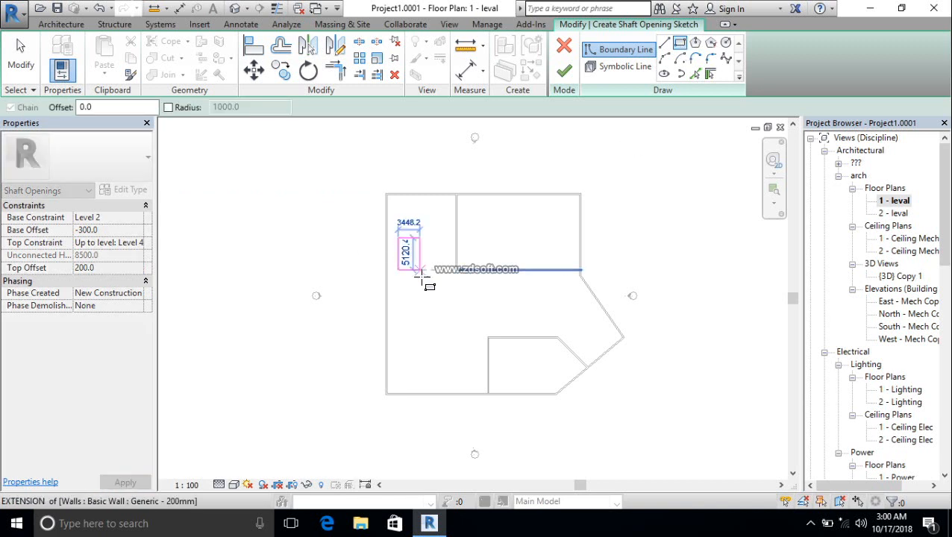
left_click(428, 293)
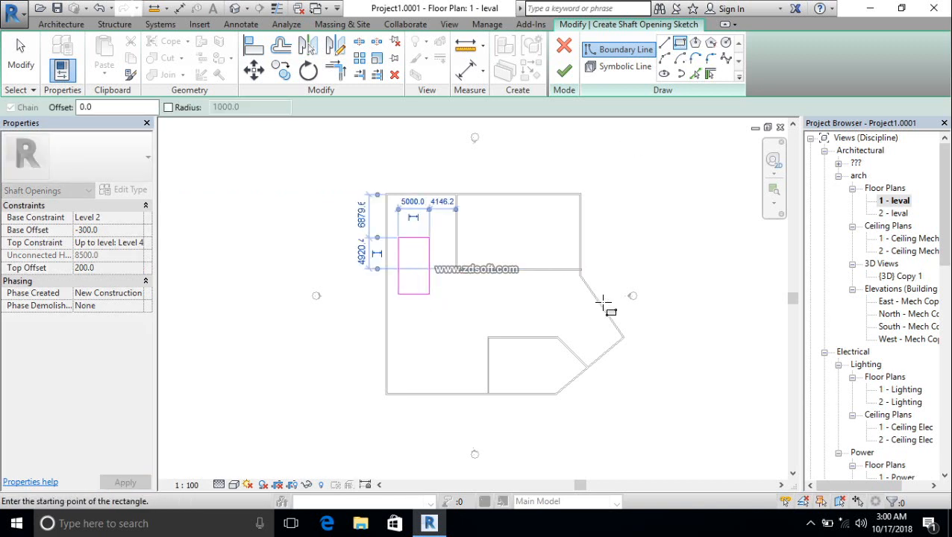
left_click(564, 73)
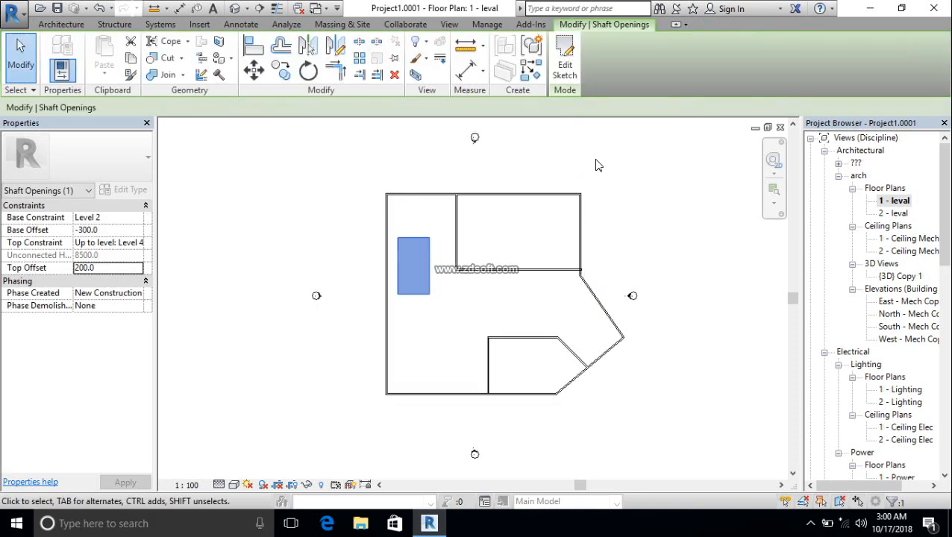
Open the architectural 3D view {3D} Copy 1 and inspect the shaft opening cut through the floors
double_click(889, 278)
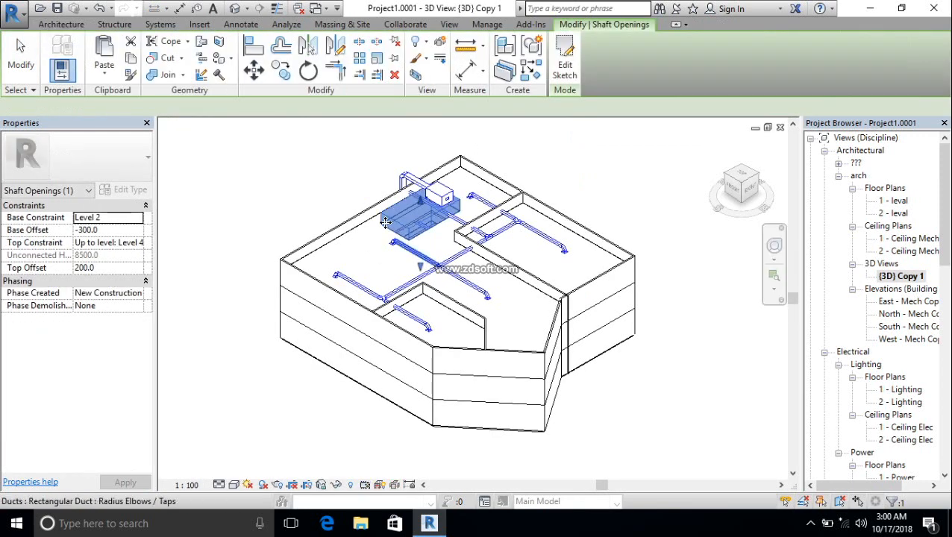
scroll(420, 227, "up", 5)
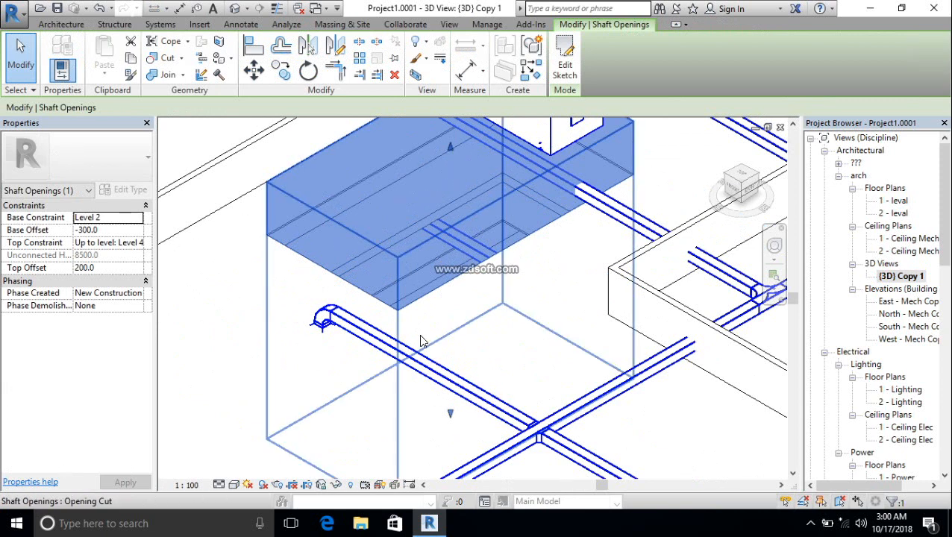
left_click(528, 329)
scroll(575, 320, "down", 2)
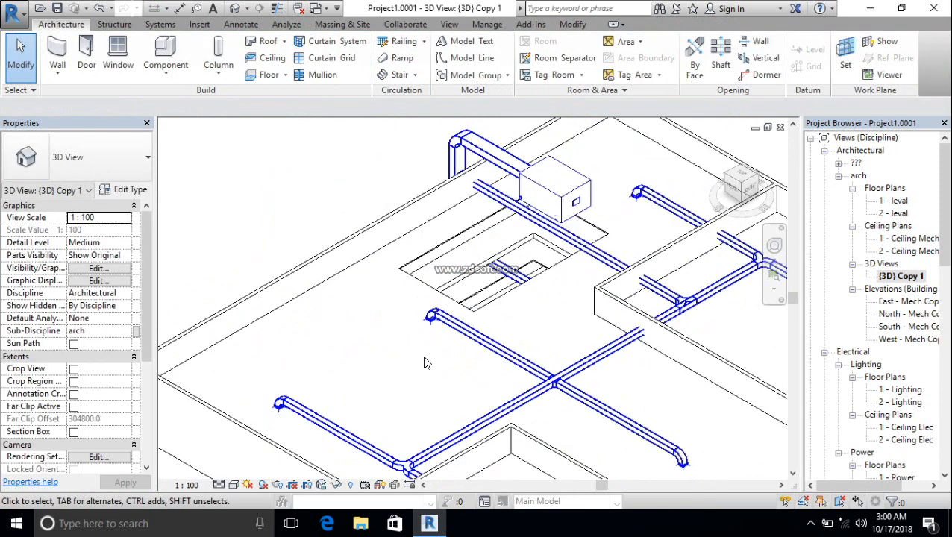
Set the 3D view to the Wireframe visual style and Fine detail level to inspect the ducts and shaft
left_click(234, 485)
left_click(260, 399)
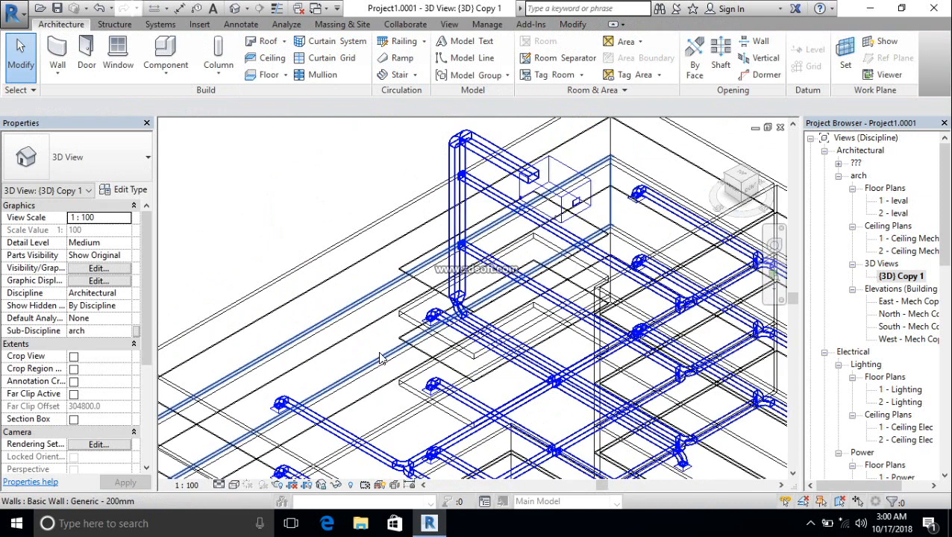
left_click(220, 485)
left_click(233, 472)
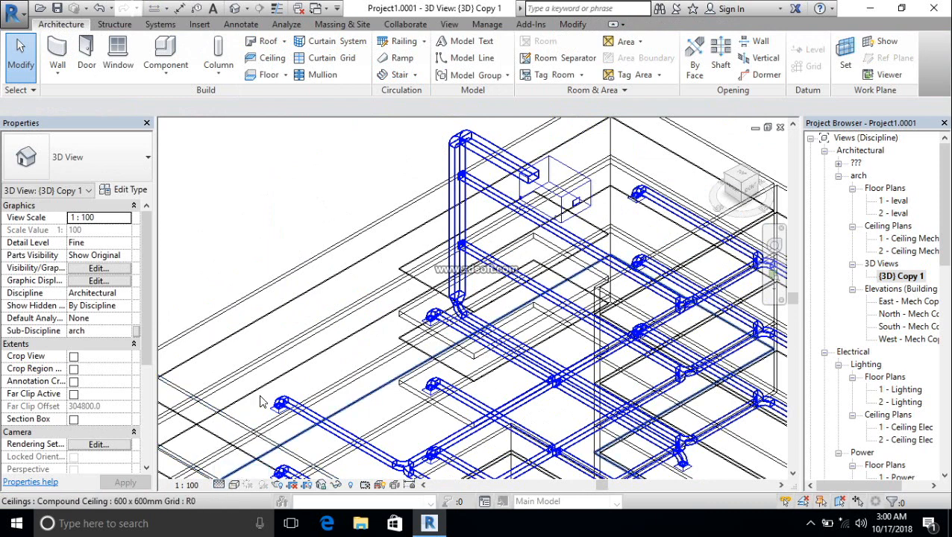
middle_click_drag(309, 353, 391, 392, "shift")
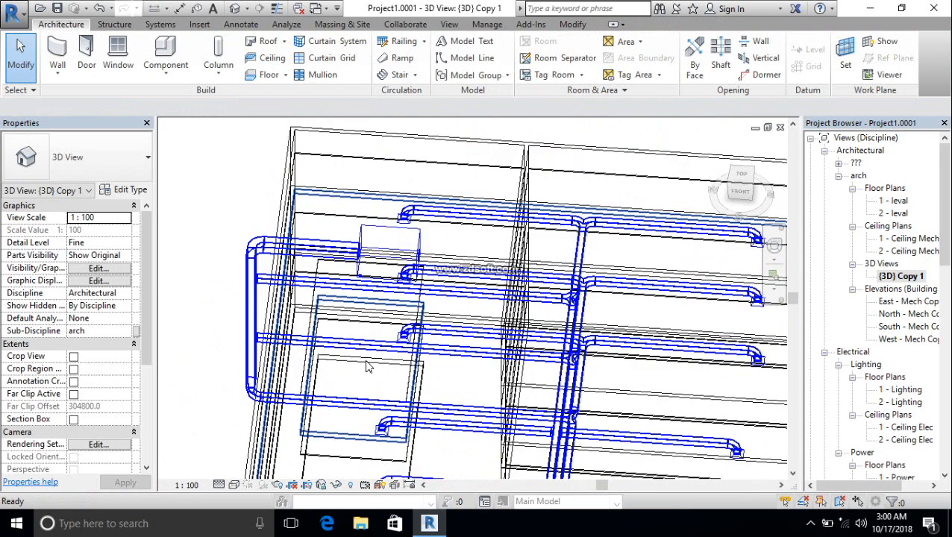
middle_click_drag(230, 336, 554, 171, "shift")
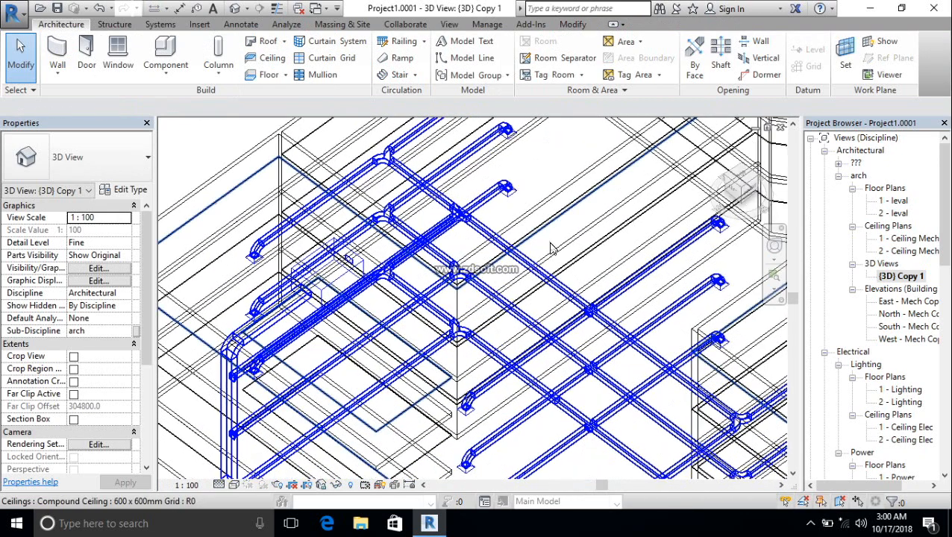
scroll(554, 370, "down", 3)
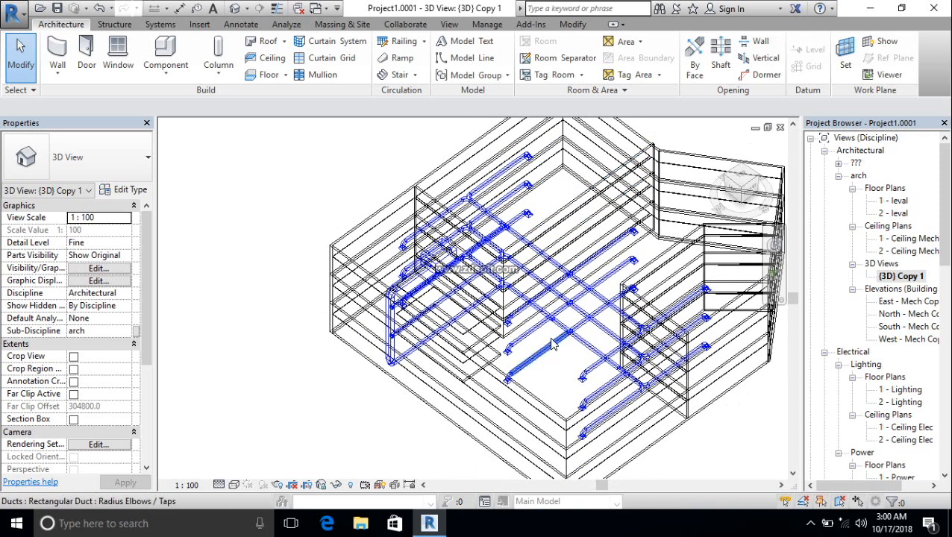
Set the 3D view's visual style to Shaded and inspect the shaft opening from above
left_click(234, 485)
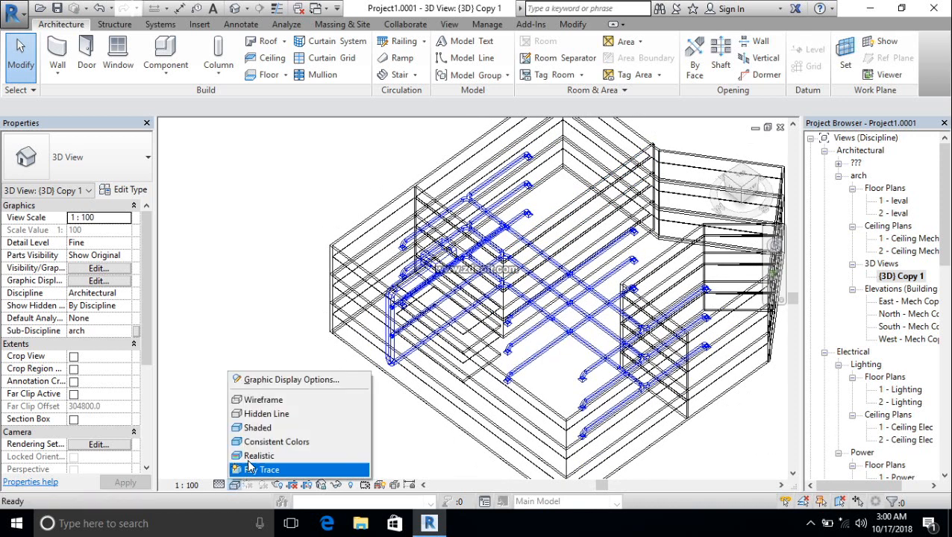
left_click(268, 428)
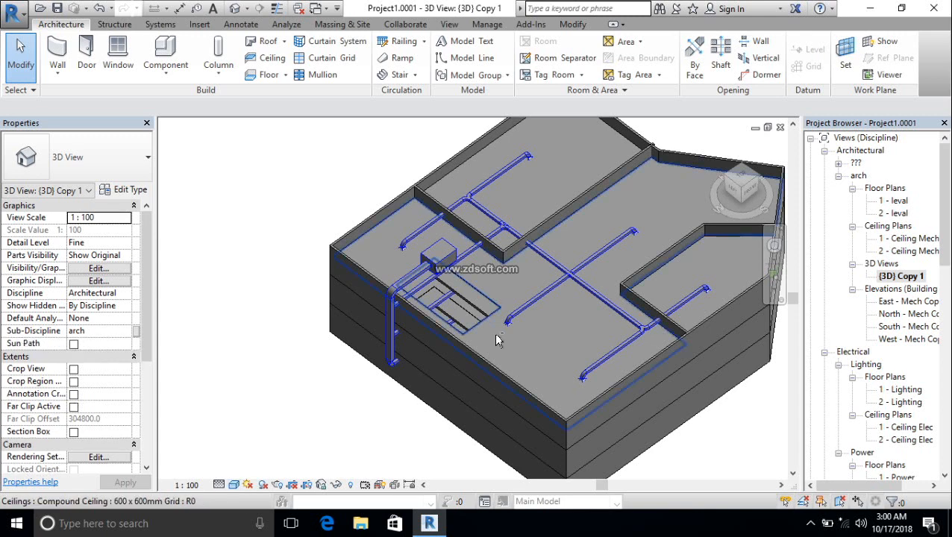
middle_click_drag(475, 388, 423, 440, "shift")
middle_click_drag(534, 285, 375, 188, "shift")
scroll(375, 191, "up", 5)
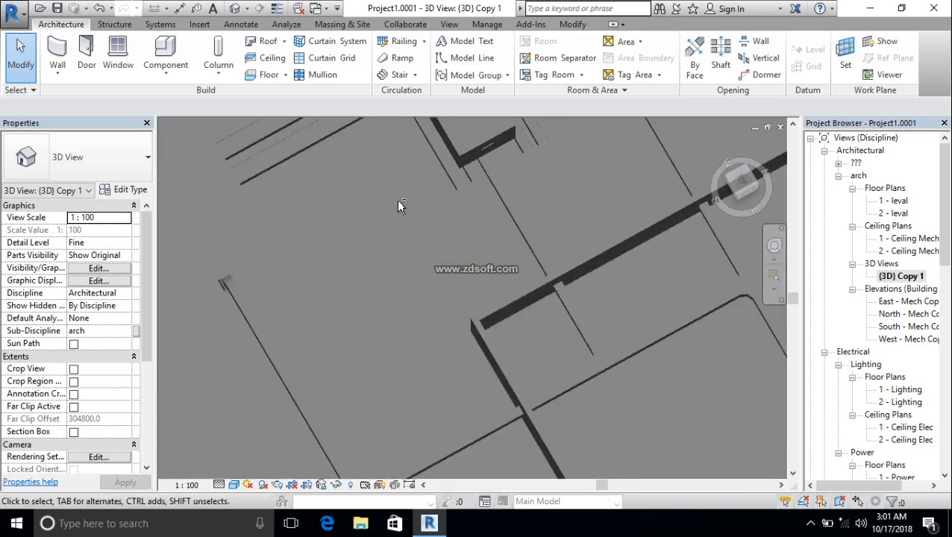
scroll(396, 191, "down", 3)
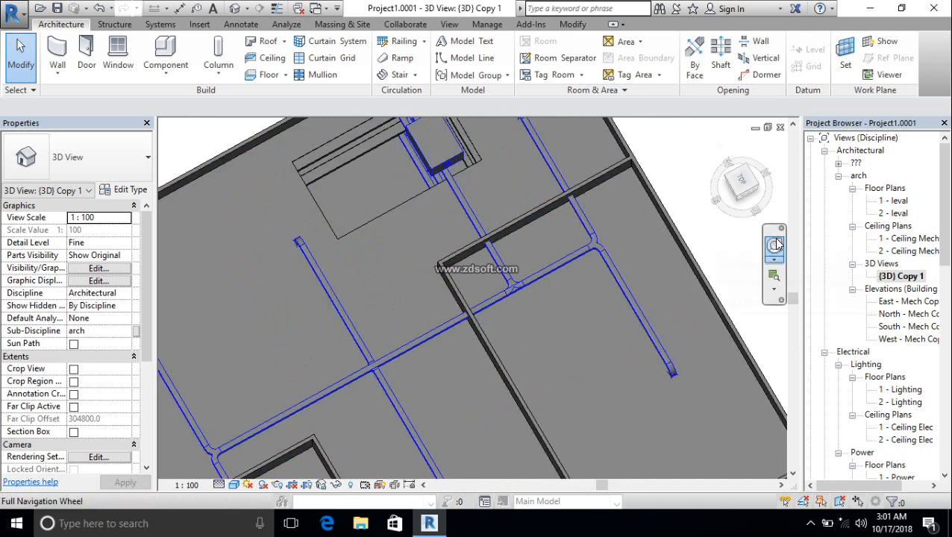
Check the East elevation and return to {3D} Copy 1 to examine the shaft opening around the rooftop air handling unit
double_click(913, 302)
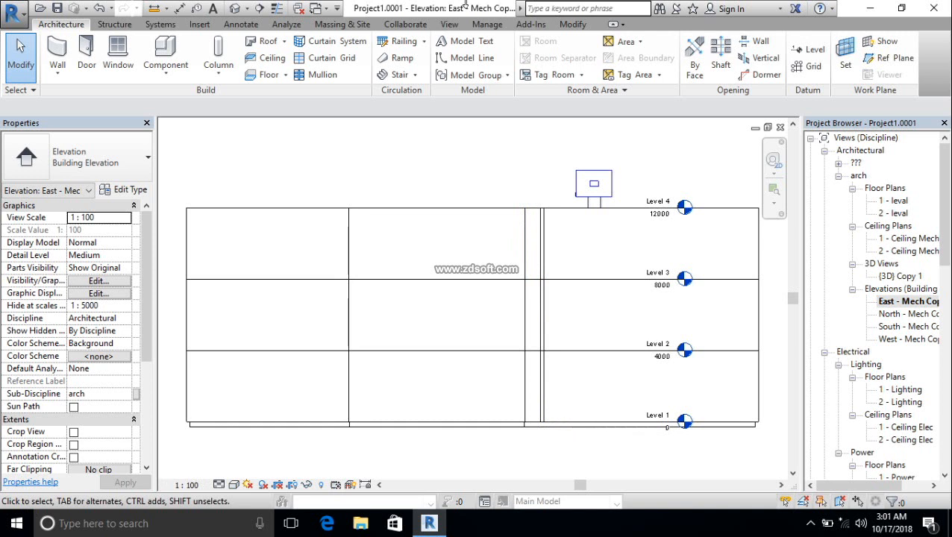
double_click(899, 277)
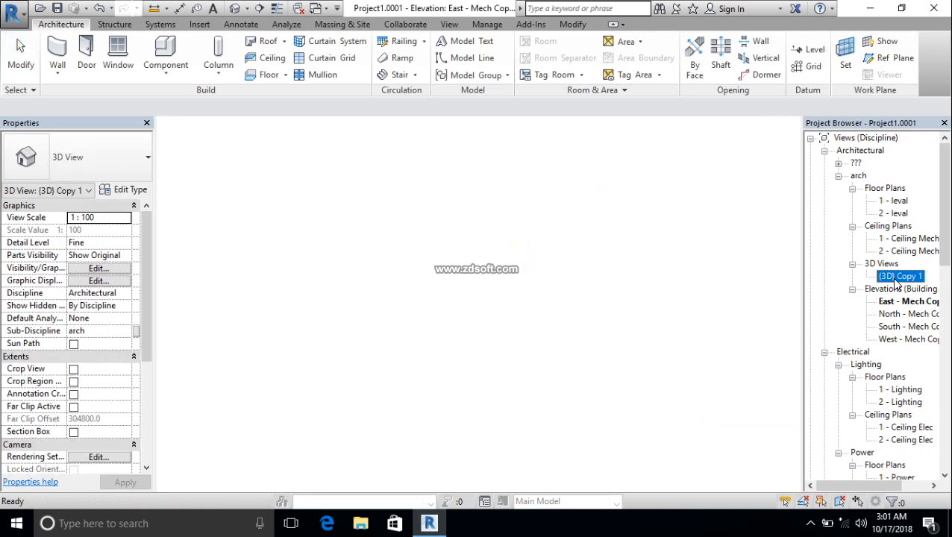
scroll(495, 220, "up", 4)
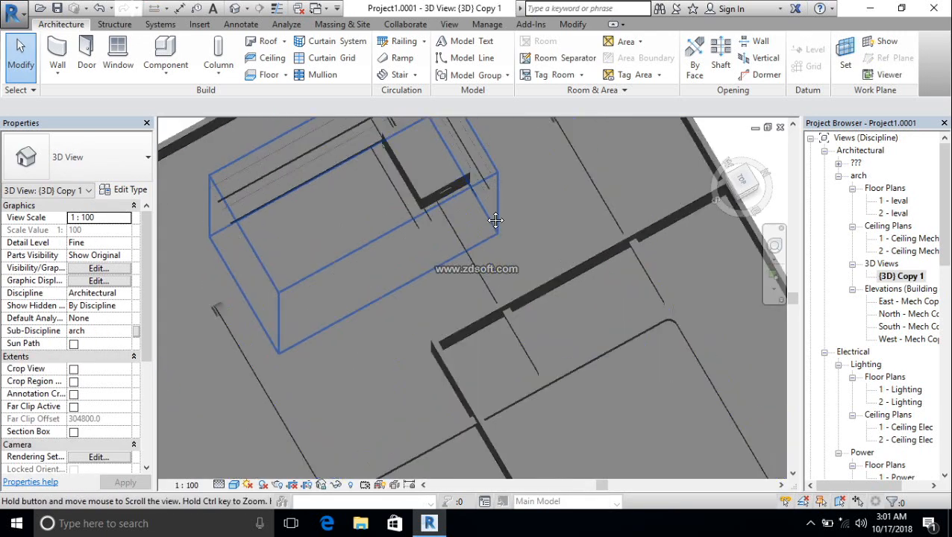
middle_click_drag(496, 220, 501, 253)
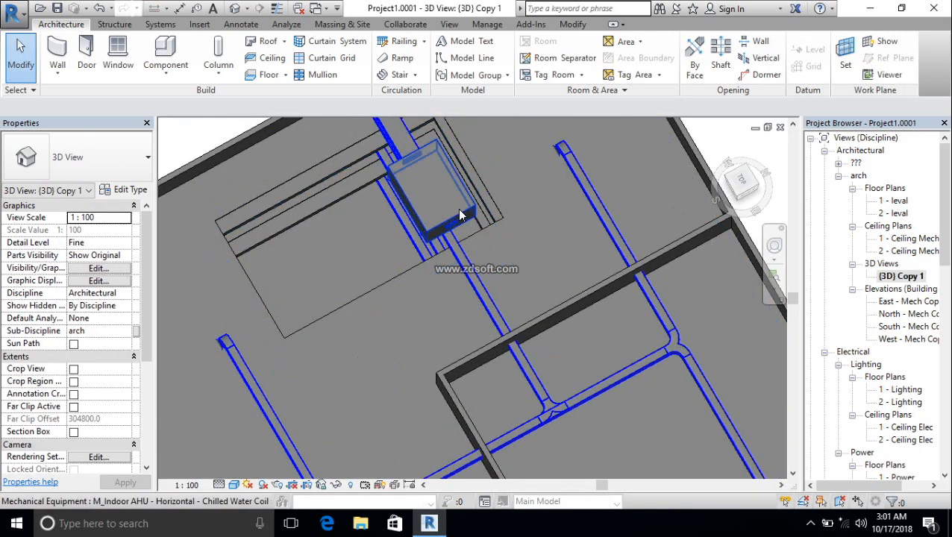
middle_click_drag(460, 215, 446, 270, "shift")
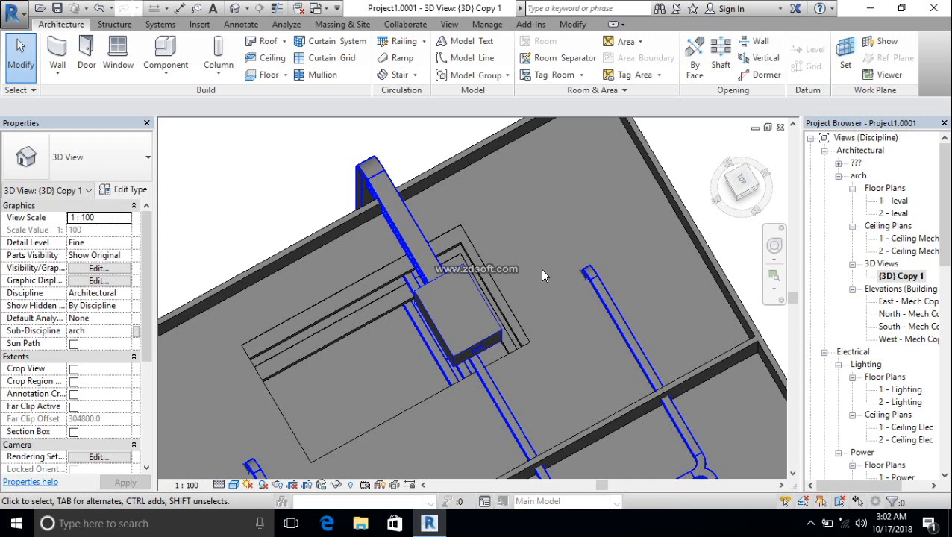
scroll(505, 274, "up", 3)
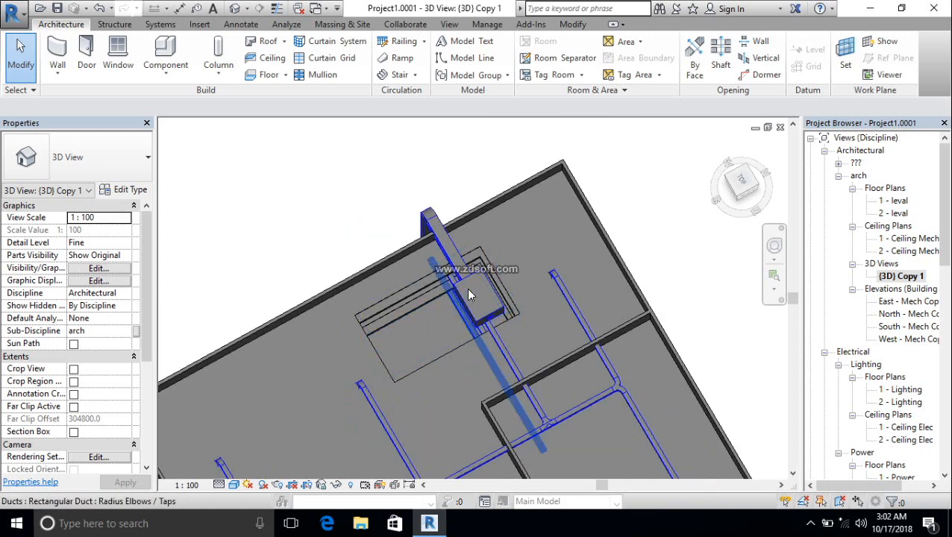
Examine the shaft opening beside the air handling unit, and open the Mechanical HVAC {3D} view
scroll(460, 277, "up", 1)
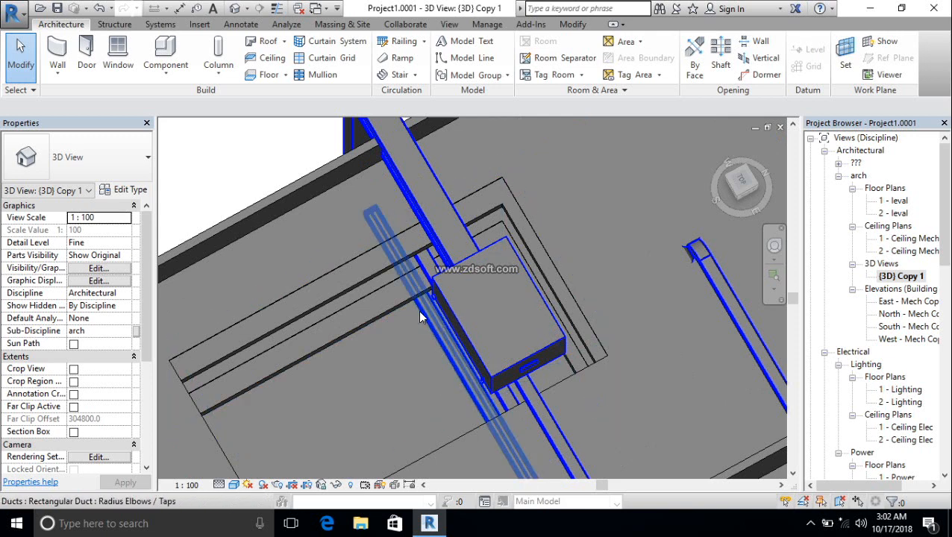
scroll(535, 336, "down", 2)
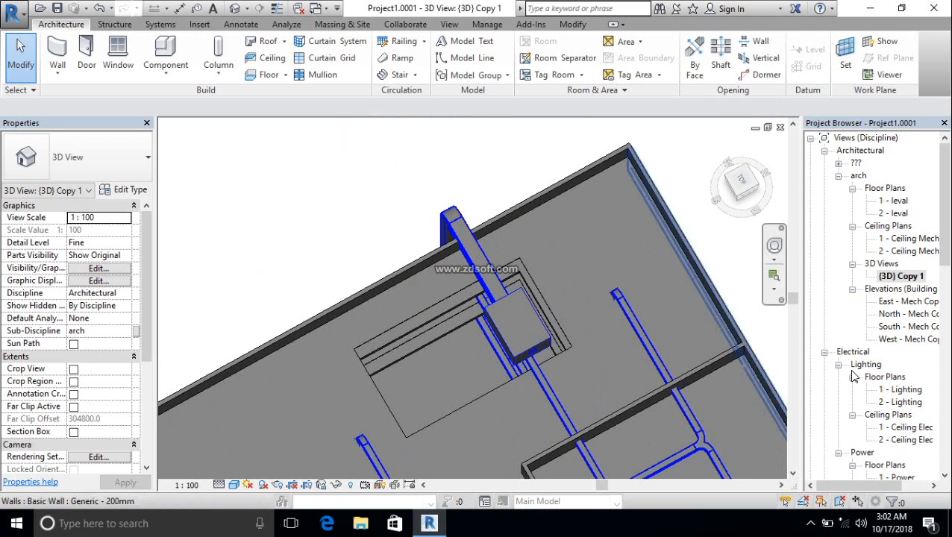
scroll(909, 420, "down", 9)
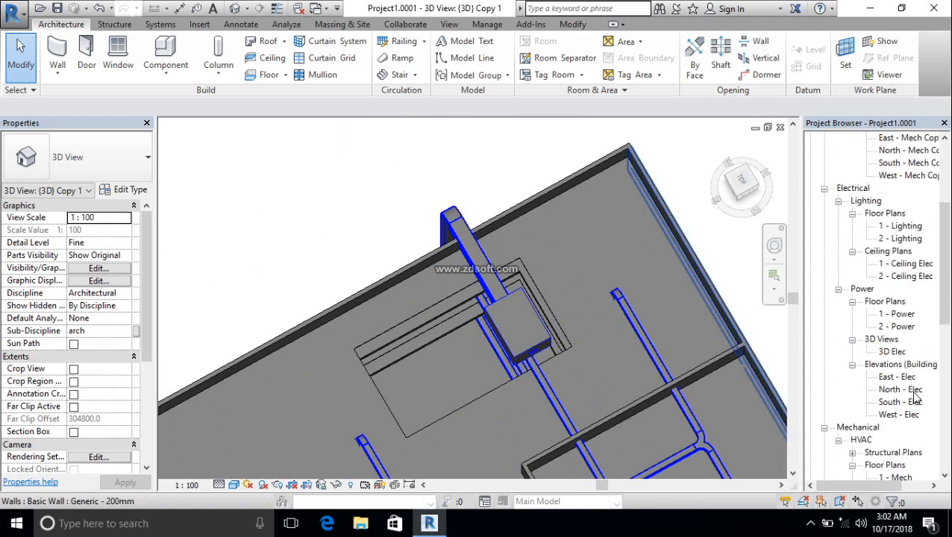
scroll(916, 405, "down", 2)
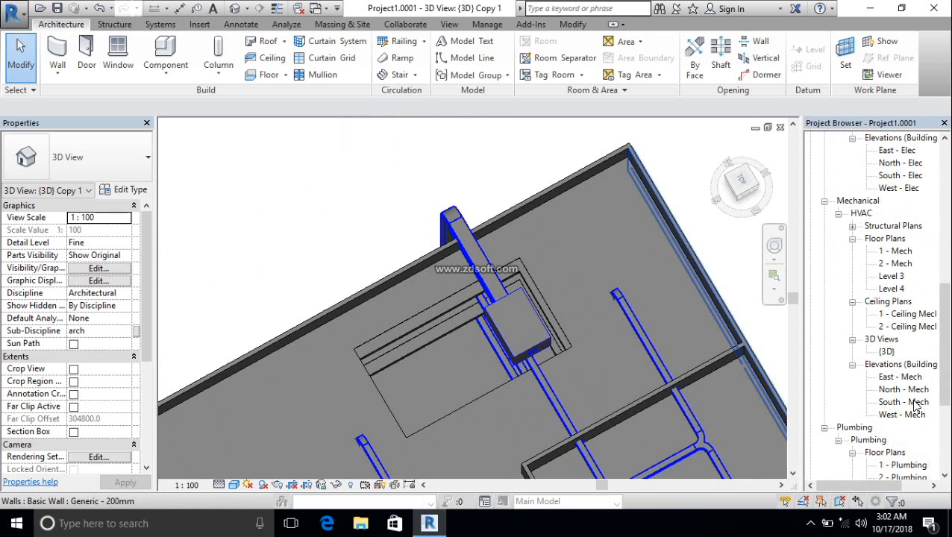
double_click(887, 352)
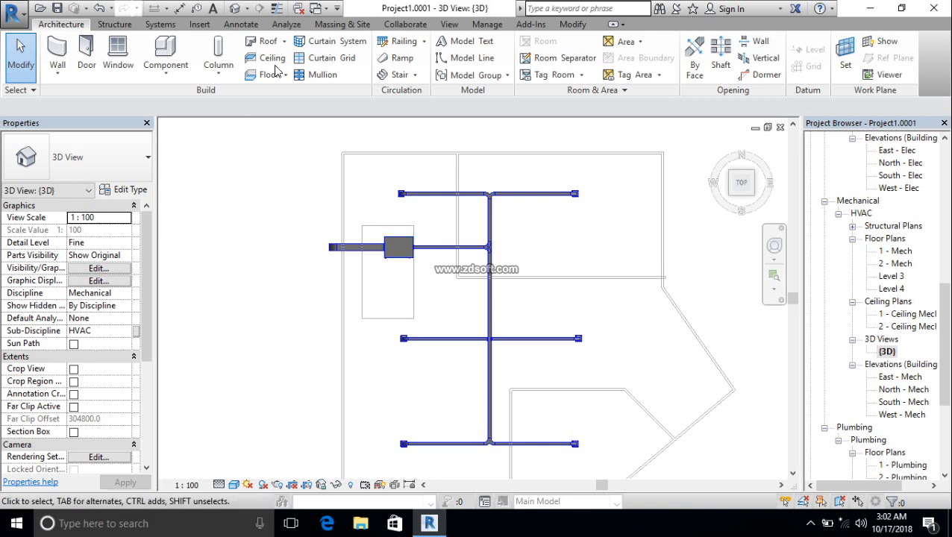
Start placing mechanical equipment, review the available equipment types and open the family library to load another family
left_click(157, 27)
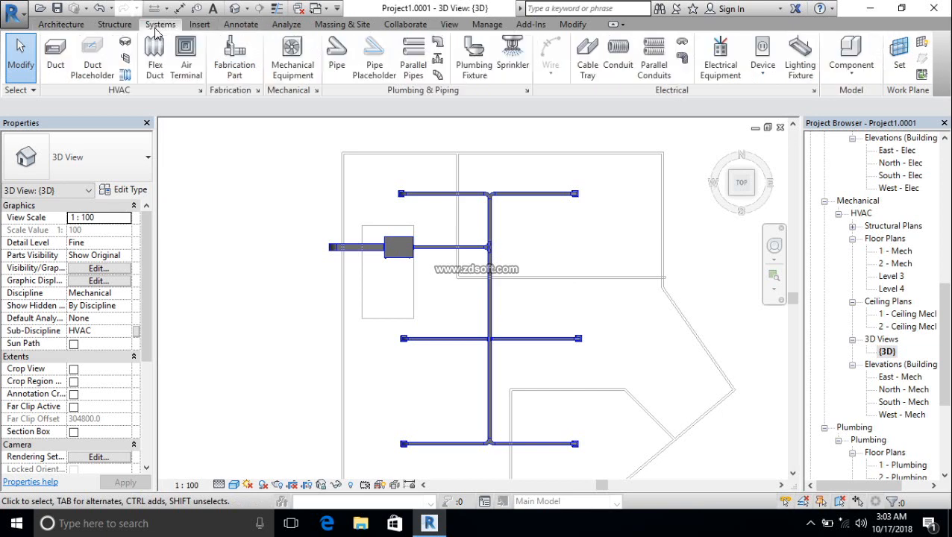
left_click(293, 70)
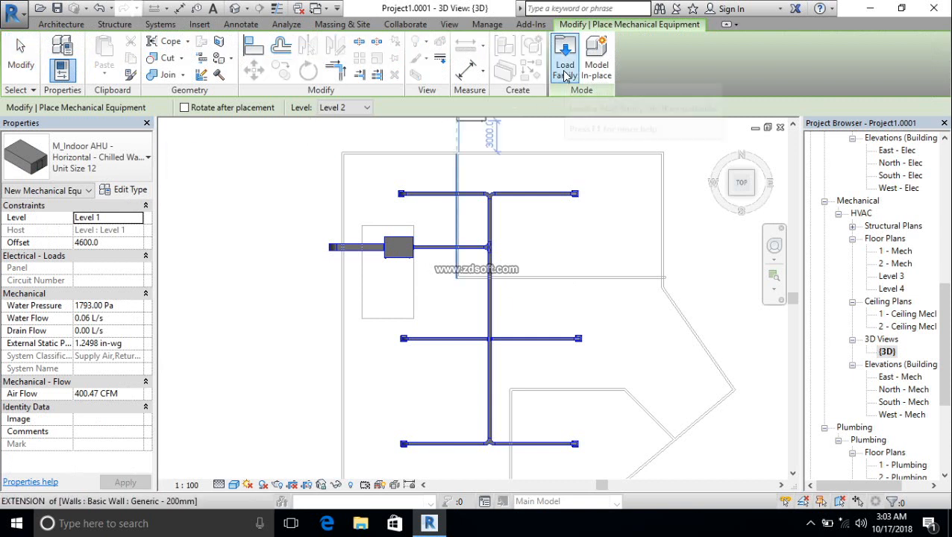
left_click(129, 172)
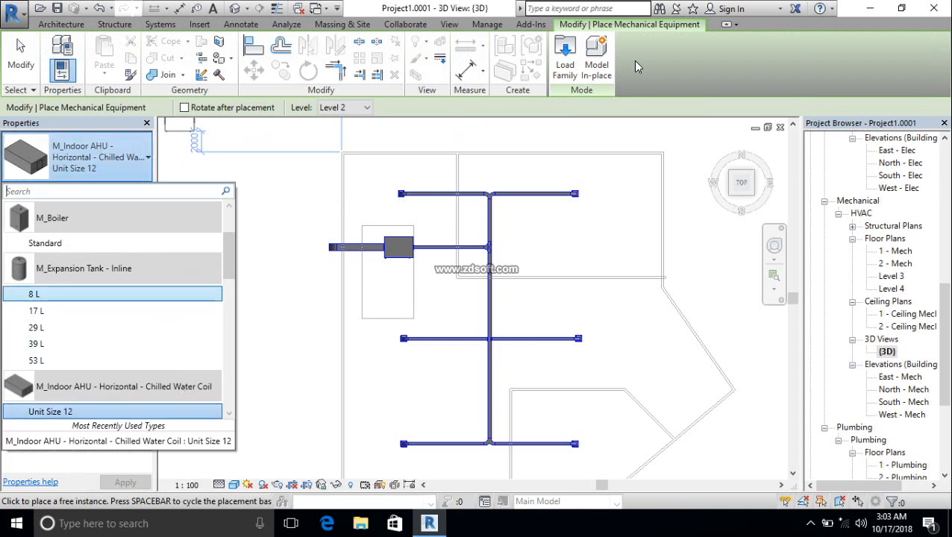
left_click(564, 79)
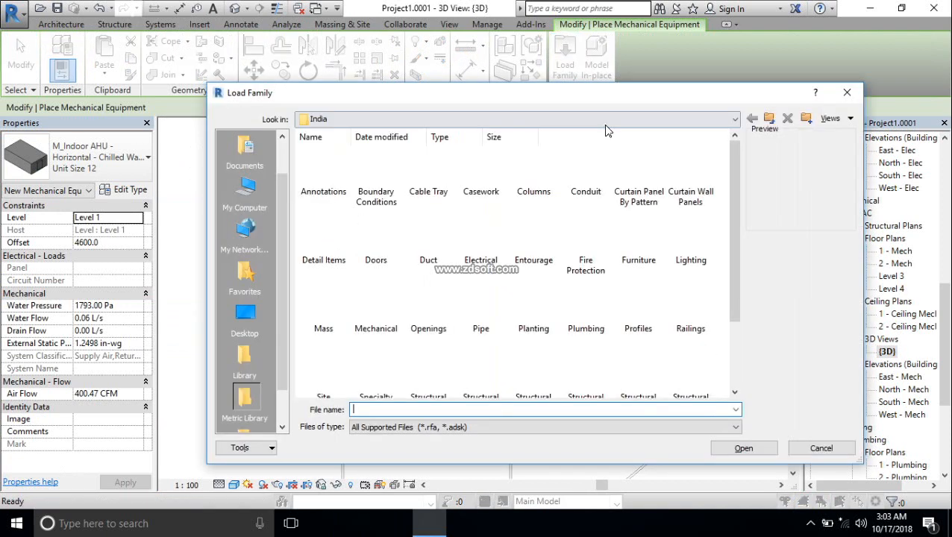
left_click(769, 119)
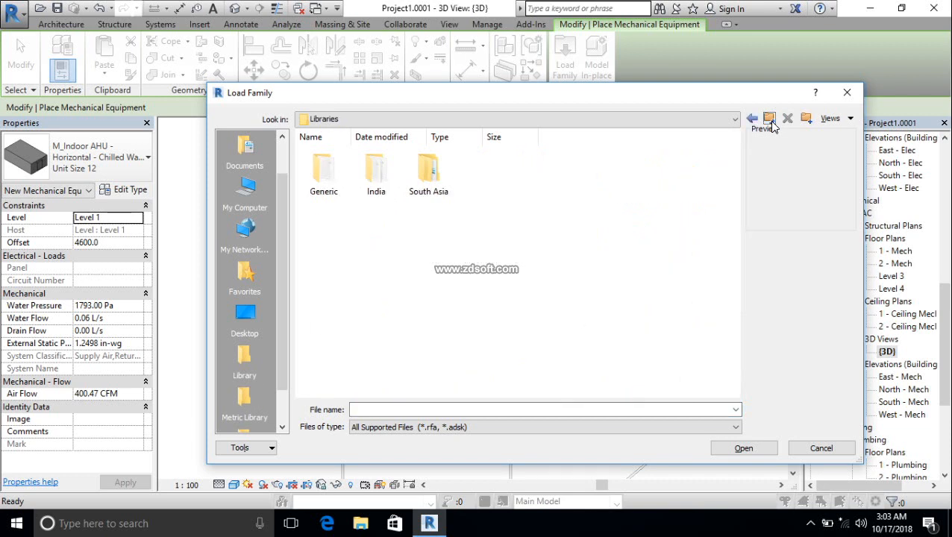
left_click(770, 119)
left_click(769, 119)
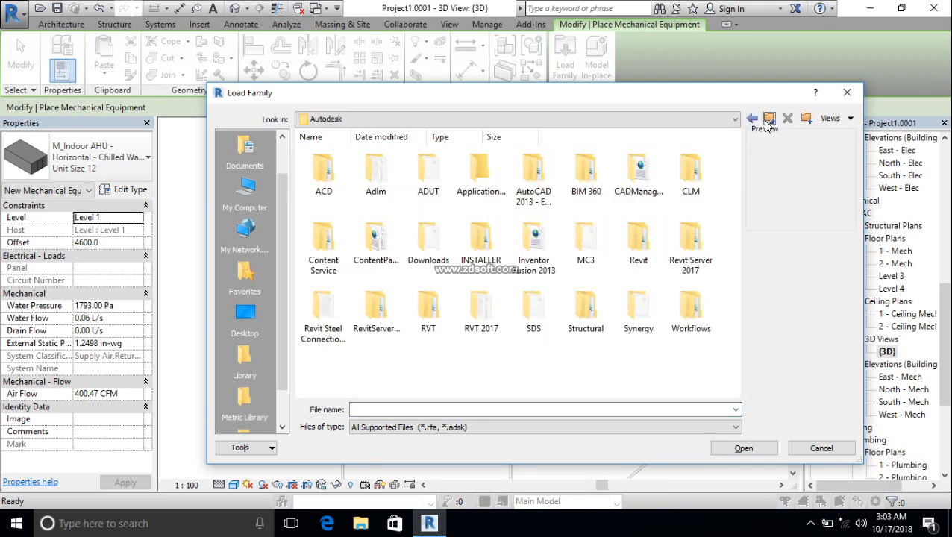
left_click(752, 119)
left_click(752, 120)
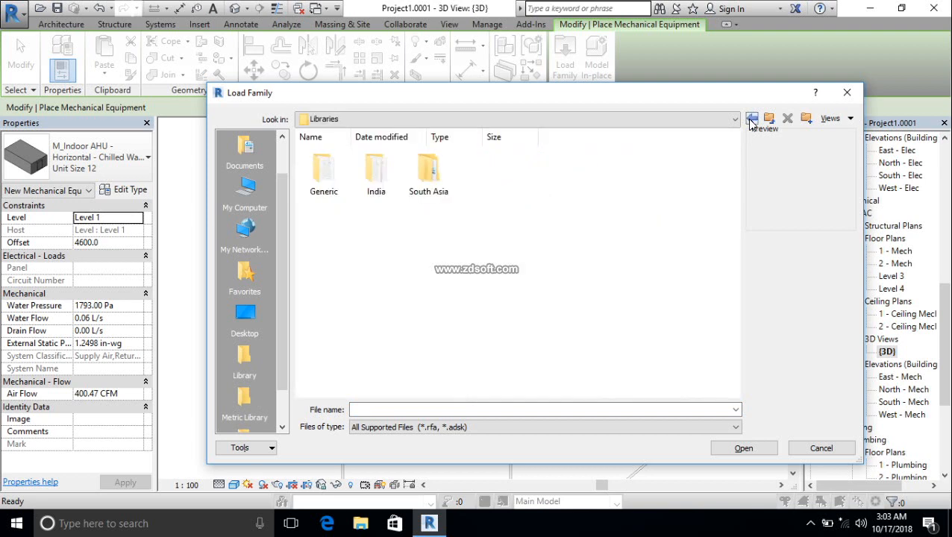
left_click(752, 119)
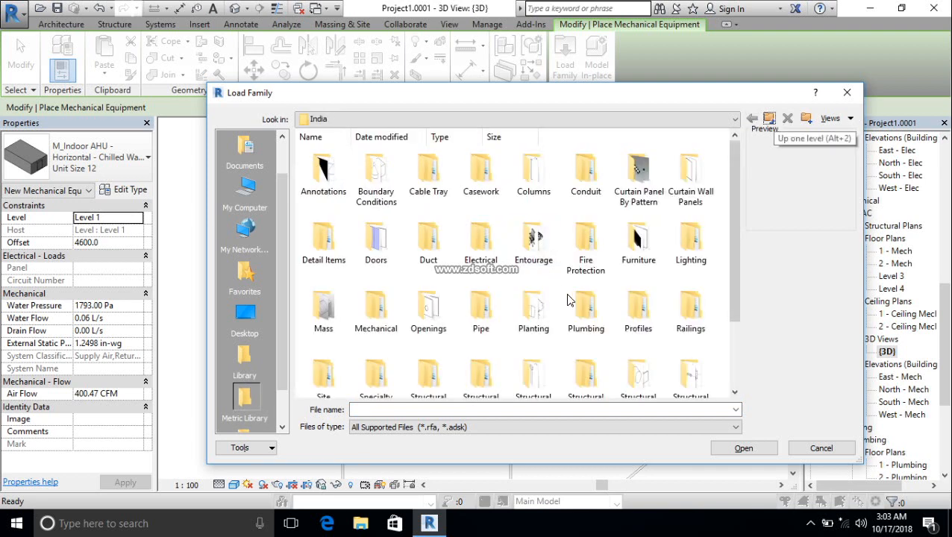
Load the M_Scroll Chiller - Air Cooled - 70-193 kW family from the library's Mechanical > MEP > Water-Side Components > Chillers folder
double_click(376, 310)
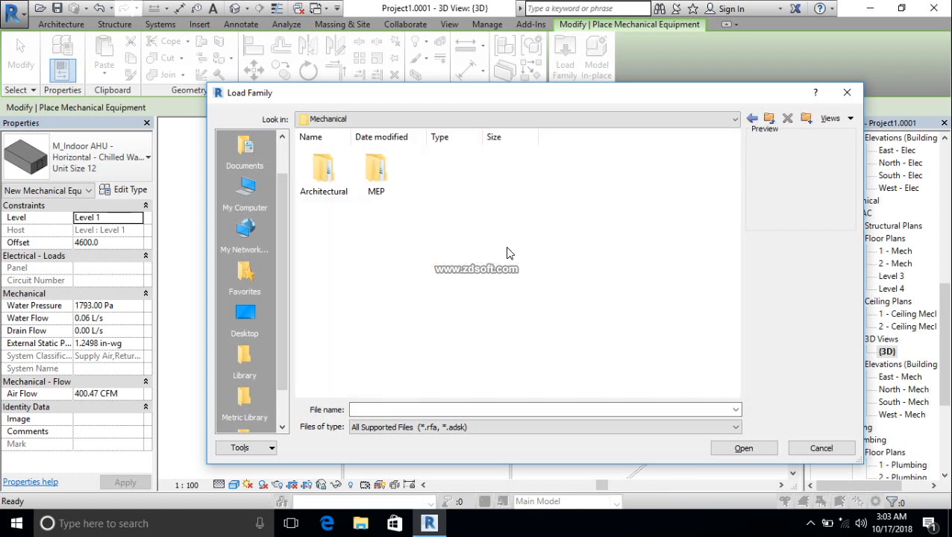
double_click(375, 173)
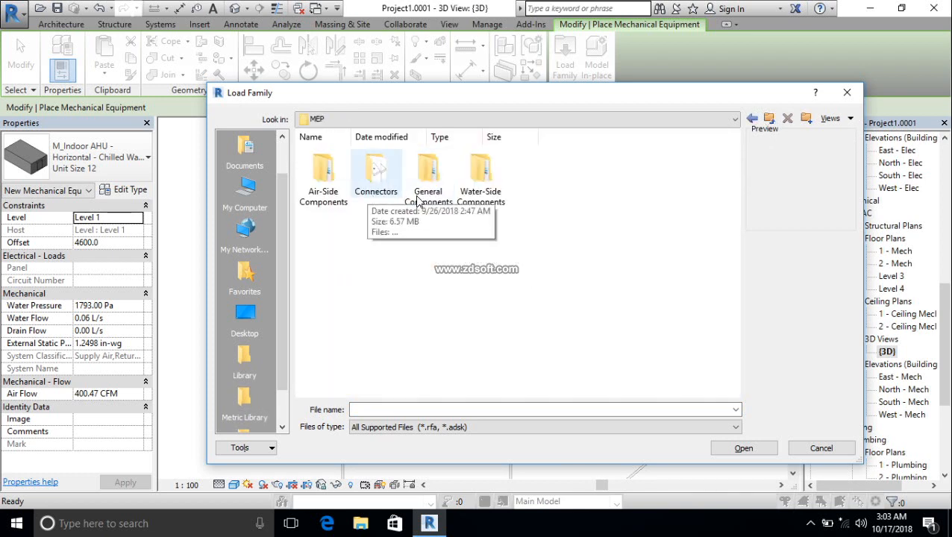
double_click(486, 187)
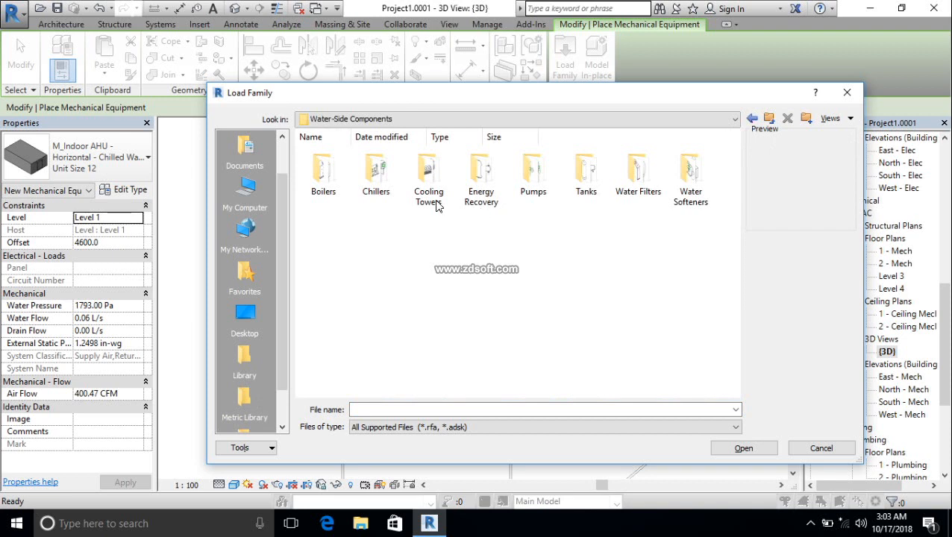
double_click(376, 168)
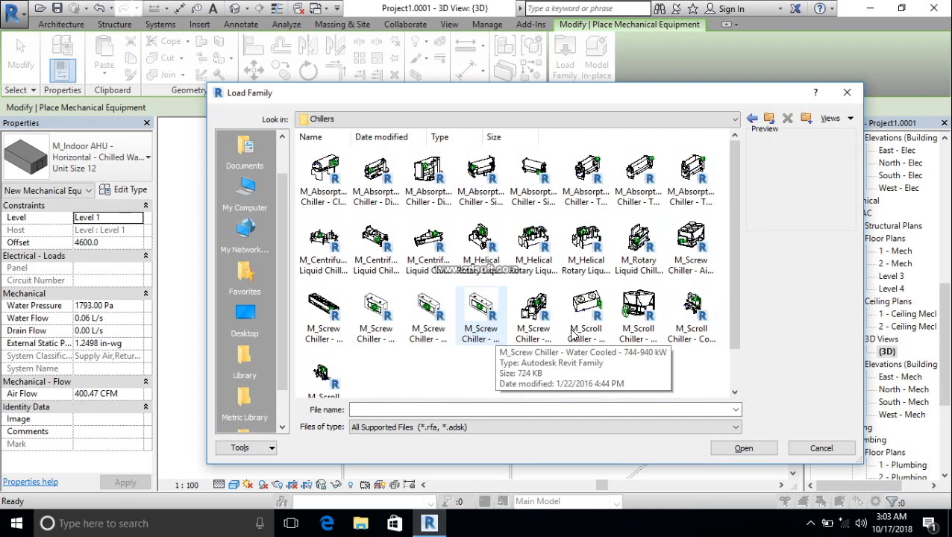
left_click(636, 334)
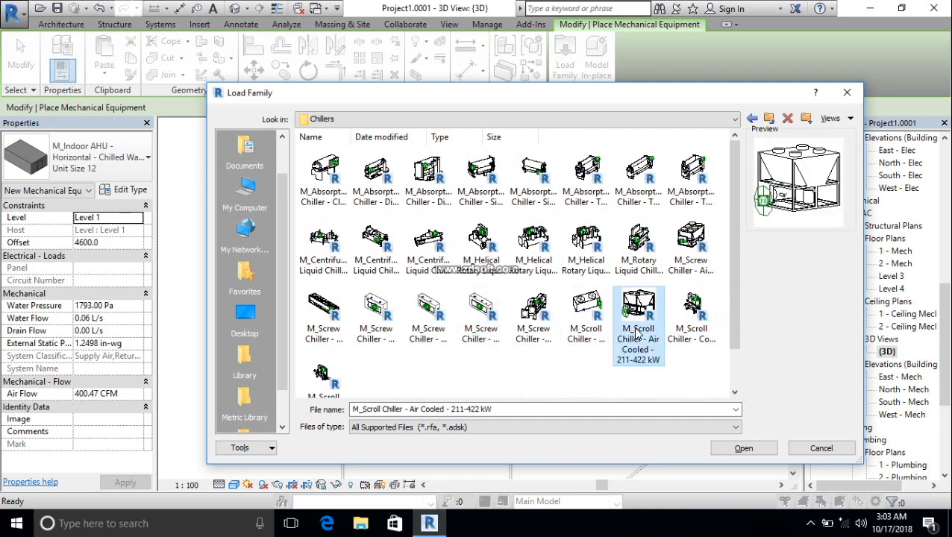
left_click(695, 337)
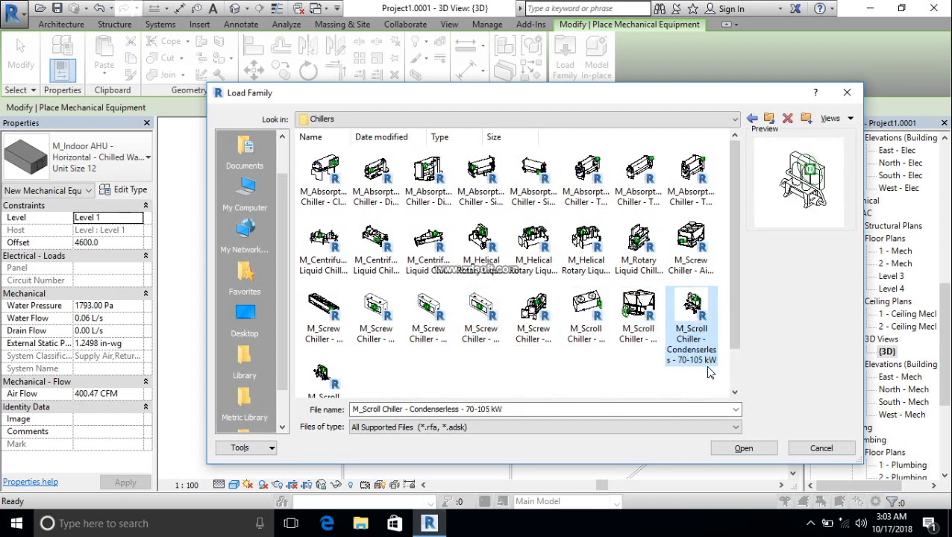
left_click(581, 327)
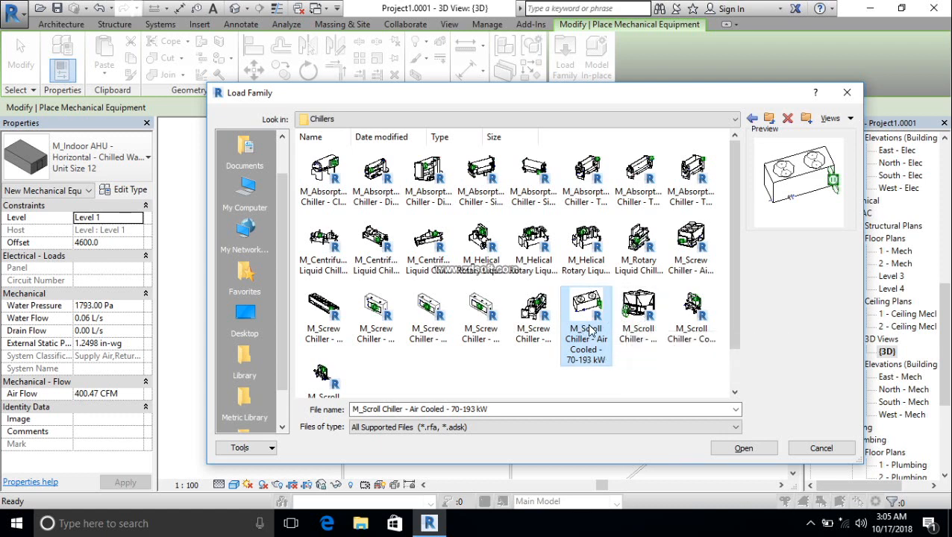
left_click(746, 448)
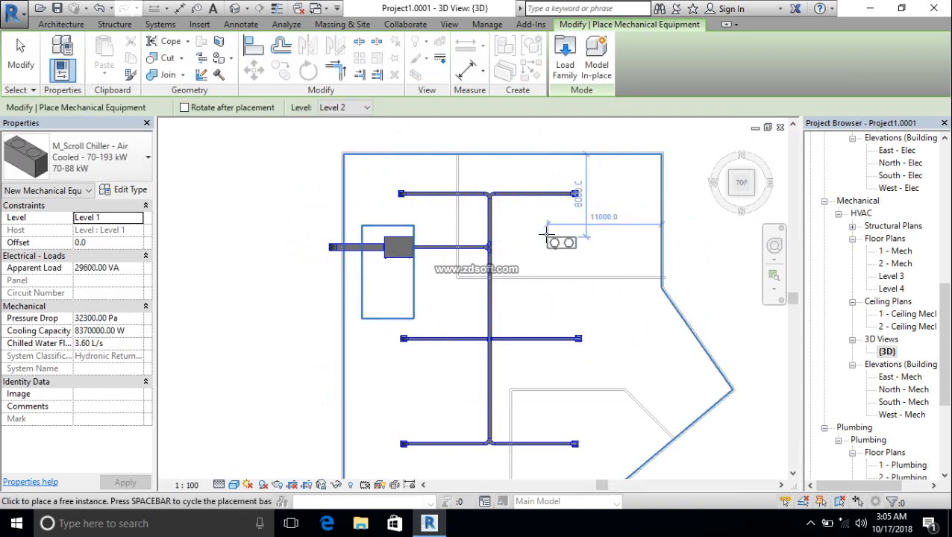
Place the 70-88 kW scroll chiller on Level 4 with a 600 mm offset, between the shaft opening and the main duct
left_click(136, 220)
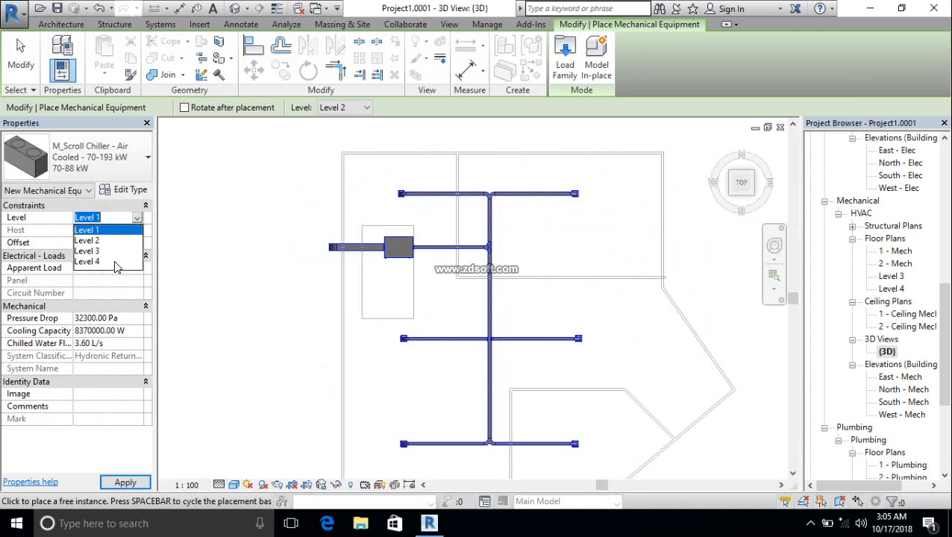
left_click(88, 261)
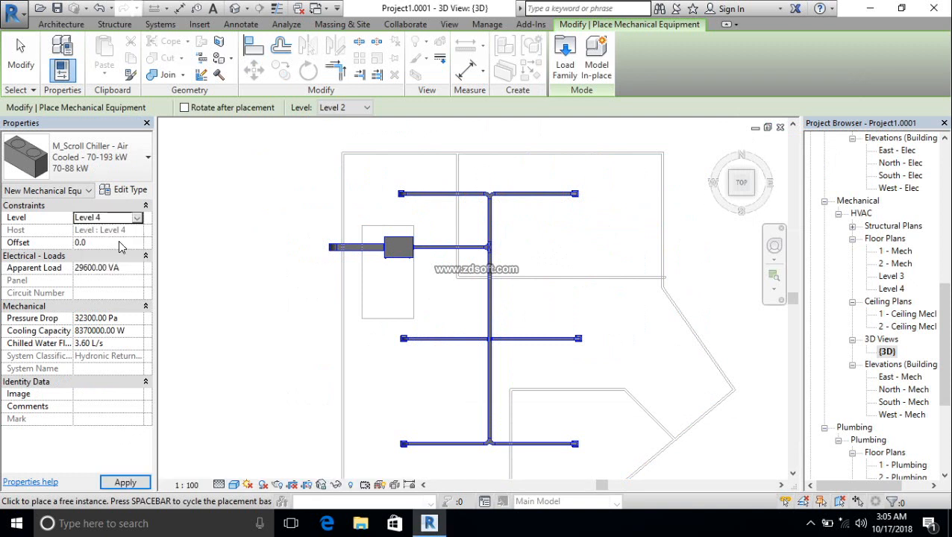
left_click(119, 245)
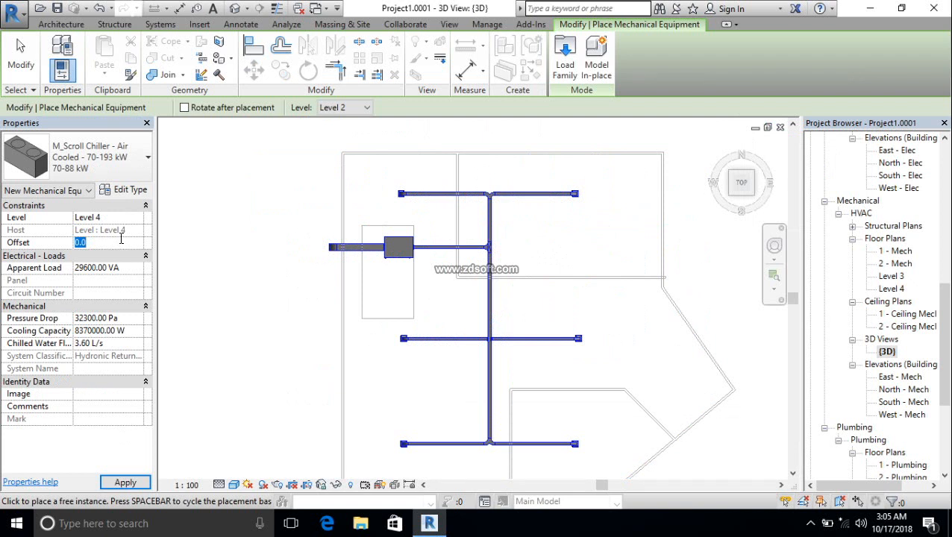
type("600")
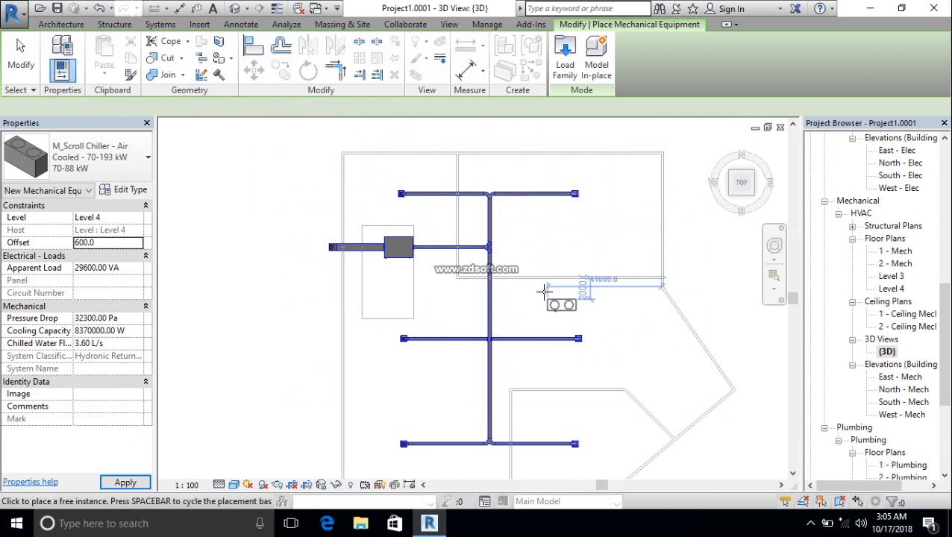
scroll(544, 280, "up", 3)
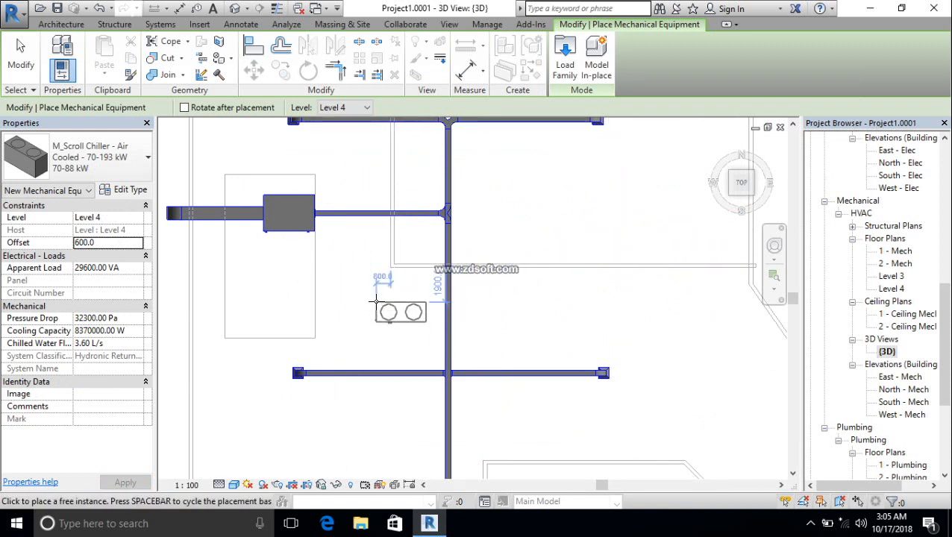
left_click(376, 301)
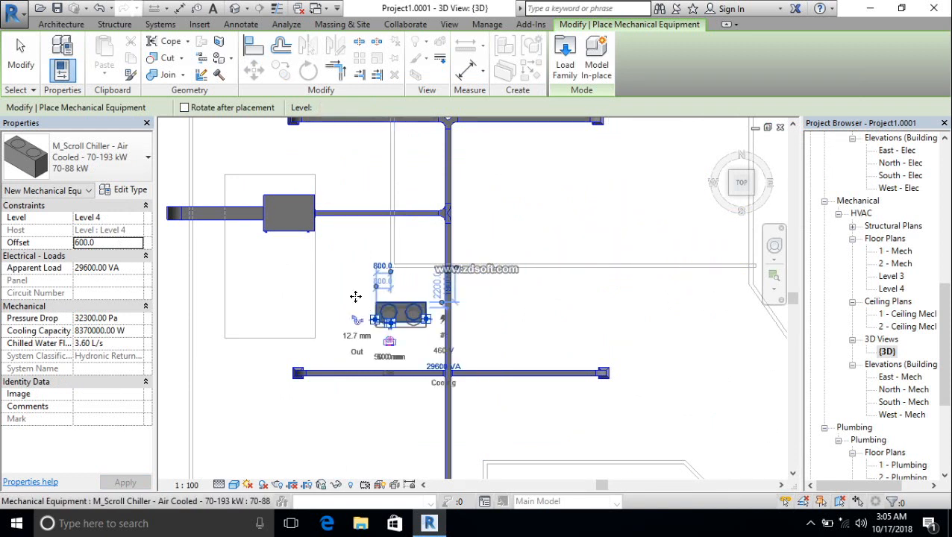
left_click(21, 54)
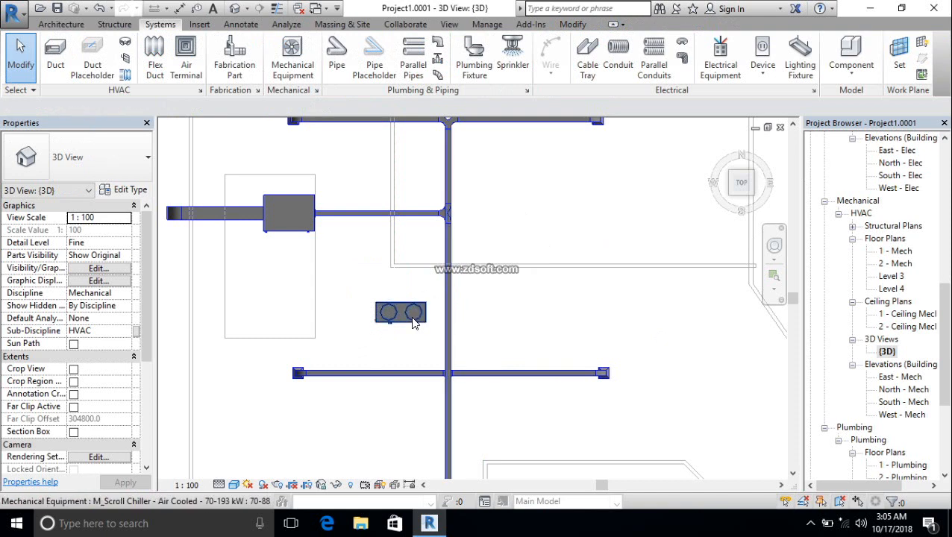
Select the placed chiller and examine its chilled water inlet and outlet connectors and its drain connector up close
left_click(470, 327)
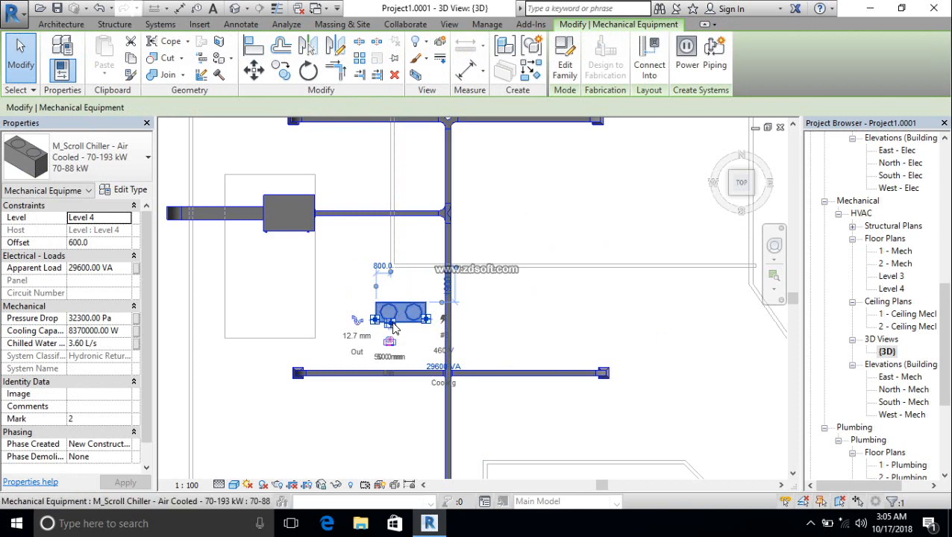
scroll(392, 328, "up", 3)
scroll(392, 328, "up", 5)
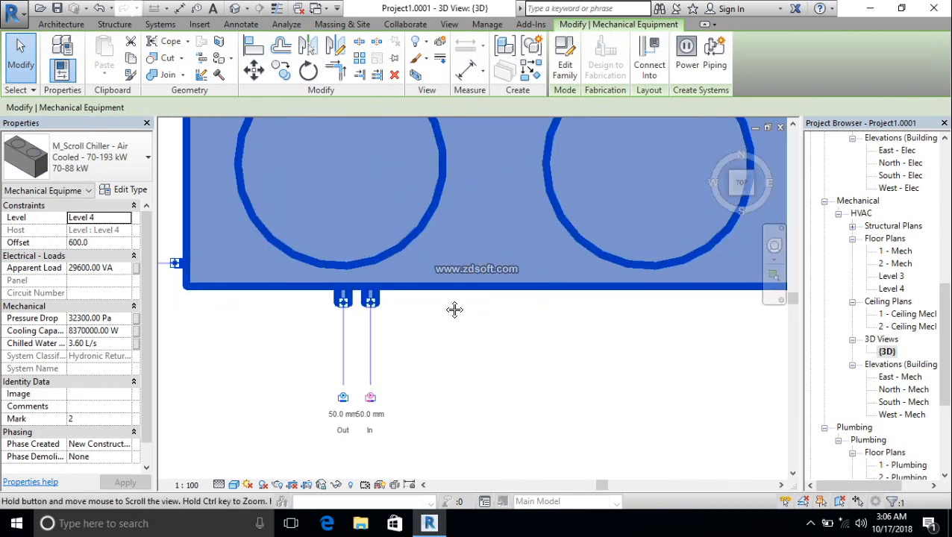
middle_click_drag(453, 309, 662, 167)
scroll(563, 271, "down", 1)
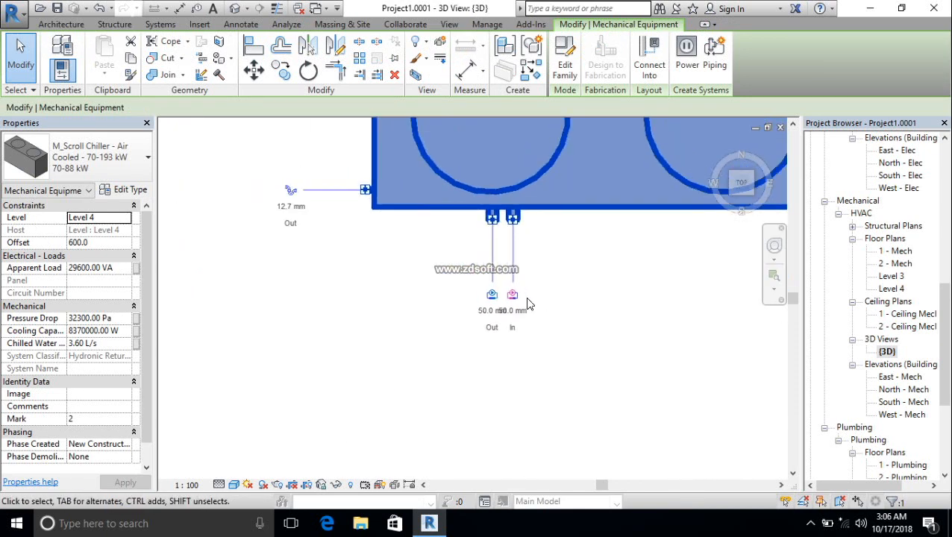
scroll(491, 317, "up", 3)
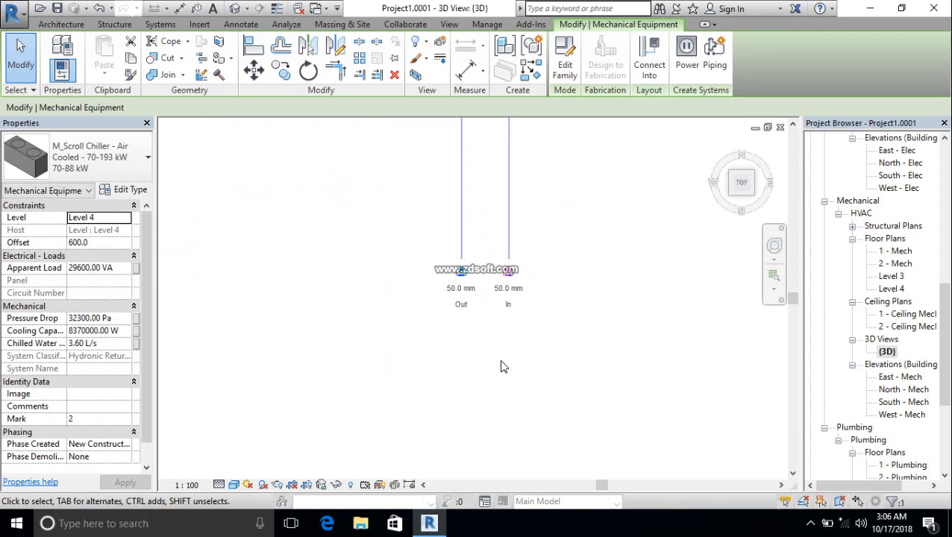
scroll(585, 247, "down", 3)
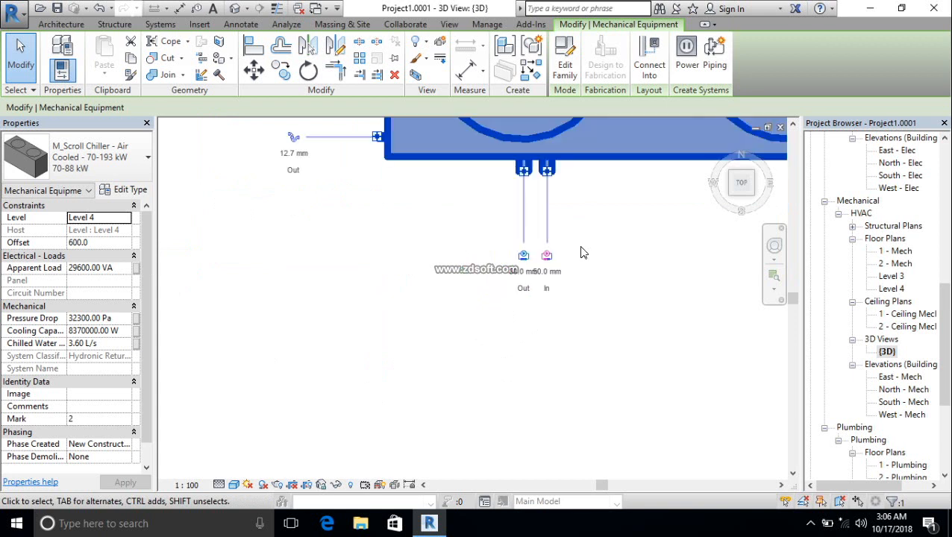
scroll(541, 277, "up", 2)
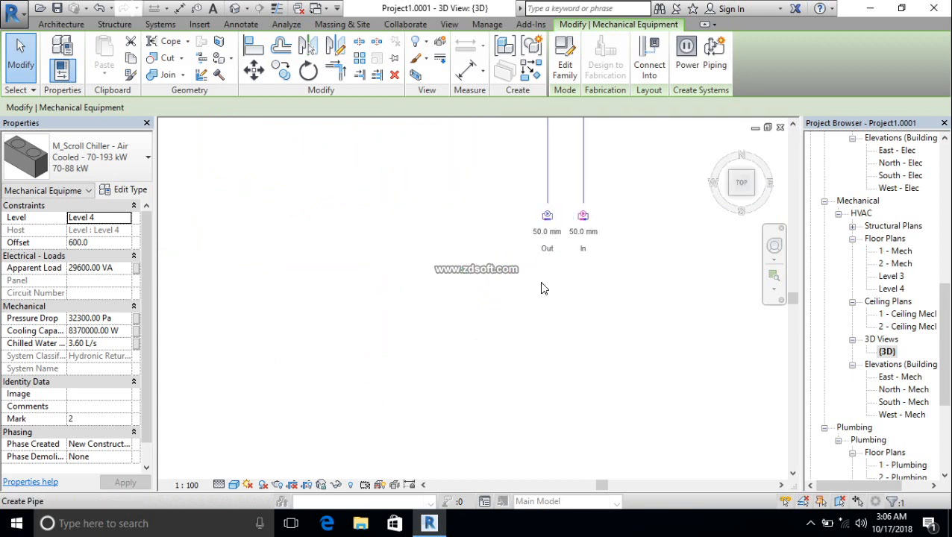
middle_click_drag(329, 286, 469, 441)
scroll(387, 201, "up", 2)
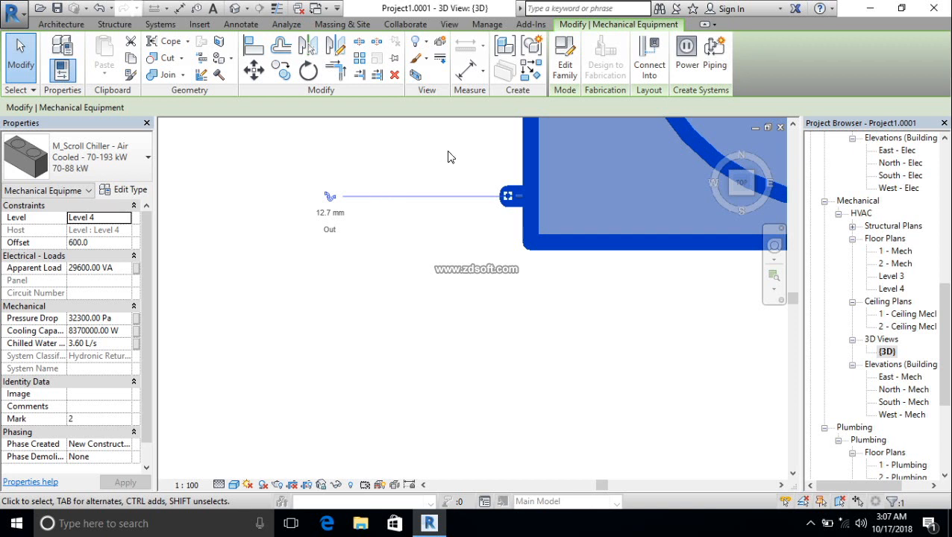
Clear the chiller selection, select the indoor AHU and examine its chilled water outlet and drain connectors from above
scroll(481, 220, "down", 4)
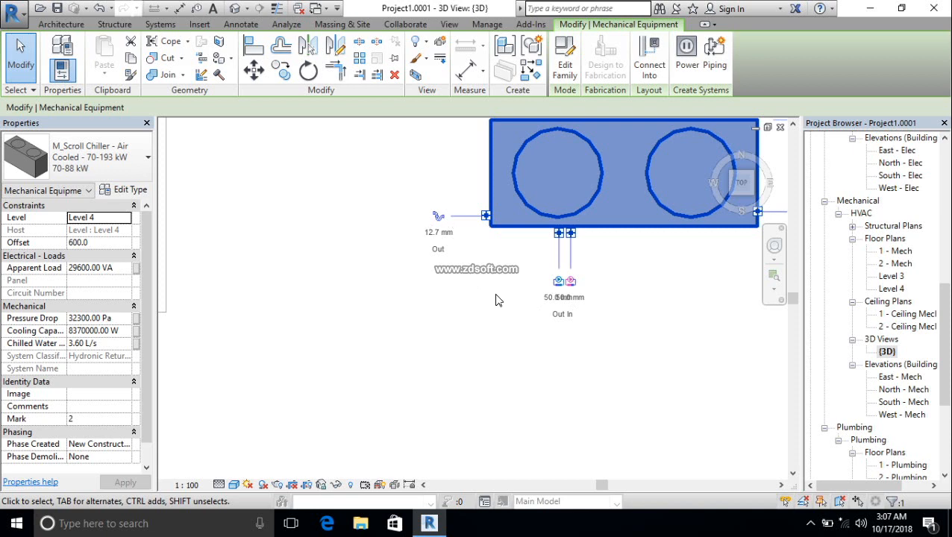
left_click(450, 259)
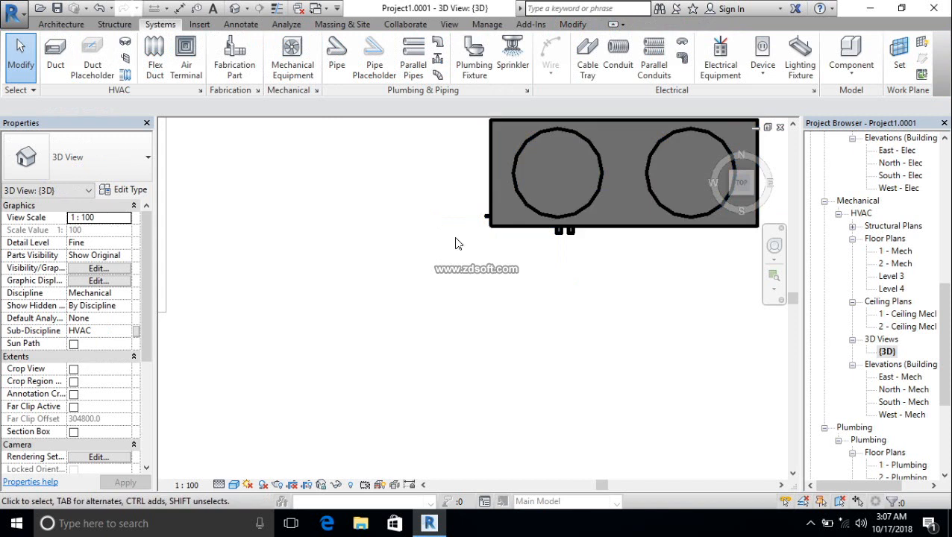
scroll(476, 191, "down", 5)
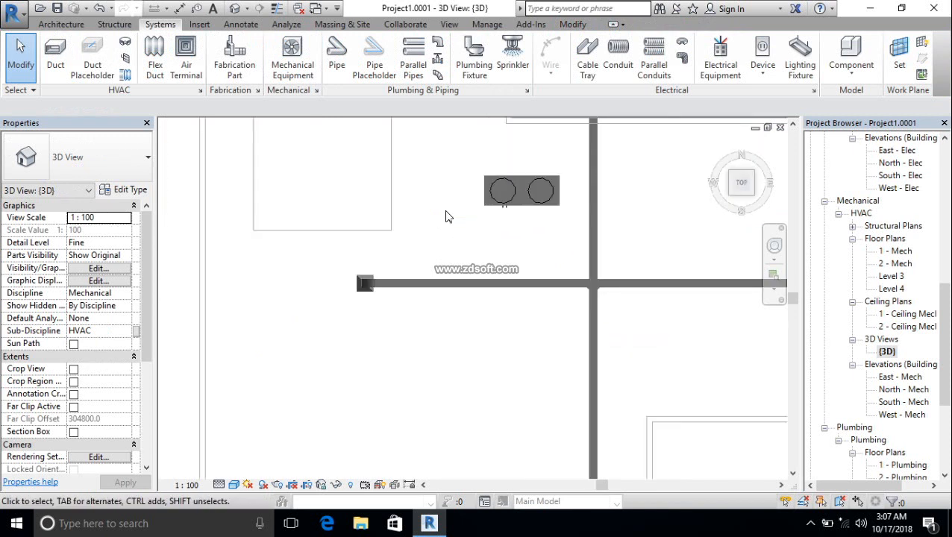
middle_click_drag(396, 211, 409, 384)
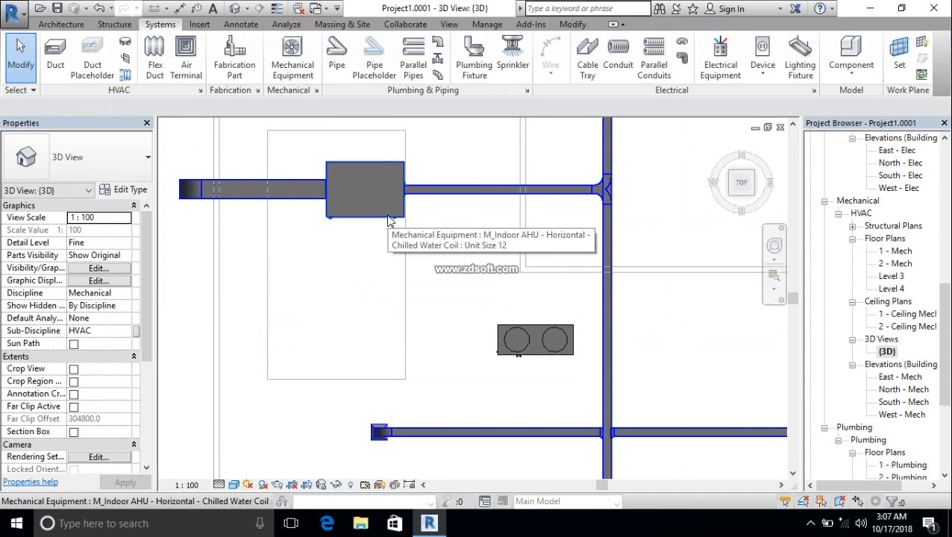
left_click(420, 235)
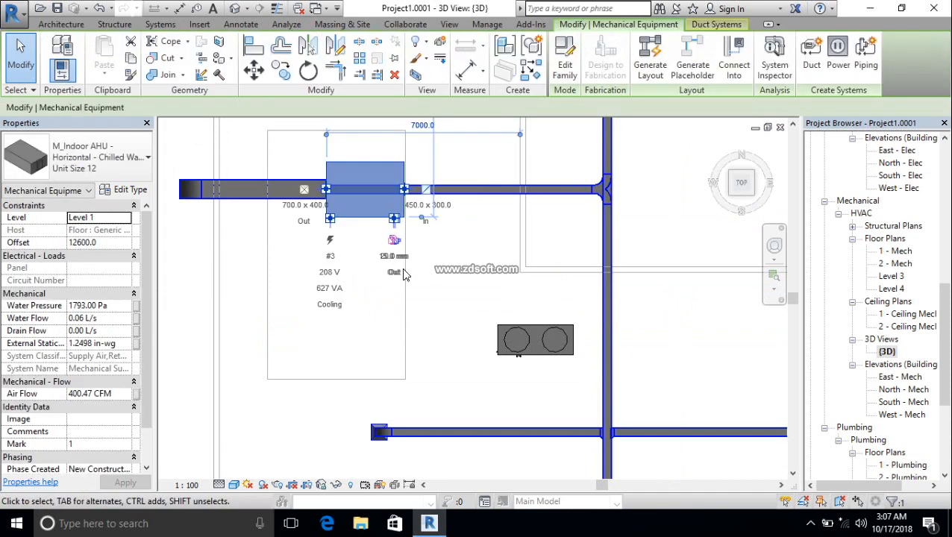
scroll(404, 274, "up", 10)
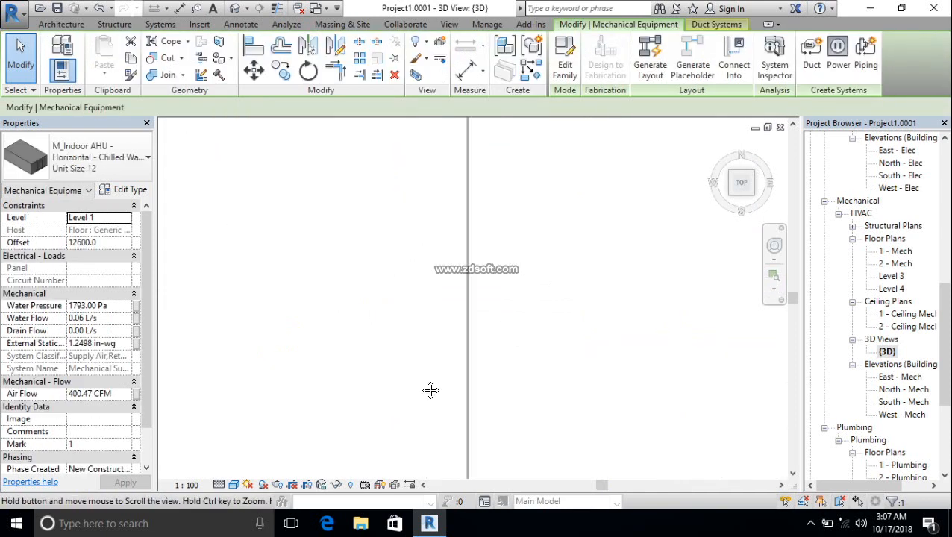
middle_click_drag(430, 391, 432, 477)
scroll(387, 273, "up", 1)
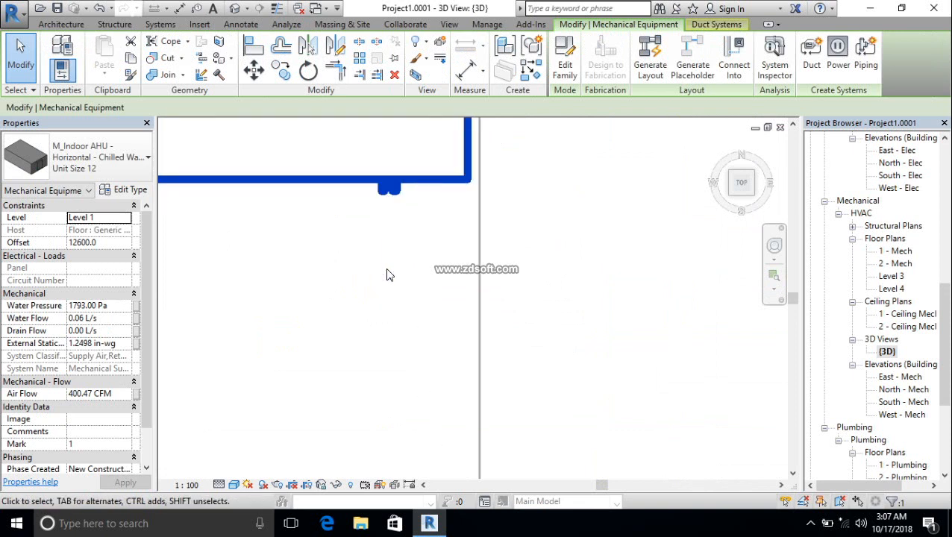
scroll(386, 275, "up", 3)
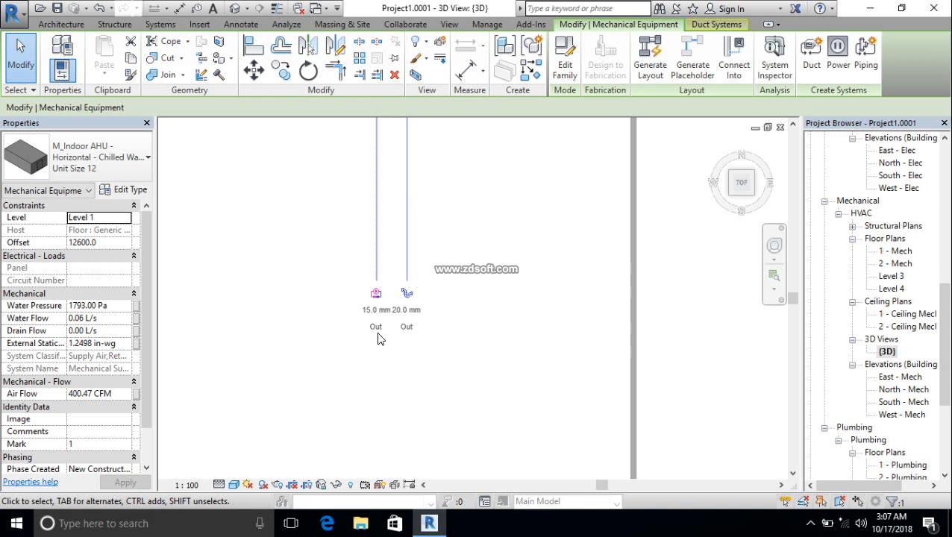
Examine the AHU's power connector and the rest of its connector side from above
scroll(414, 314, "down", 3)
middle_click_drag(414, 314, 802, 330)
scroll(628, 343, "up", 2)
middle_click_drag(629, 343, 618, 325)
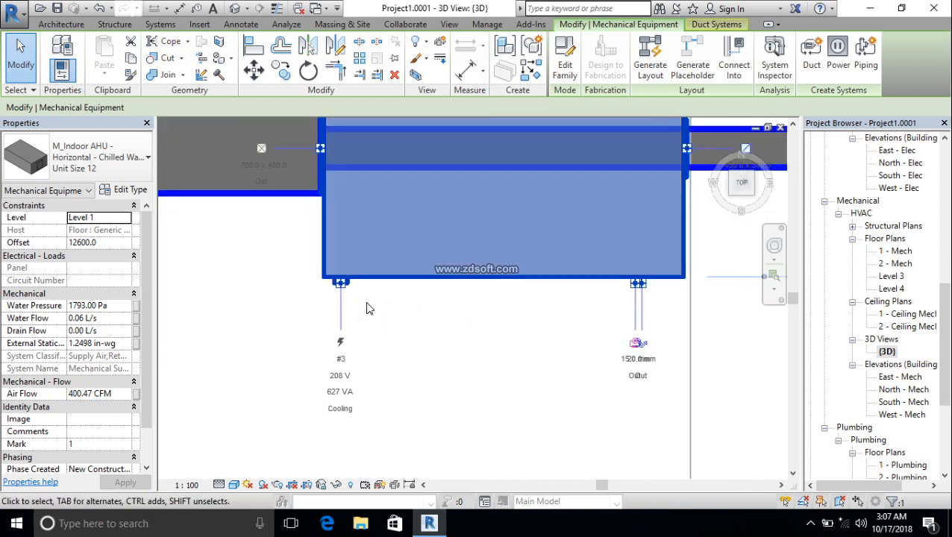
middle_click_drag(379, 305, 368, 425)
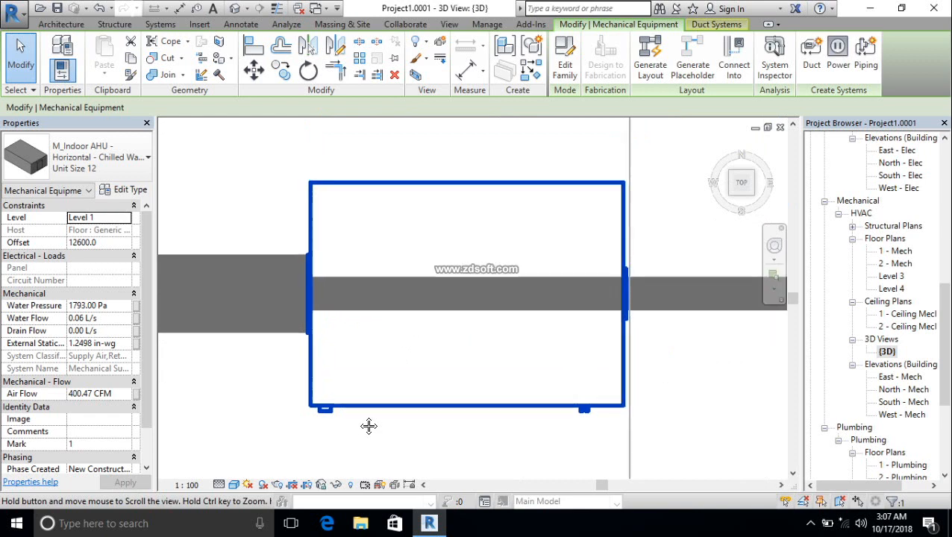
middle_click_drag(370, 330, 370, 311)
scroll(461, 329, "up", 3)
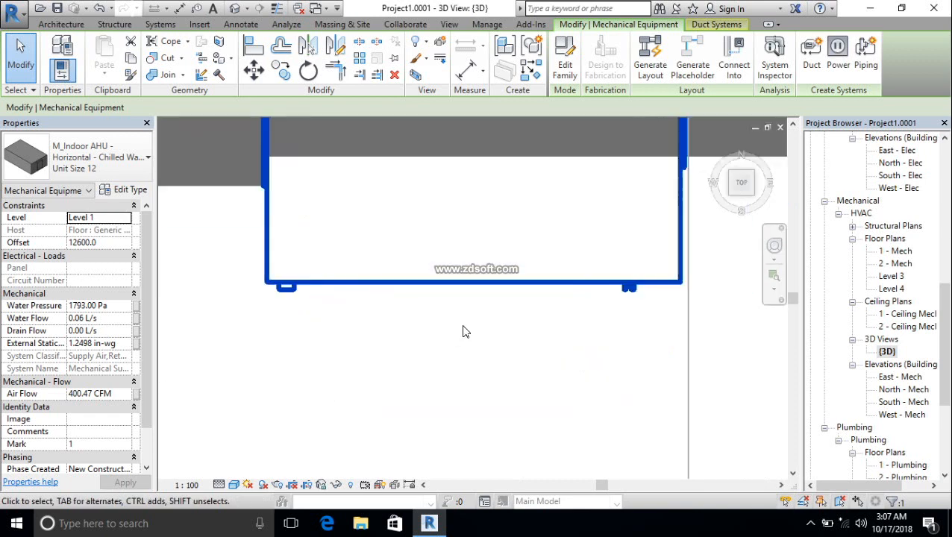
middle_click_drag(581, 348, 477, 281)
Examine the AHU's stacked pipe connectors from a tilted angle, comparing the three fittings on its side
middle_click_drag(495, 315, 514, 203, "shift")
middle_click_drag(522, 166, 543, 297, "shift")
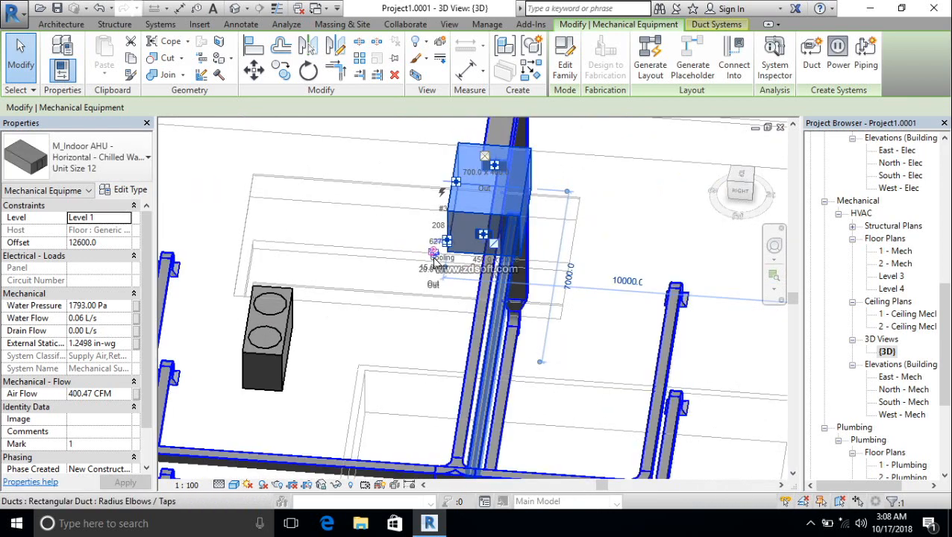
scroll(444, 250, "up", 5)
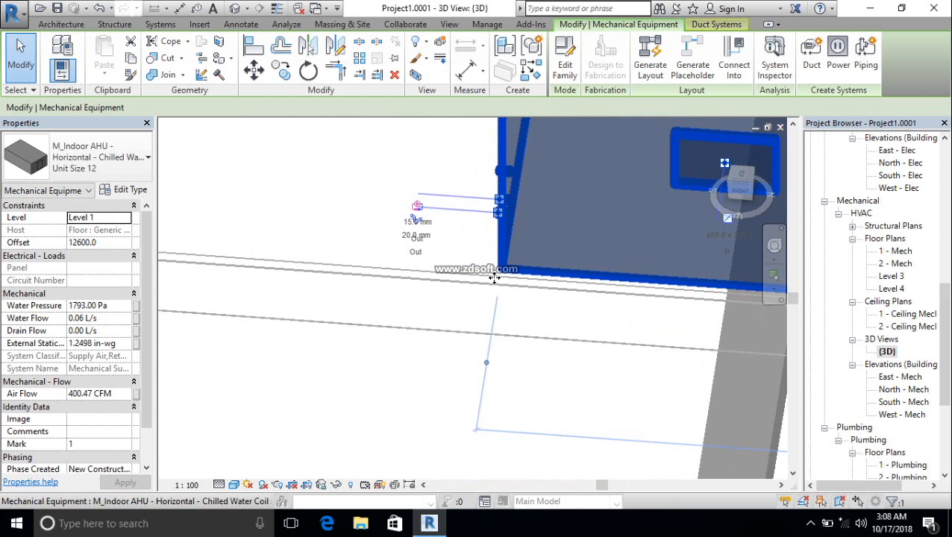
middle_click_drag(469, 336, 504, 340, "shift")
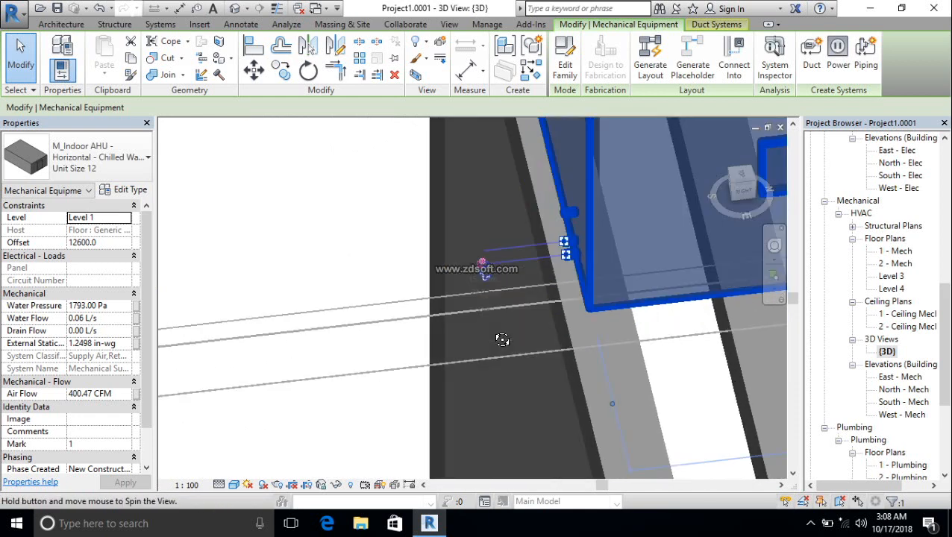
scroll(491, 283, "up", 3)
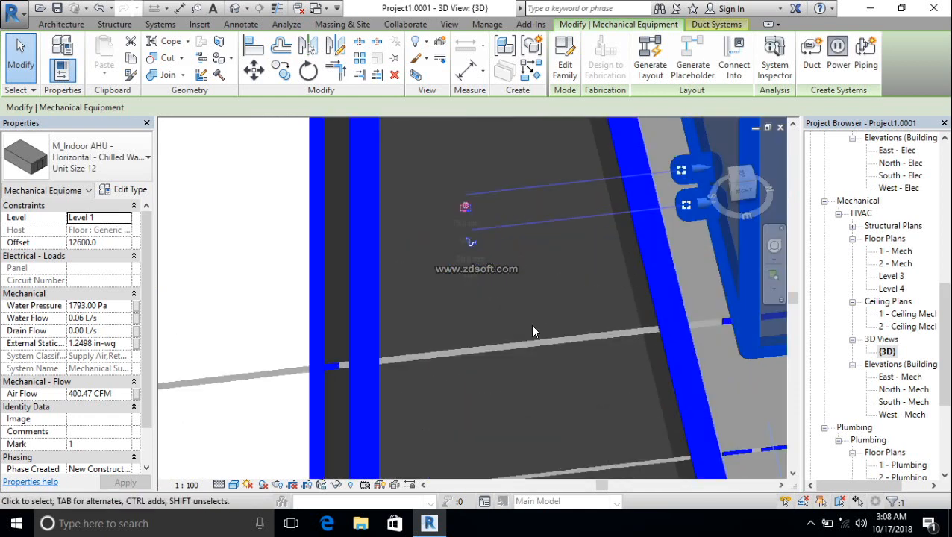
scroll(533, 329, "down", 5)
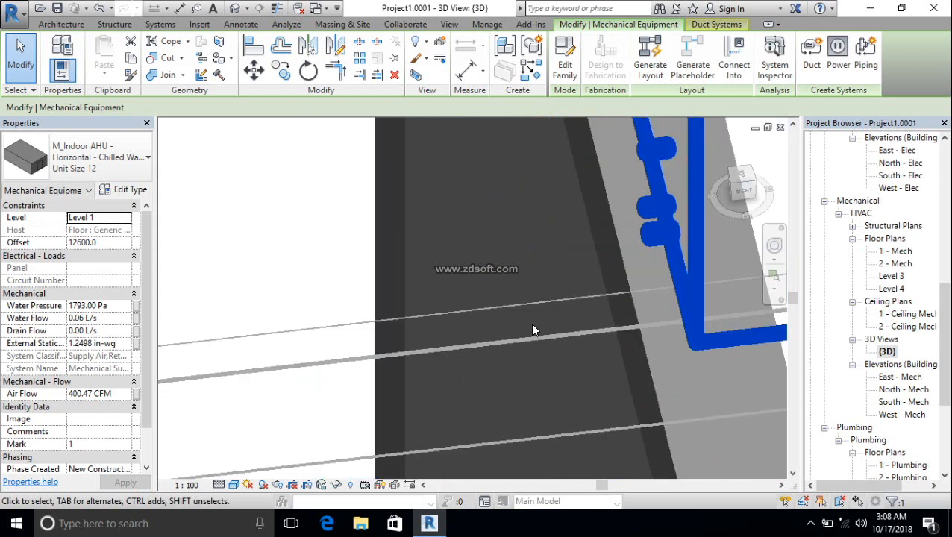
scroll(586, 248, "up", 4)
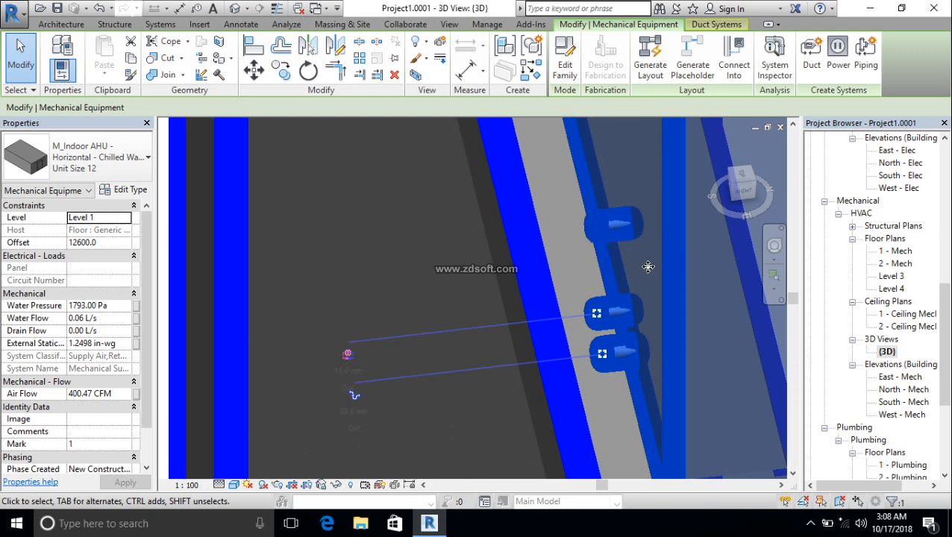
scroll(597, 232, "up", 3)
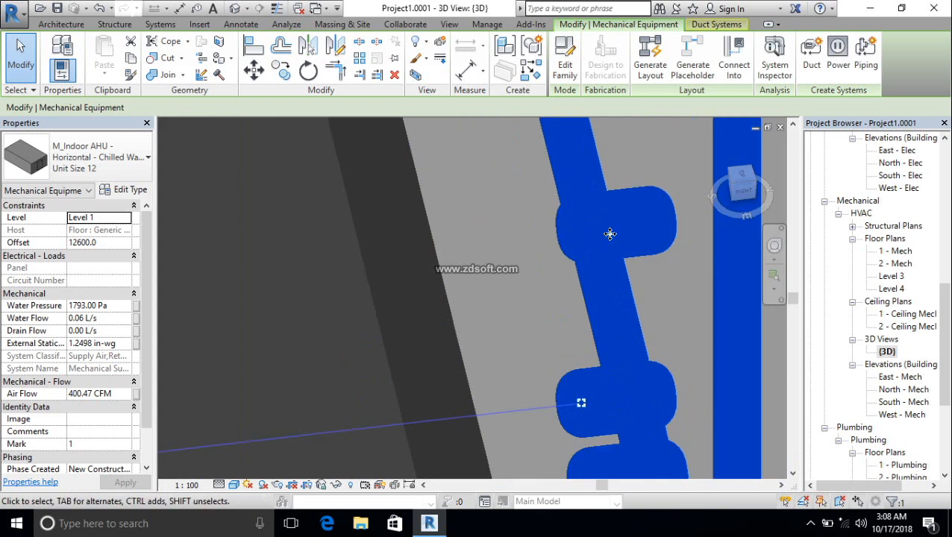
scroll(617, 250, "down", 4)
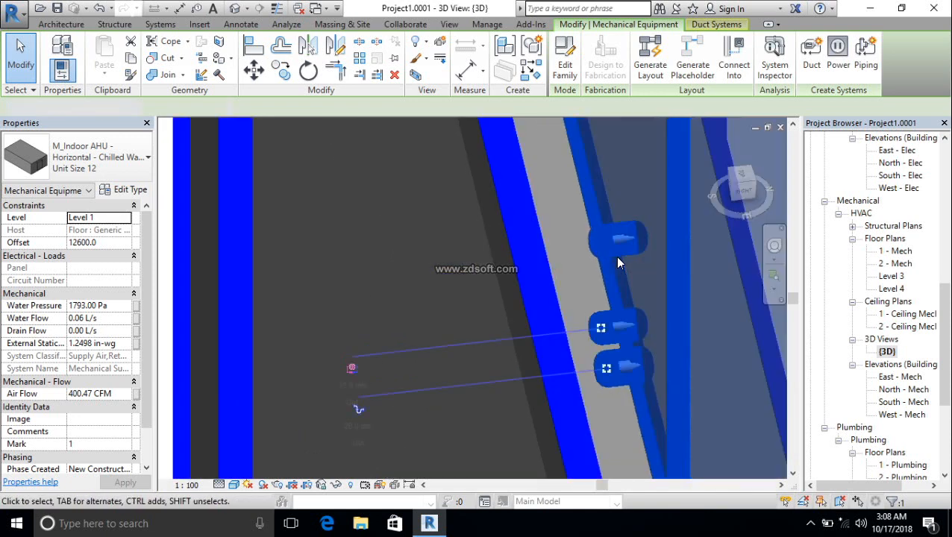
Reselect the AHU to inspect its chilled water inlet connector, then return to the top view and clear the selection
key("Escape")
left_click(617, 244)
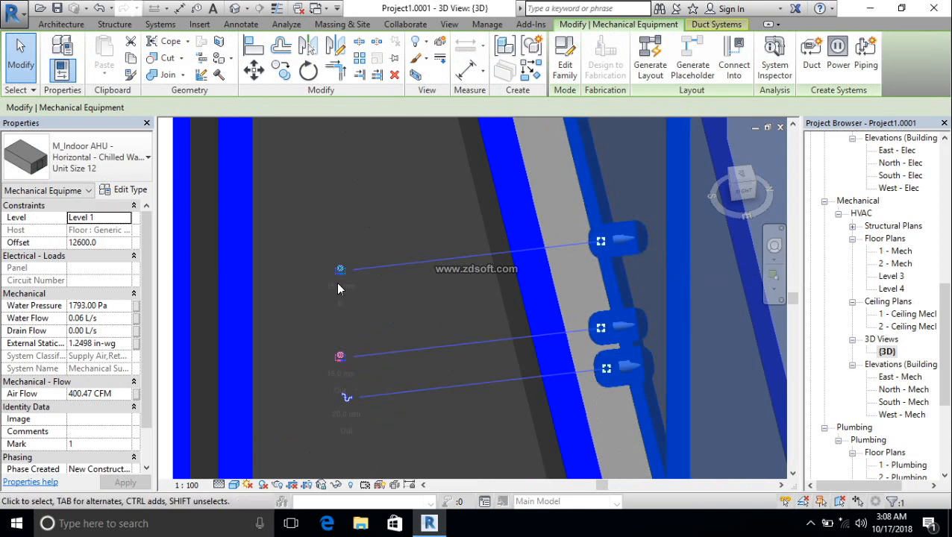
scroll(336, 282, "up", 4)
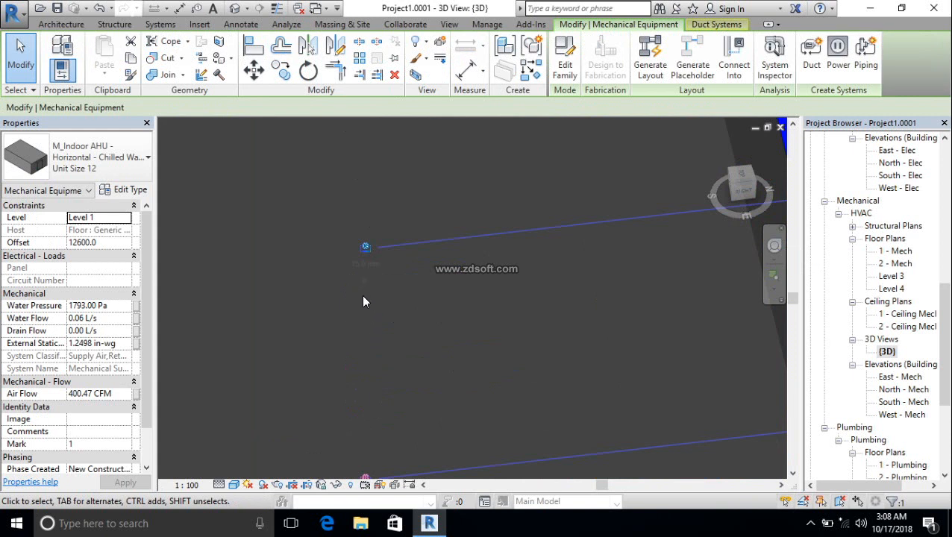
scroll(417, 251, "down", 2)
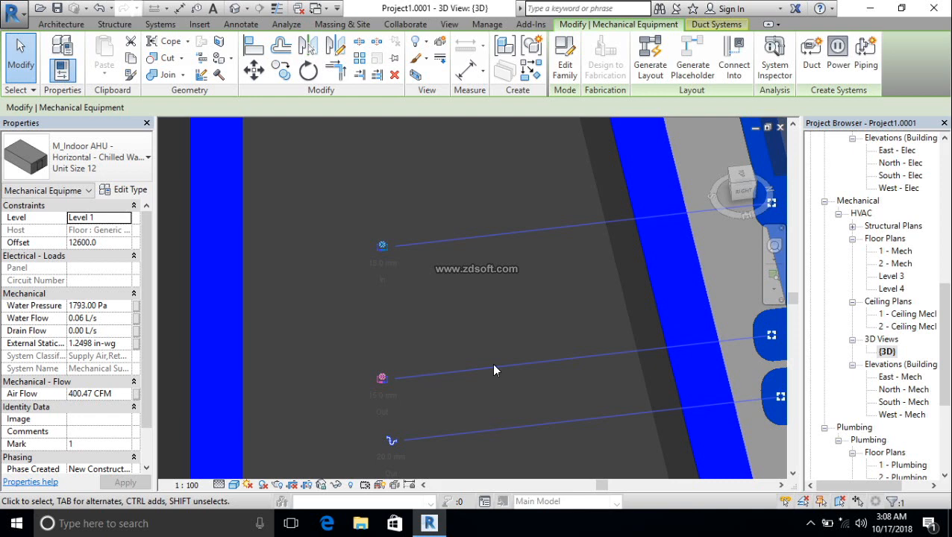
left_click_drag(746, 195, 719, 248)
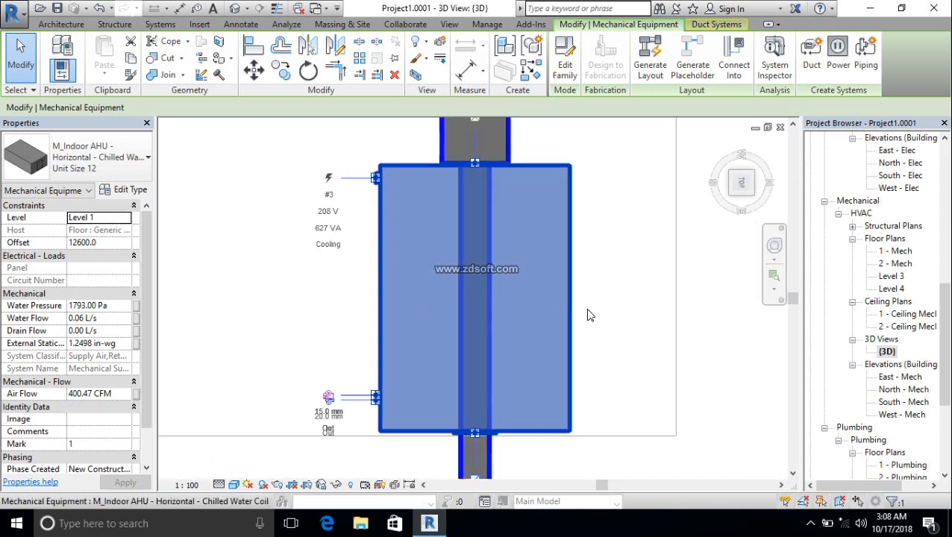
scroll(603, 323, "down", 4)
middle_click_drag(603, 323, 454, 248)
left_click(484, 299)
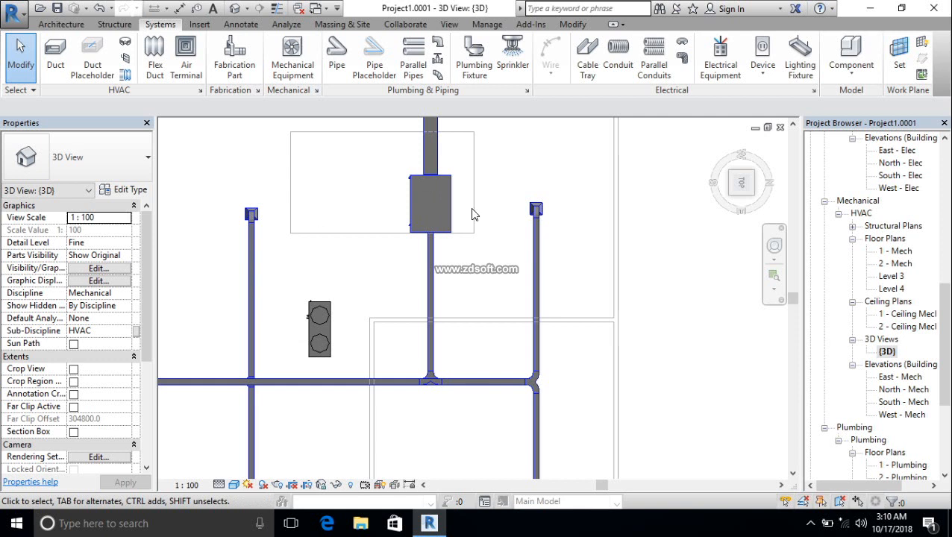
Rotate the chiller 180 degrees so its water connectors face the AHU's duct, and shift it closer to the main cross duct
scroll(555, 196, "down", 3)
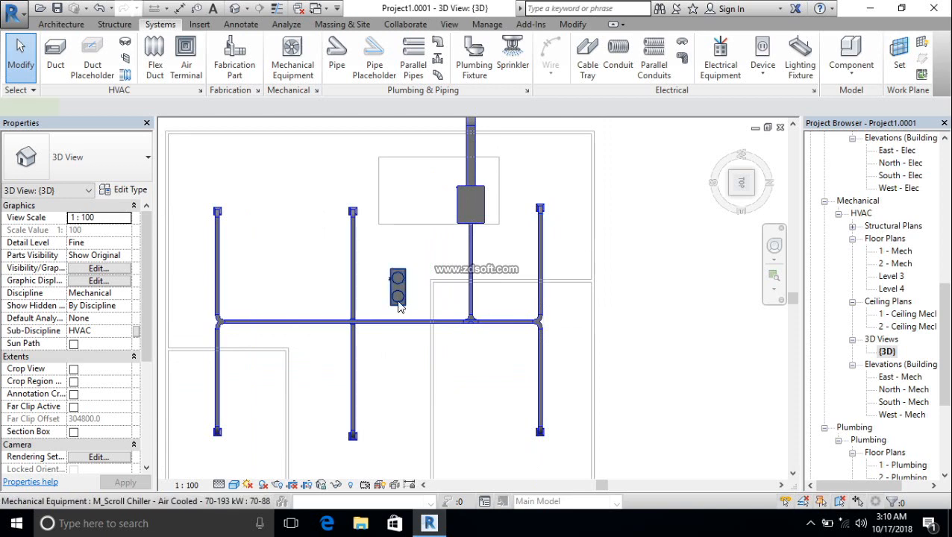
left_click(399, 296)
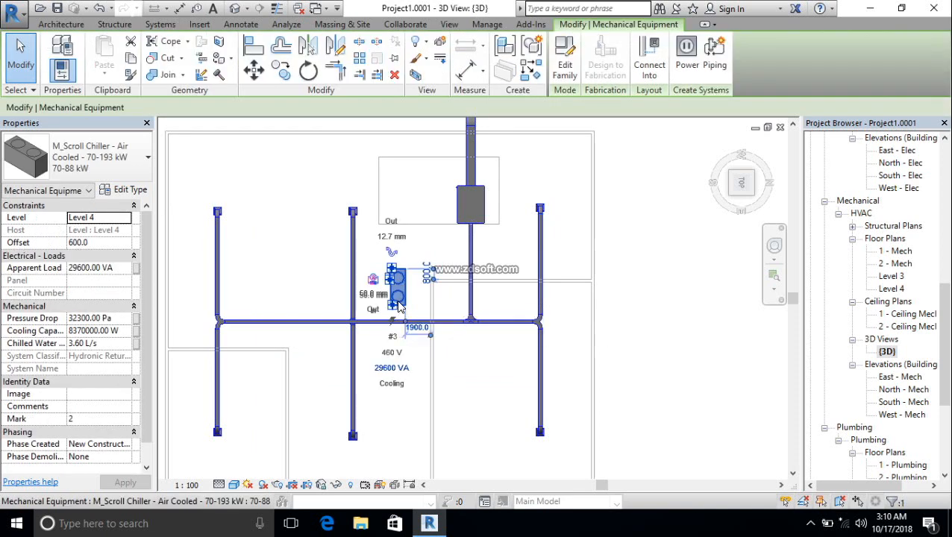
key("space")
key("space")
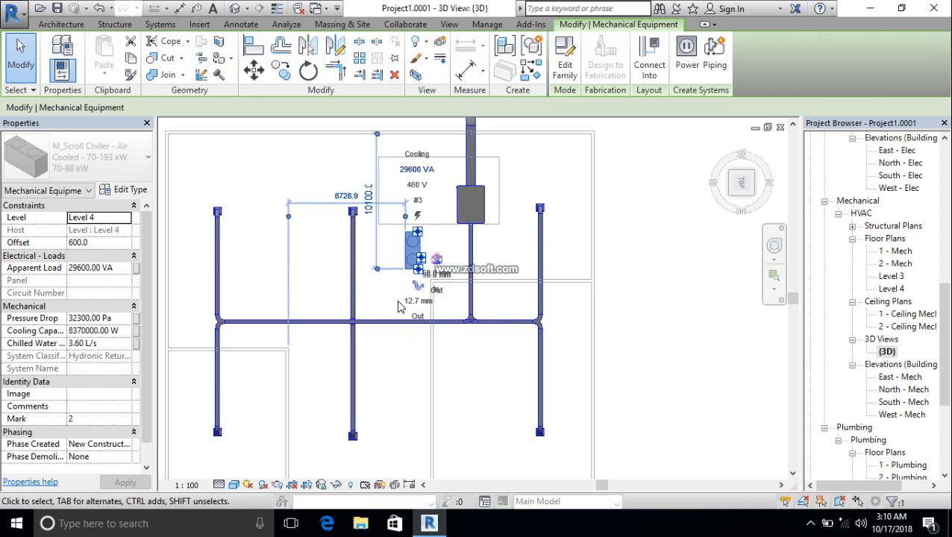
left_click_drag(415, 288, 415, 314)
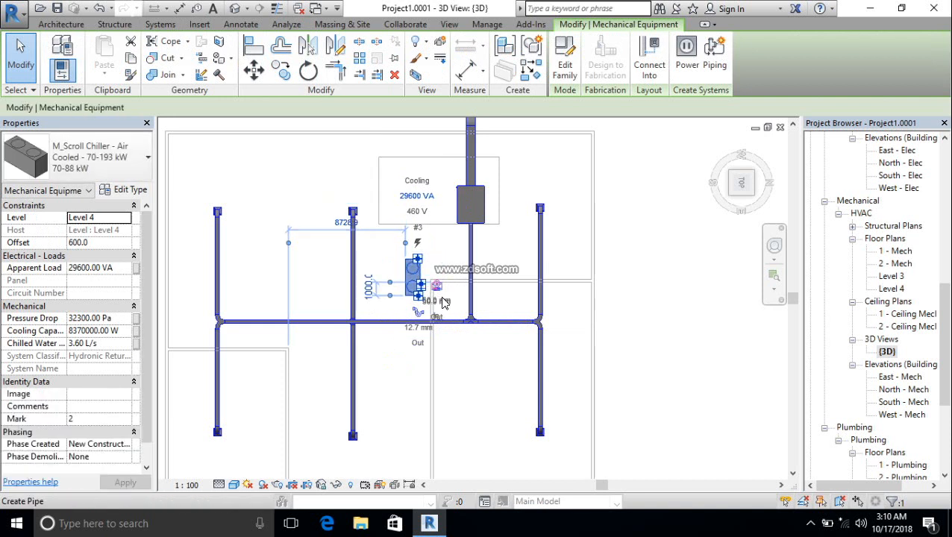
key("Down")
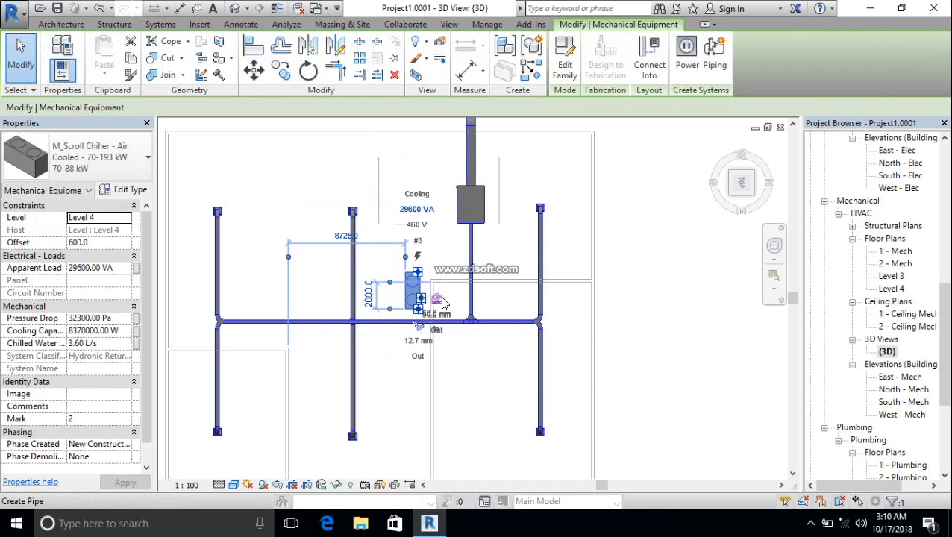
scroll(426, 296, "up", 4)
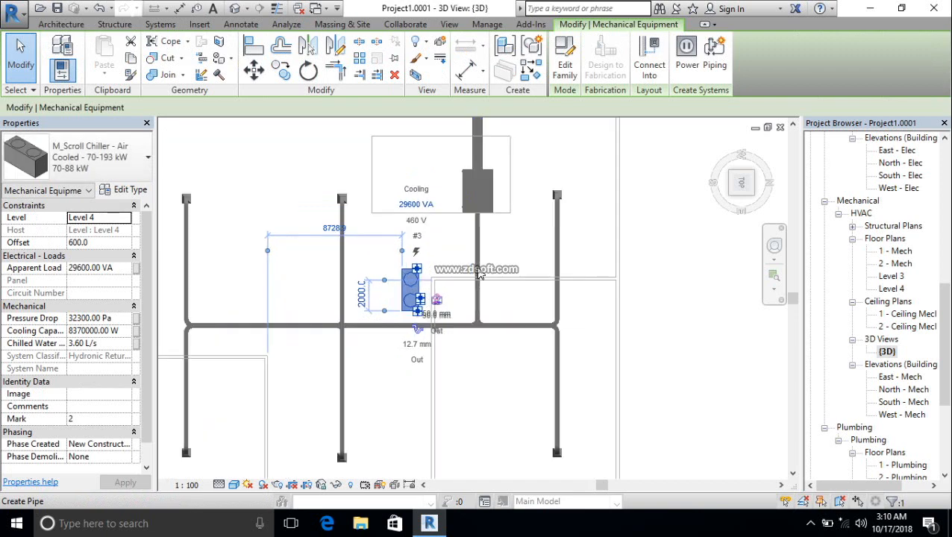
left_click(506, 298)
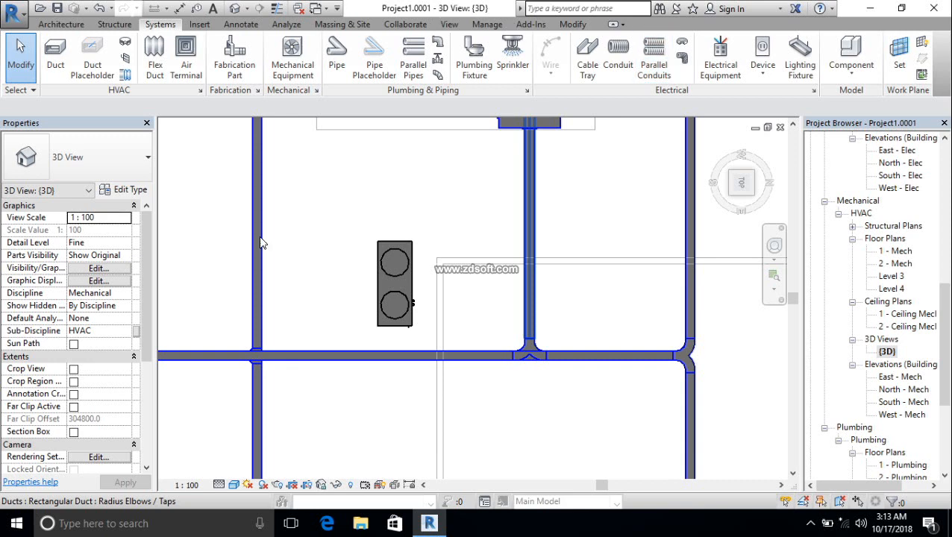
Edit the scroll chiller's type and set its Chilled Water Supply Diameter to 15 mm
left_click(379, 315)
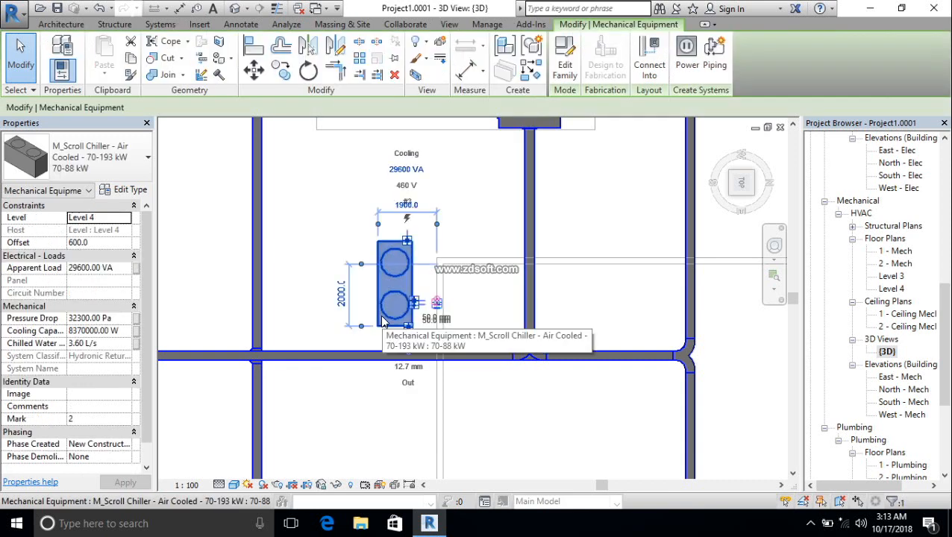
left_click(136, 193)
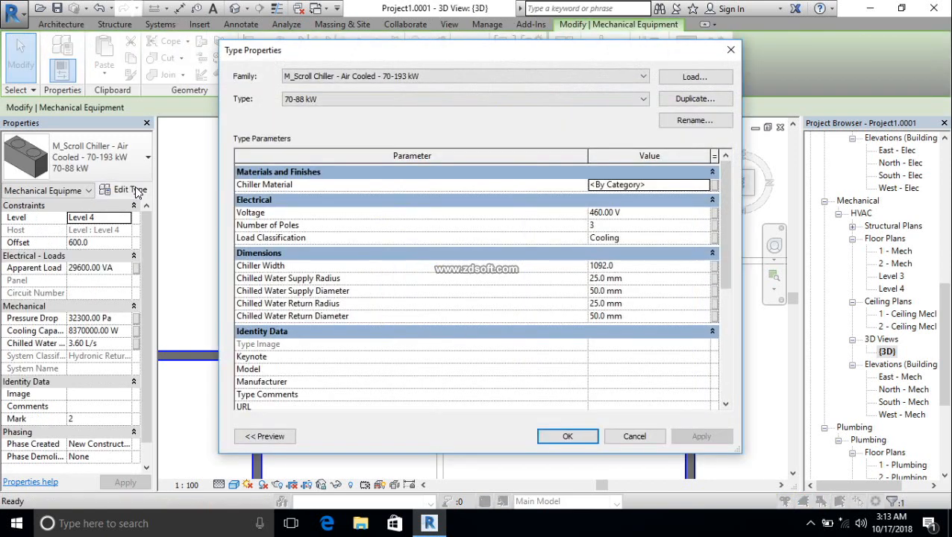
scroll(653, 344, "down", 1)
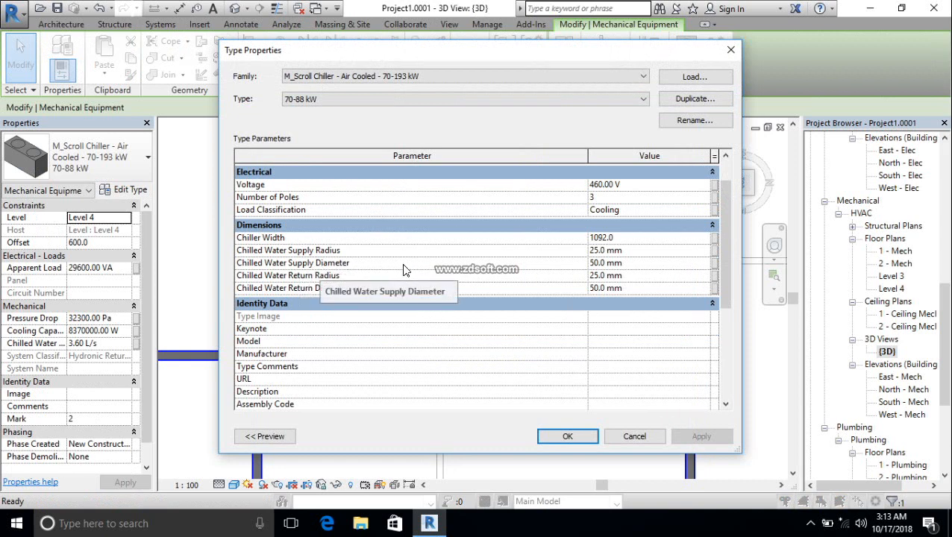
left_click(631, 263)
type("15")
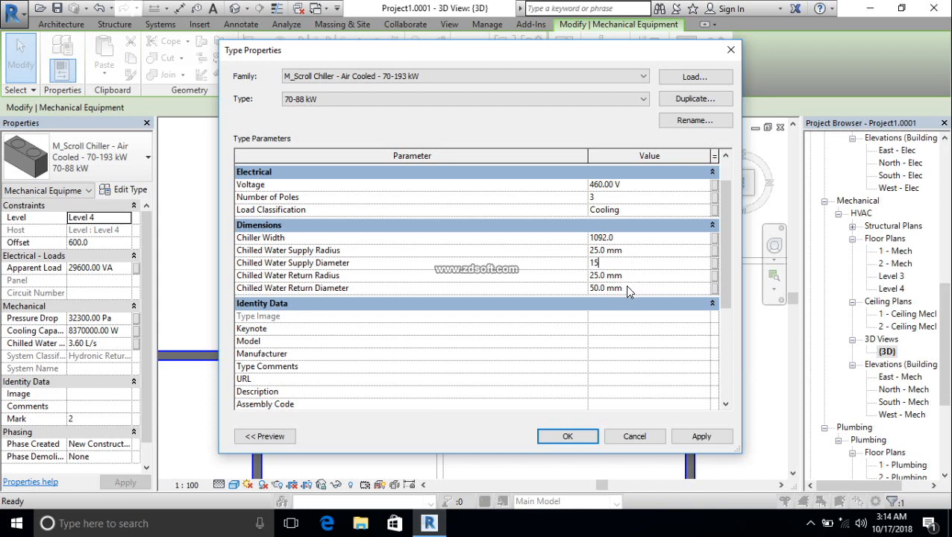
Set the chiller type's Chilled Water Return Diameter to 15 mm and apply the type changes
left_click(627, 287)
type("15")
key("BackSpace")
key("BackSpace")
key("BackSpace")
key("BackSpace")
key("BackSpace")
key("BackSpace")
key("BackSpace")
key("BackSpace")
key("BackSpace")
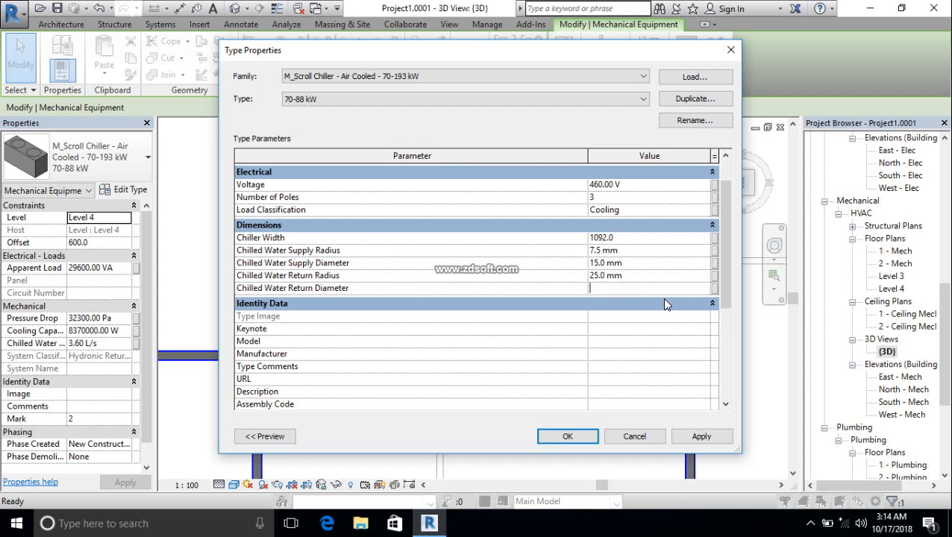
type("15")
left_click(703, 438)
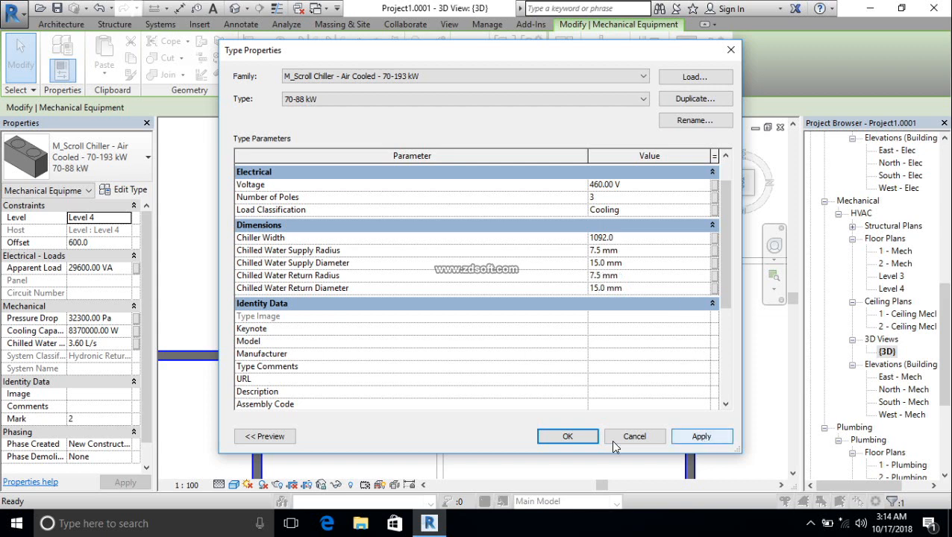
left_click(561, 440)
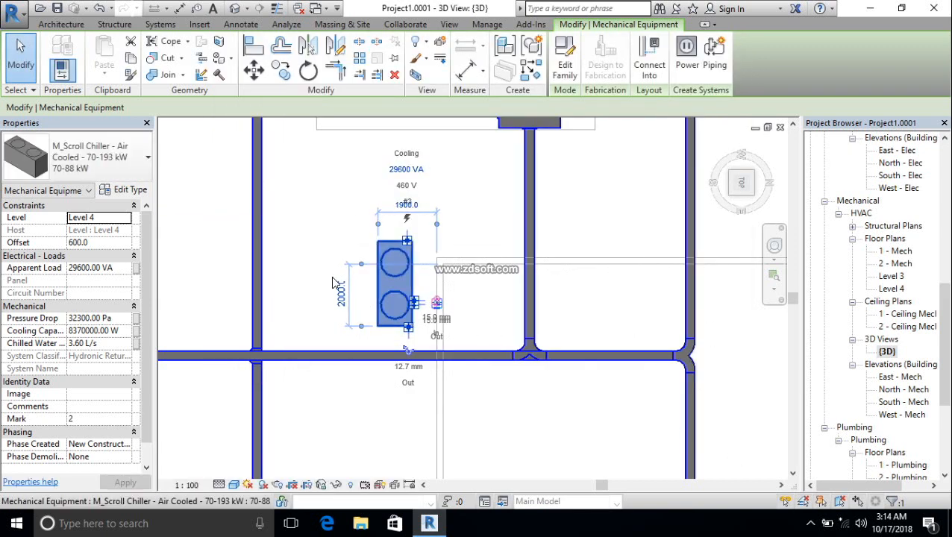
Check the sizes at the chiller's two water connectors up close, and undo the diameter change
scroll(420, 322, "up", 8)
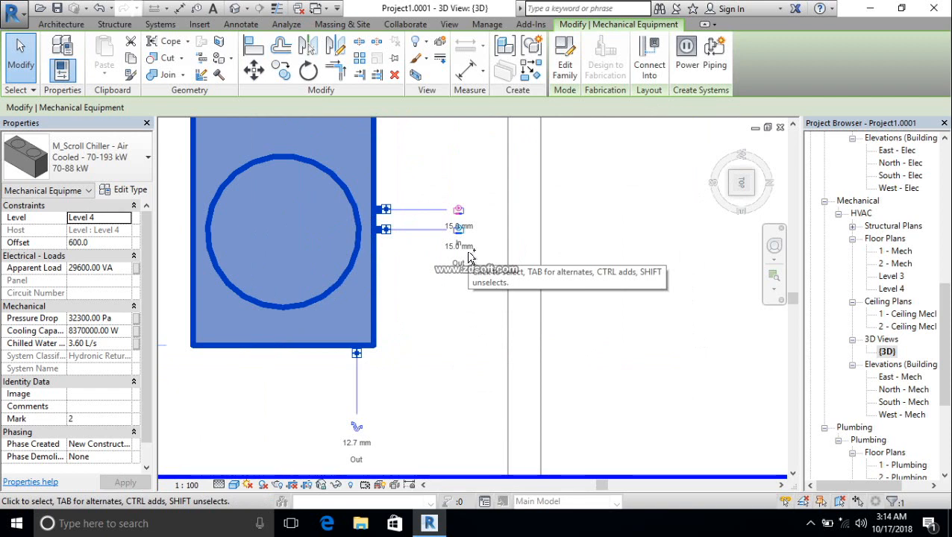
scroll(467, 252, "down", 5)
key("Escape")
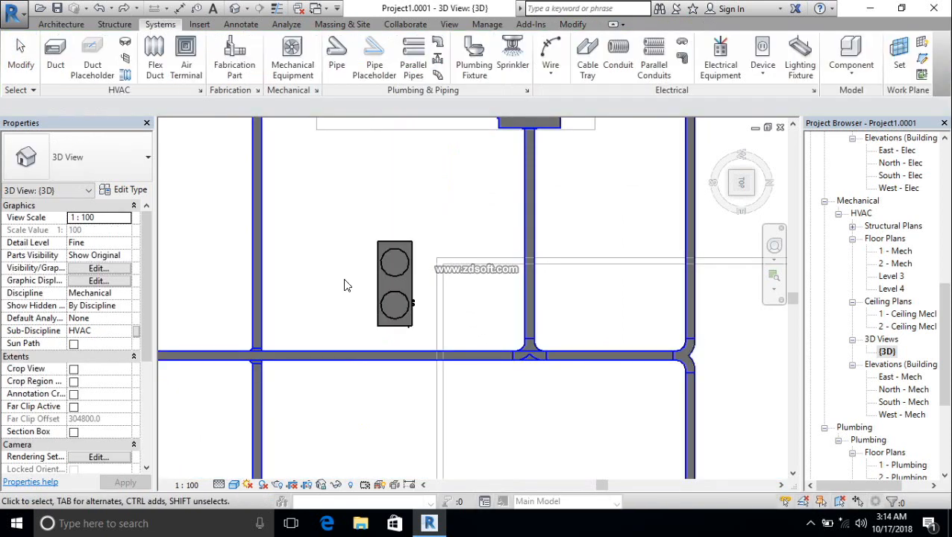
Review the chilled water diameters in the chiller's type properties, and clear the selection without changing anything
left_click(380, 296)
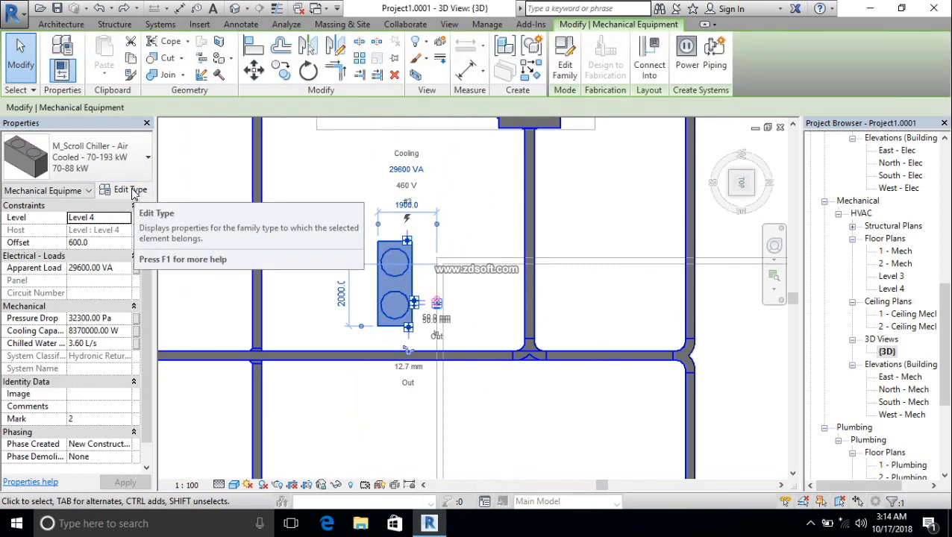
left_click(131, 190)
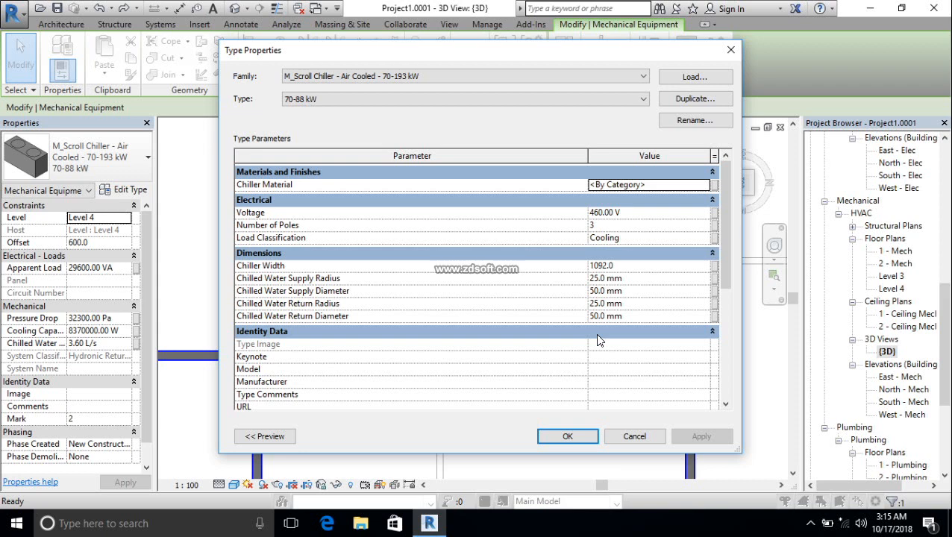
left_click(729, 53)
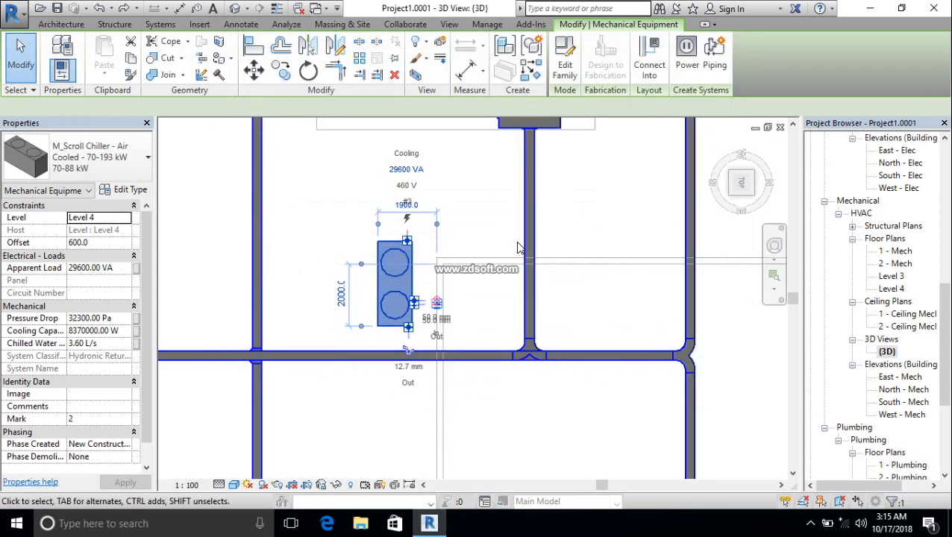
left_click(322, 216)
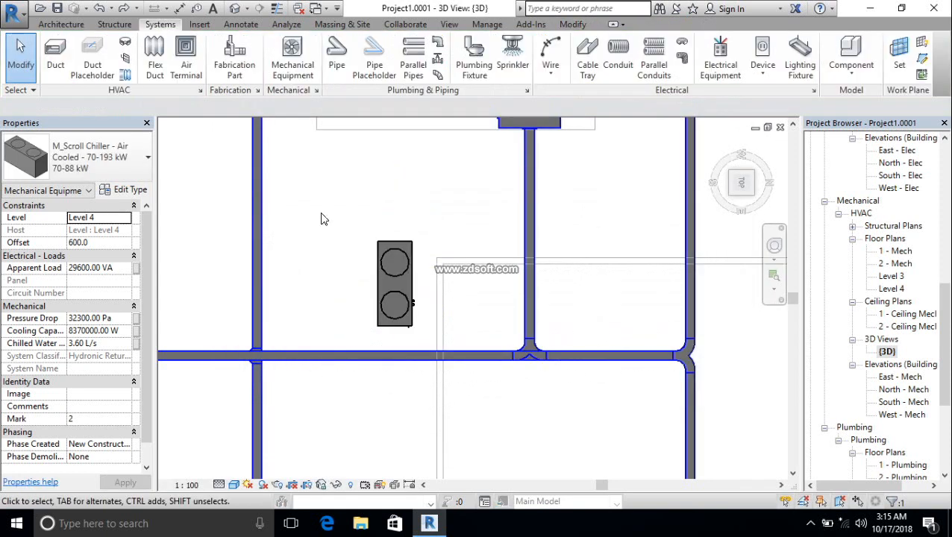
Start the Pipe command and review the type properties of the Standard pipe type
left_click(336, 60)
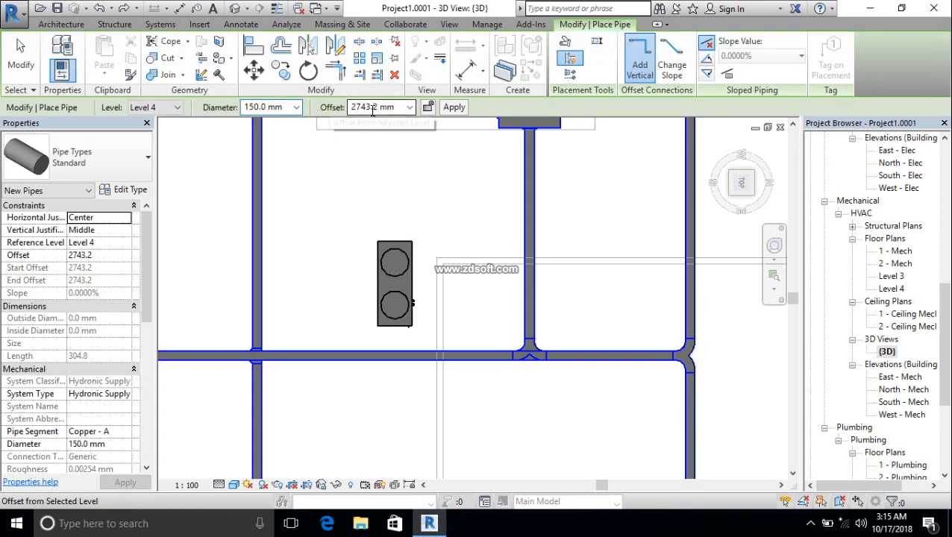
left_click(132, 190)
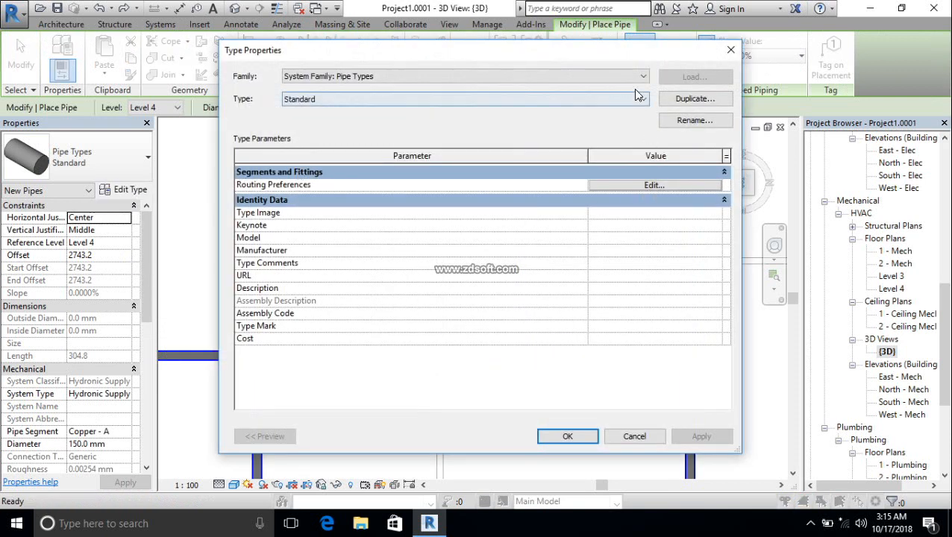
left_click(731, 50)
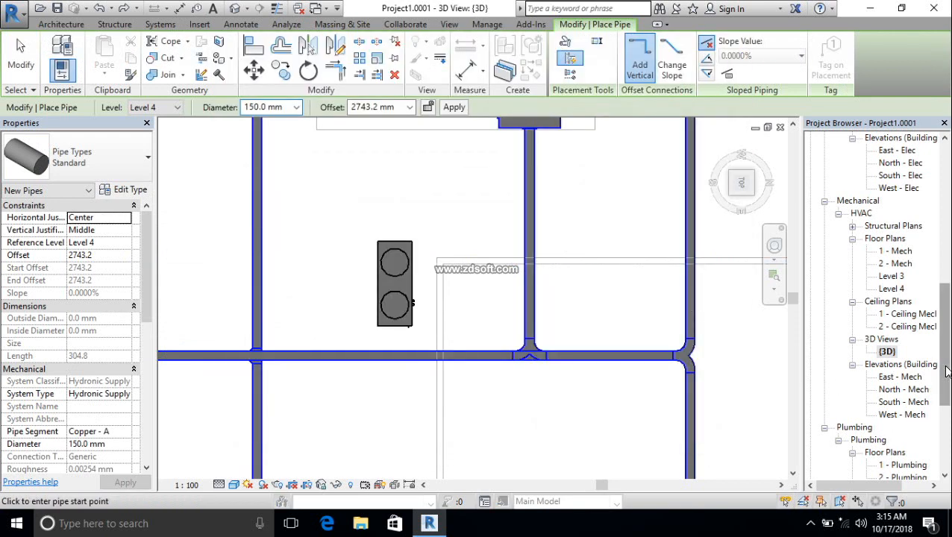
Locate the Chilled Water pipe type among the project's families, review its properties, and deselect it
left_click_drag(946, 373, 946, 450)
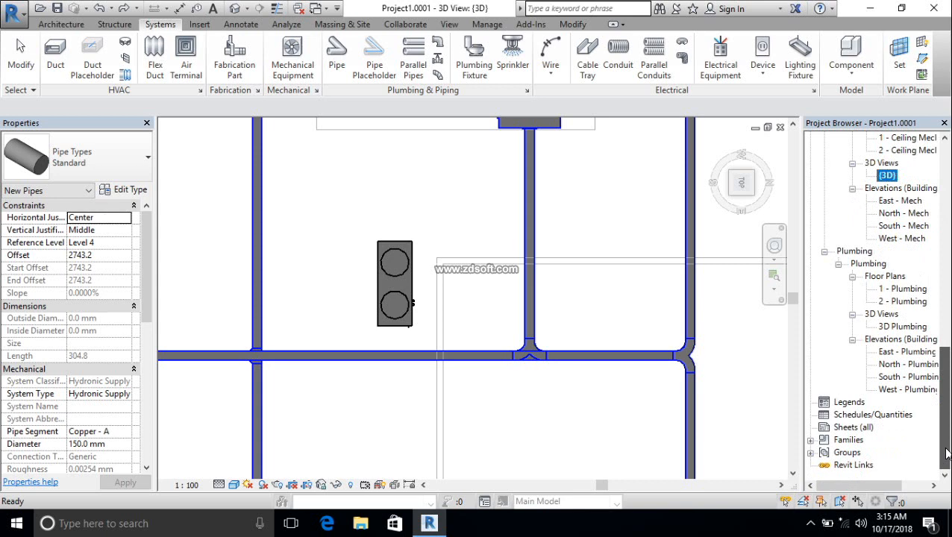
double_click(858, 440)
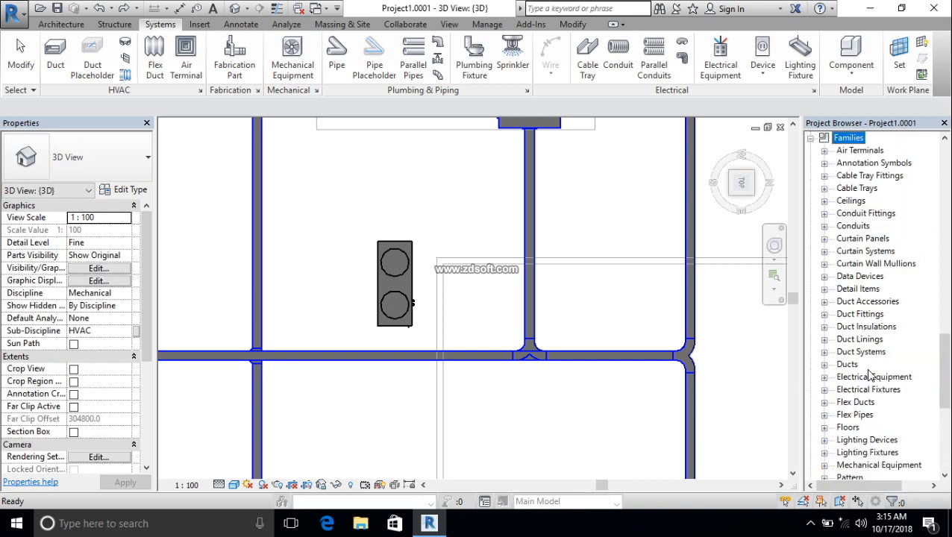
scroll(873, 391, "down", 1)
scroll(873, 392, "down", 3)
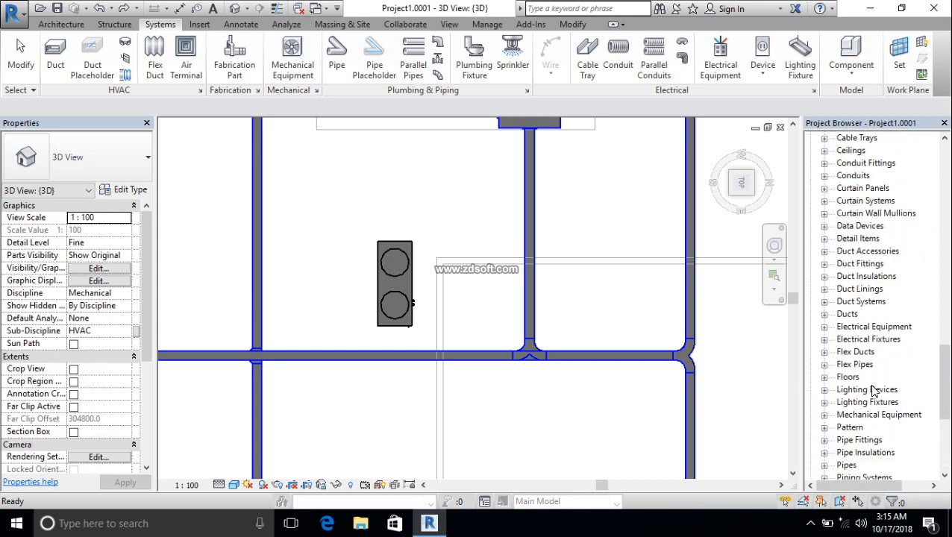
double_click(848, 441)
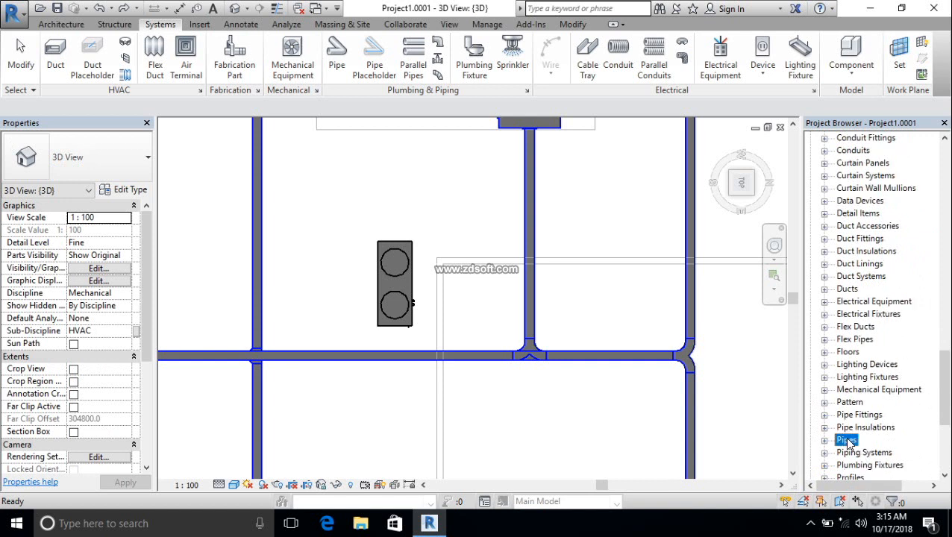
scroll(851, 440, "down", 1)
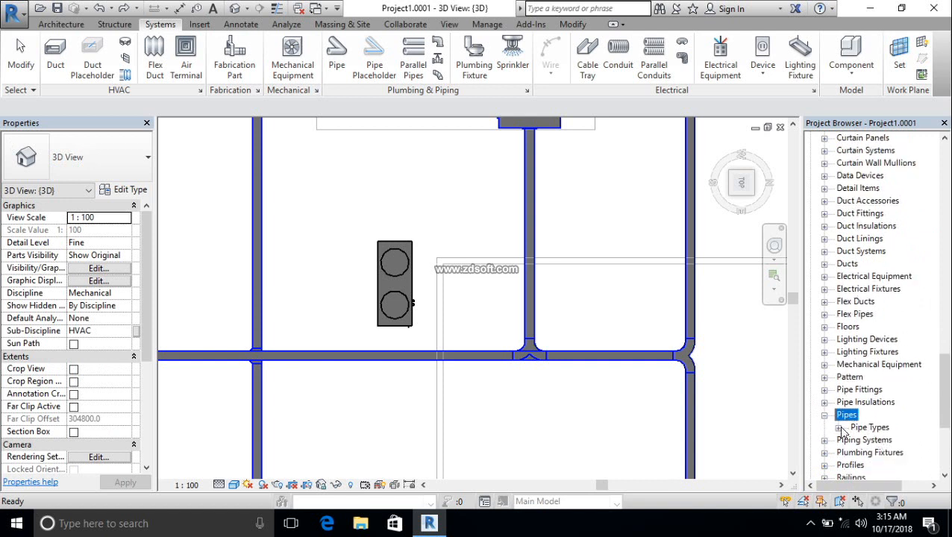
left_click(838, 428)
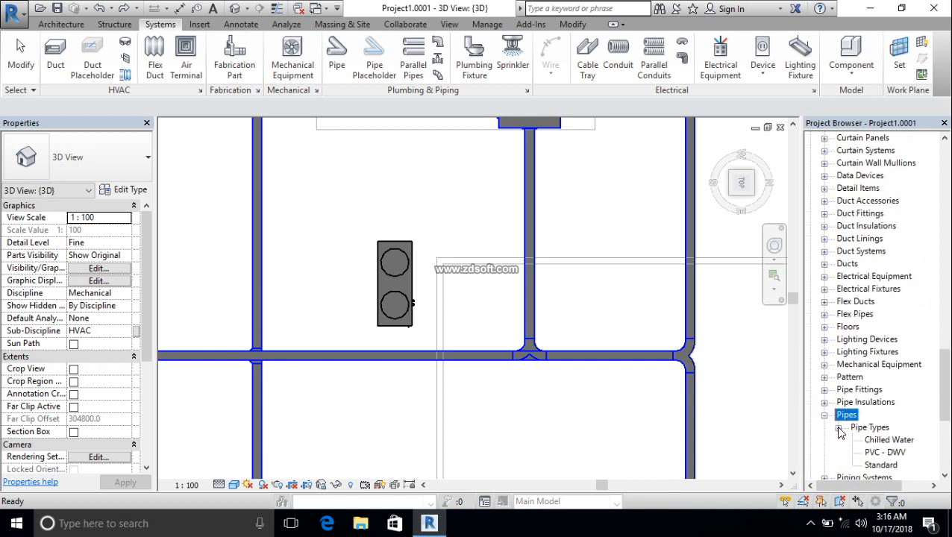
left_click(907, 442)
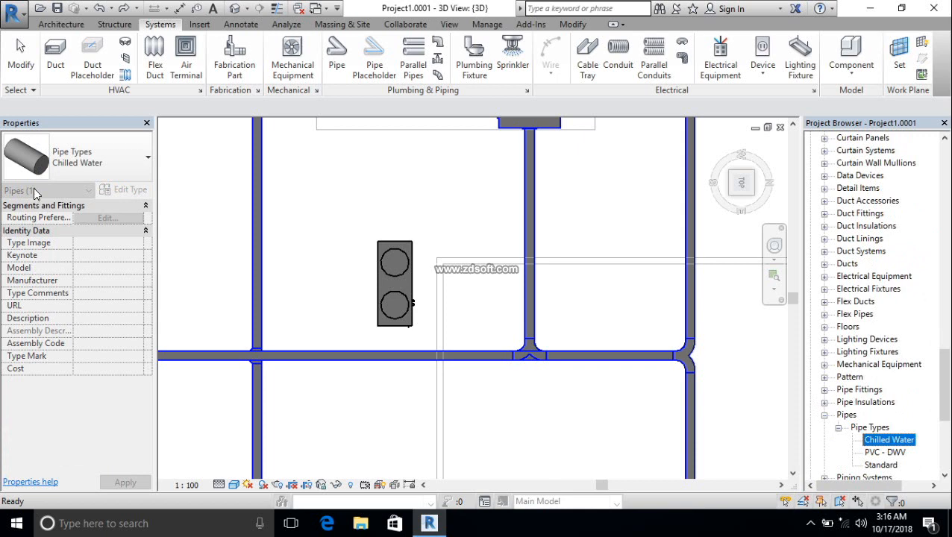
left_click(212, 247)
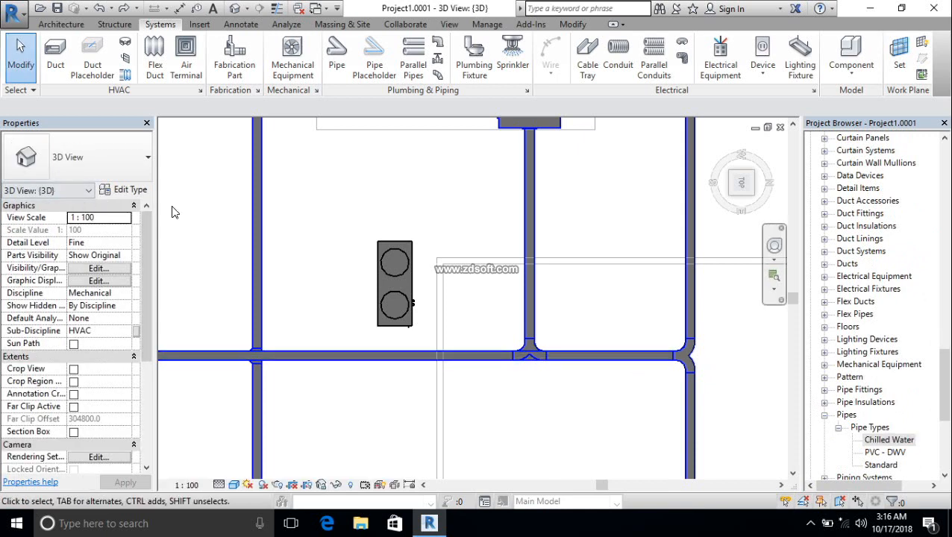
Look over the system types offered for a new pipe, and duplicate the Chilled Water pipe type
left_click(336, 59)
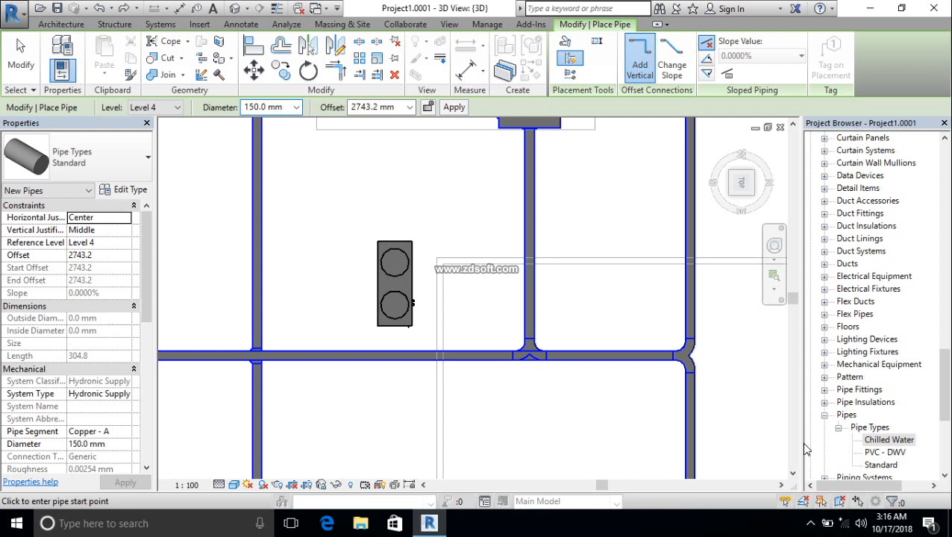
left_click(127, 396)
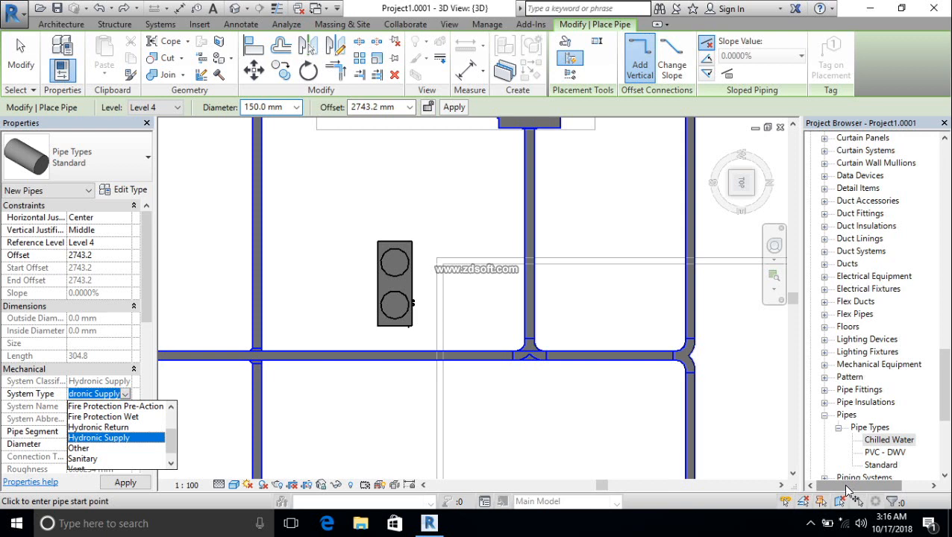
left_click(889, 443)
double_click(889, 443)
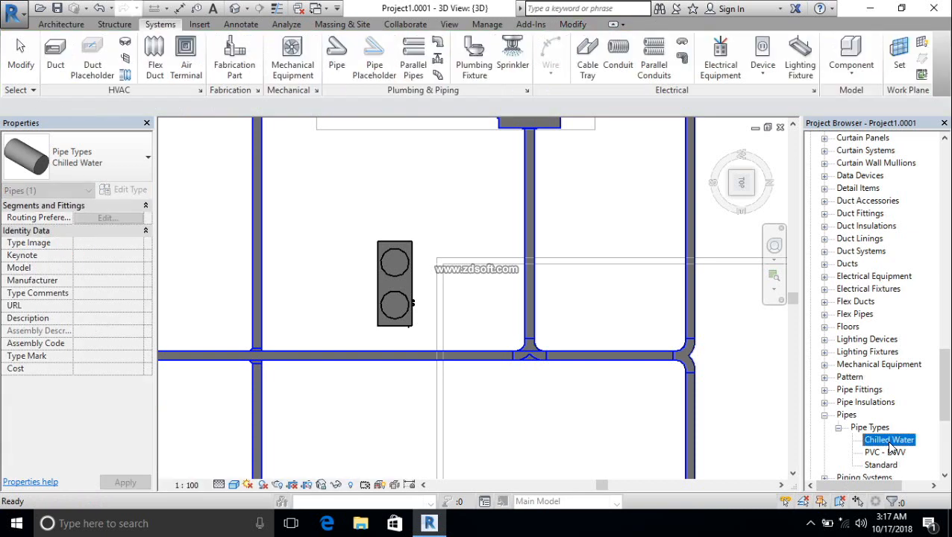
right_click(888, 444)
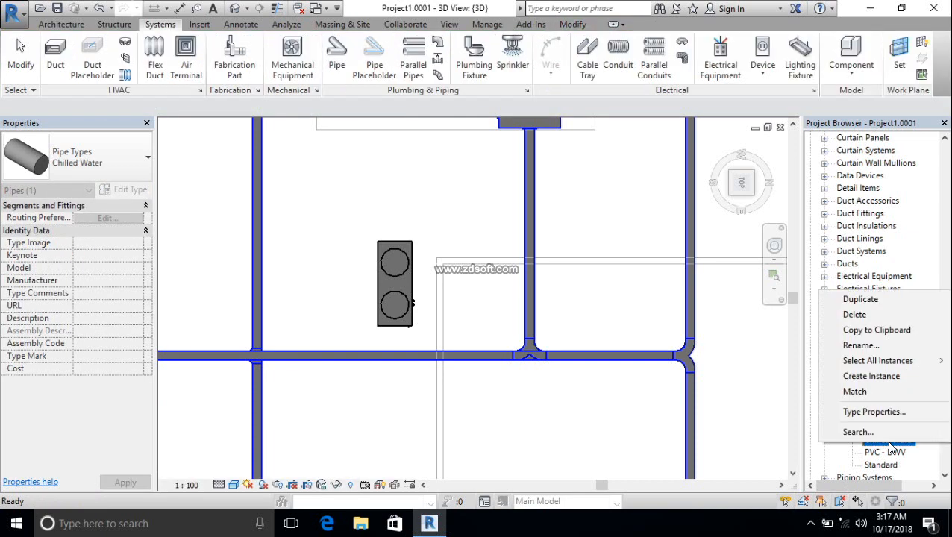
left_click(884, 299)
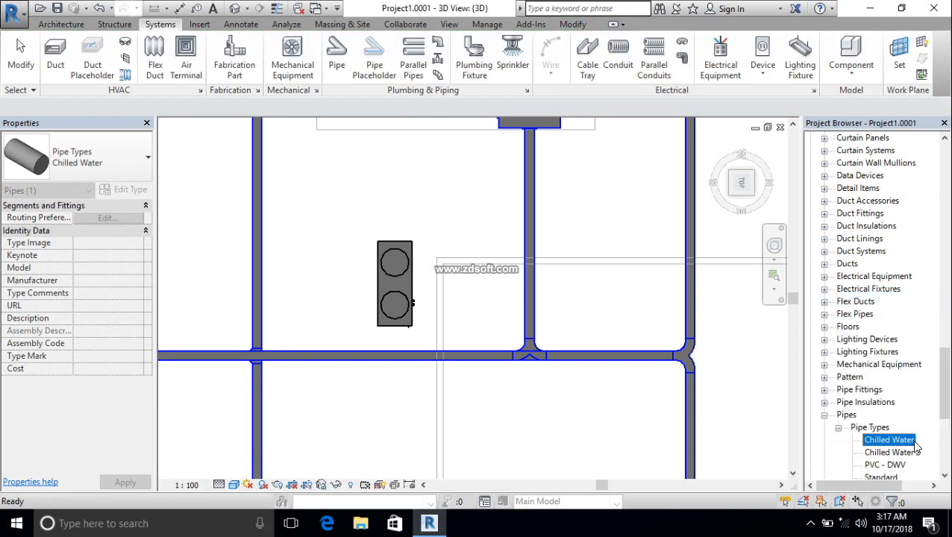
Review the type properties of the duplicated chilled water pipe type and close them unchanged
left_click(899, 453)
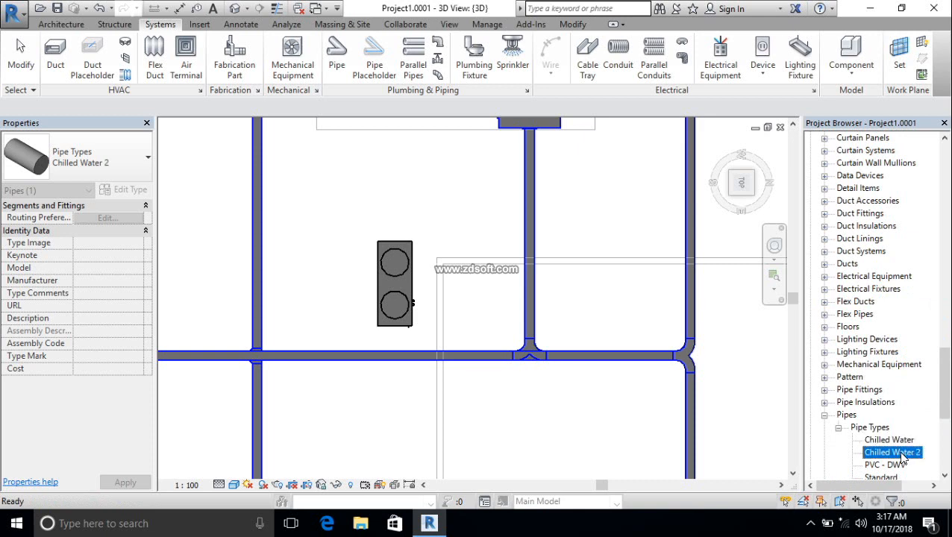
double_click(899, 453)
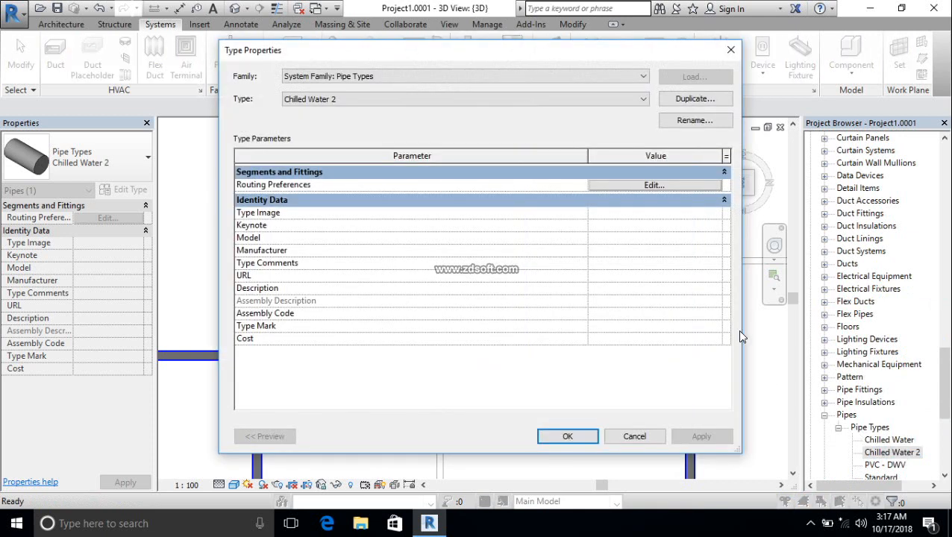
left_click(729, 52)
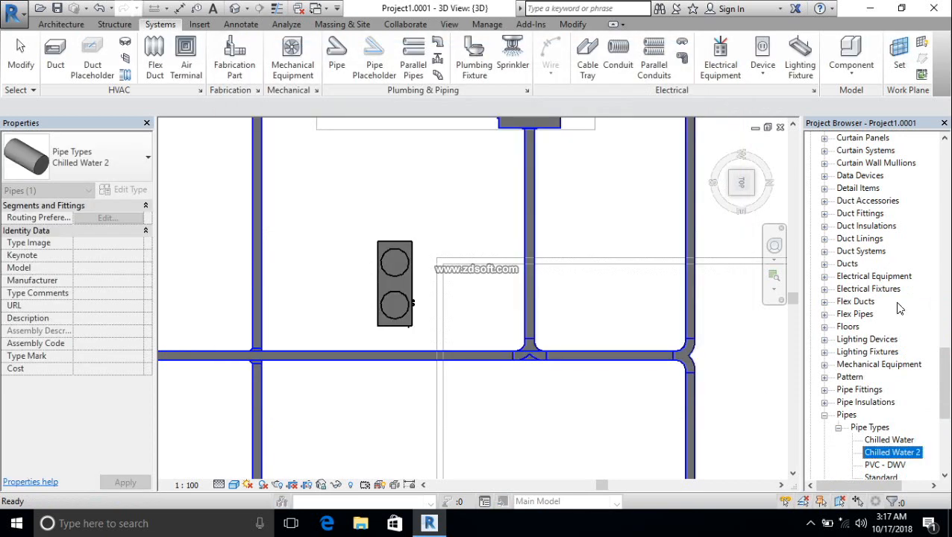
Start the Pipe command on Level 4 and choose the Chilled Water pipe type for the new pipe
left_click(345, 66)
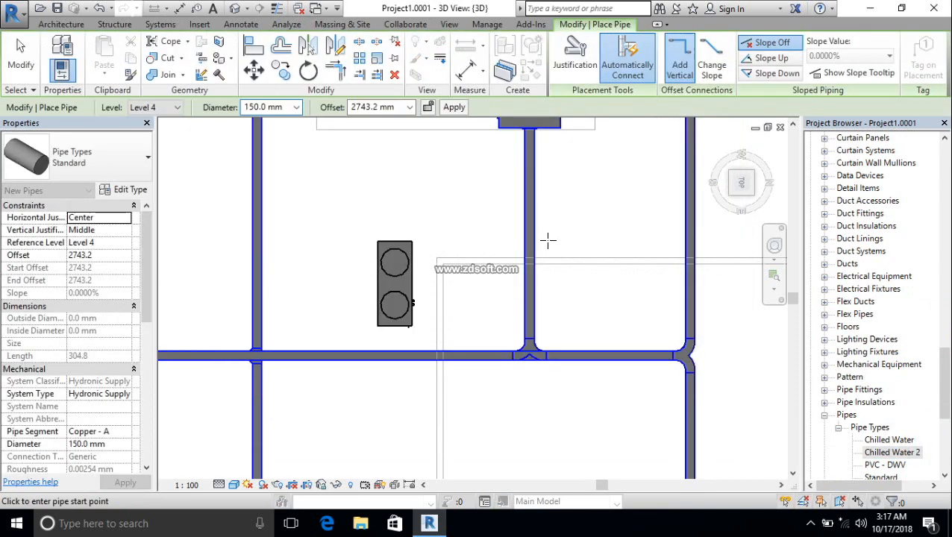
left_click(135, 168)
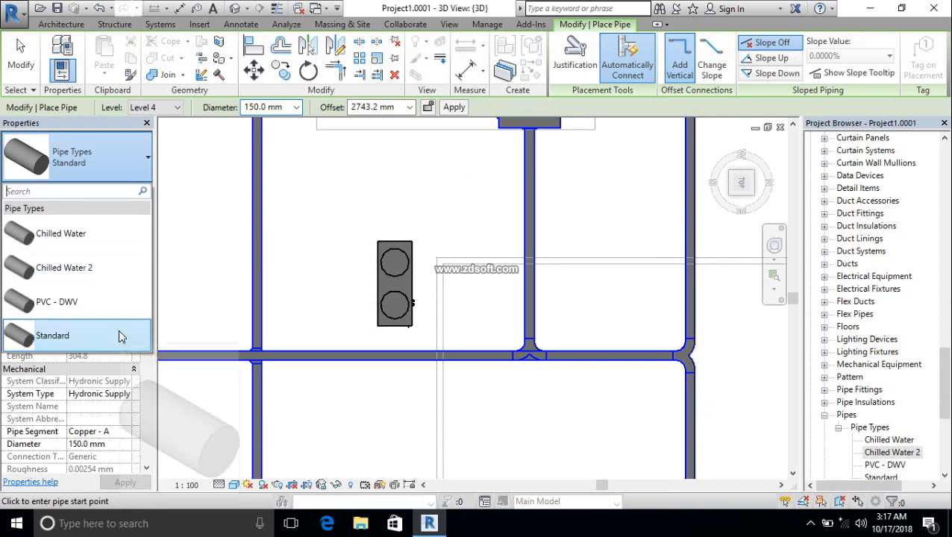
left_click(91, 235)
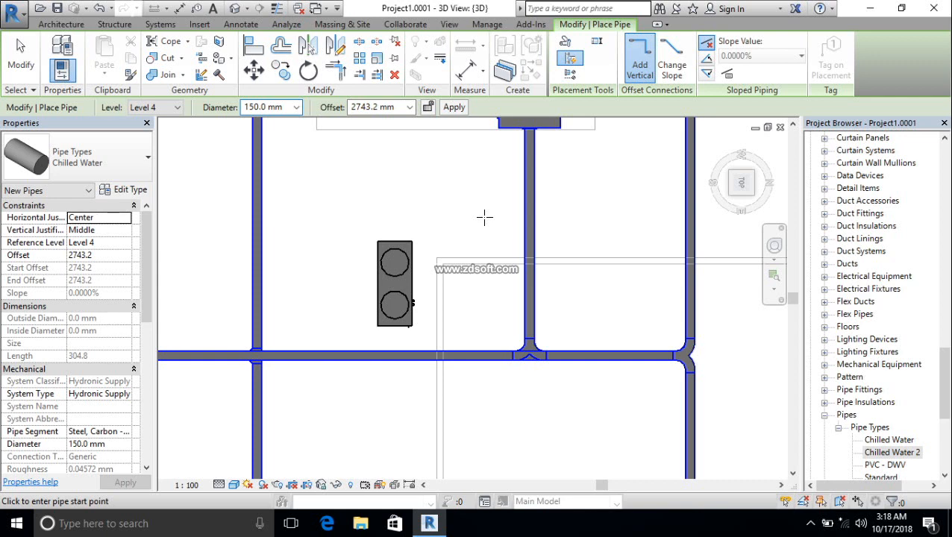
key("Escape")
key("Escape")
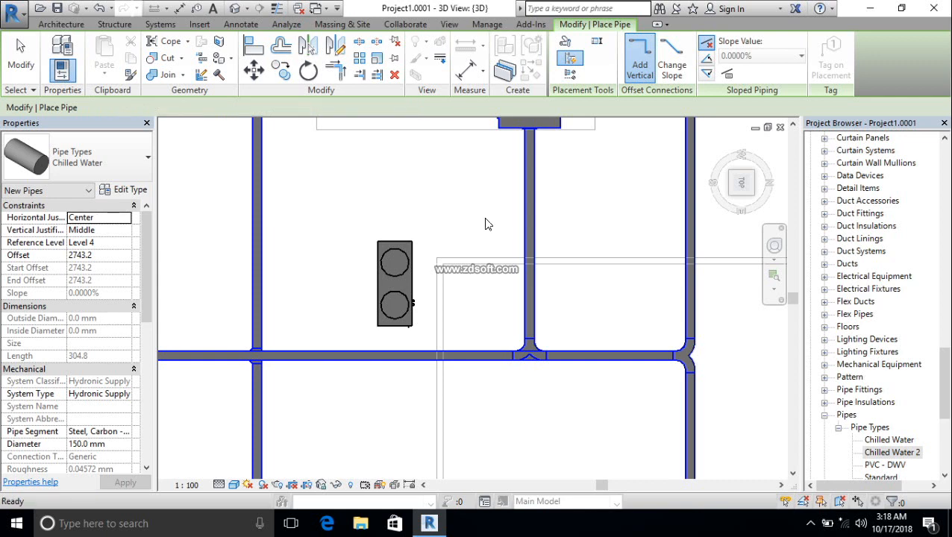
left_click(408, 312)
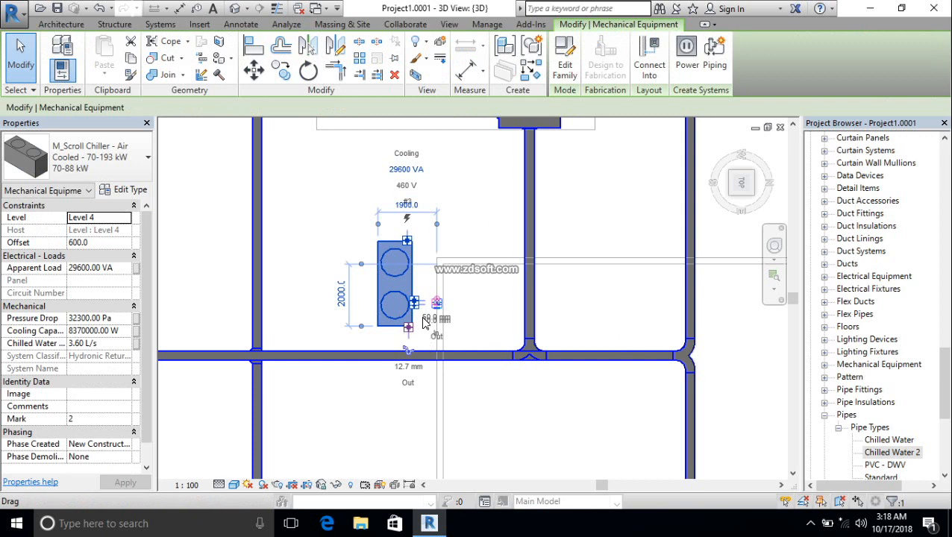
scroll(425, 317, "up", 1)
scroll(425, 317, "up", 2)
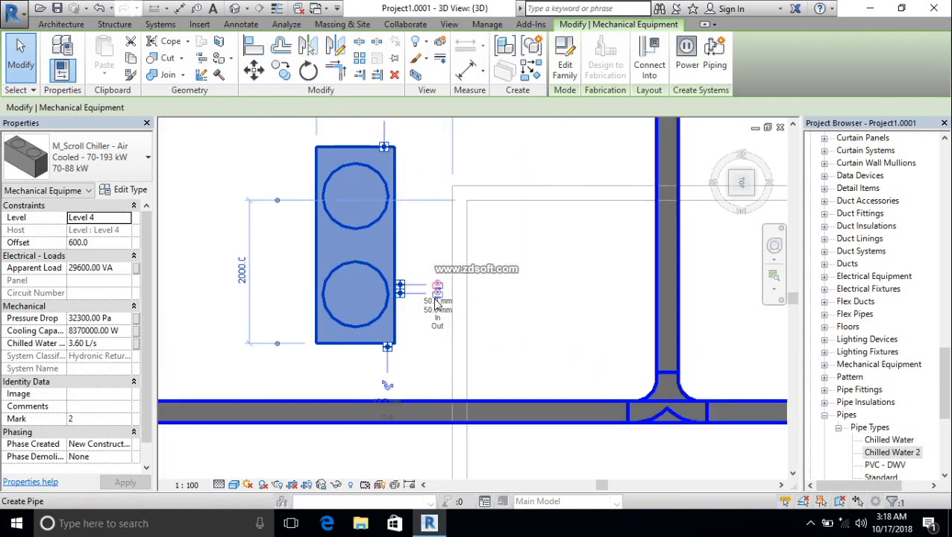
scroll(433, 300, "up", 2)
scroll(430, 297, "up", 2)
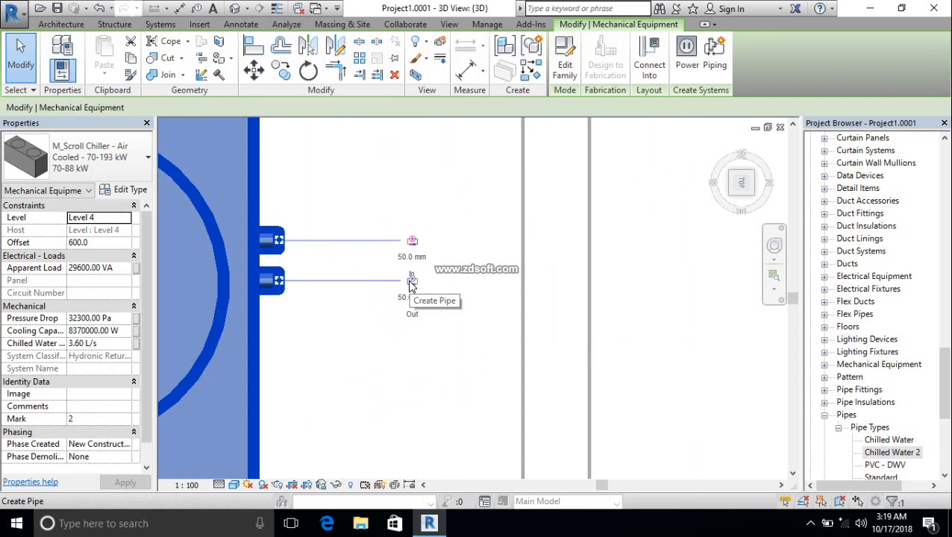
left_click(410, 281)
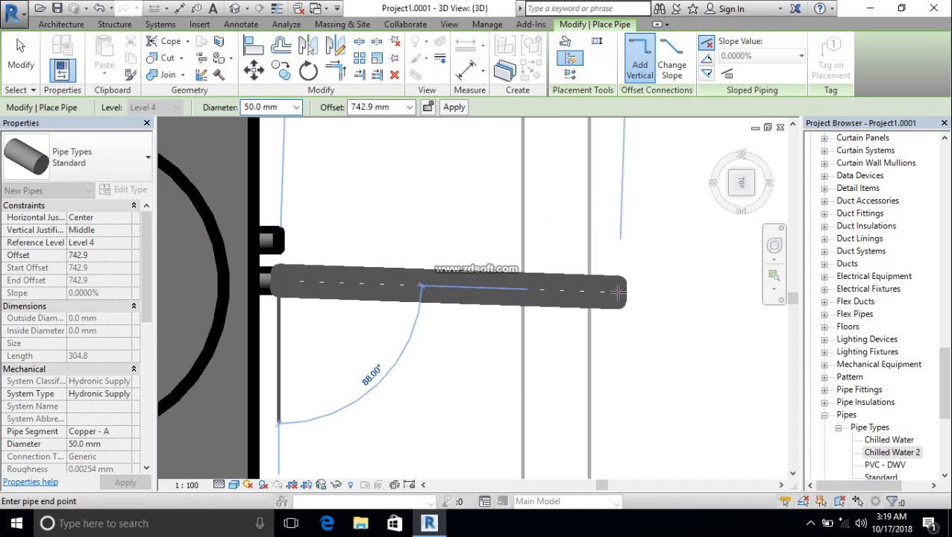
key("Escape")
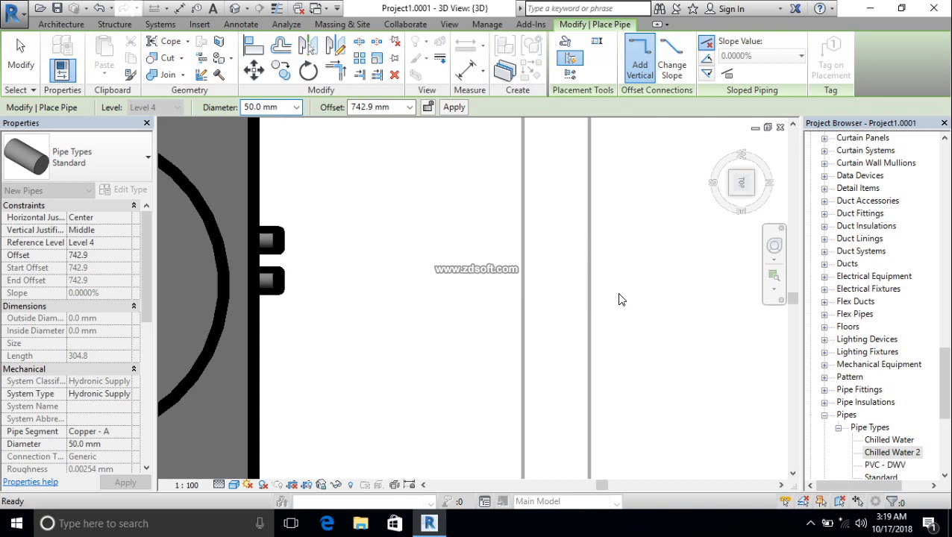
key("Escape")
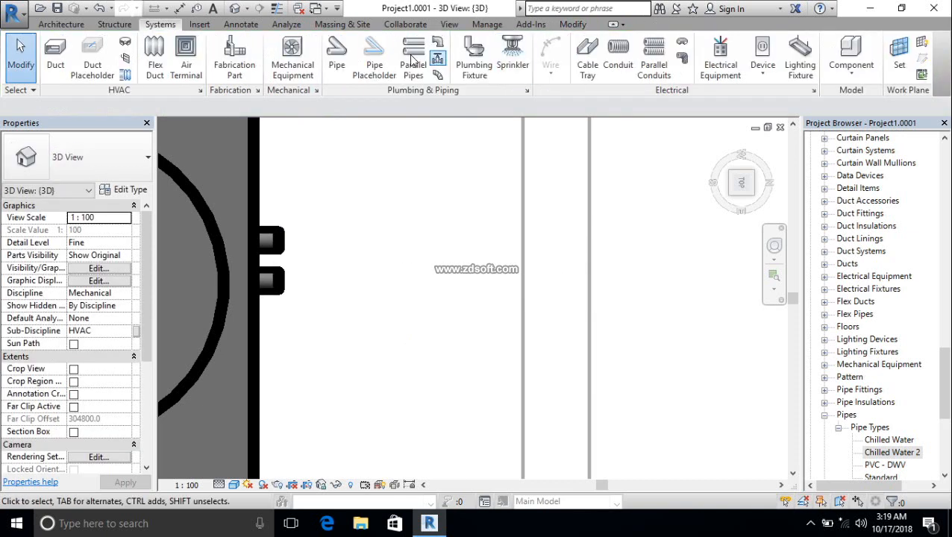
Start a new pipe on Level 4 using the Chilled Water pipe type, with its offset set to 1300 mm
left_click(336, 61)
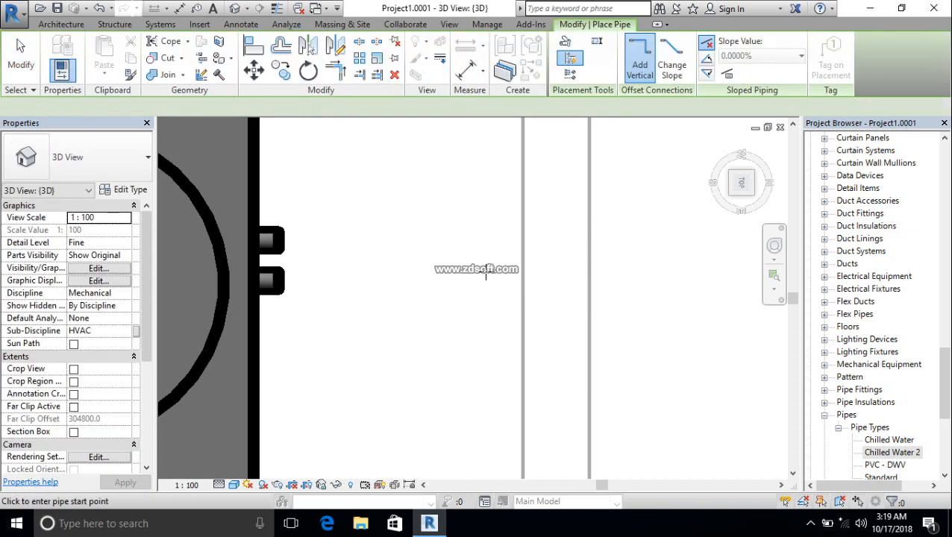
left_click(136, 171)
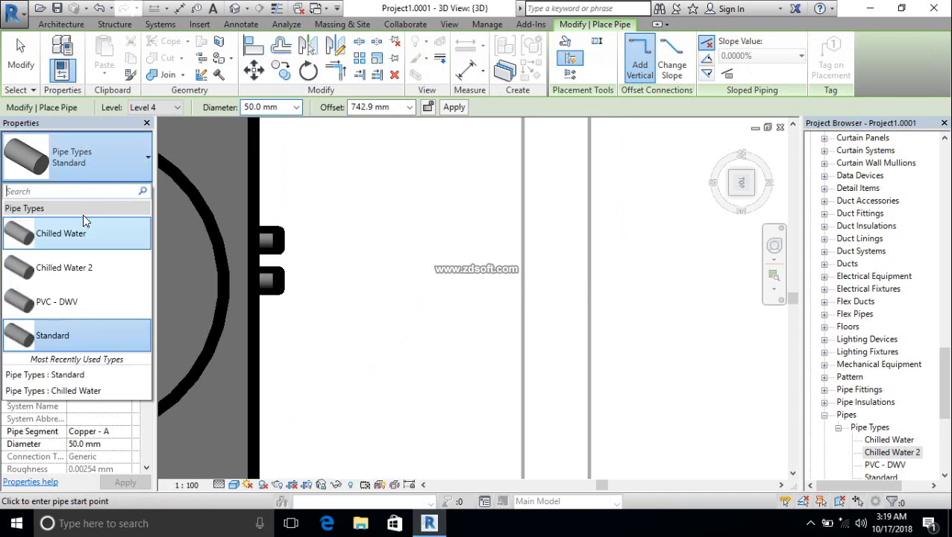
left_click(78, 234)
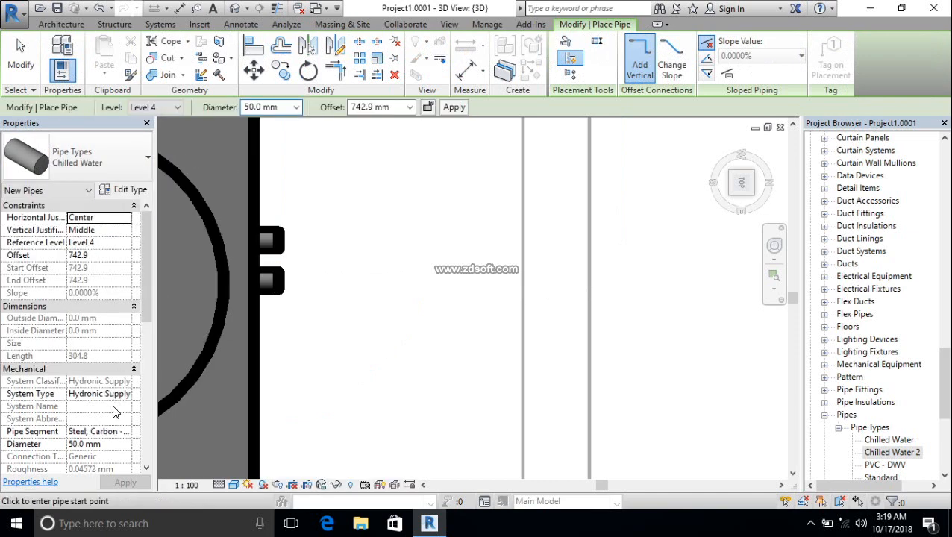
scroll(468, 242, "down", 2)
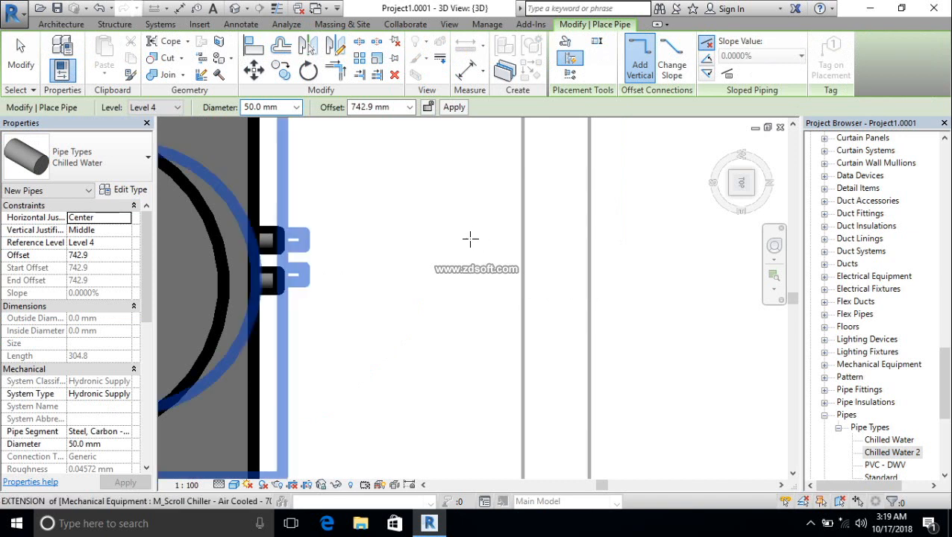
left_click(377, 107)
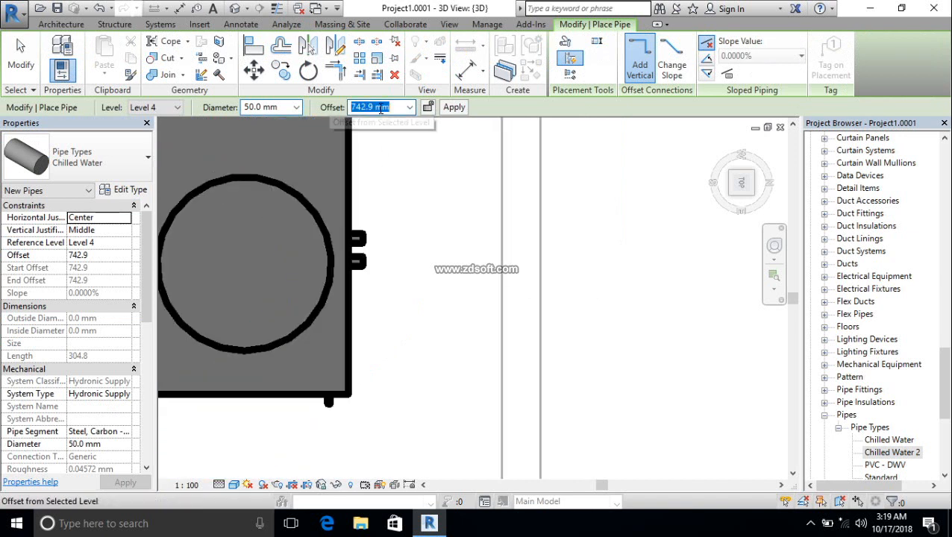
type("1")
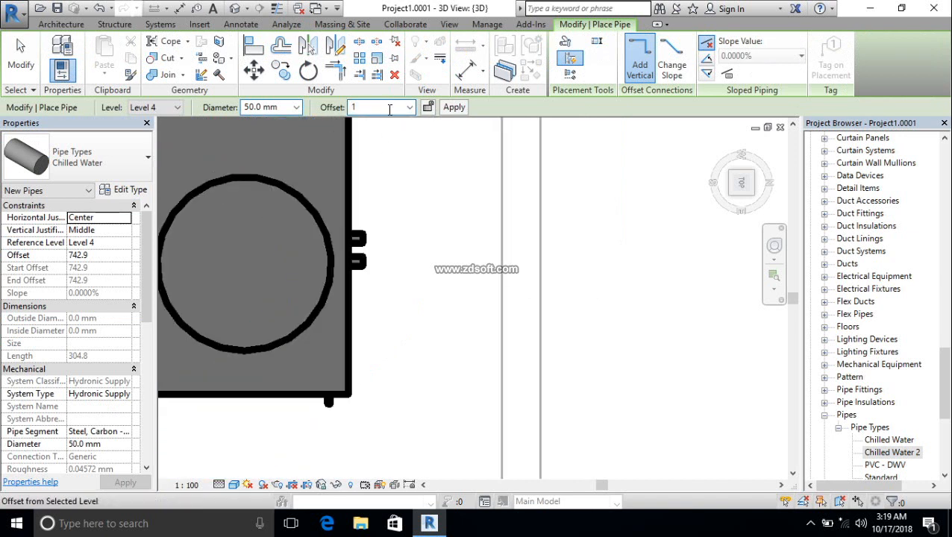
type("300")
key("Return")
Draw a straight 50 mm diameter pipe about 3100 mm long between the chiller and the branch duct, parallel to both
scroll(461, 207, "down", 3)
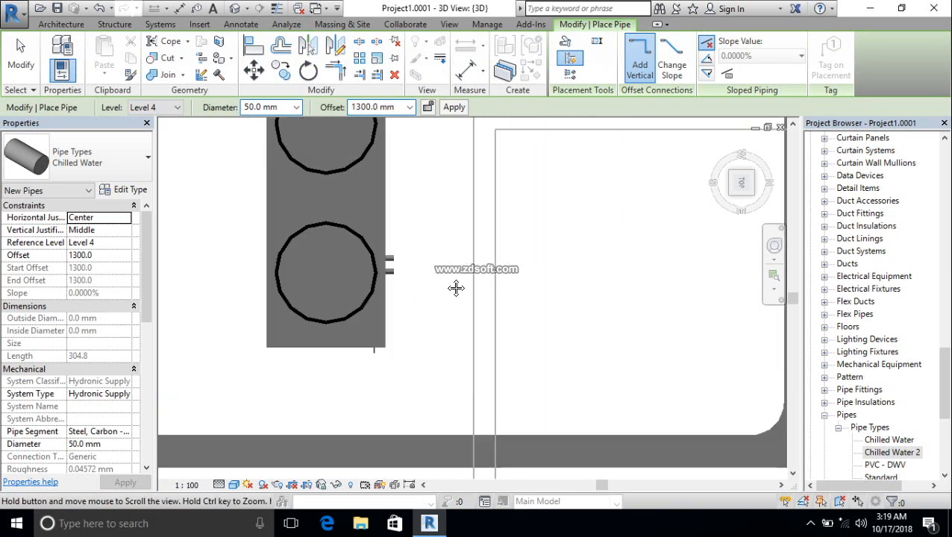
scroll(529, 223, "down", 2)
mouse_move(525, 250)
middle_mouse_down()
mouse_move(535, 278)
mouse_move(407, 290)
middle_mouse_up()
left_click(435, 140)
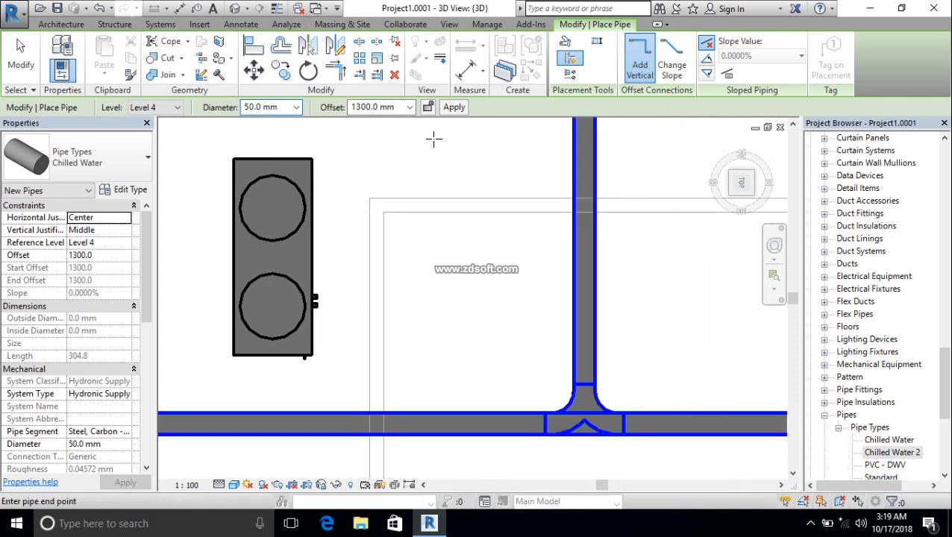
left_click(433, 360)
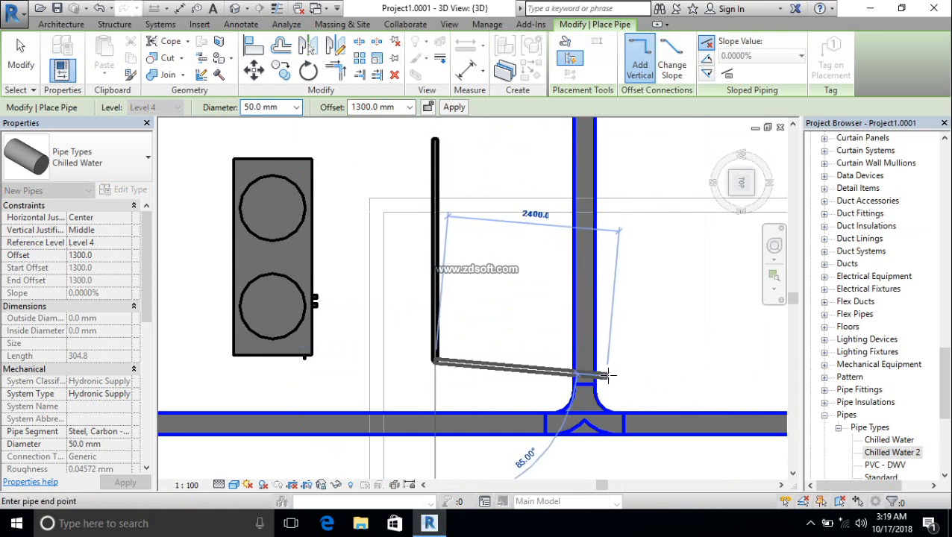
key("Escape")
key("Escape")
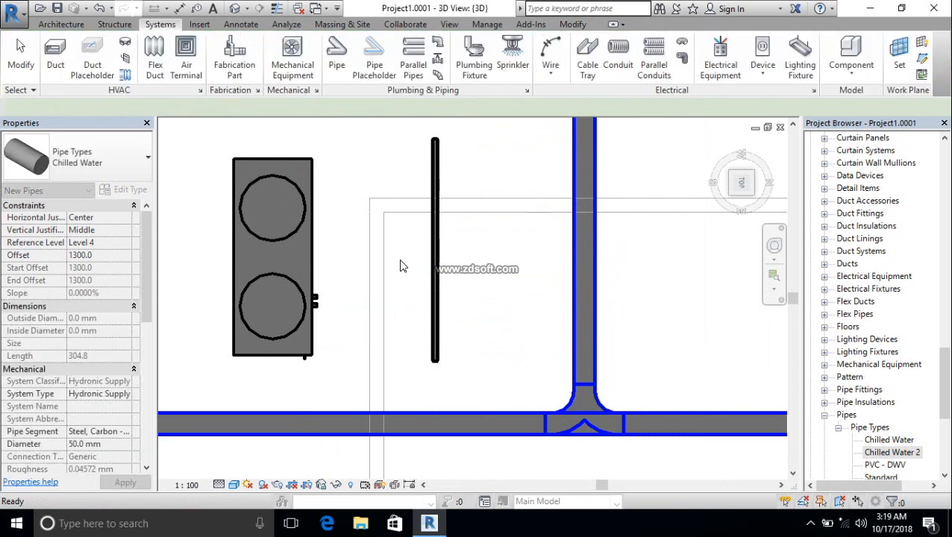
Copy the chilled water pipe about 2700 mm across the branch duct and shift the copy along its length to line up with the original
left_click(437, 296)
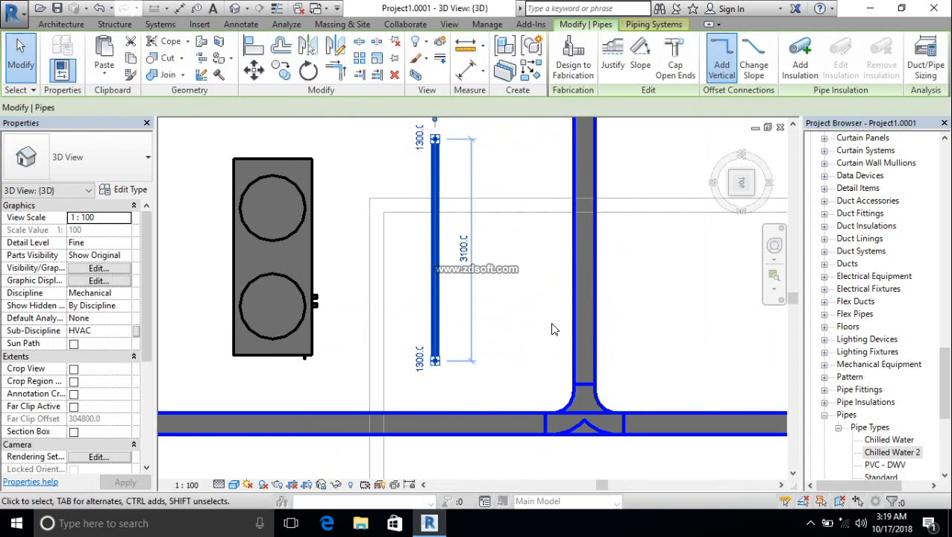
left_click(282, 72)
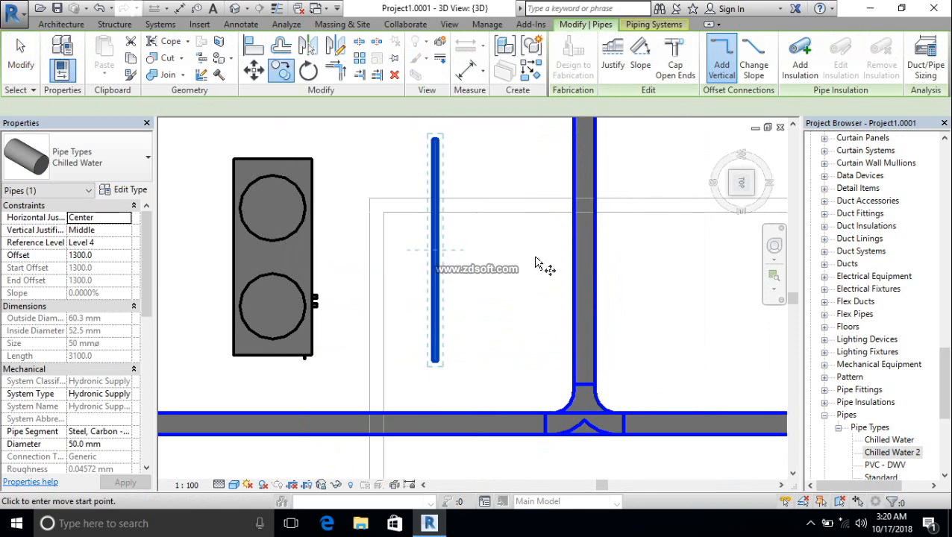
left_click(440, 256)
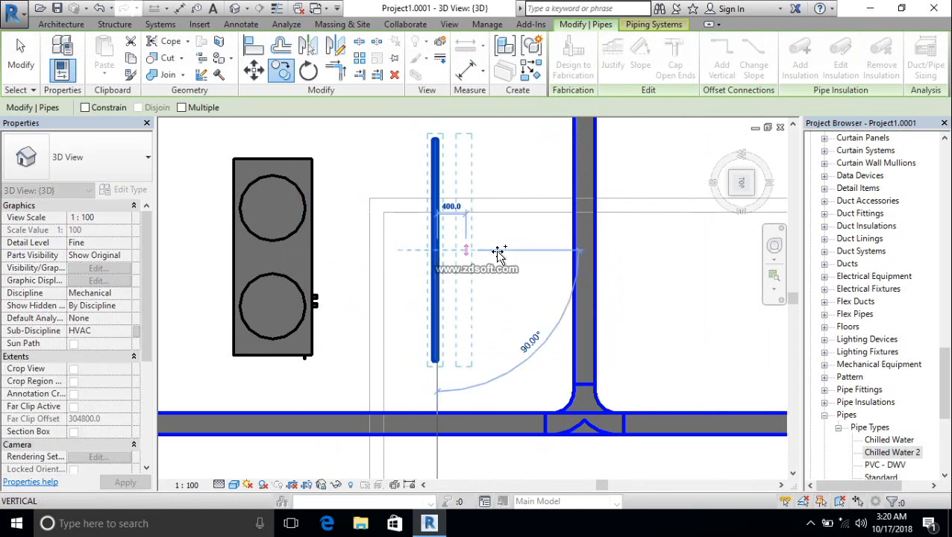
left_click(629, 261)
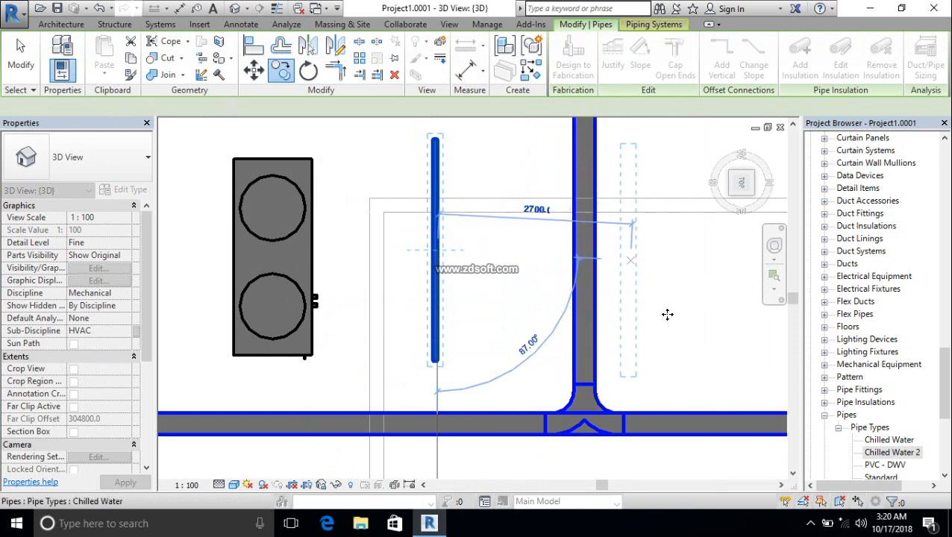
left_click(701, 290)
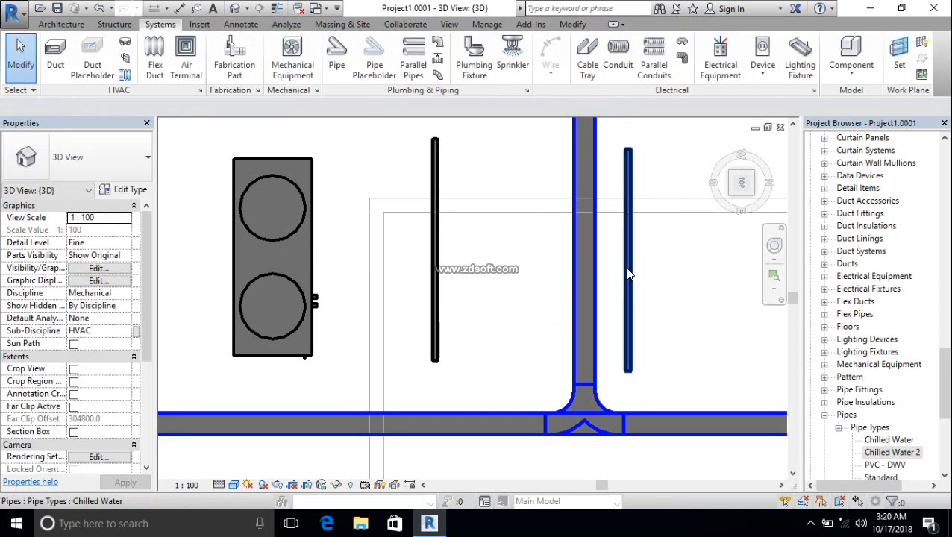
left_click(628, 247)
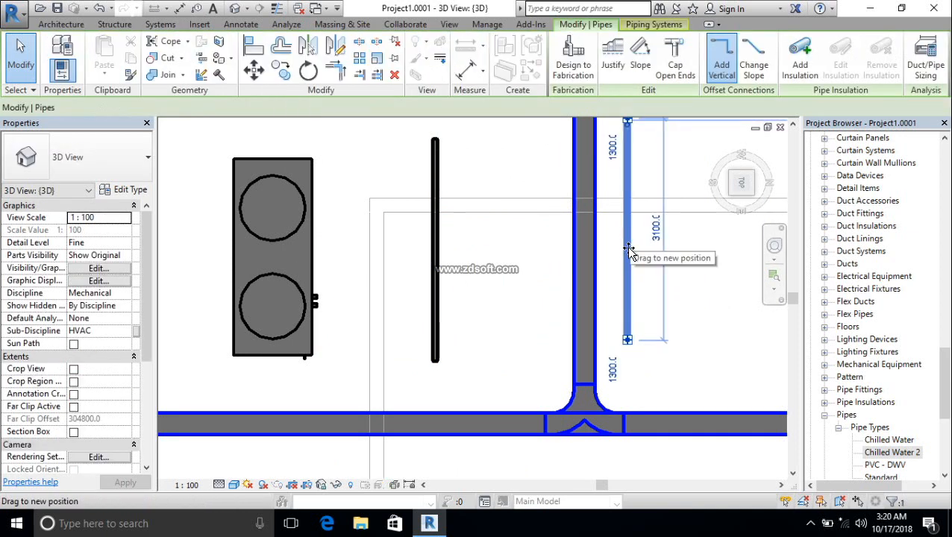
left_click(719, 304)
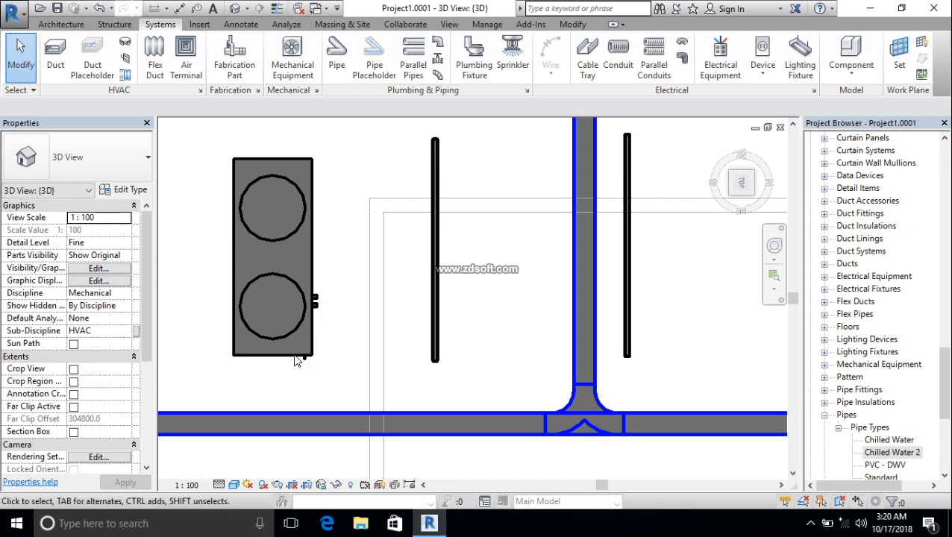
Connect the chiller's Connector 2, Hydronic Supply 50 mm Chilled Water Out, into the nearby chilled water pipe
left_click(356, 402)
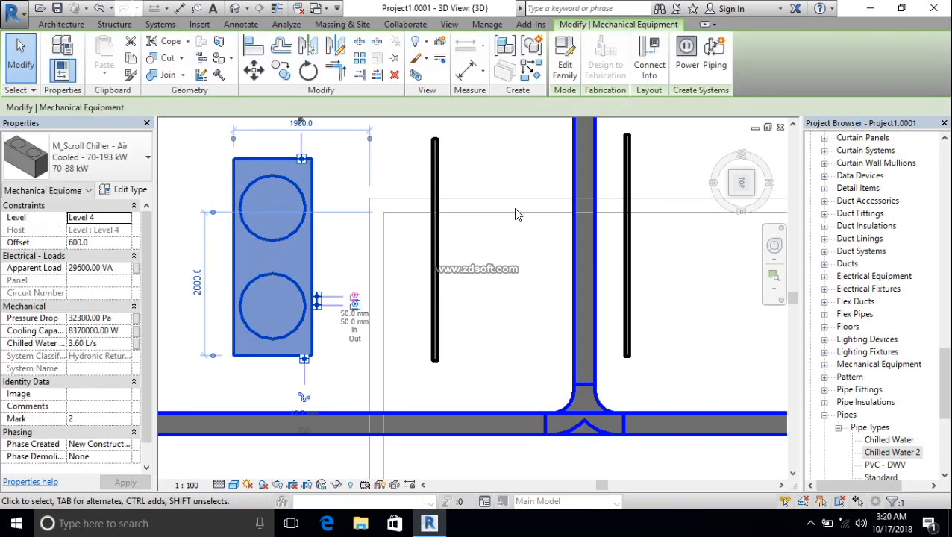
left_click(655, 73)
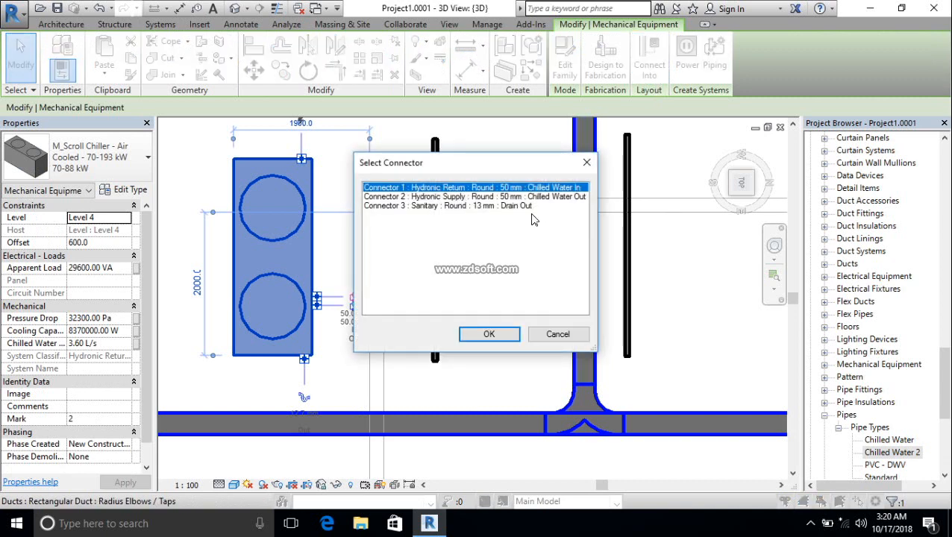
left_click(497, 197)
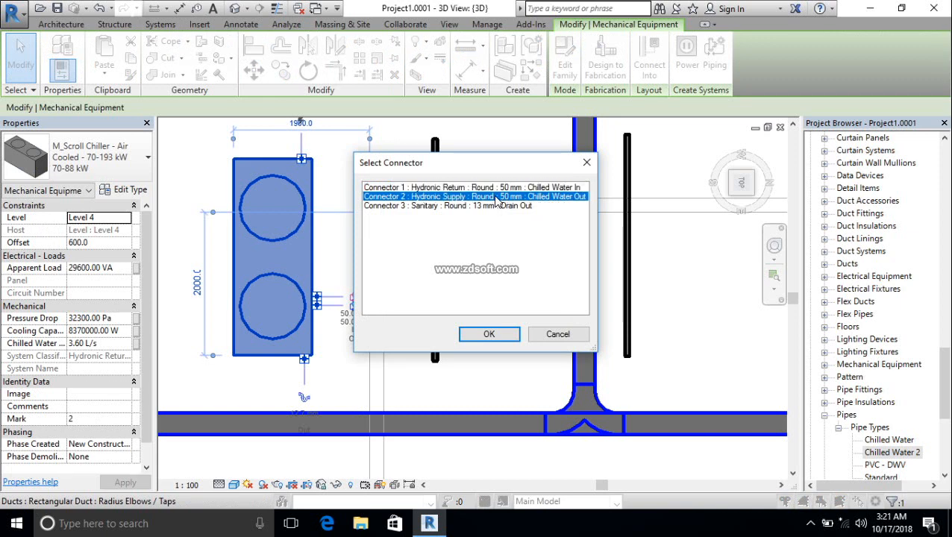
left_click(489, 334)
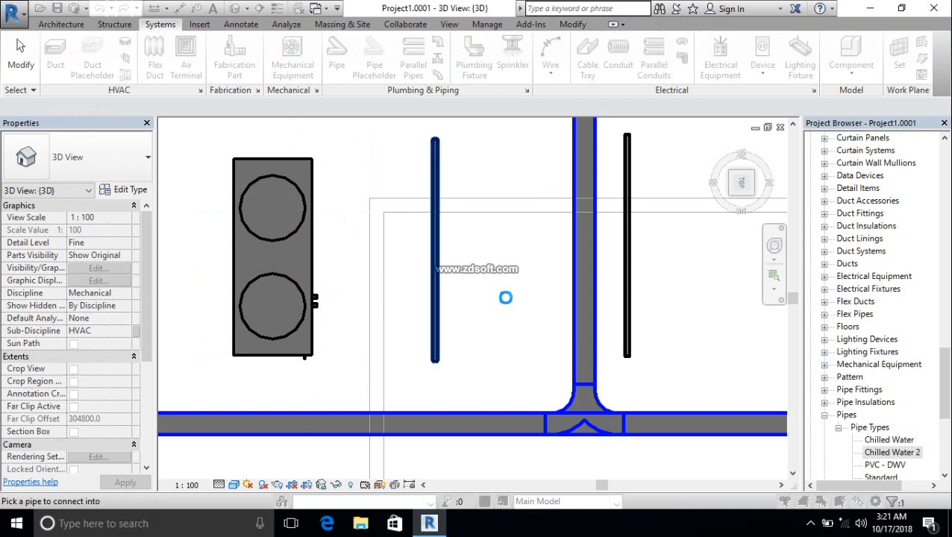
left_click(506, 303)
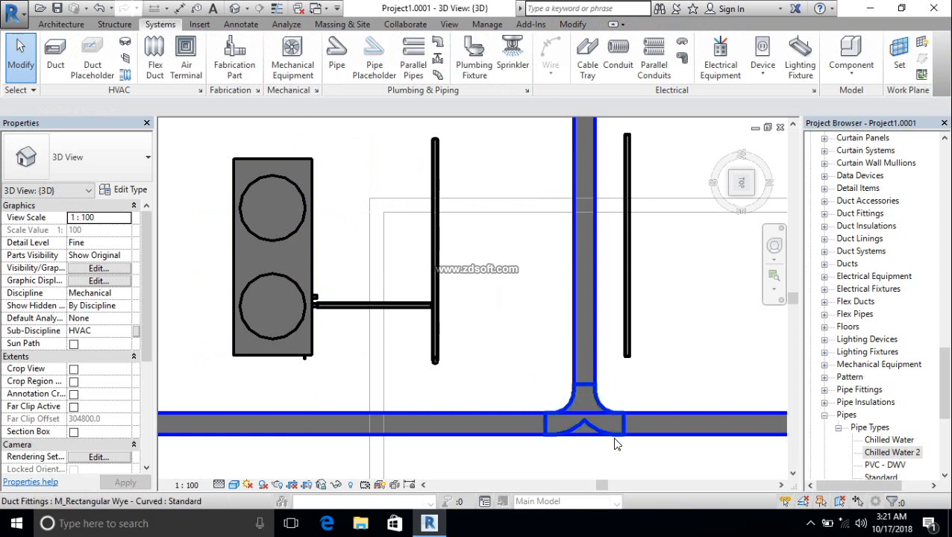
Examine the junction between the chiller's supply branch and the chilled water pipe from several angles and from the top
middle_click_drag(640, 428, 452, 334, "shift")
scroll(452, 135, "down", 3)
scroll(448, 320, "up", 6)
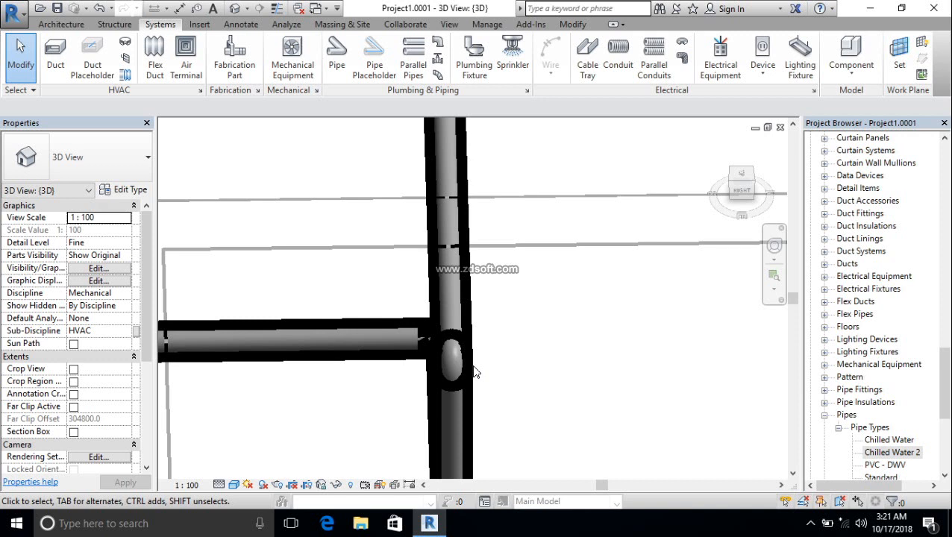
left_click(769, 192)
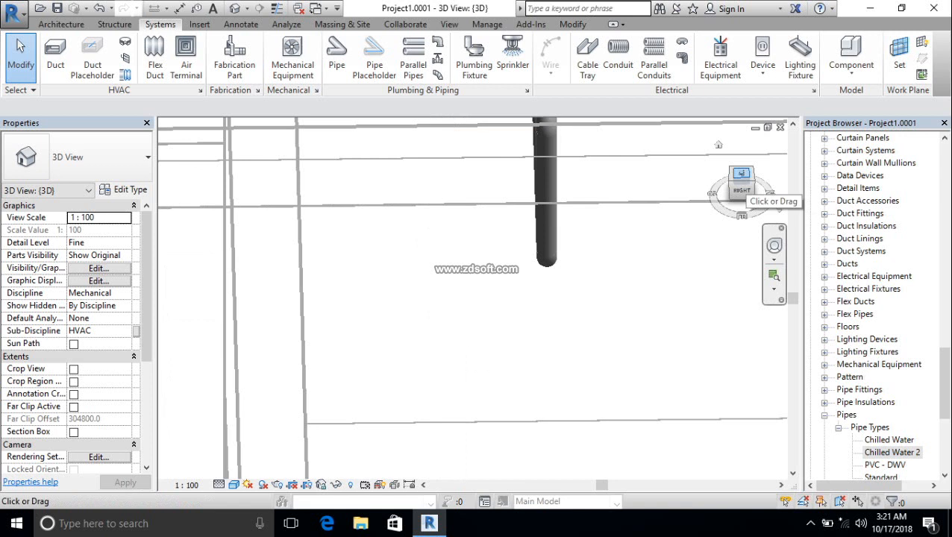
left_click(741, 175)
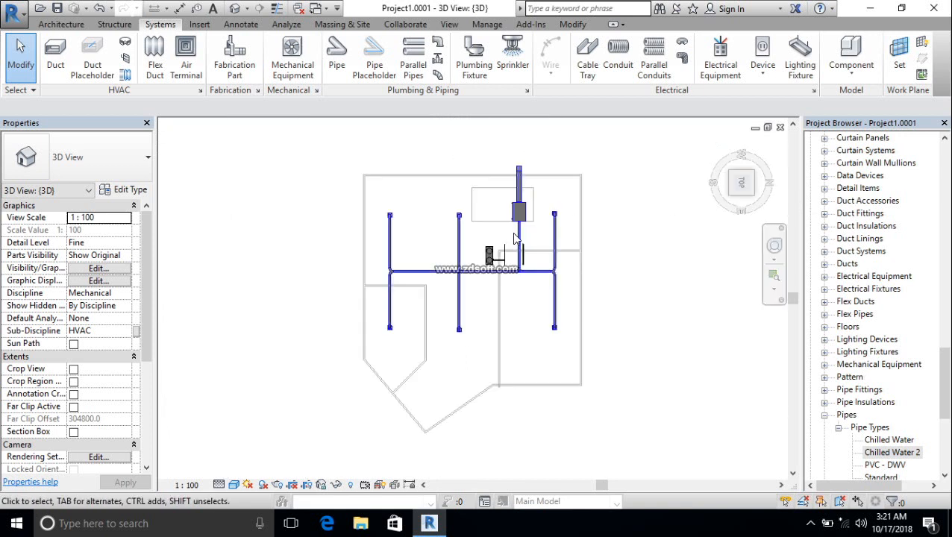
scroll(516, 246, "up", 6)
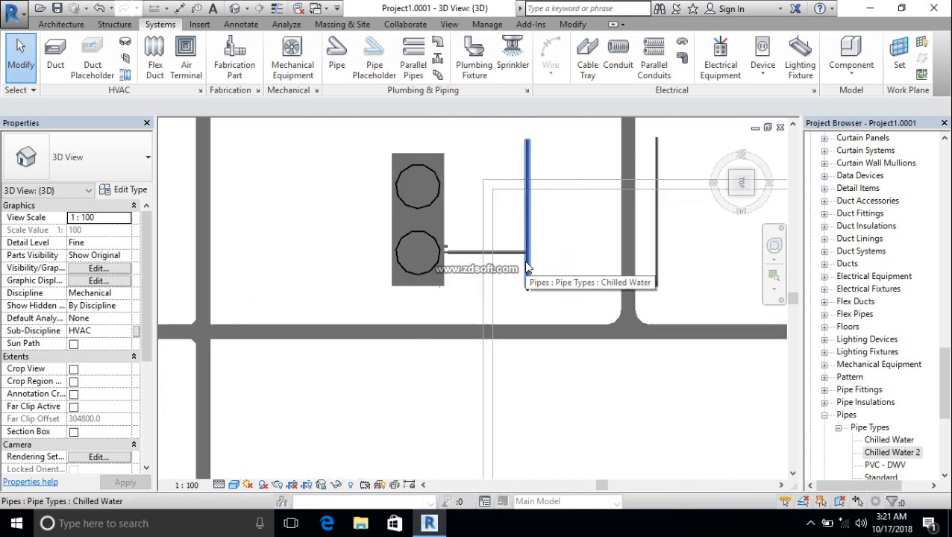
scroll(565, 282, "up", 3)
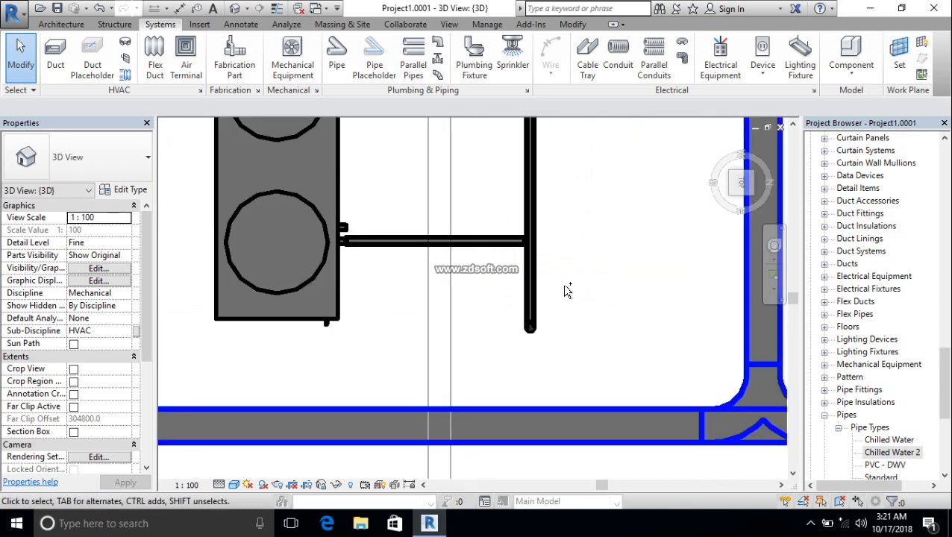
scroll(565, 291, "up", 4)
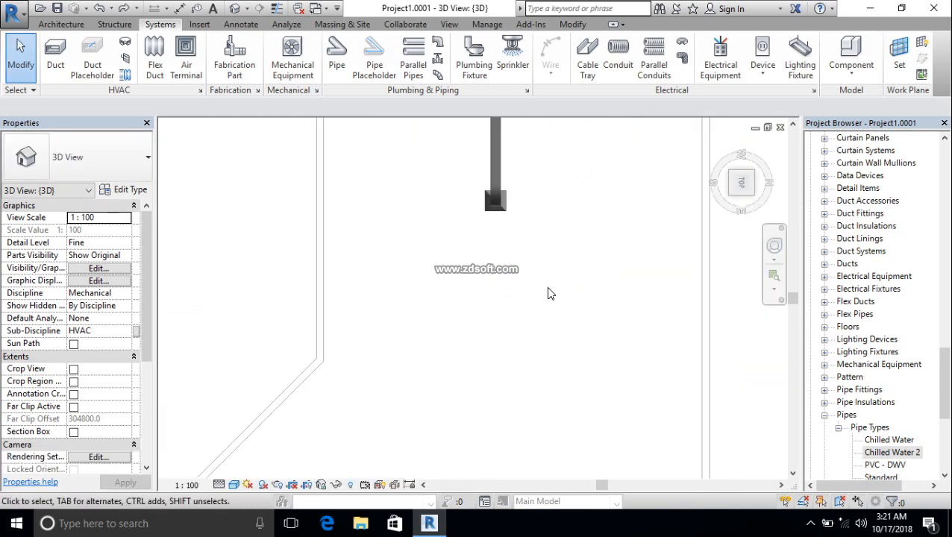
Cap the open ends of the 3100 mm chilled water pipe beside the chiller
scroll(548, 293, "down", 2)
middle_click_drag(559, 295, 538, 494)
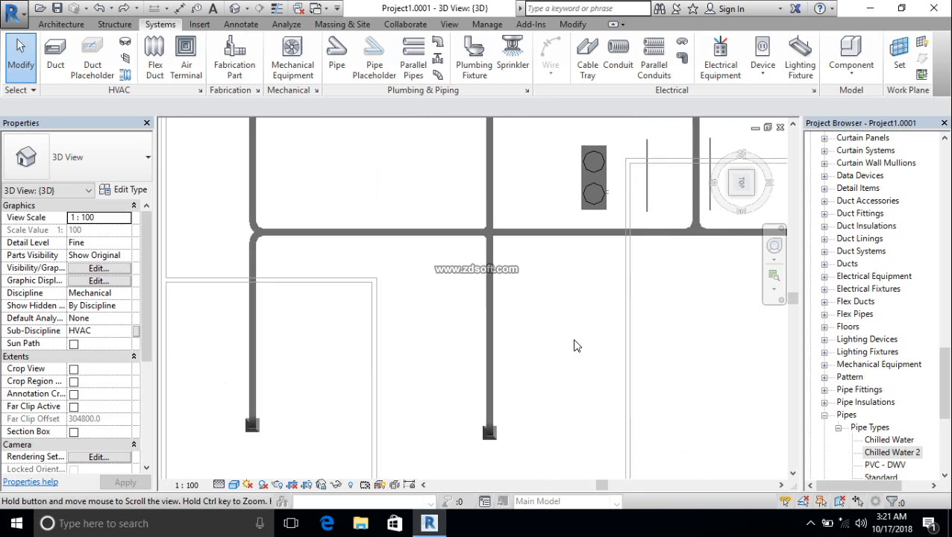
middle_click_drag(622, 198, 569, 255)
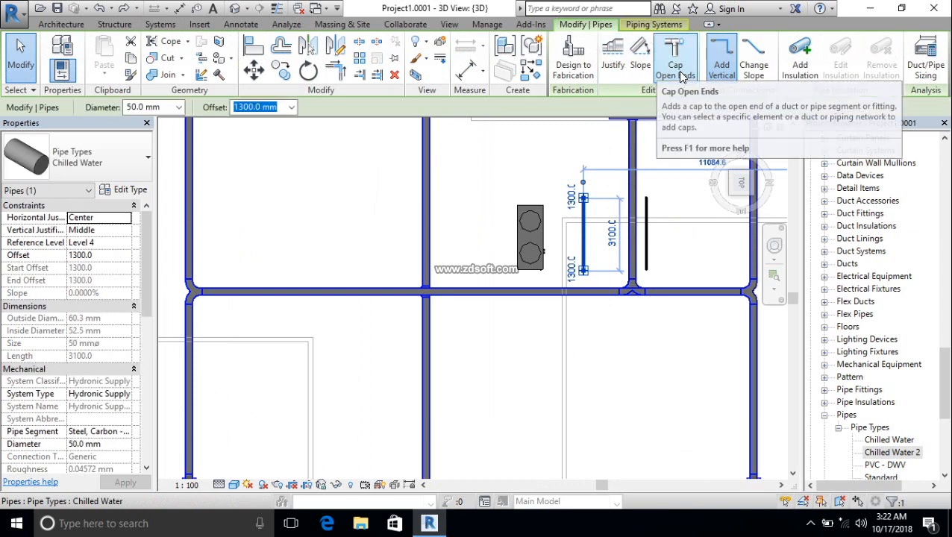
left_click(680, 77)
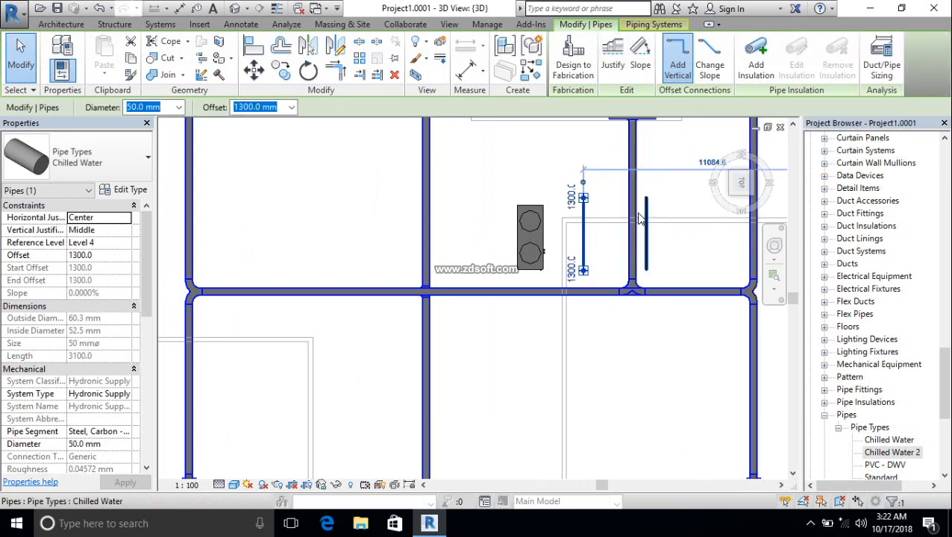
key("Escape")
Connect the chiller's Connector 2, Hydronic Supply 50 mm Chilled Water Out, into the capped chilled water pipe
left_click(539, 259)
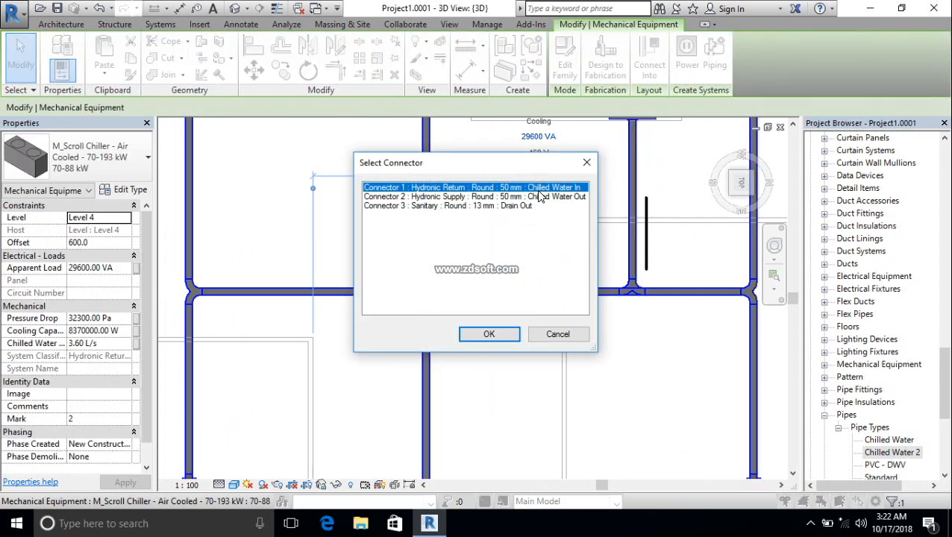
left_click(540, 197)
left_click(494, 336)
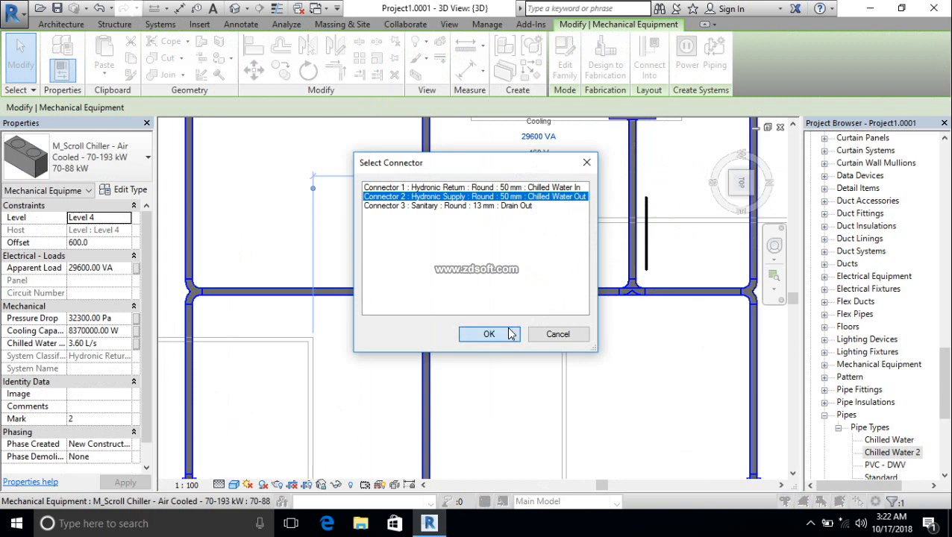
left_click(584, 255)
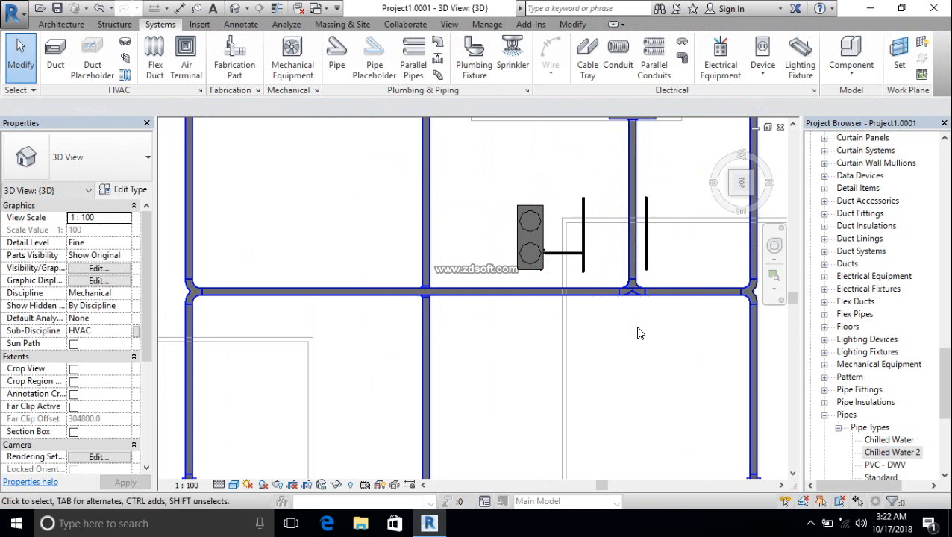
Inspect the chiller's supply branch and the capped pipe end up close, and change the 3D view's visual style
middle_click_drag(629, 340, 497, 347)
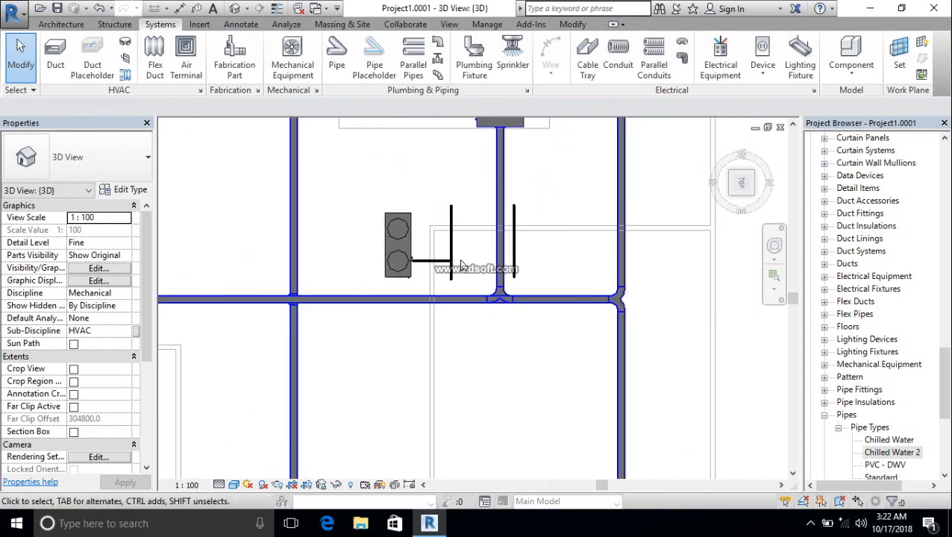
scroll(459, 254, "up", 3)
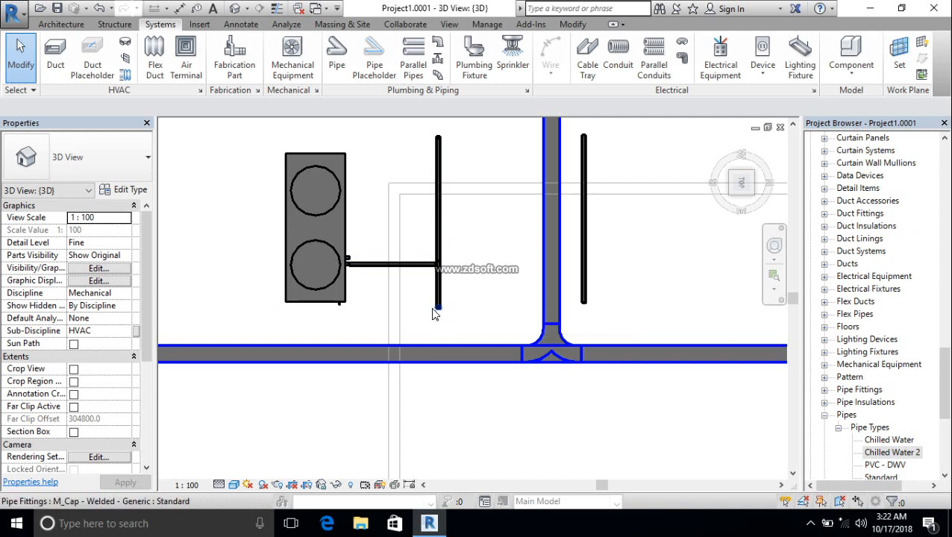
scroll(347, 275, "up", 10)
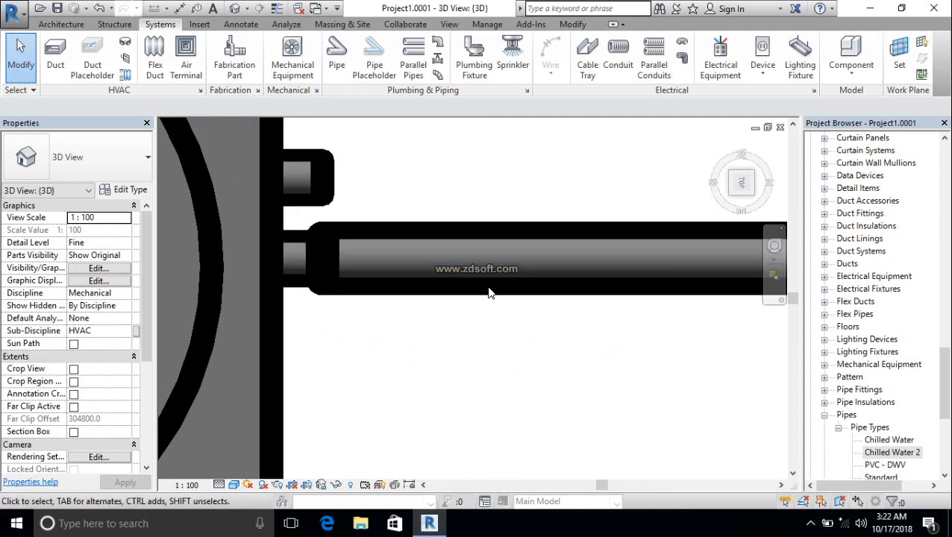
scroll(485, 320, "down", 4)
middle_click_drag(542, 326, 451, 338)
scroll(450, 338, "down", 1)
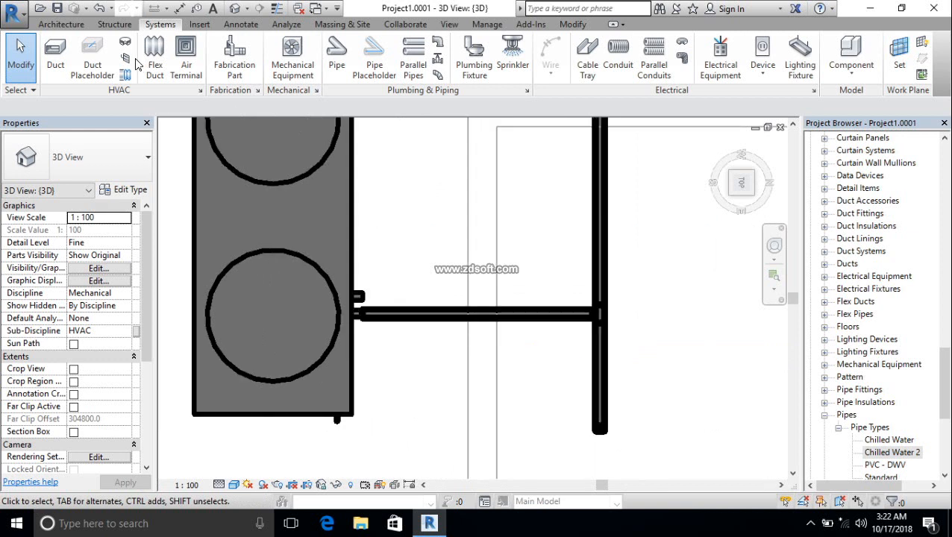
left_click(233, 486)
left_click(262, 431)
left_click(234, 485)
left_click(259, 457)
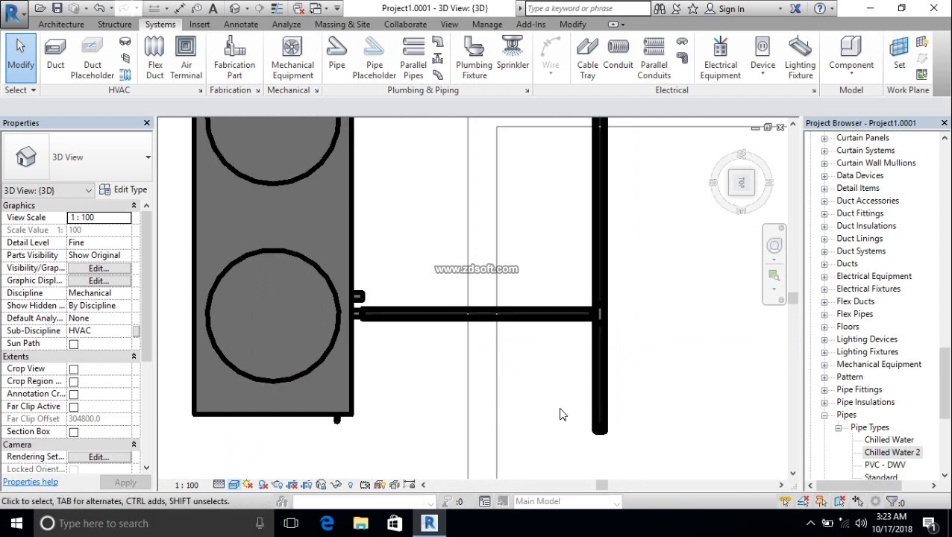
scroll(672, 350, "down", 4)
middle_click_drag(672, 351, 591, 354)
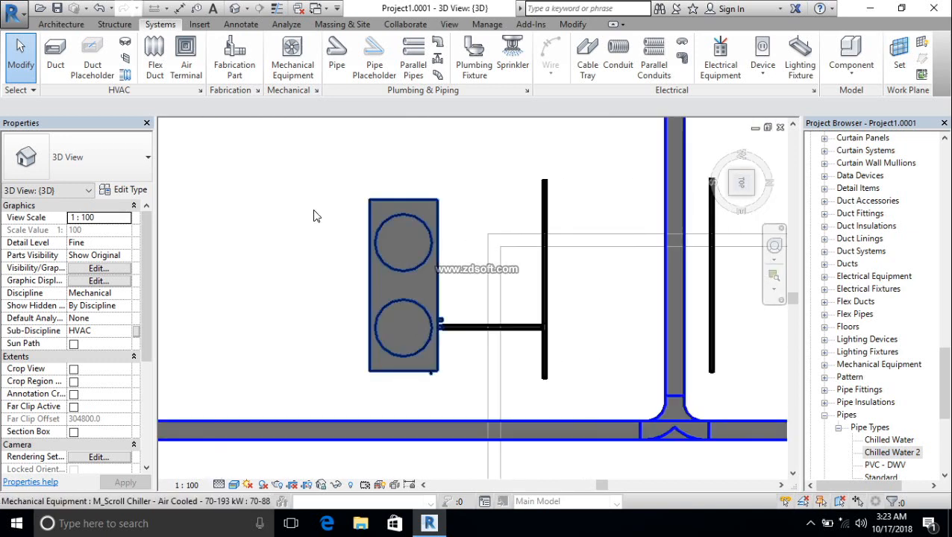
left_click(235, 486)
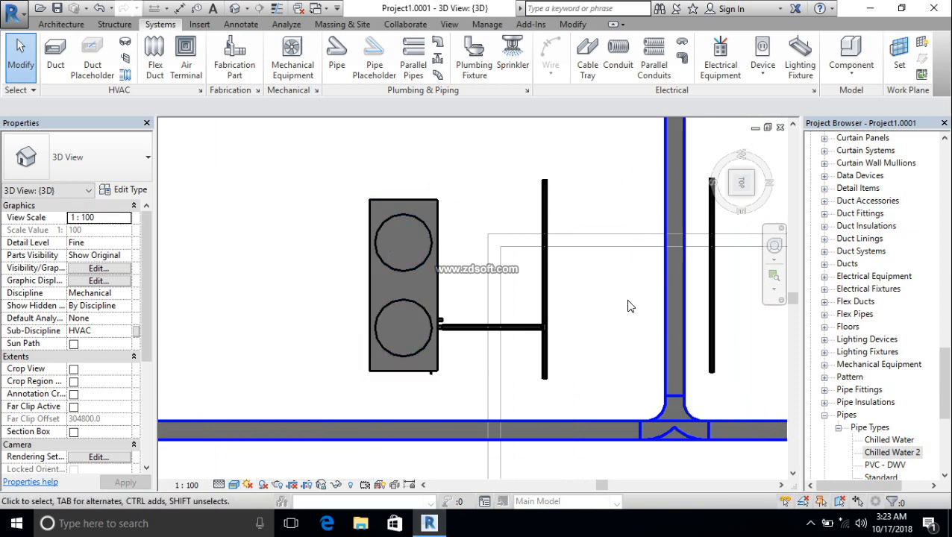
Load the M_Centrifugal Pump - Horizontal family from the Pumps folder of the MEP Water-Side Components library
left_click(297, 75)
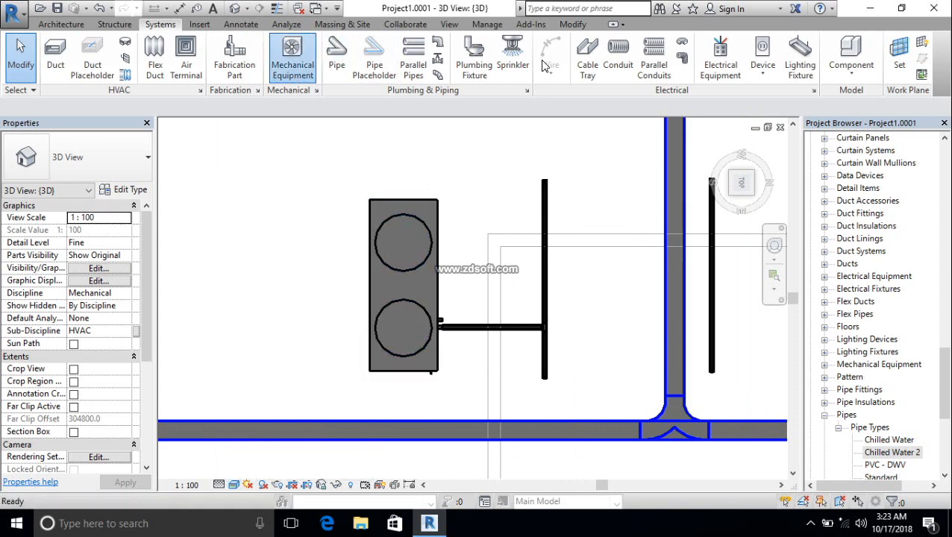
left_click(565, 73)
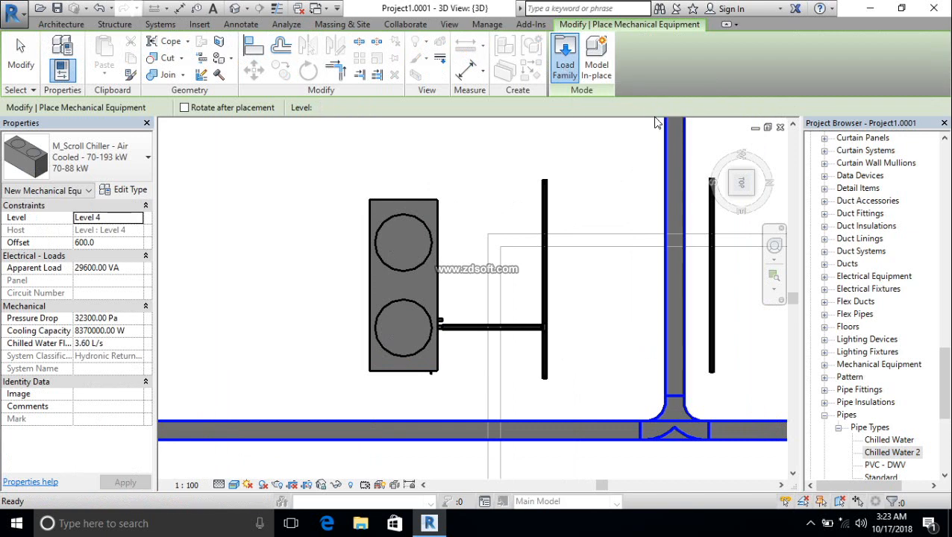
double_click(384, 309)
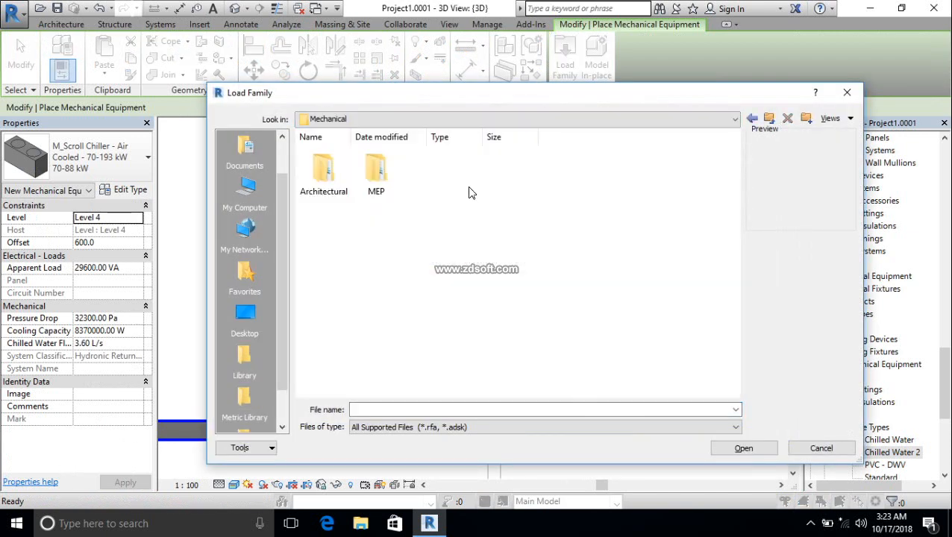
double_click(374, 170)
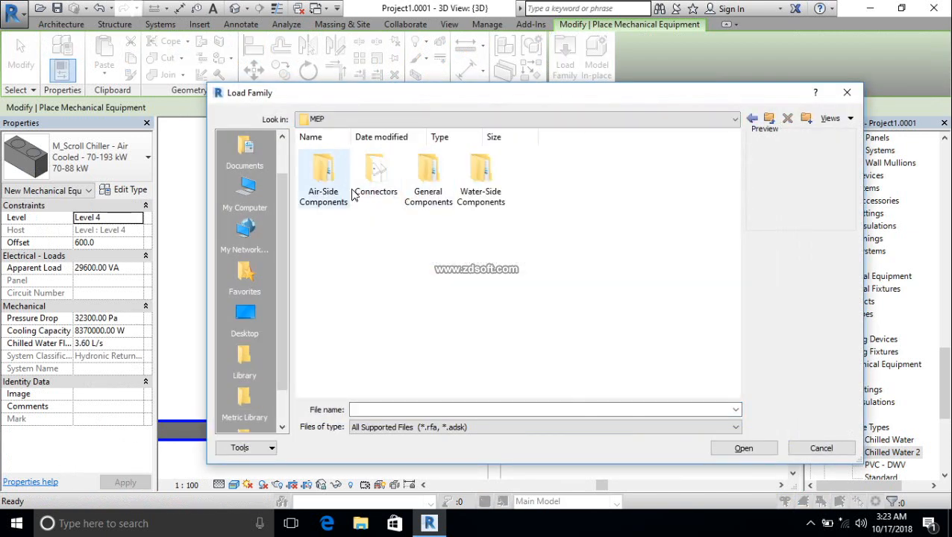
double_click(483, 198)
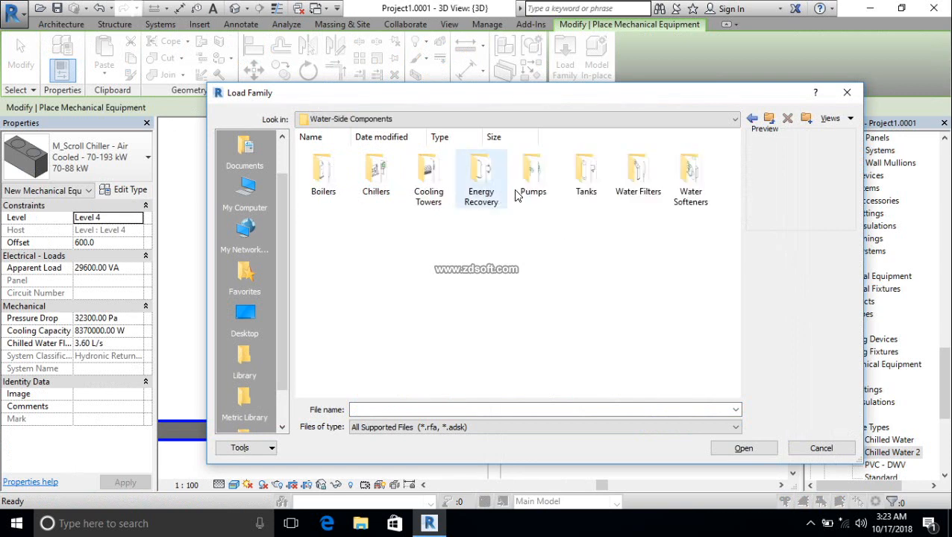
double_click(533, 171)
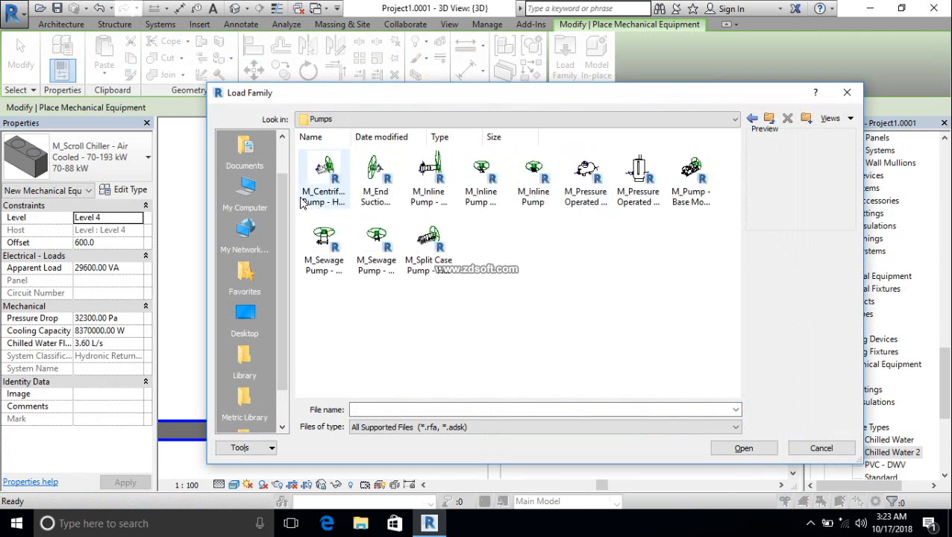
left_click(327, 186)
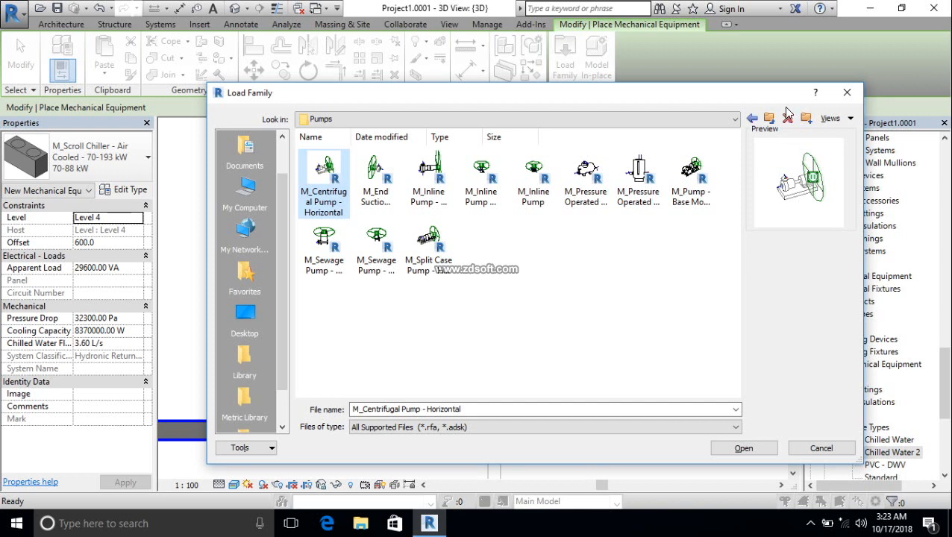
left_click(741, 448)
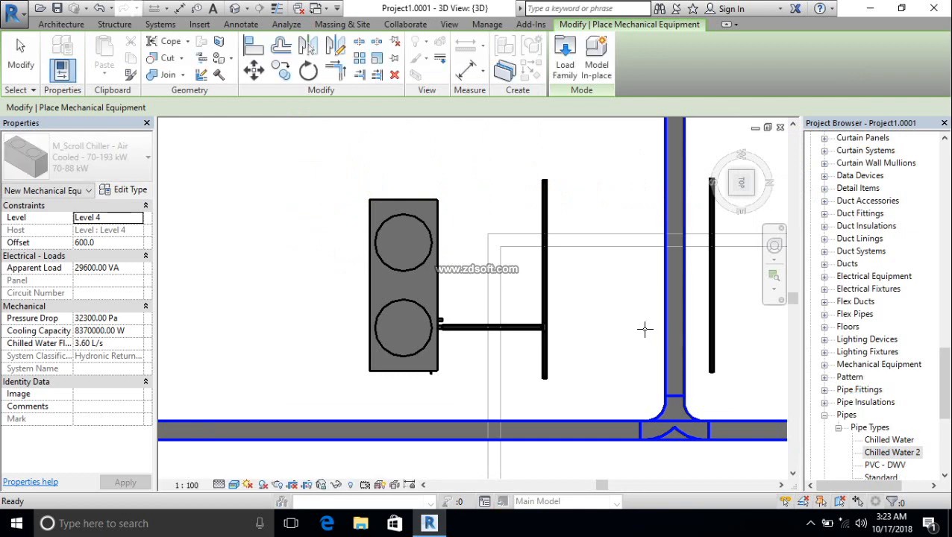
Set the new centrifugal pump's level to Level 4 and its offset to 600 mm
scroll(604, 312, "up", 4)
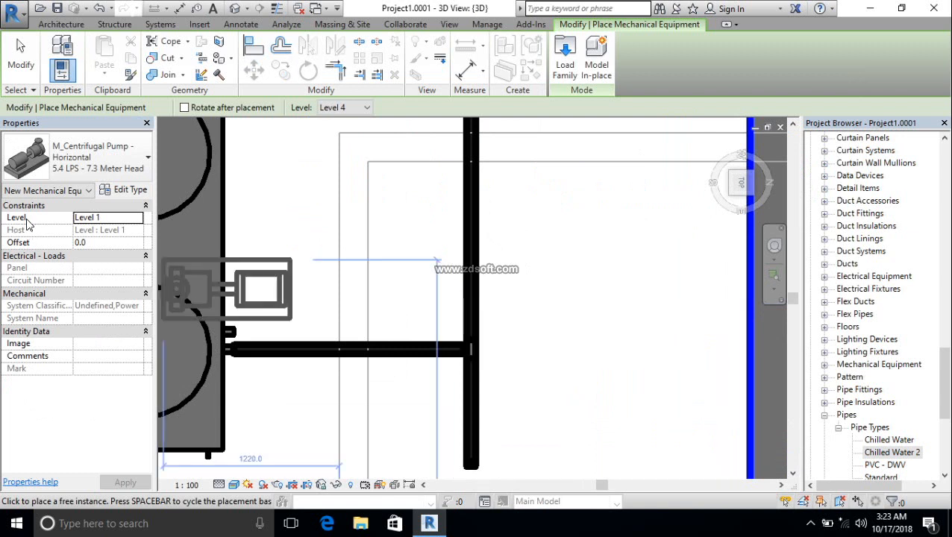
left_click(137, 218)
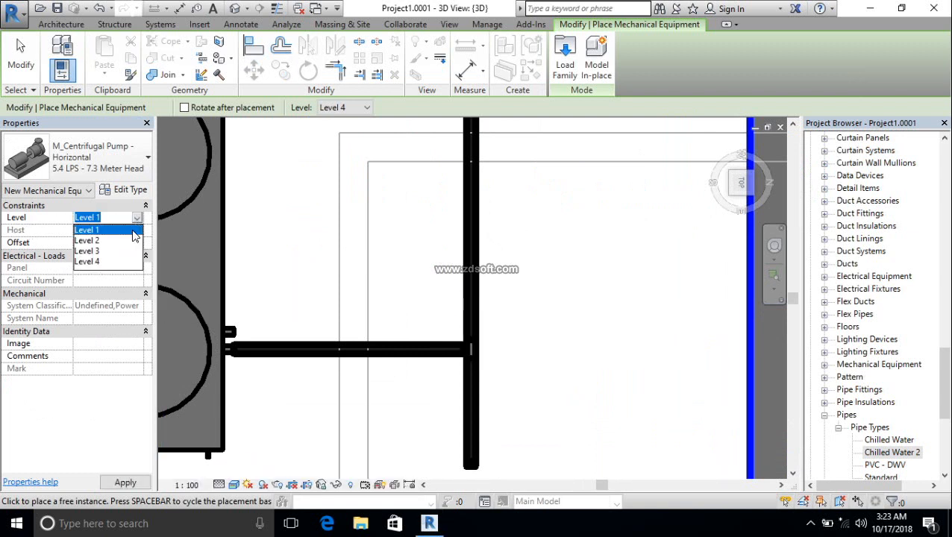
left_click(112, 264)
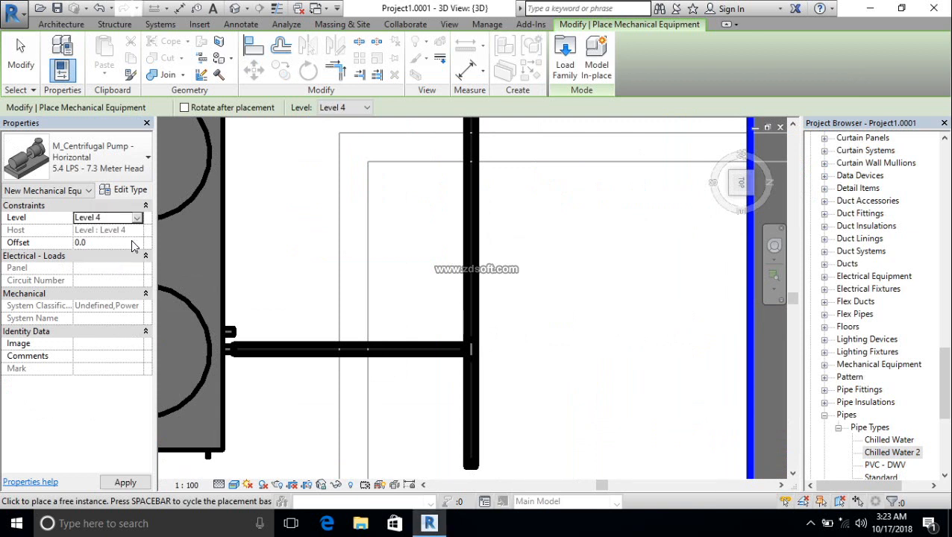
left_click(132, 242)
type("5")
key("BackSpace")
type("600")
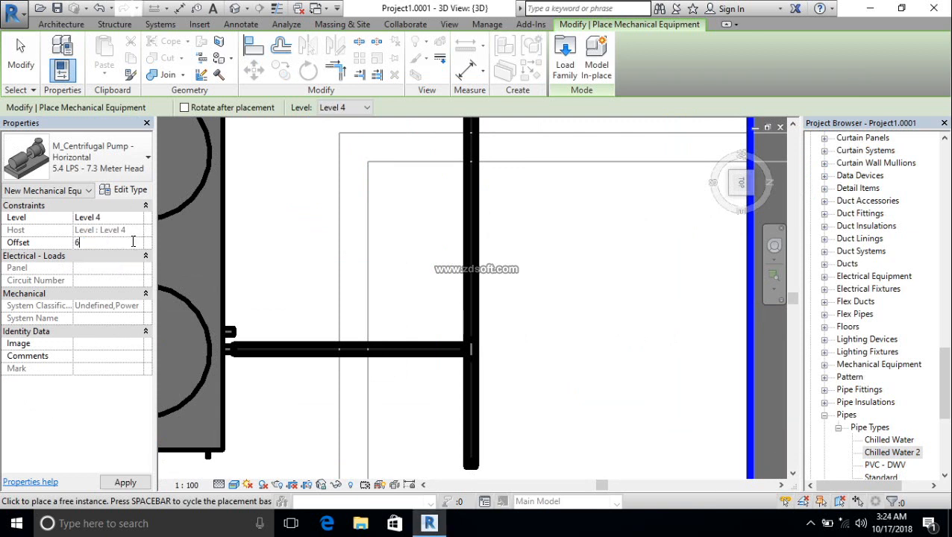
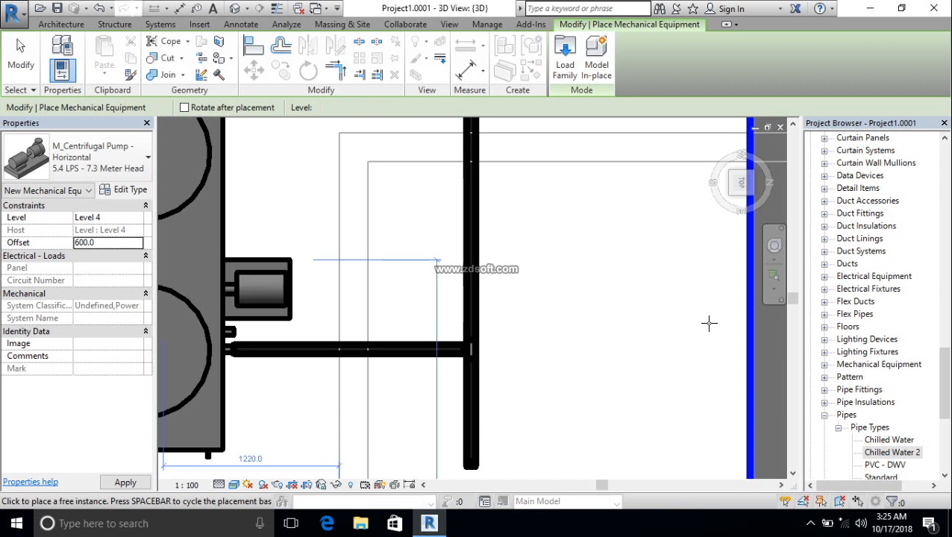
Place two horizontal centrifugal pumps, one above the other, between the chilled water pipe and the branch duct
scroll(672, 317, "down", 1)
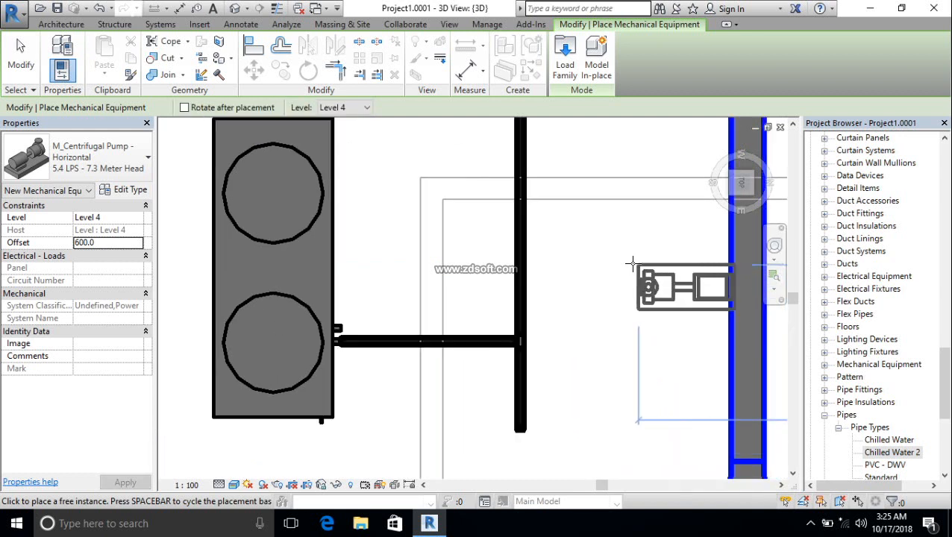
left_click(554, 344)
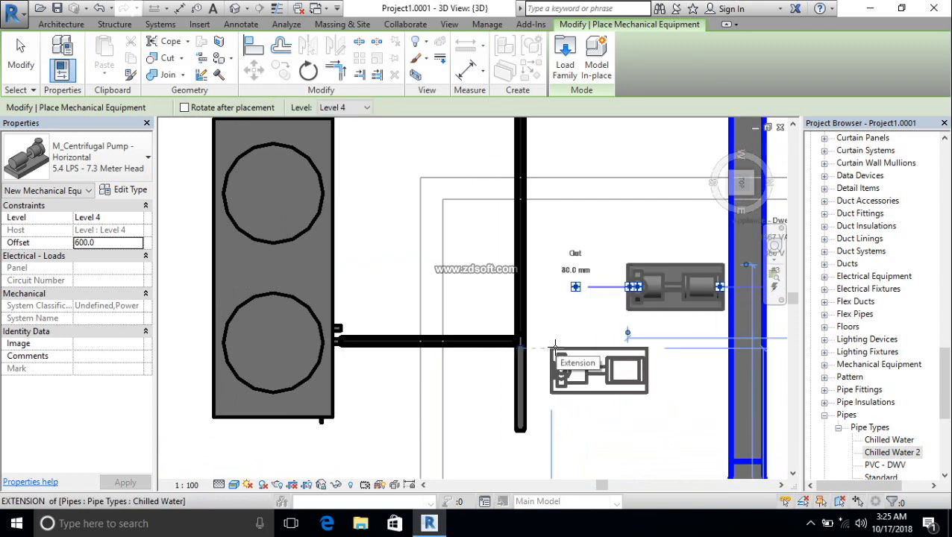
middle_click_drag(579, 223, 528, 296)
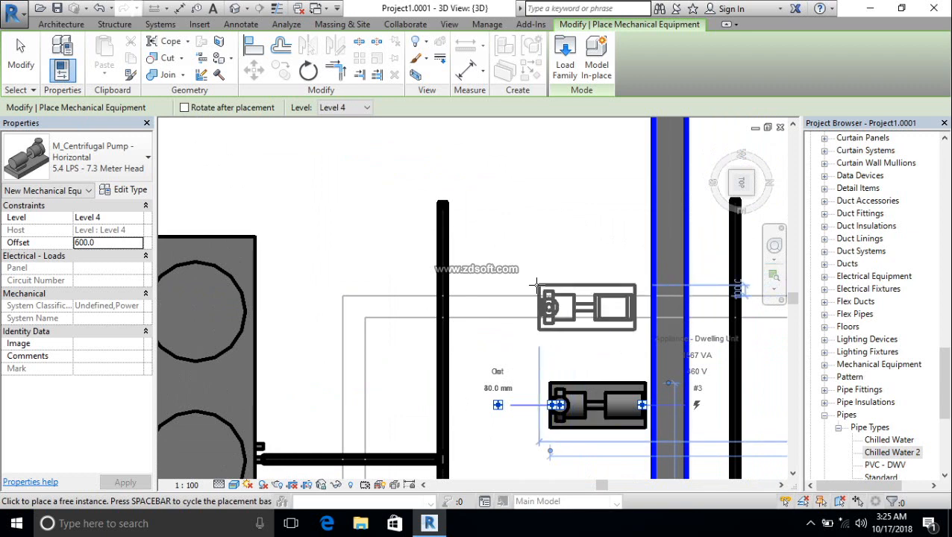
left_click(536, 284)
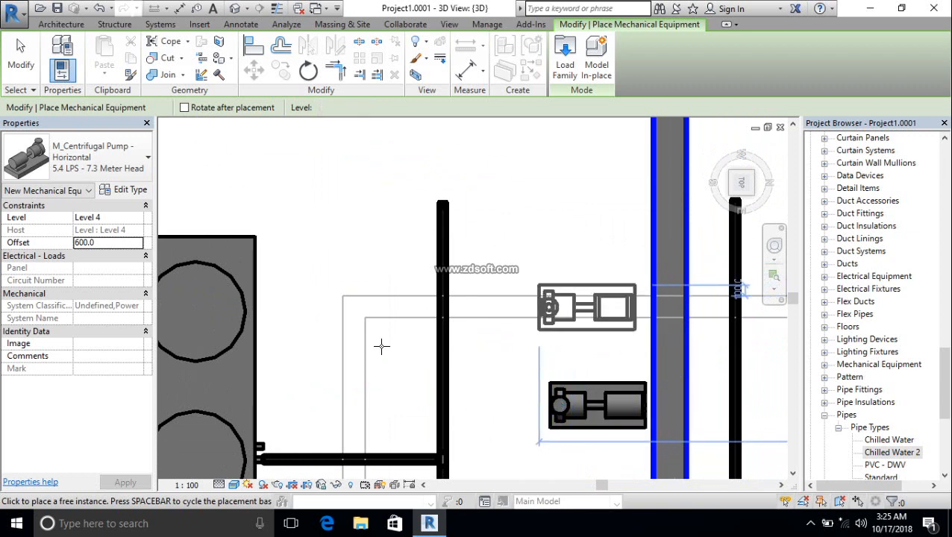
left_click(23, 59)
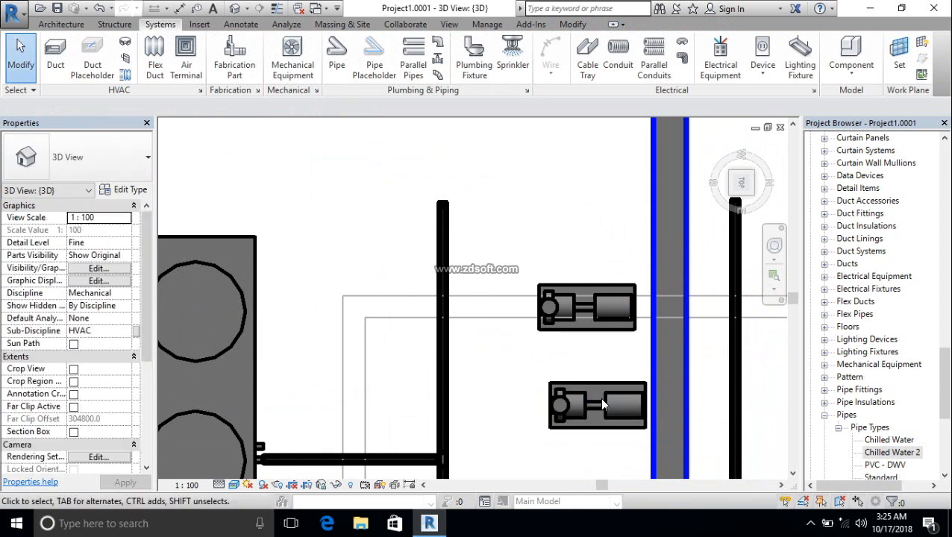
Connect the lower pump's Connector 1, 40 mm Water/Other Liquid In, into the chilled water pipe next to the chiller
left_click(567, 420)
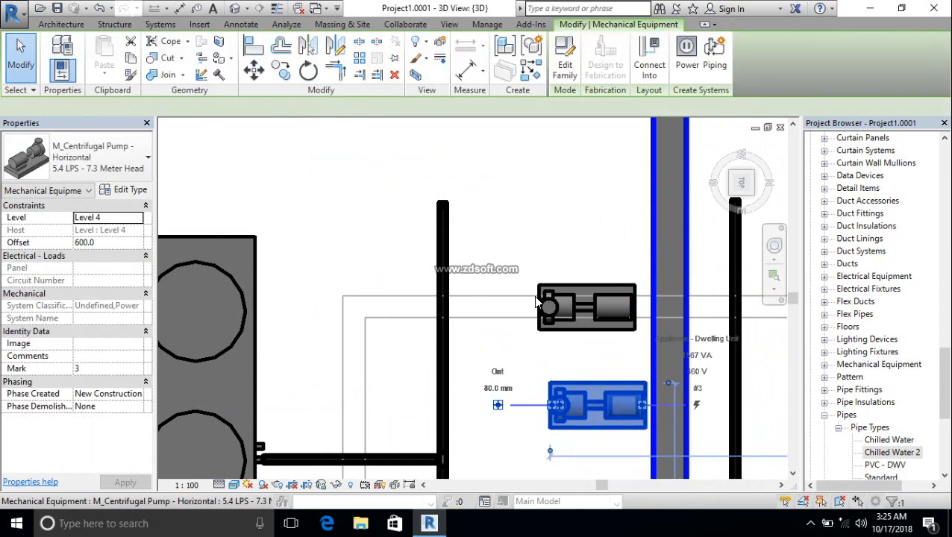
left_click(664, 63)
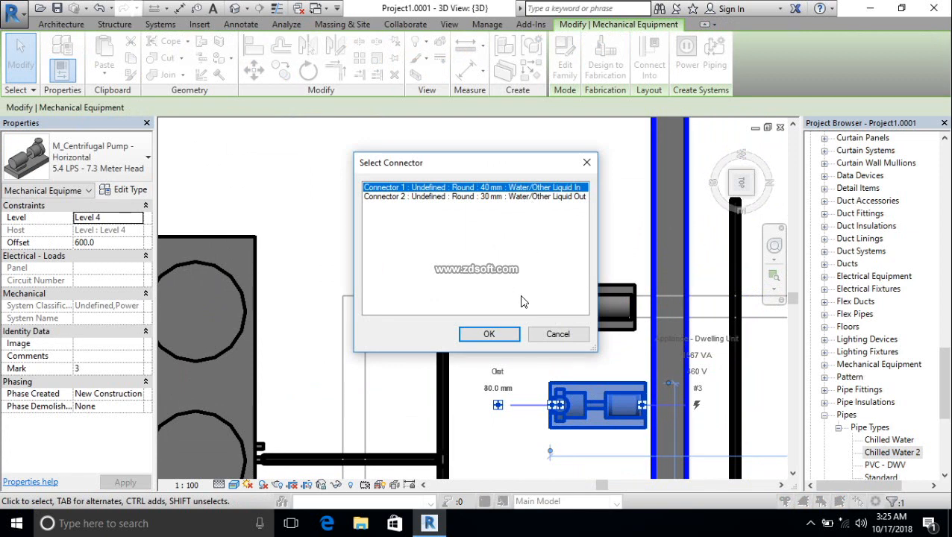
left_click(489, 334)
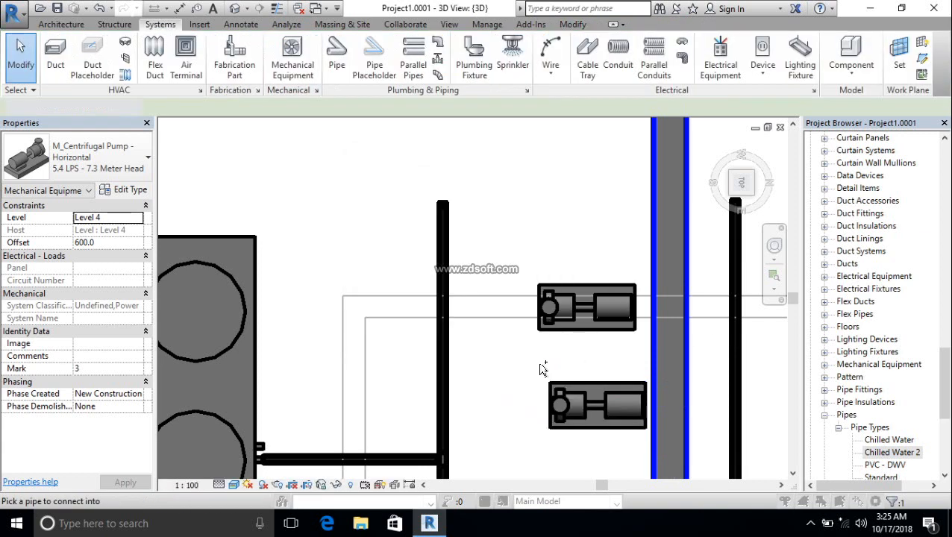
left_click(447, 381)
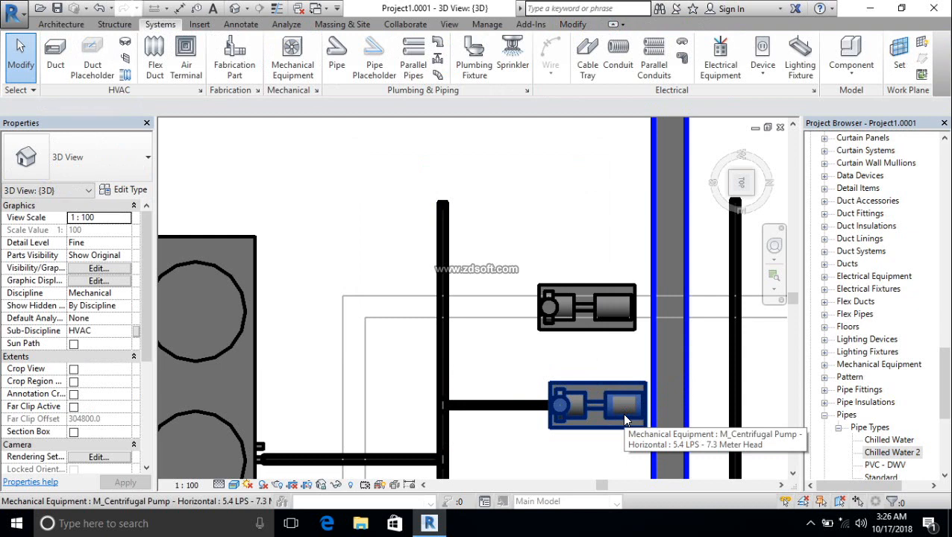
left_click(336, 54)
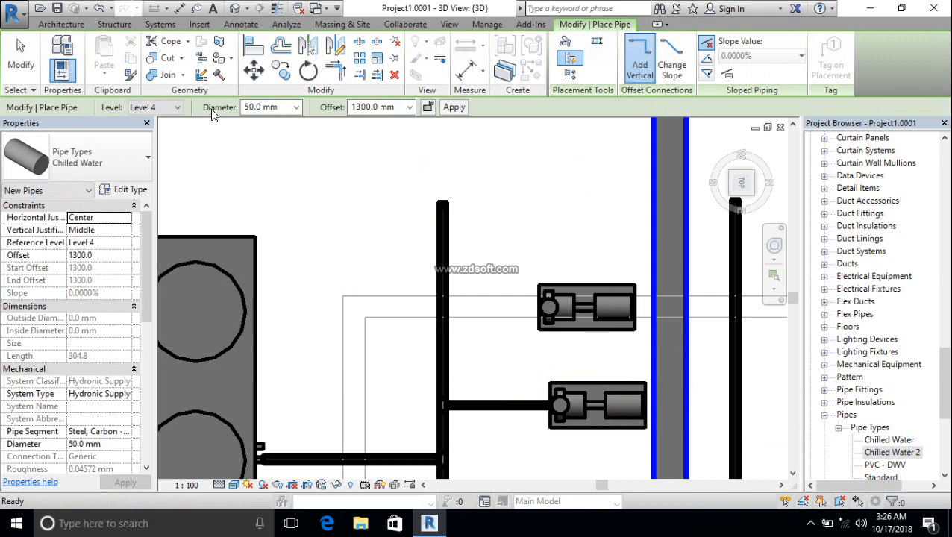
left_click(296, 107)
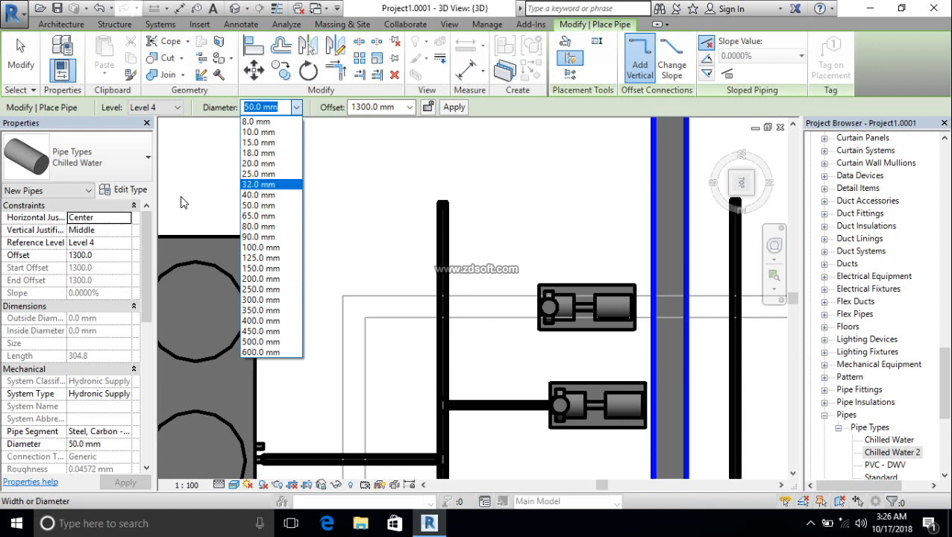
left_click(134, 196)
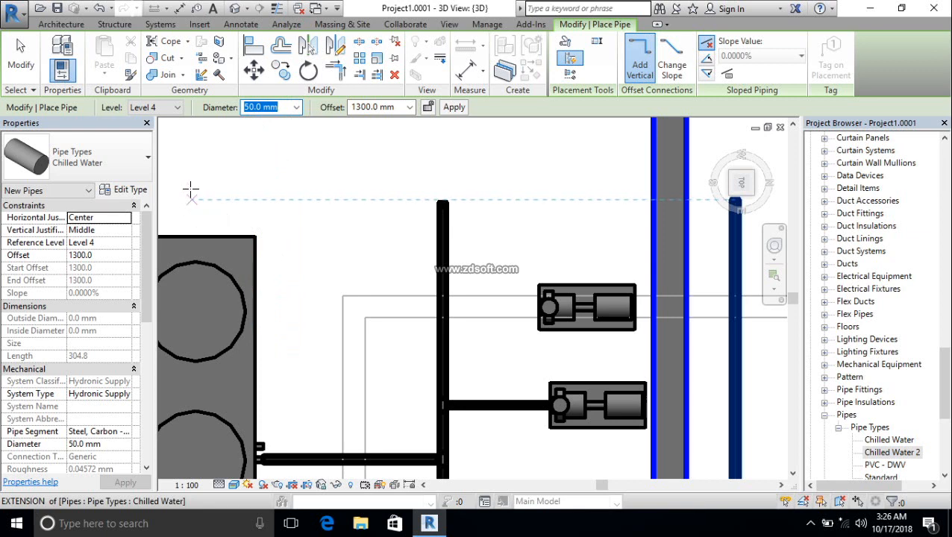
left_click(131, 189)
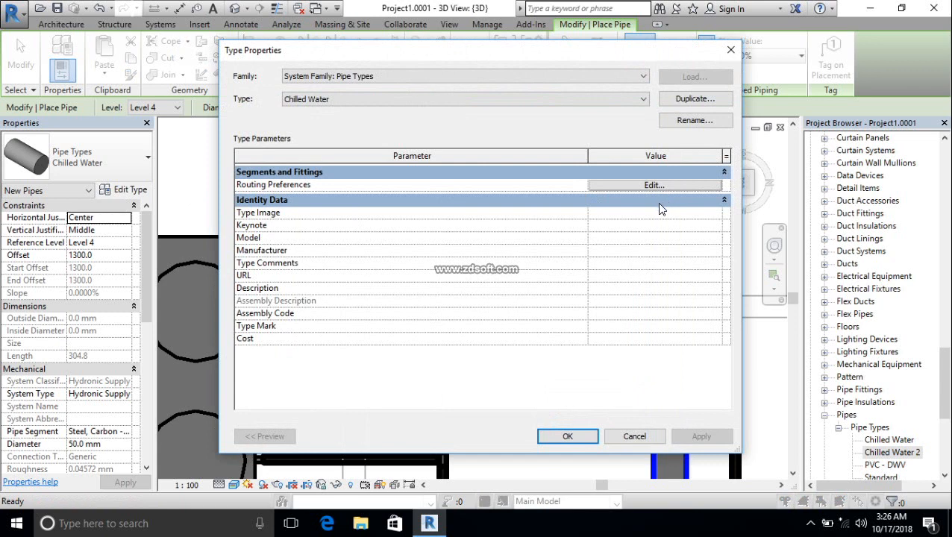
left_click(724, 55)
left_click(296, 107)
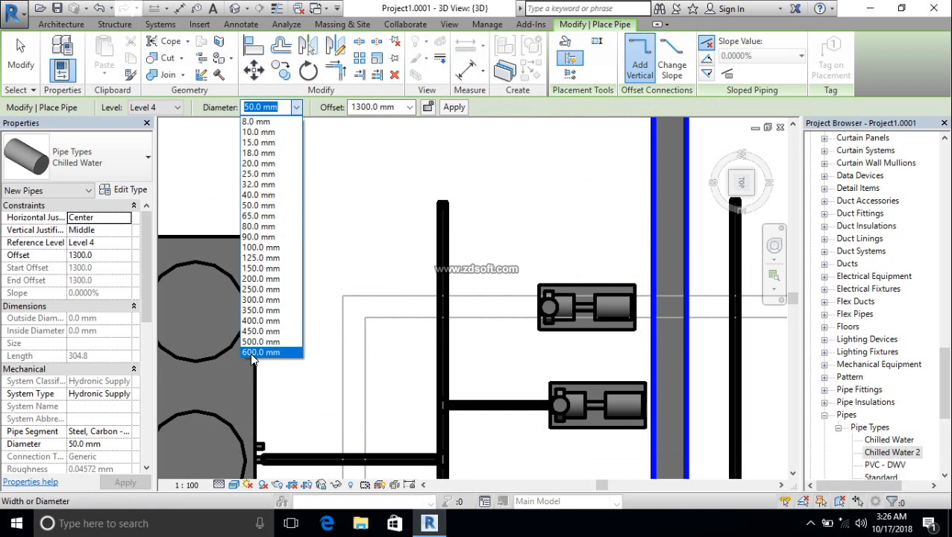
left_click(508, 177)
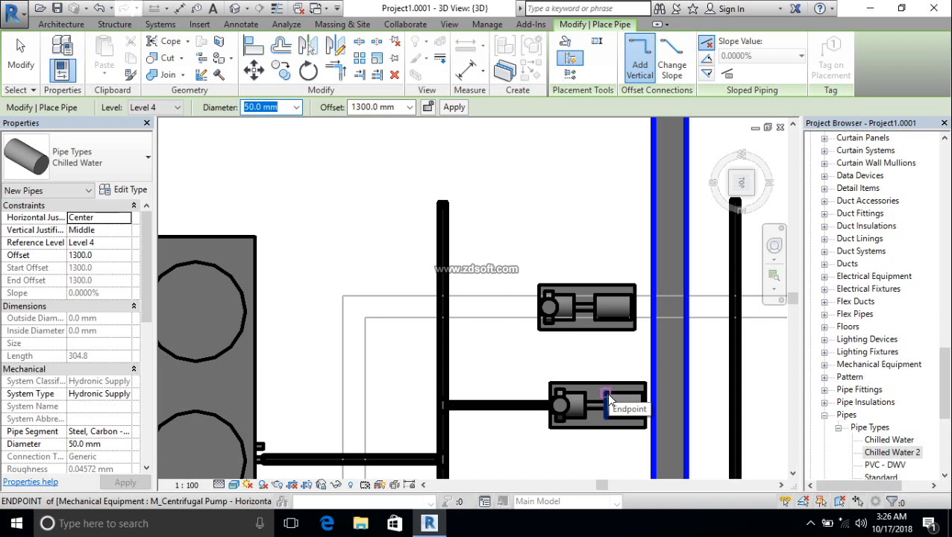
key("Escape")
key("Escape")
Try to connect the lower centrifugal pump into the chilled water pipe on the far side of the duct
middle_click_drag(595, 397, 463, 322)
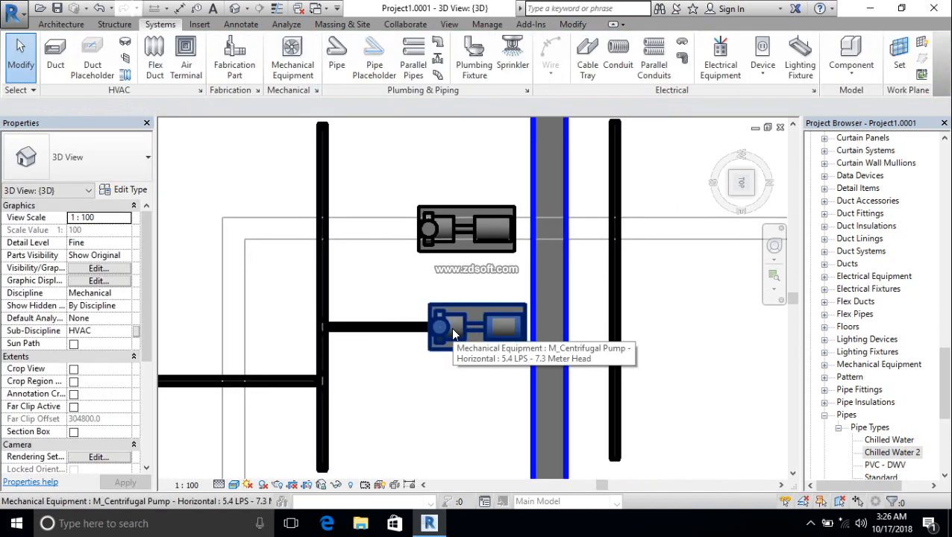
scroll(438, 332, "up", 3)
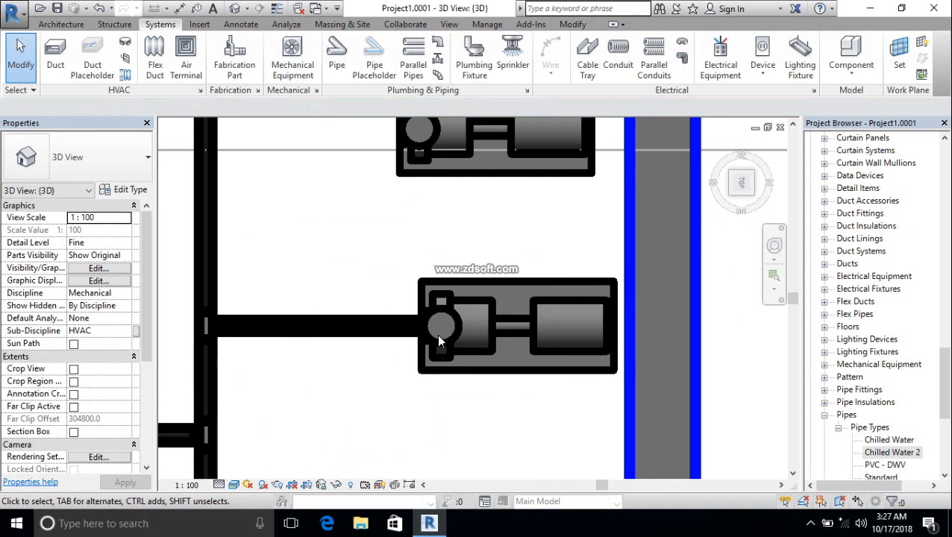
scroll(438, 341, "down", 2)
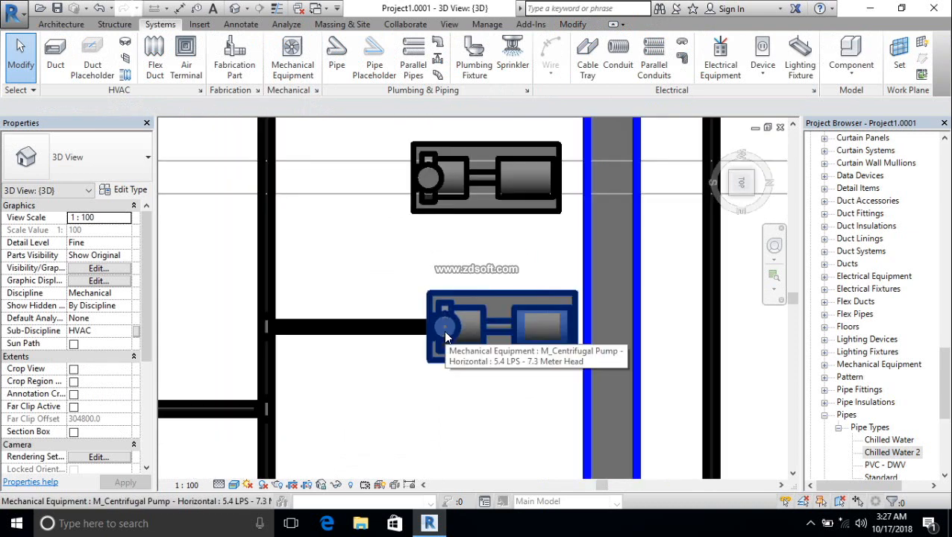
left_click(539, 346)
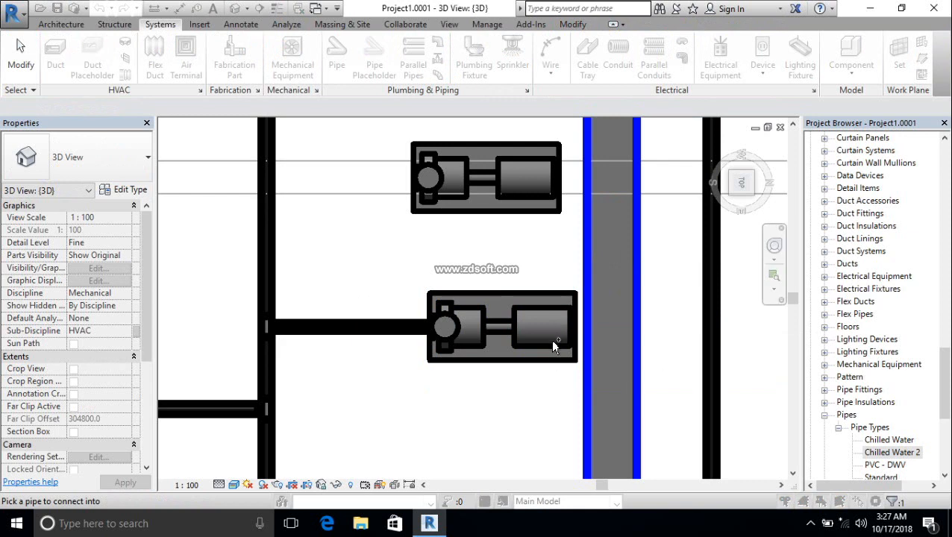
key("Escape")
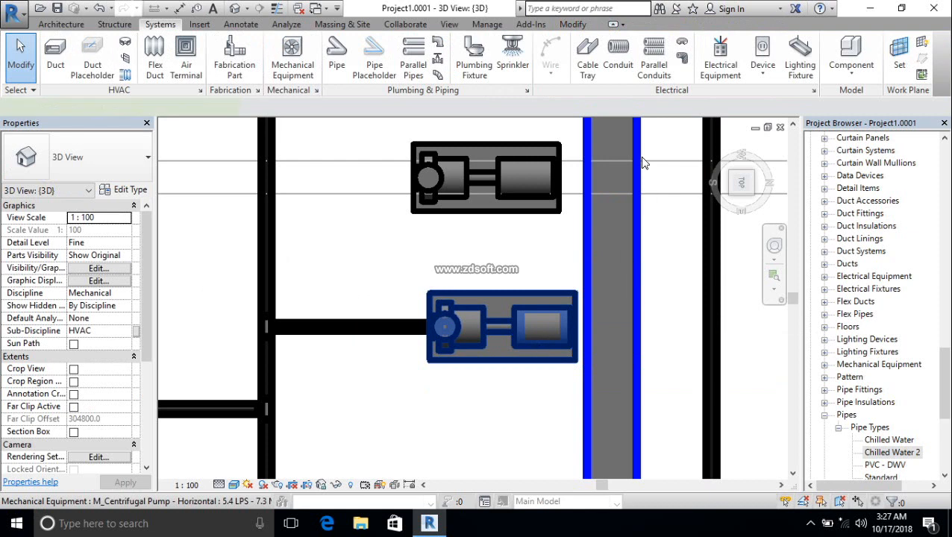
left_click(648, 72)
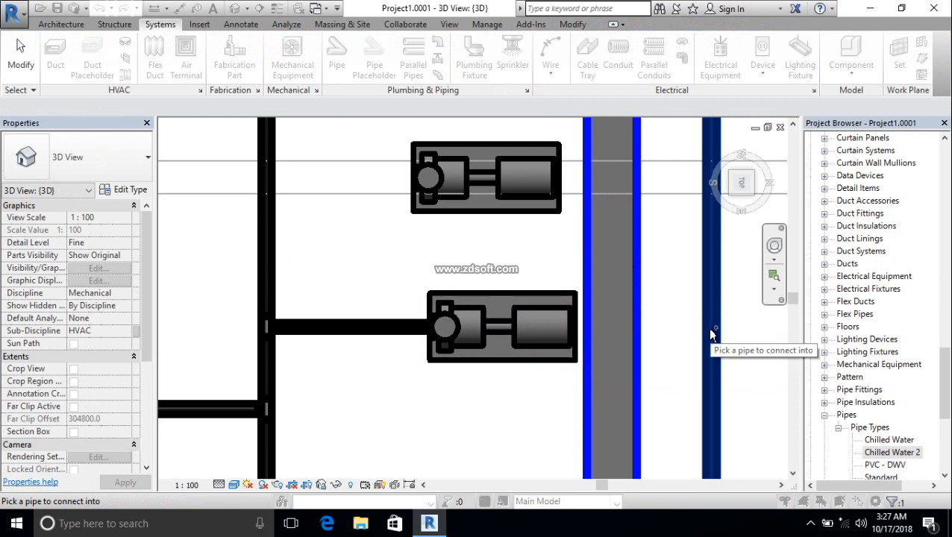
left_click(711, 329)
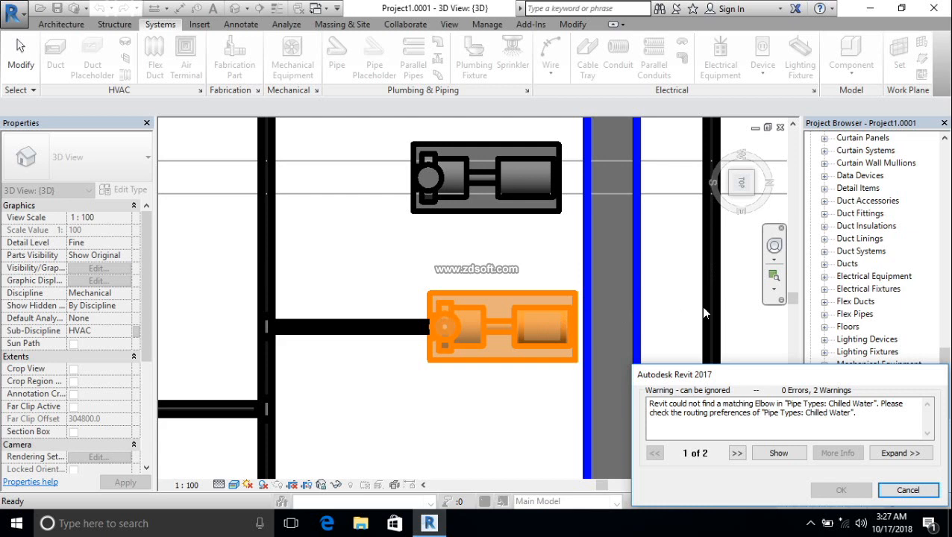
left_click(903, 490)
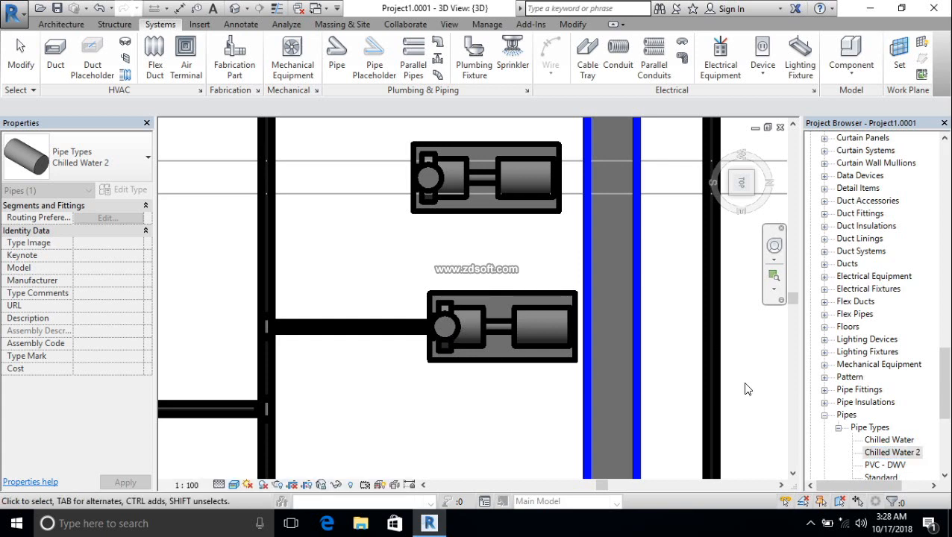
Set the offset of the 50 mm chilled water pipe beyond the duct to 1500 mm
left_click(712, 368)
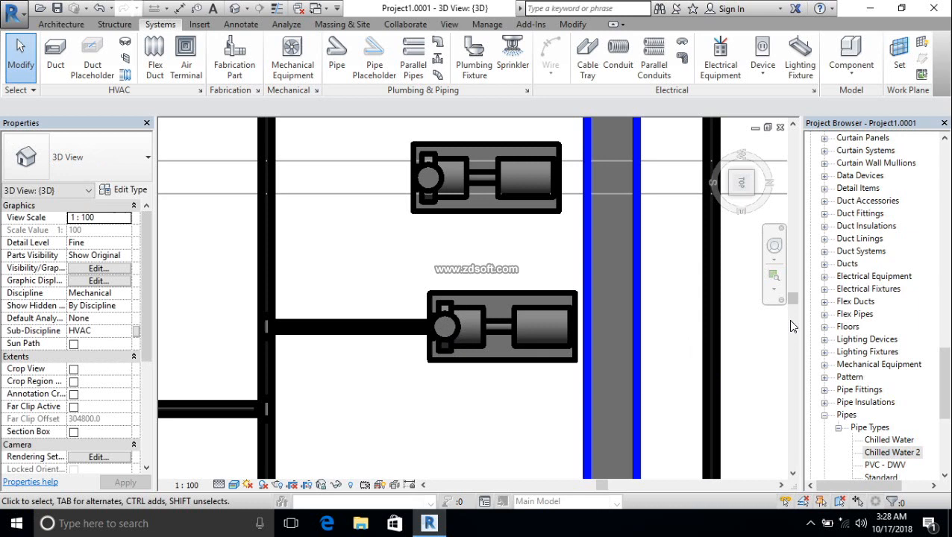
left_click(711, 364)
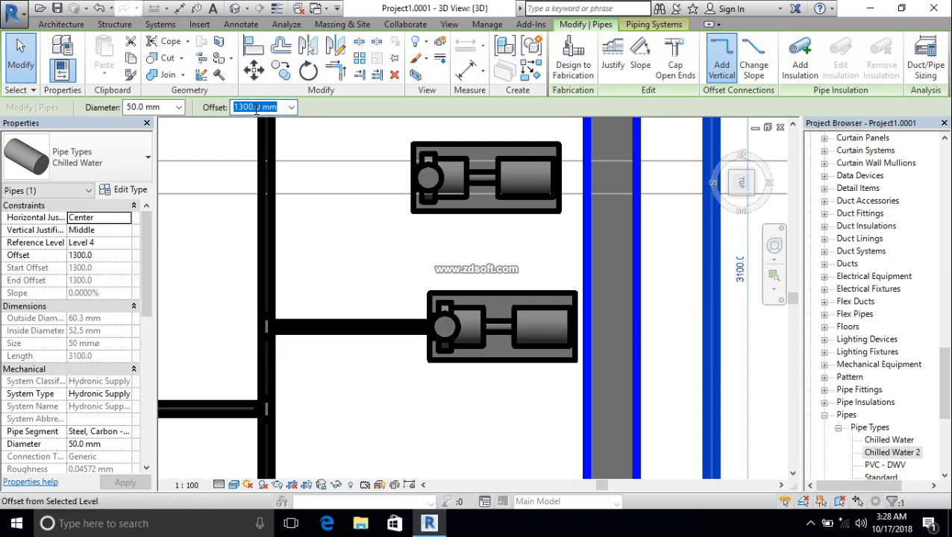
type("1")
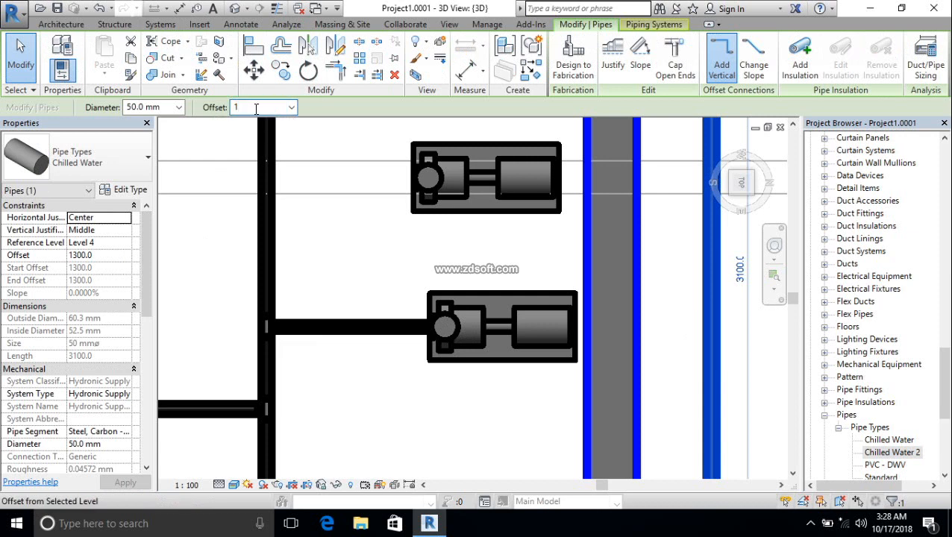
type("500")
key("Return")
key("Escape")
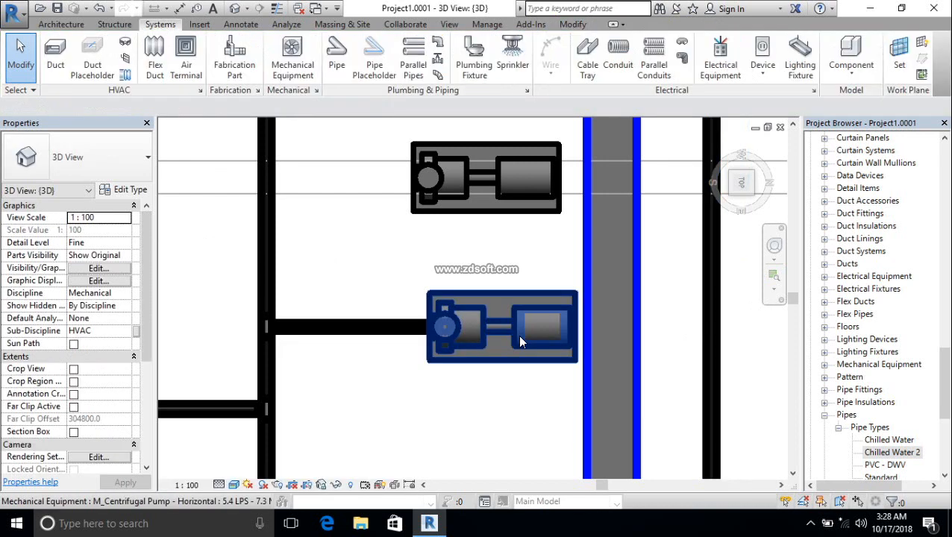
Try again to connect the lower pump into the pipe beyond the duct at its new offset
left_click(485, 329)
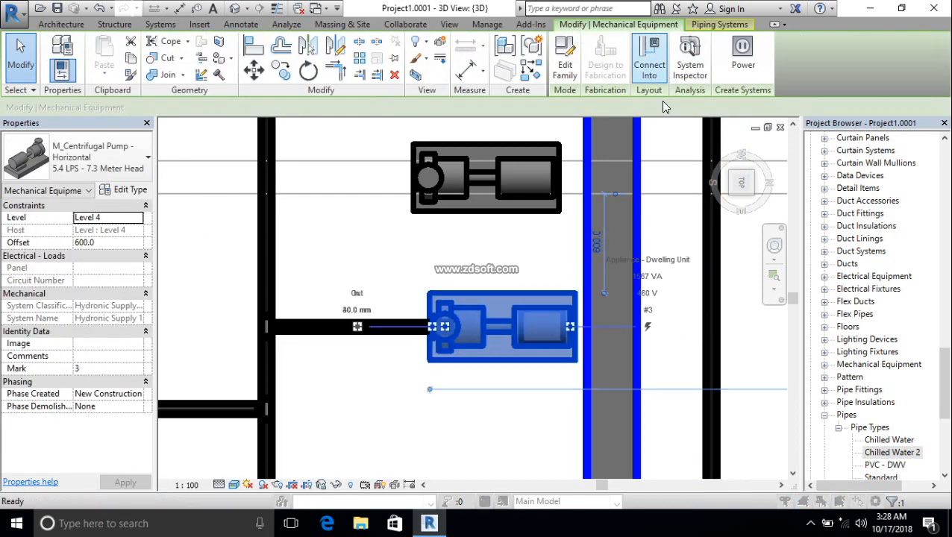
left_click(680, 51)
left_click(712, 323)
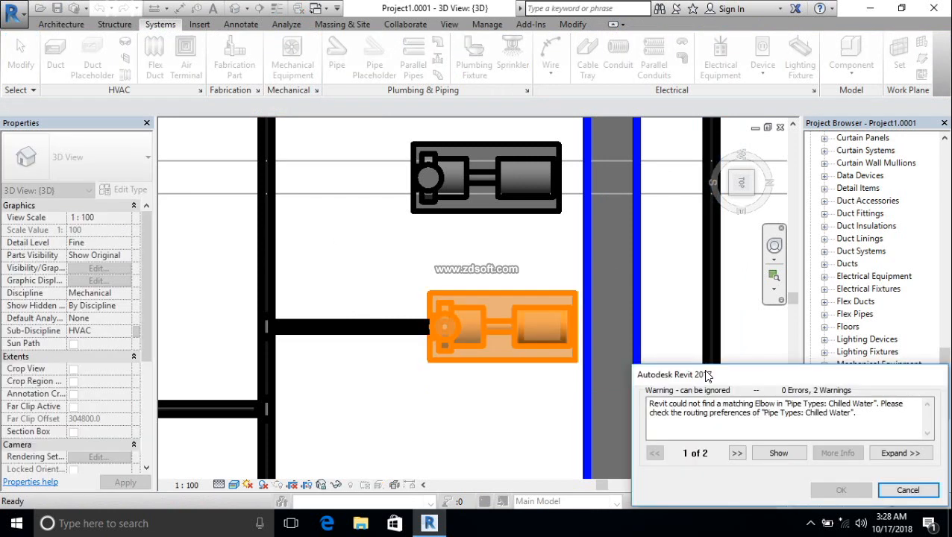
Try to connect the upper pump's 30 mm Water/Other Liquid Out connector into the header pipe on the far side of the duct
left_click(908, 490)
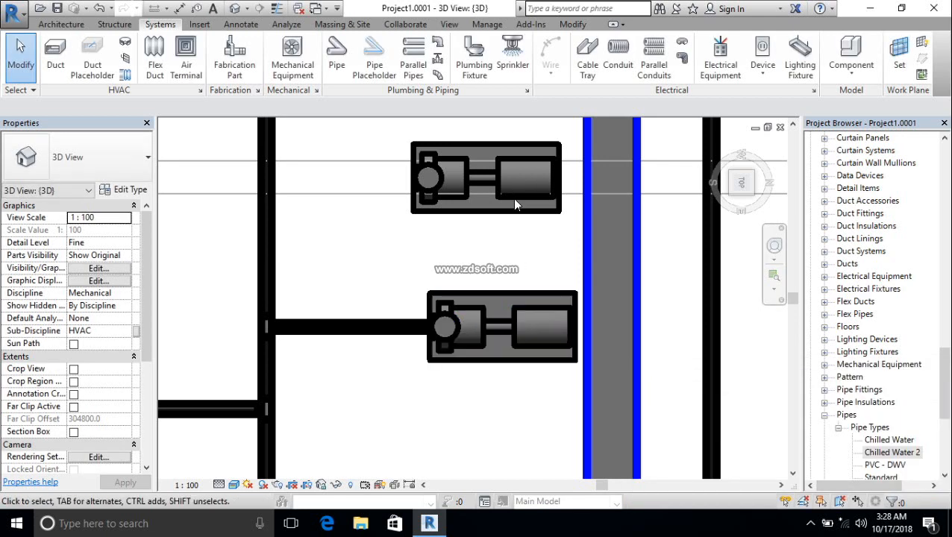
left_click(582, 144)
left_click(649, 65)
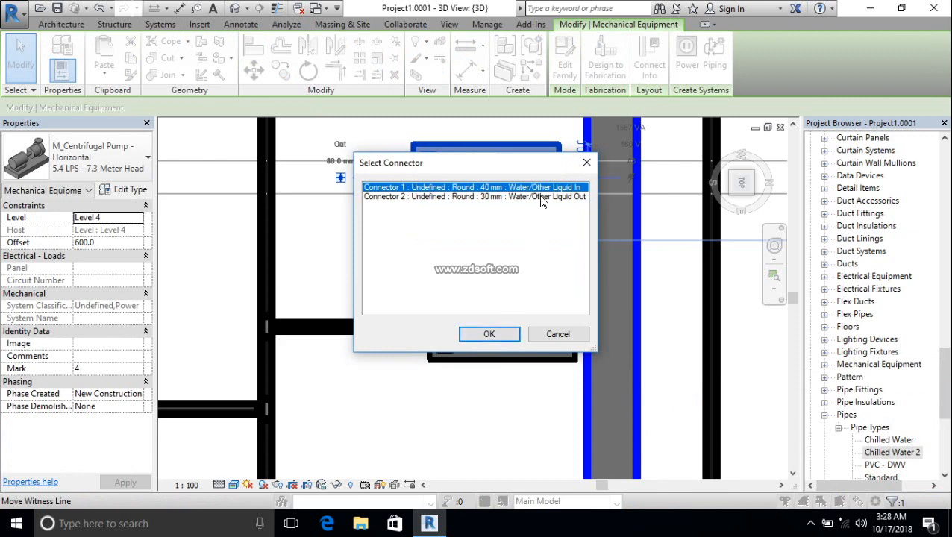
left_click(544, 197)
left_click(490, 335)
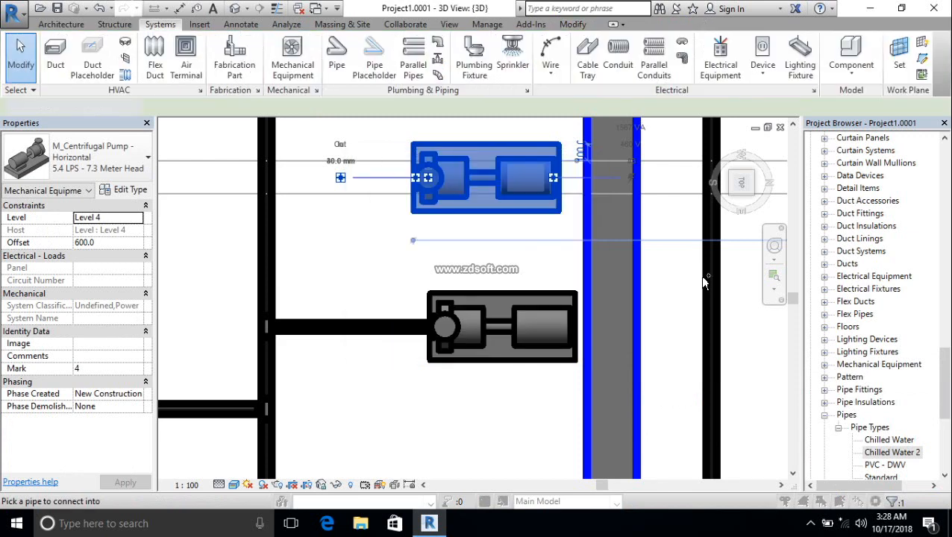
left_click(716, 296)
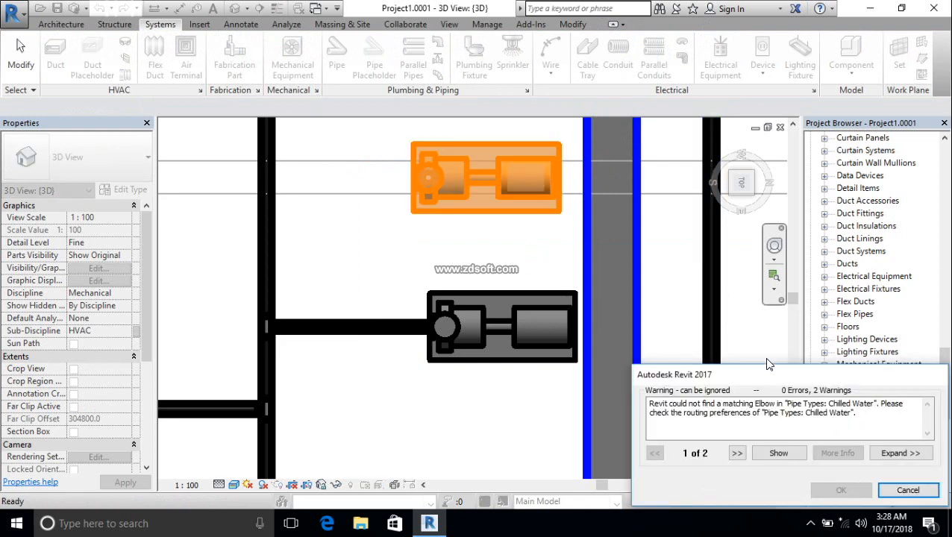
left_click(907, 490)
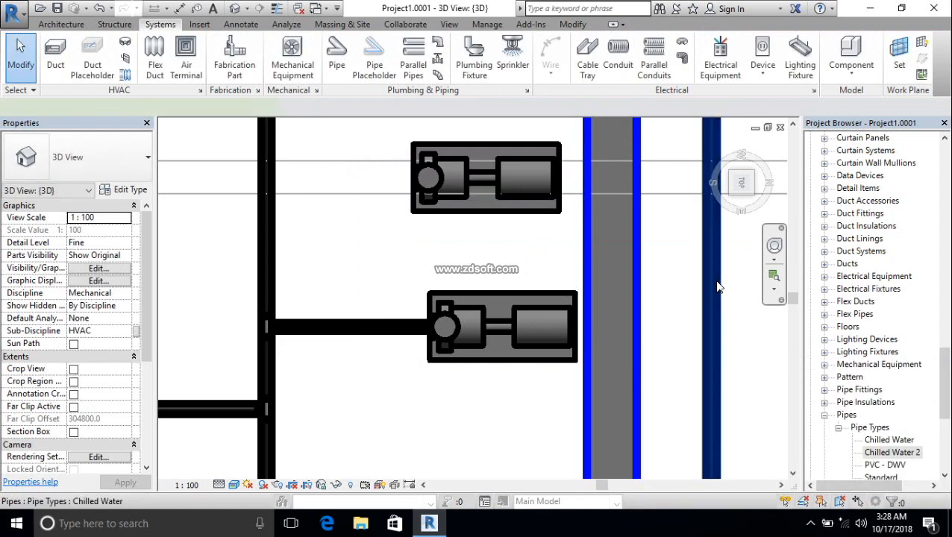
Set the Discharge Nominal Diameter of the lower centrifugal pump's type to 50 mm
left_click(718, 286)
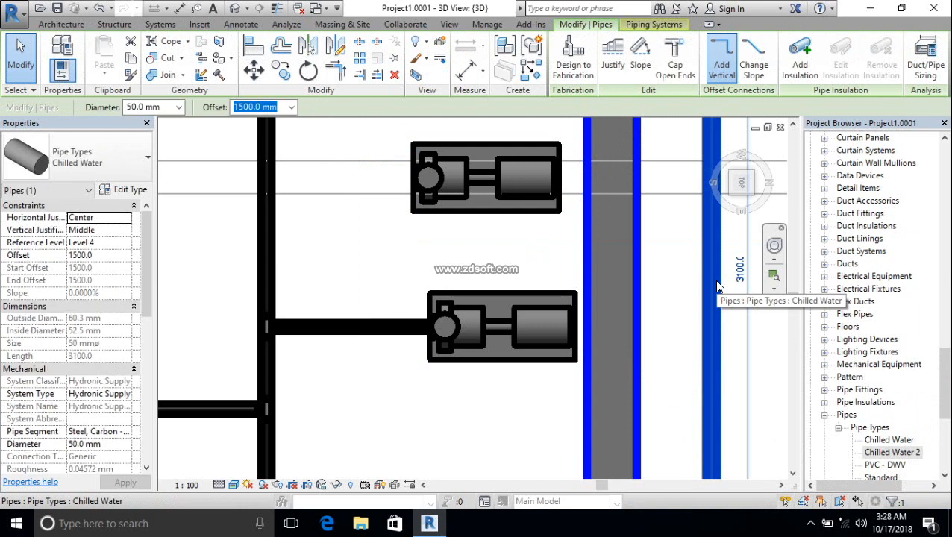
key("Escape")
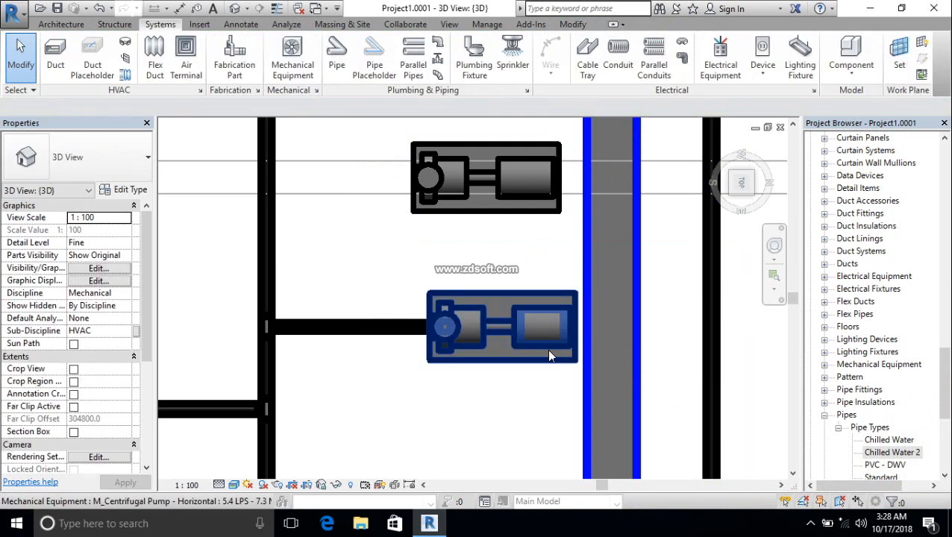
left_click(549, 355)
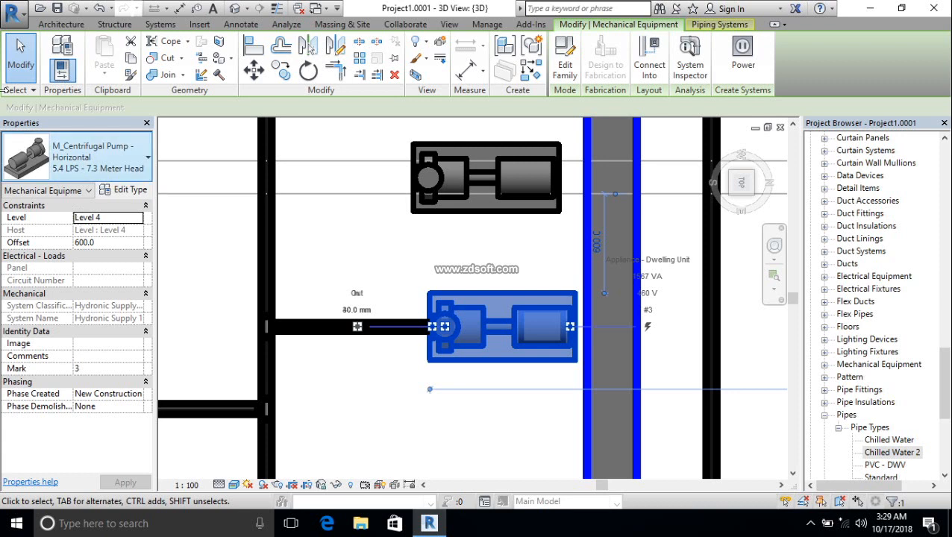
left_click(131, 191)
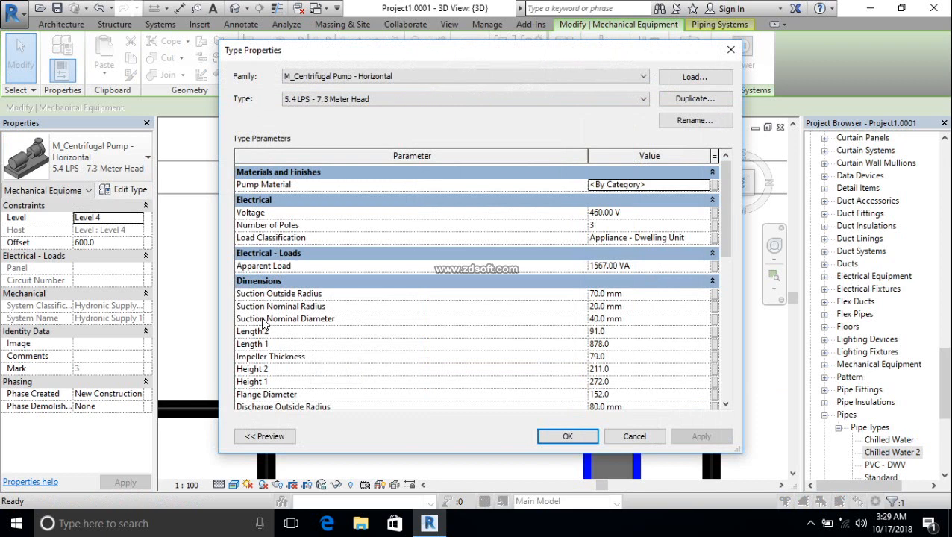
scroll(317, 370, "down", 2)
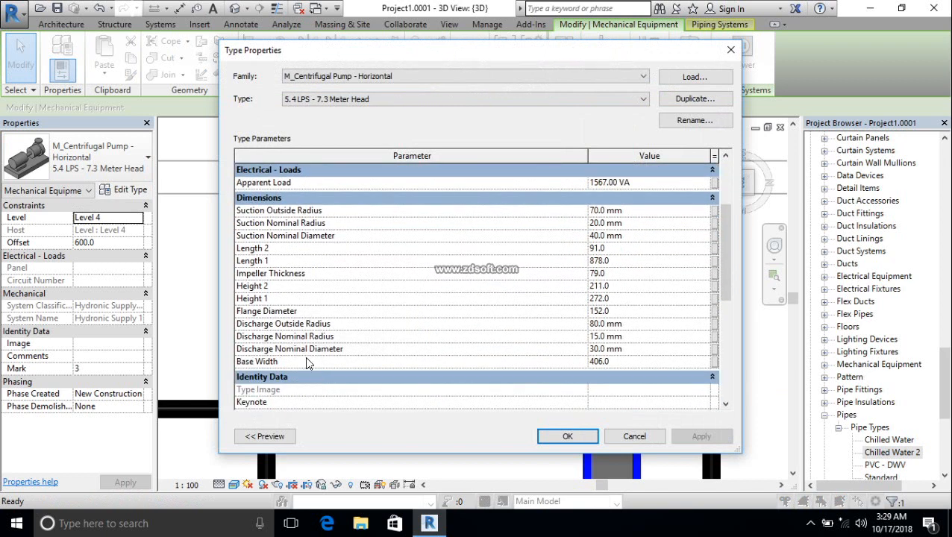
left_click(637, 348)
left_click_drag(636, 344, 582, 347)
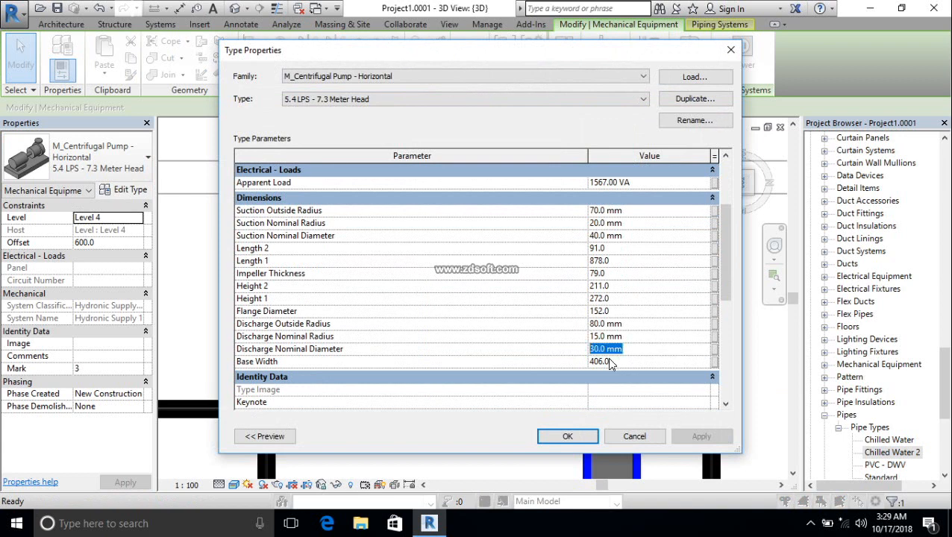
type("50")
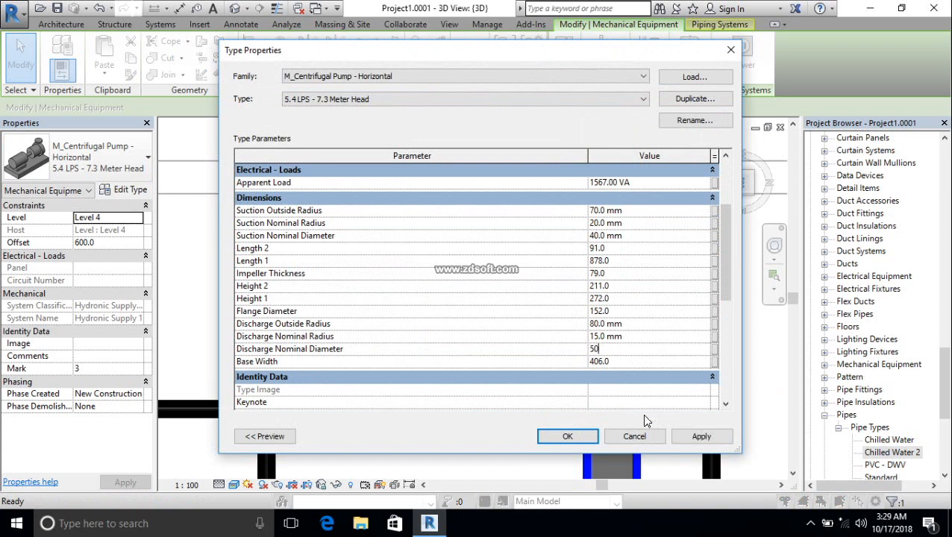
left_click(699, 438)
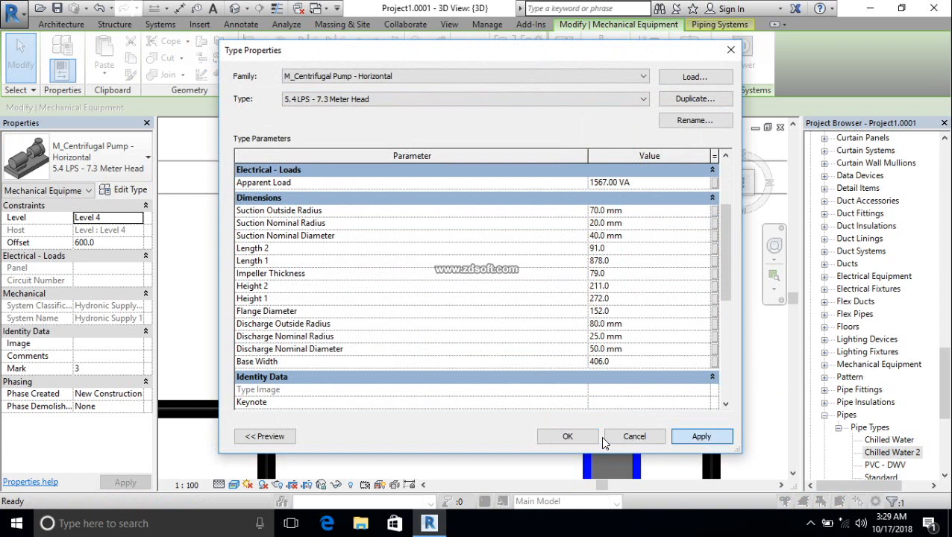
left_click(563, 438)
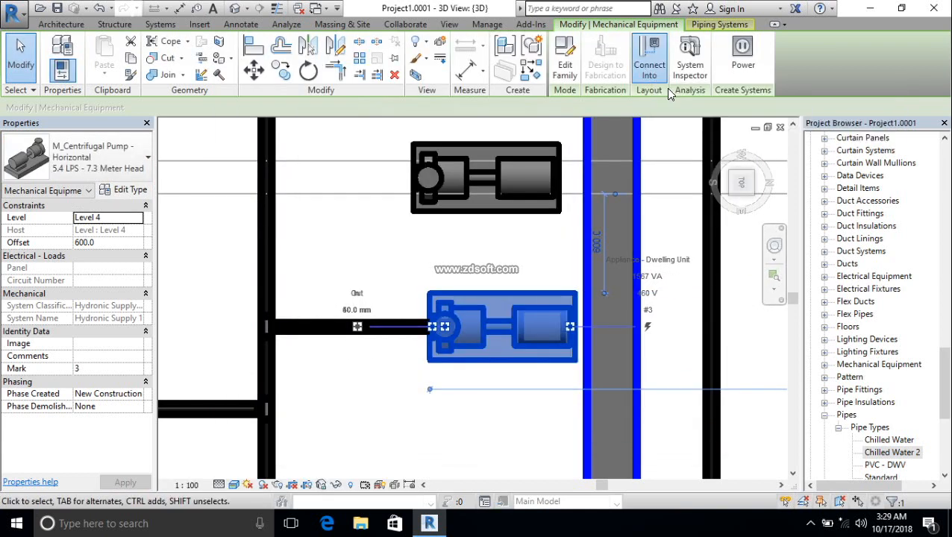
Connect the lower pump's outlet into the header pipe on the far side of the duct and dismiss the save reminder without saving
left_click(649, 59)
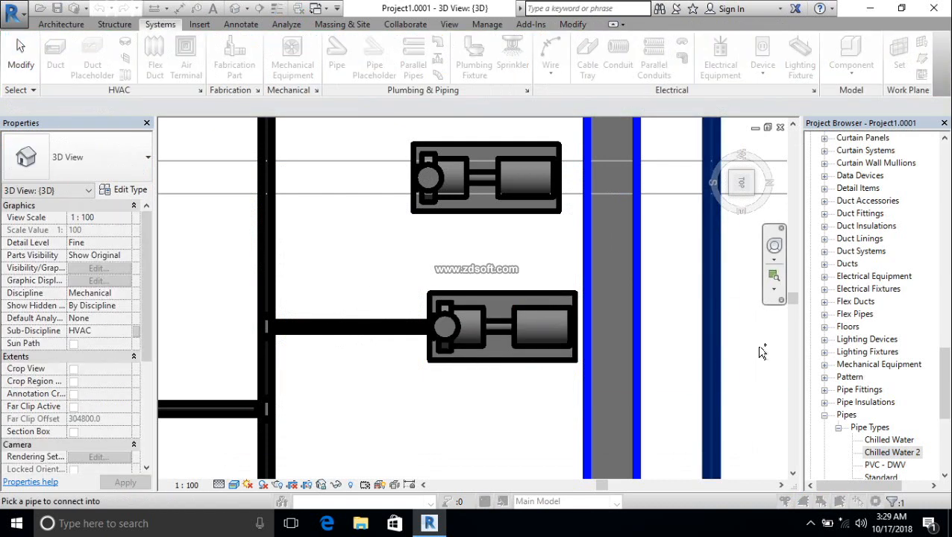
left_click(761, 352)
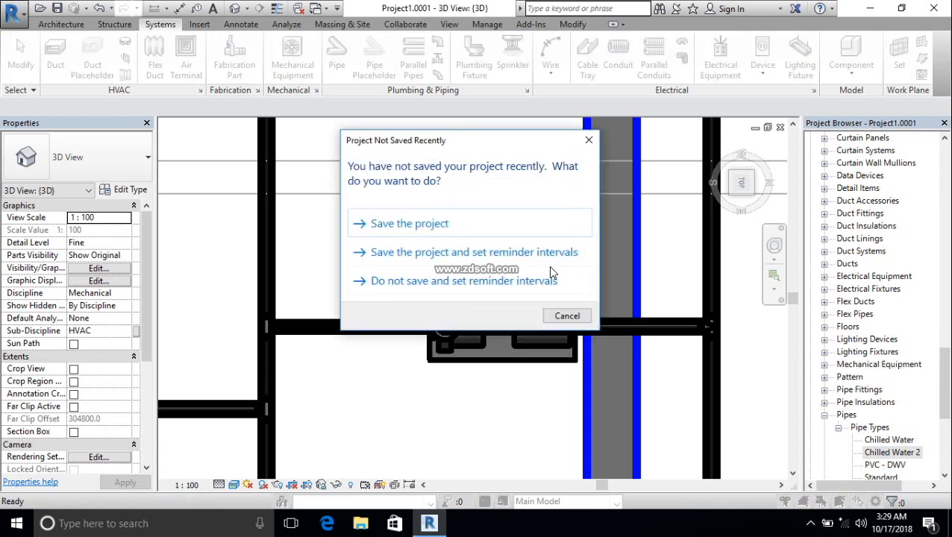
left_click(566, 316)
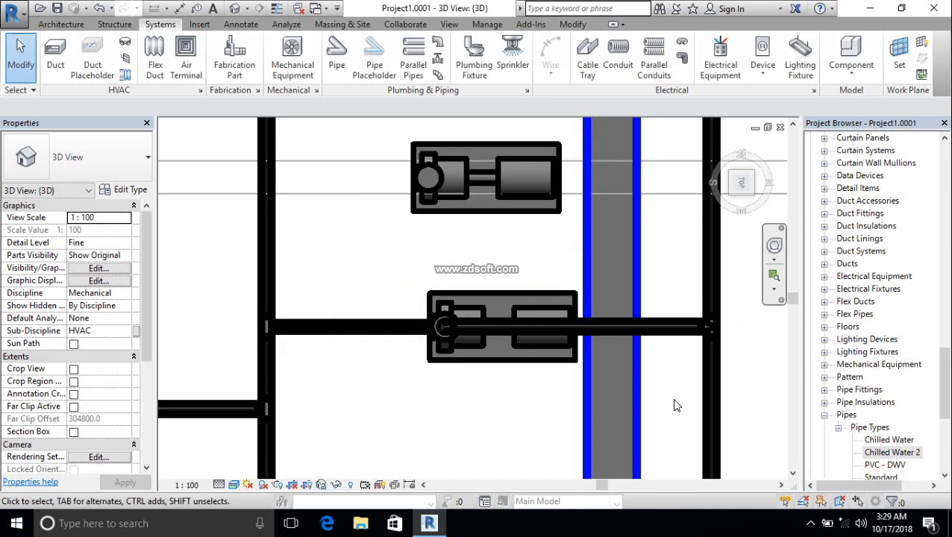
Examine the lower pump's new outlet pipe and elbow from an oblique angle
middle_click_drag(680, 461, 538, 318, "shift")
scroll(539, 319, "up", 8)
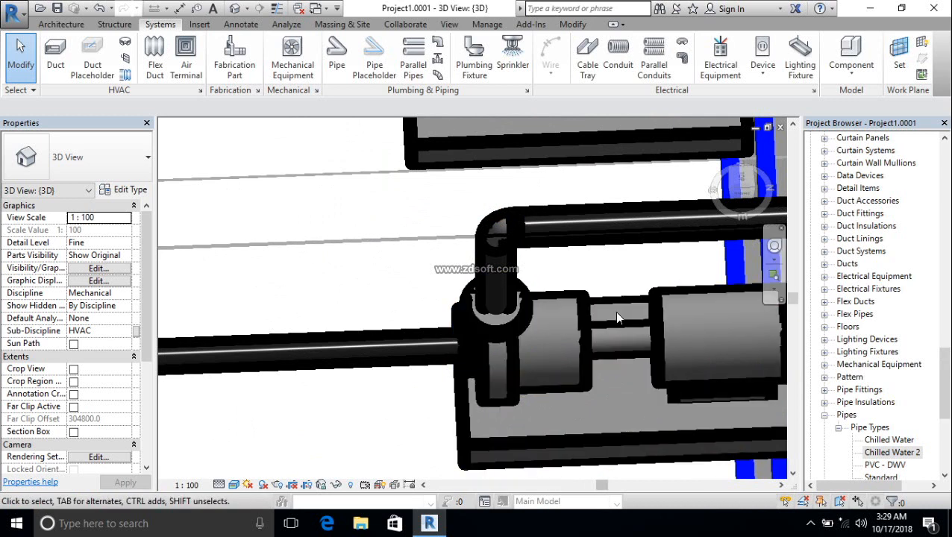
scroll(513, 291, "down", 3)
scroll(510, 376, "down", 1)
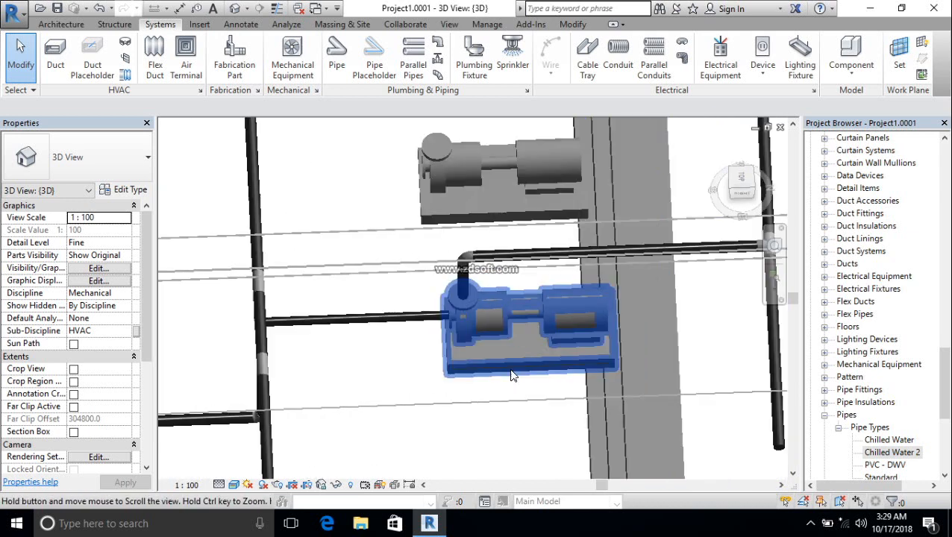
scroll(508, 353, "up", 2)
scroll(500, 358, "down", 4)
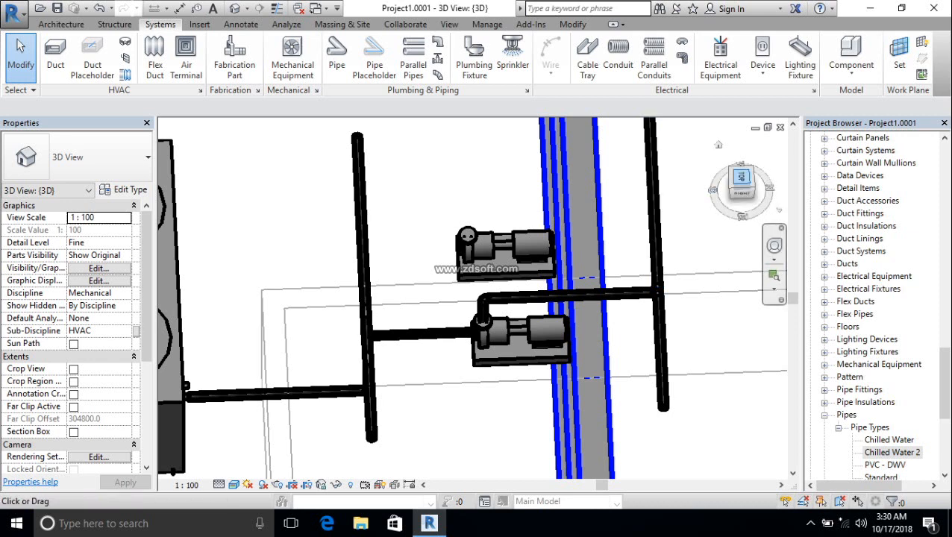
From the top view, set the offset of the header pipe beyond the duct, including both segments and their tee, to 1300 mm
left_click(741, 179)
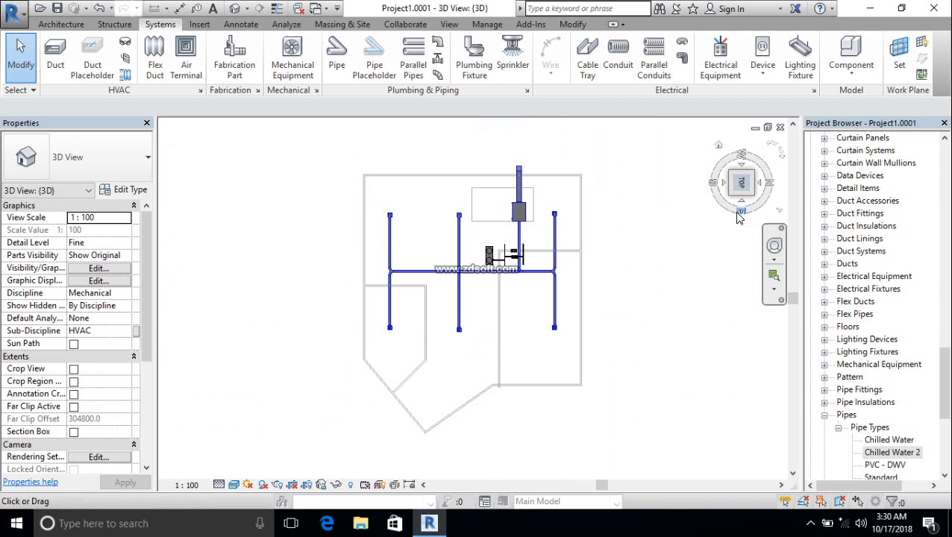
scroll(532, 263, "up", 4)
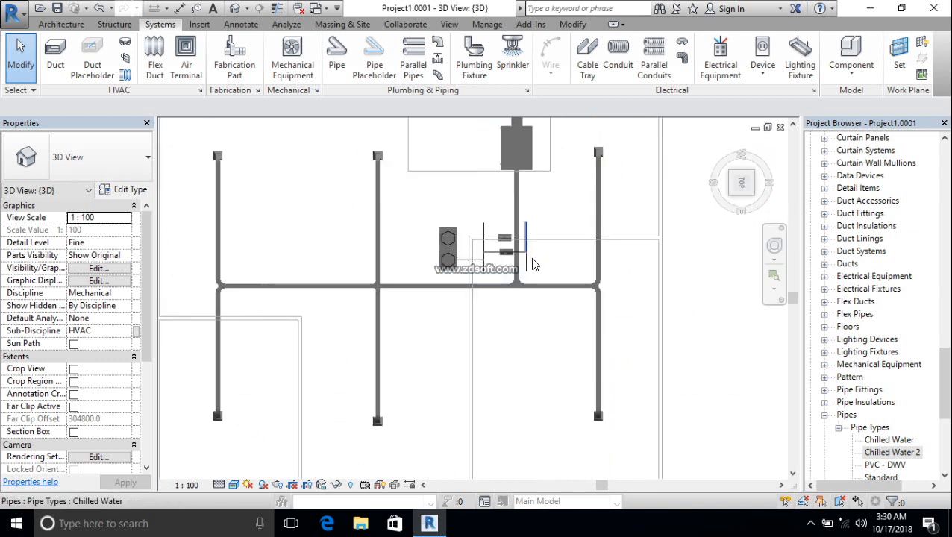
scroll(533, 263, "up", 3)
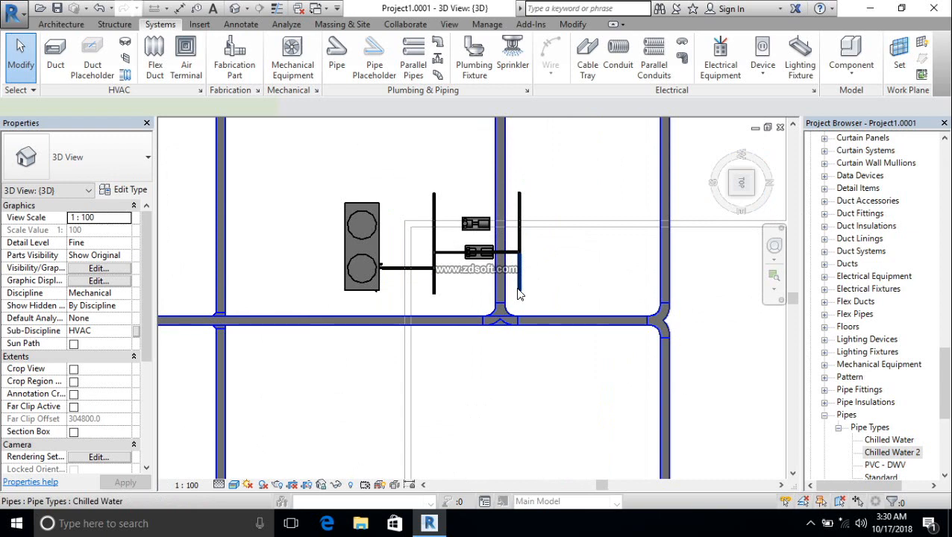
left_click(519, 294)
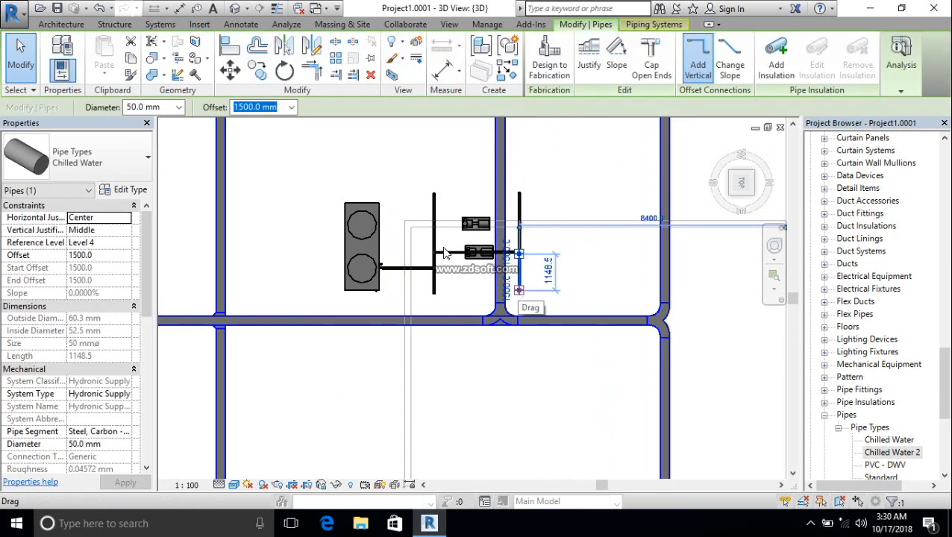
scroll(537, 234, "up", 8)
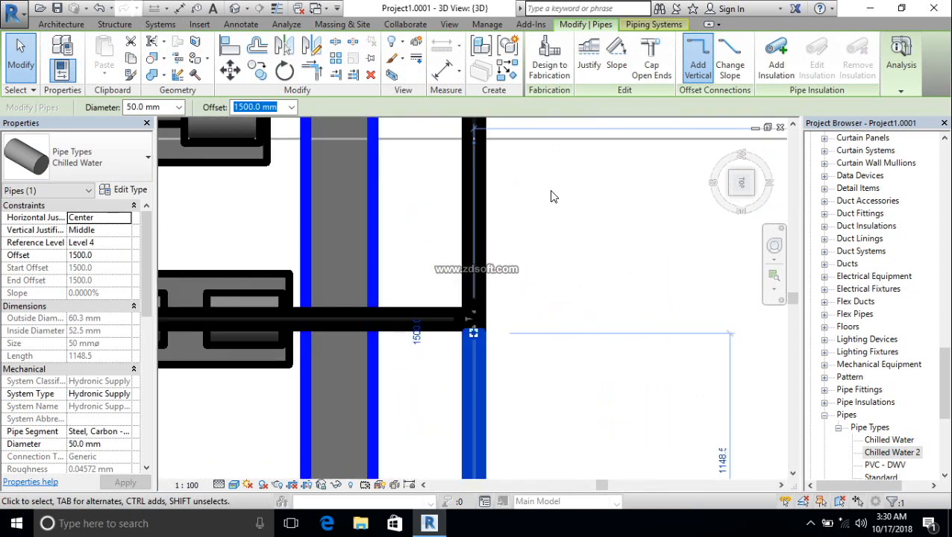
left_click_drag(552, 184, 474, 419)
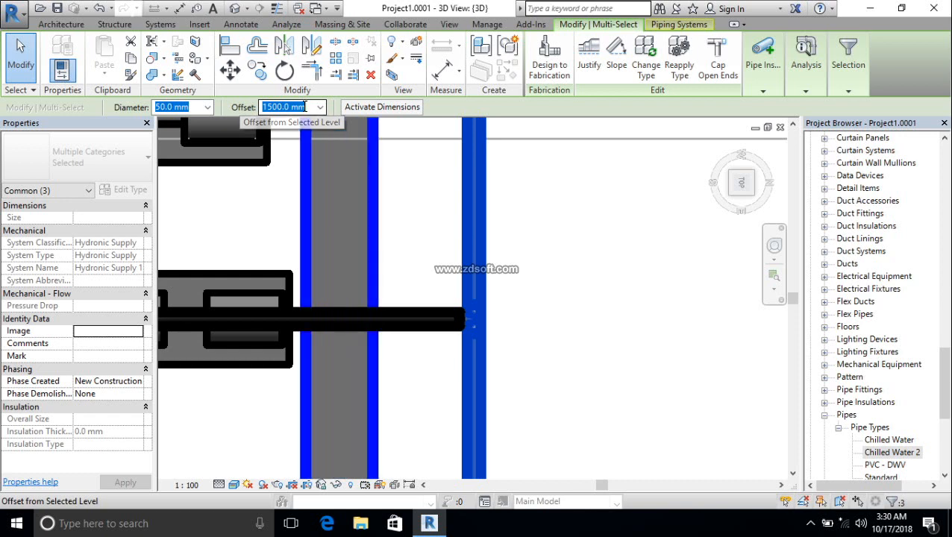
type("1300")
key("Return")
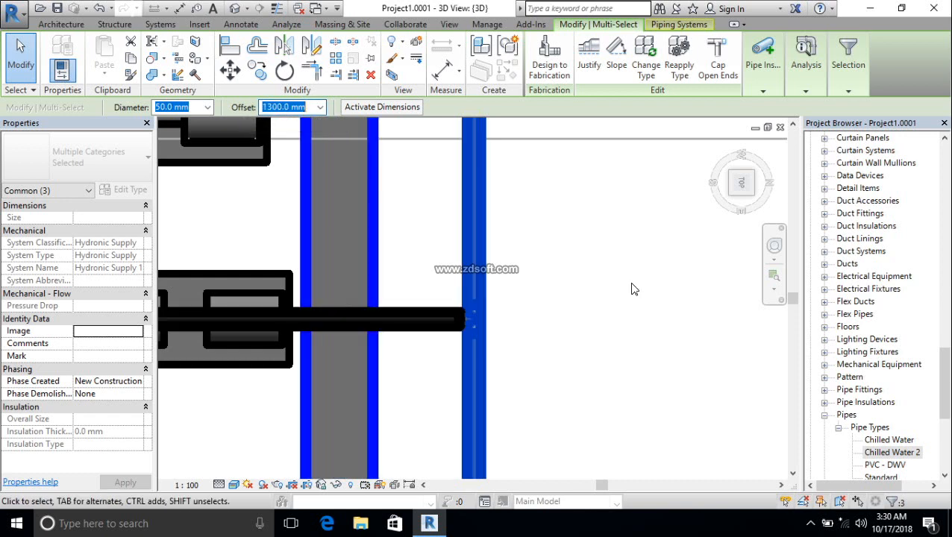
left_click(657, 335)
scroll(584, 329, "down", 3)
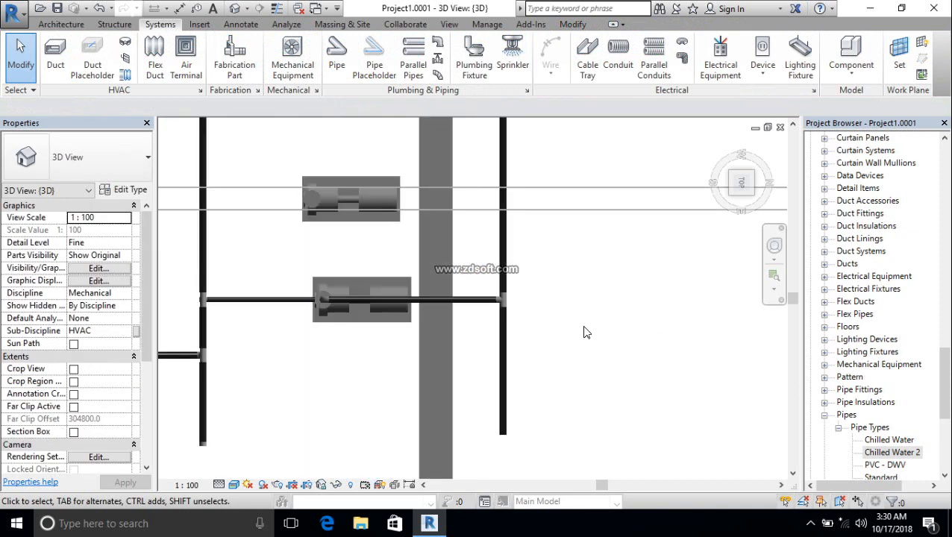
Examine the lower pump's outlet connection and the adjusted header pipe beyond the duct, including that pipe's properties
scroll(350, 312, "up", 8)
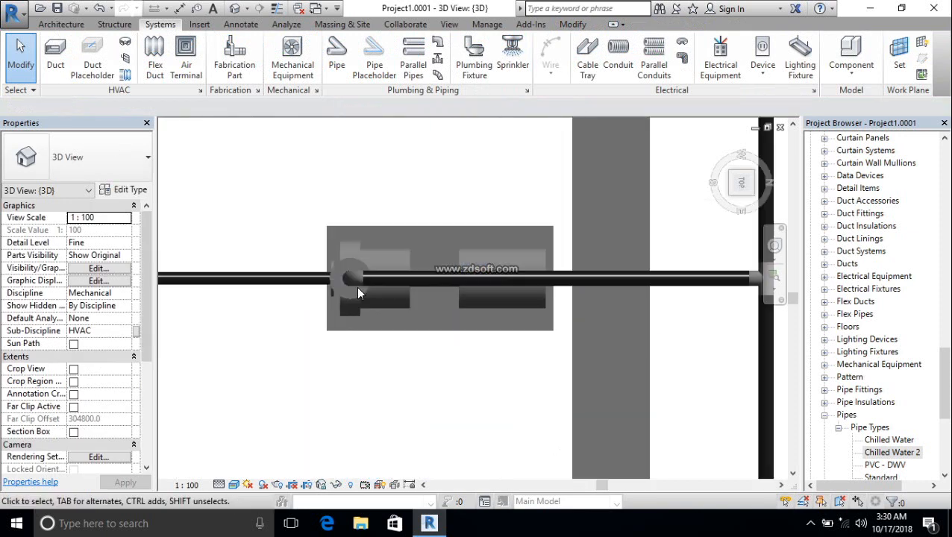
scroll(353, 273, "up", 5)
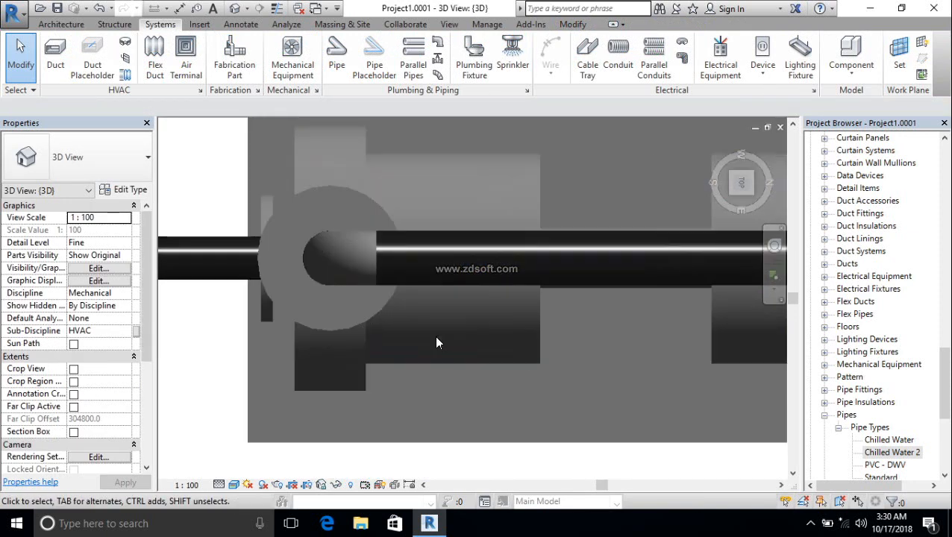
scroll(407, 242, "down", 3)
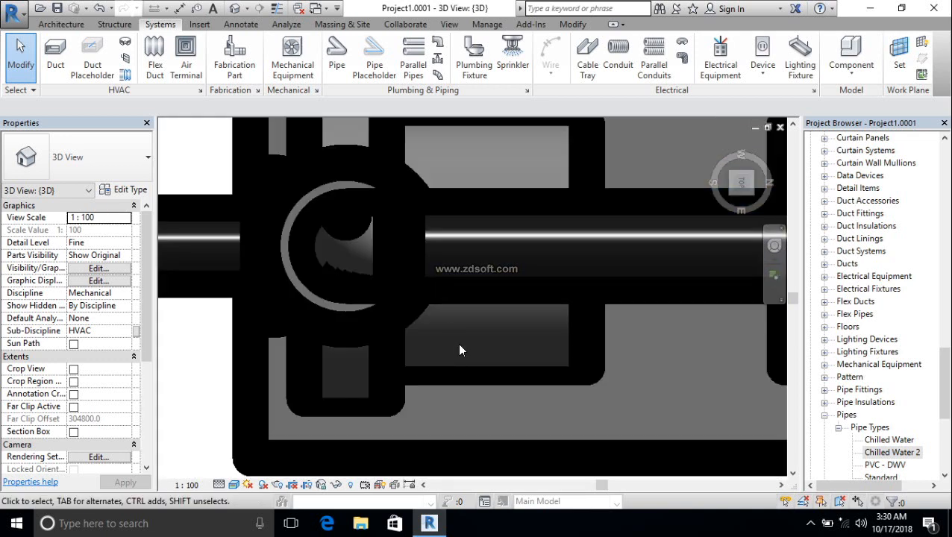
middle_click_drag(528, 439, 476, 433, "shift")
scroll(498, 246, "up", 8)
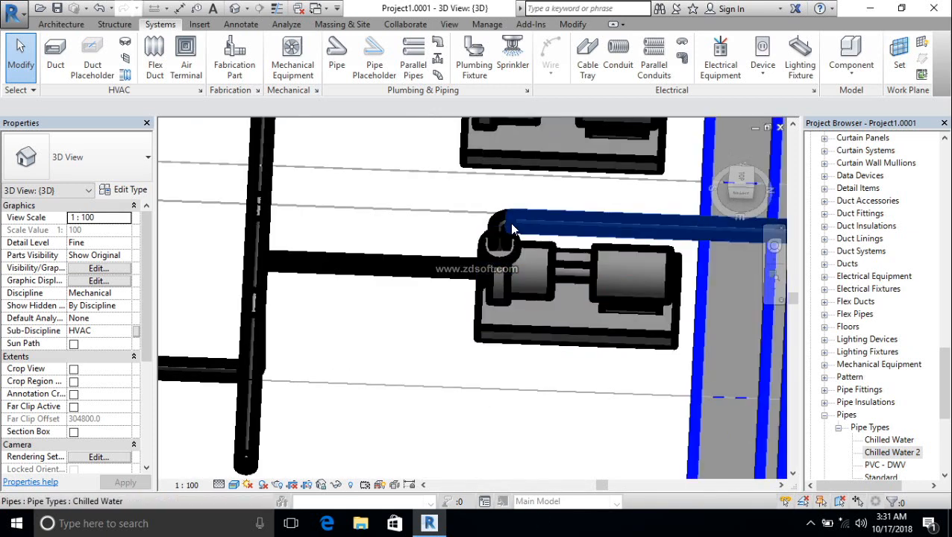
scroll(496, 244, "down", 3)
scroll(595, 263, "down", 2)
middle_click_drag(594, 270, 287, 276)
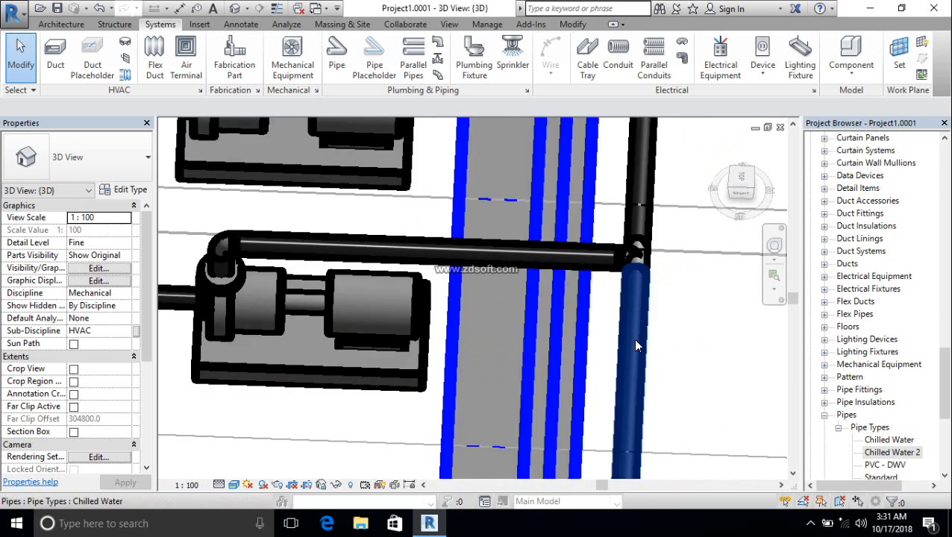
left_click(635, 346)
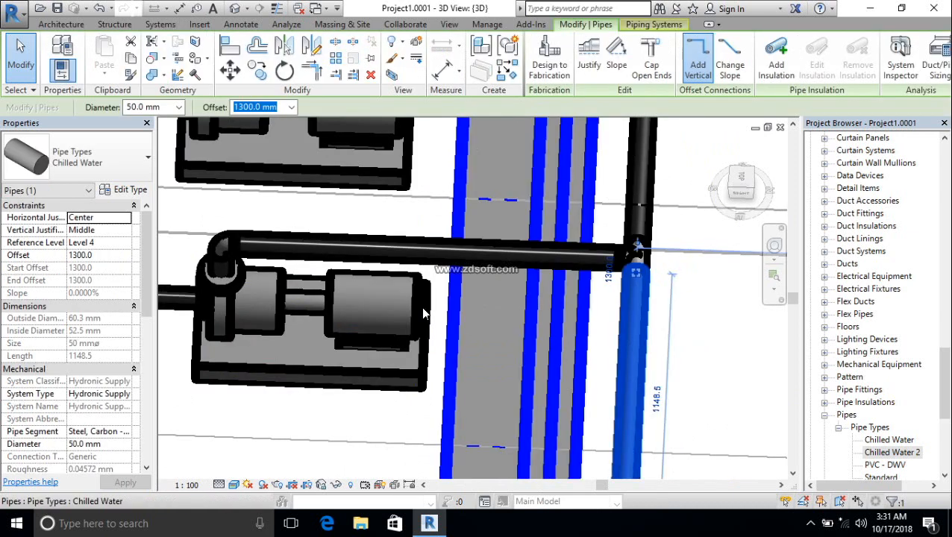
key("Escape")
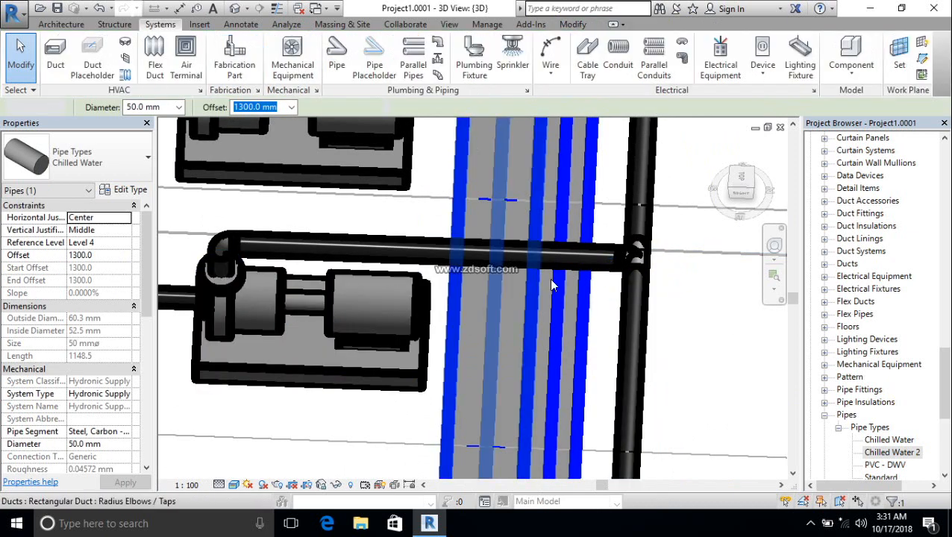
Examine the tee joining the lower pump's outlet pipe to the header and the elbow above the pump
scroll(591, 258, "up", 1)
scroll(651, 254, "up", 5)
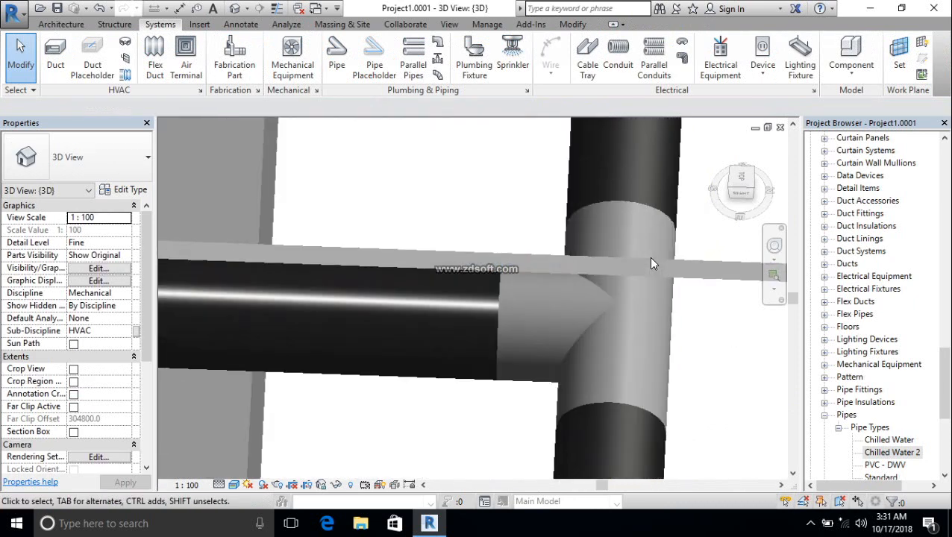
middle_click_drag(598, 340, 653, 313)
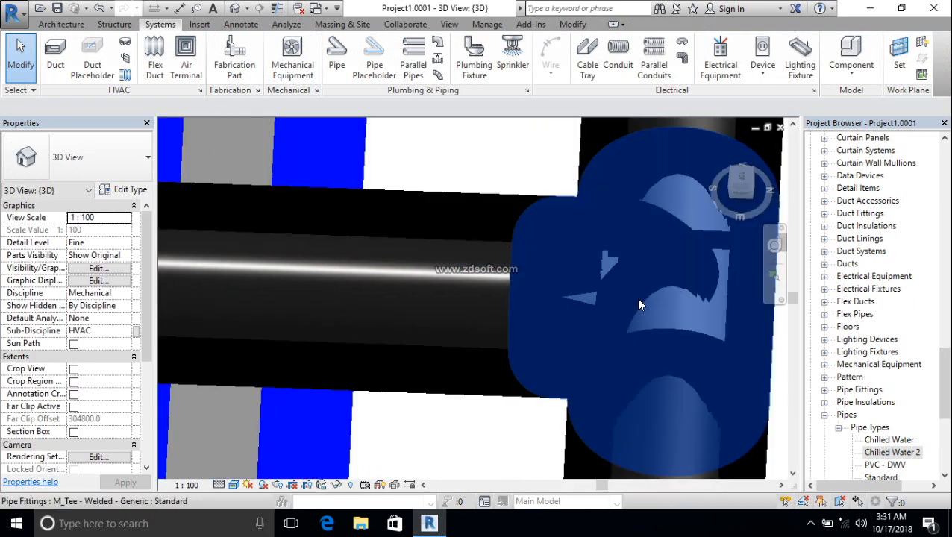
scroll(638, 300, "down", 4)
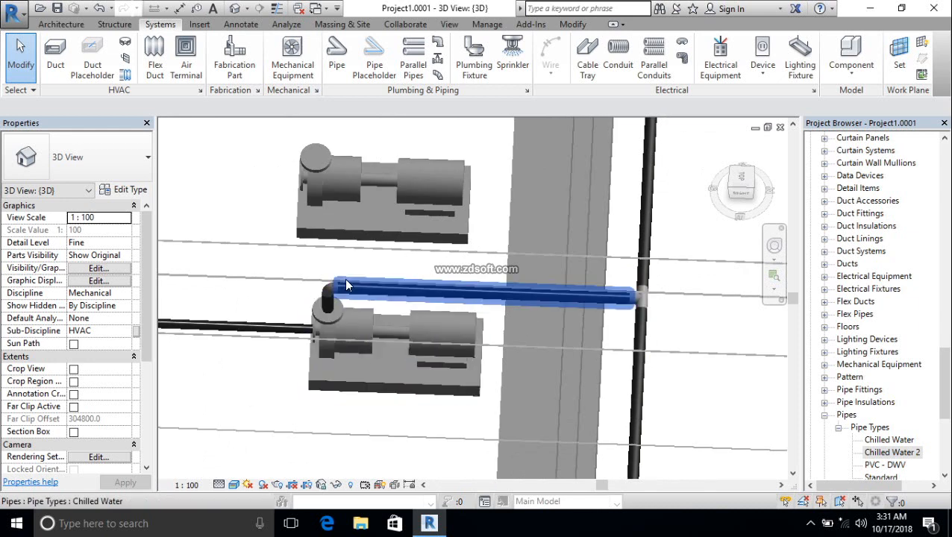
scroll(313, 291, "up", 5)
scroll(445, 209, "down", 5)
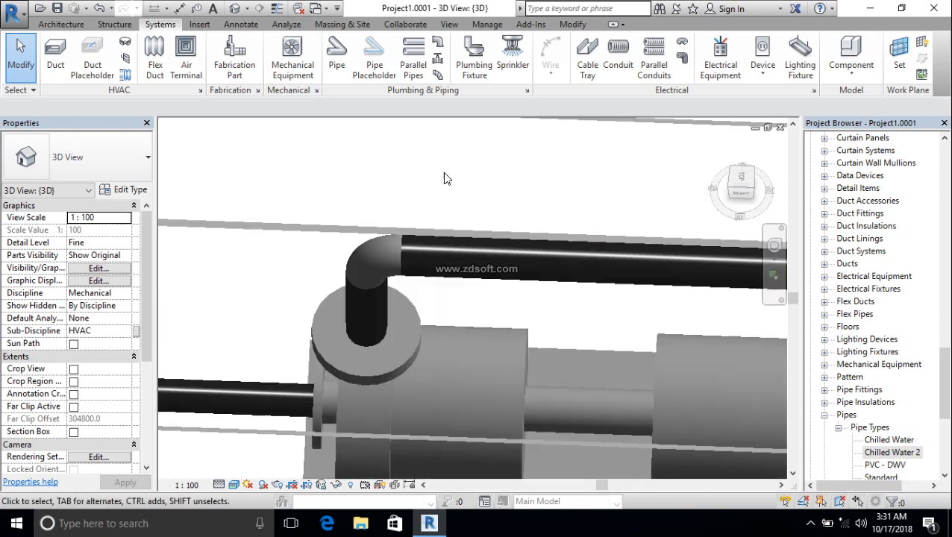
scroll(373, 224, "up", 2)
Use Show Disconnects for pipes to check the pumps and header pipes for open connections, and hide the markers again
left_click(285, 25)
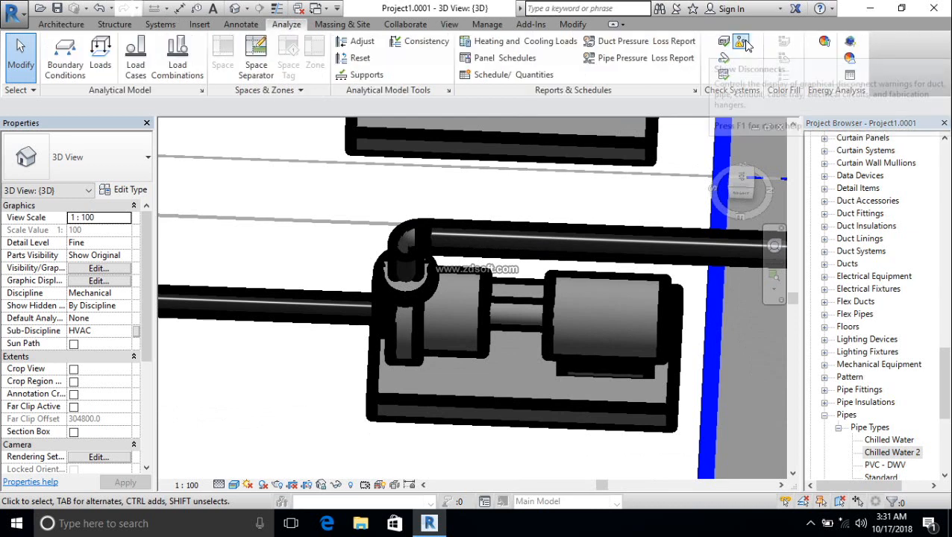
left_click(724, 58)
left_click(411, 234)
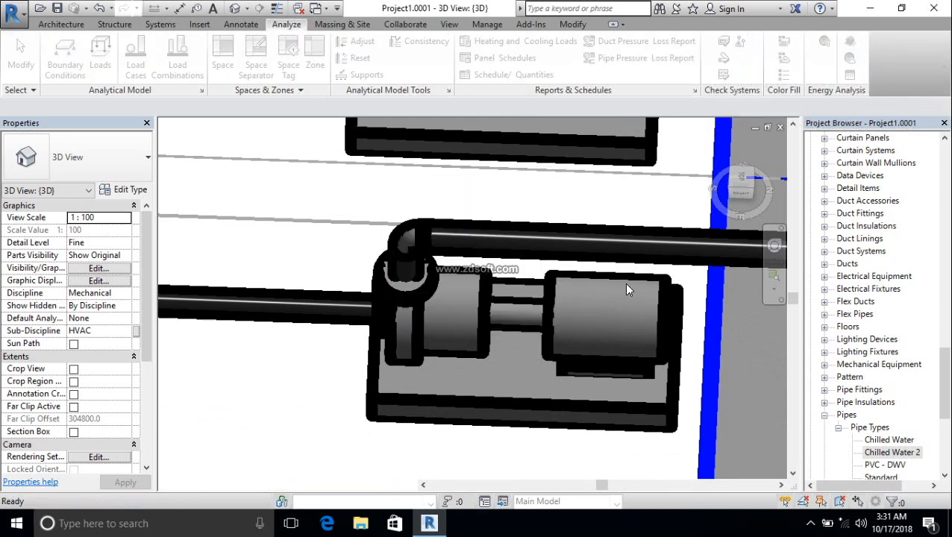
scroll(539, 289, "down", 5)
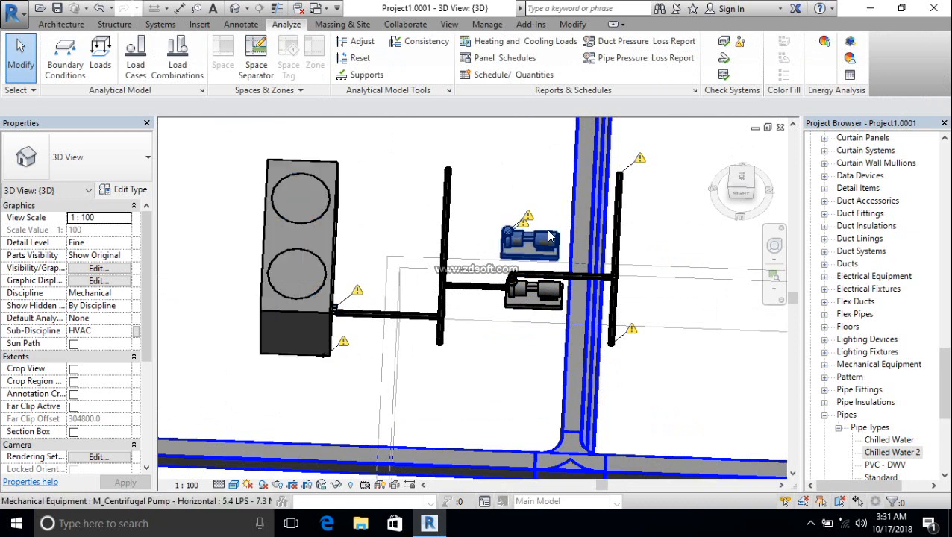
scroll(541, 253, "up", 5)
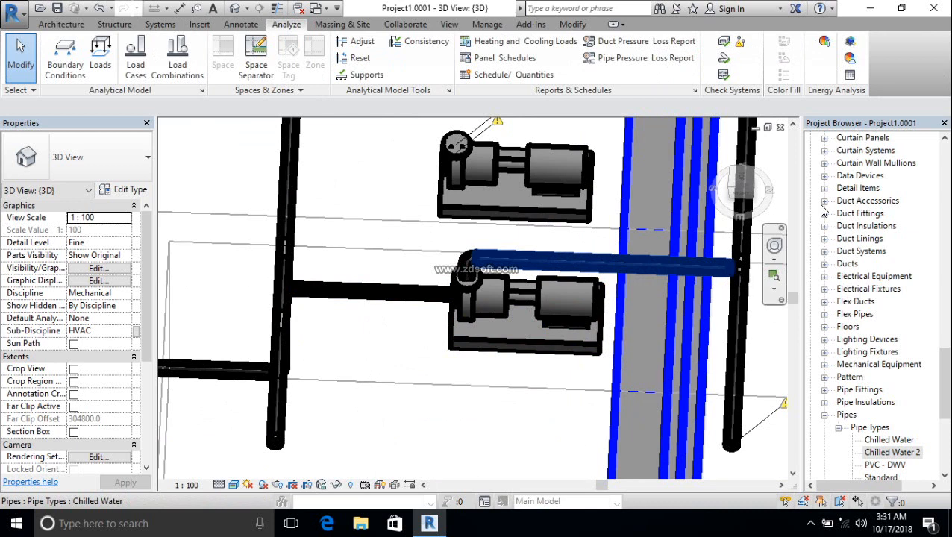
left_click(737, 43)
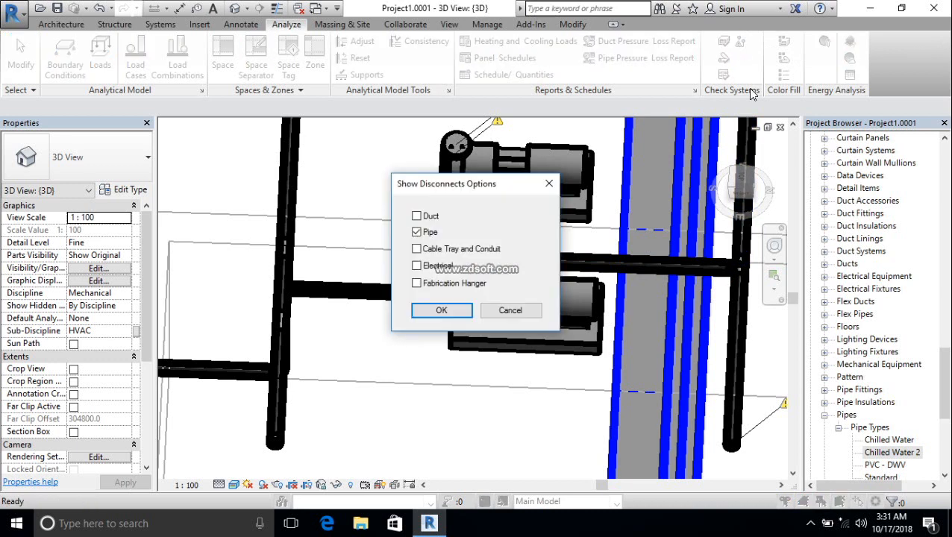
left_click(445, 310)
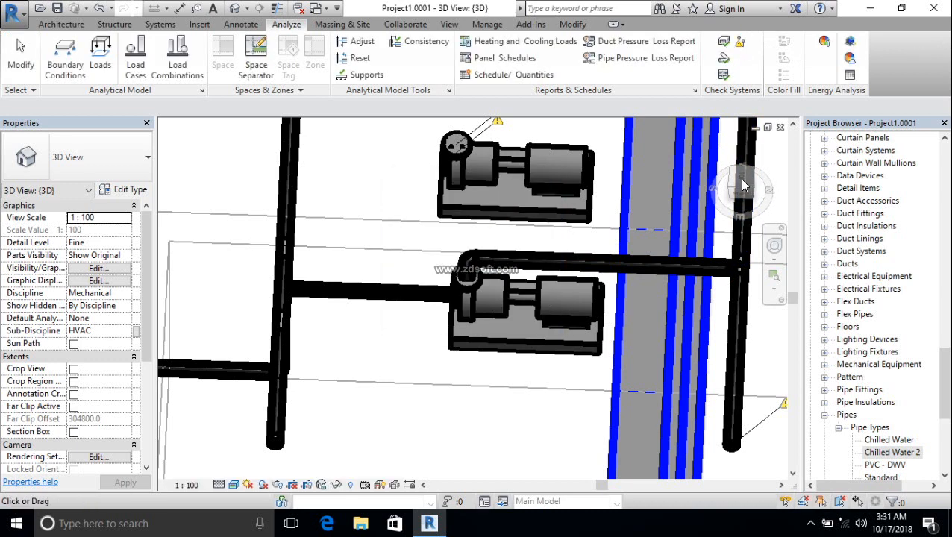
From the top view, draw a 50 mm Chilled Water pipe at 1300 mm offset from the header beyond the duct, perpendicular and away from the duct
left_click(743, 185)
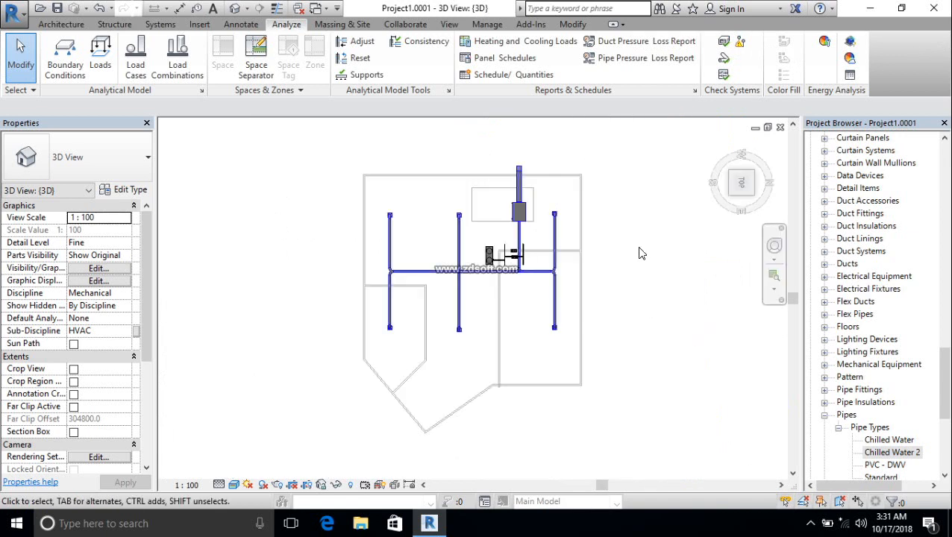
scroll(524, 259, "up", 5)
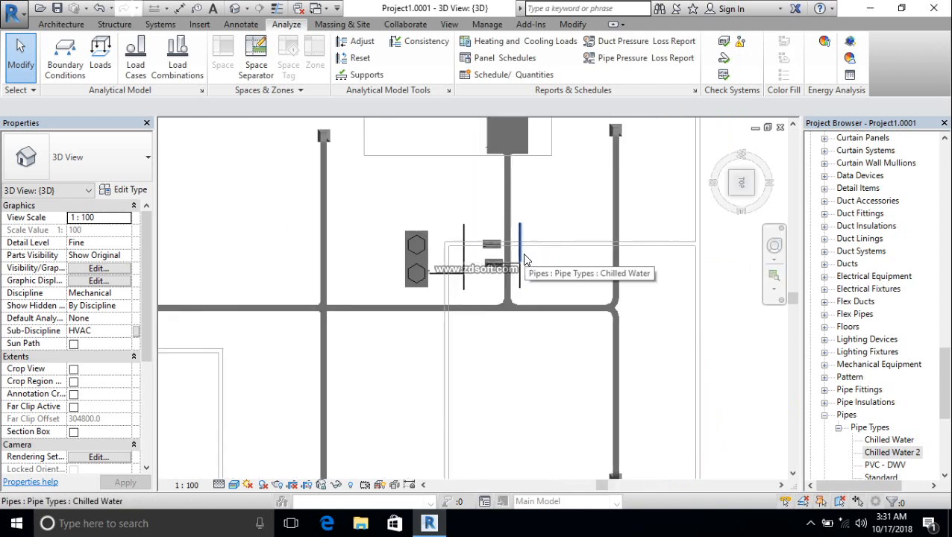
scroll(524, 259, "up", 3)
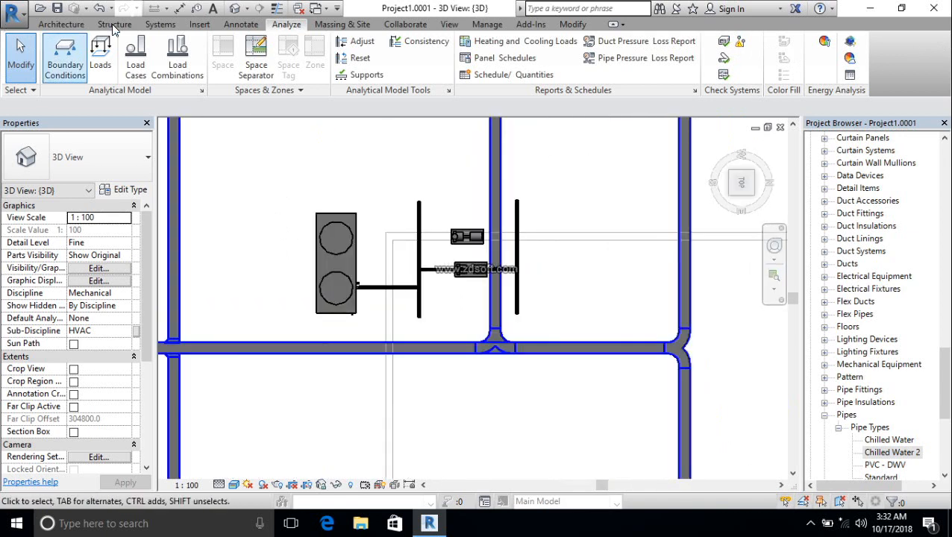
left_click(160, 24)
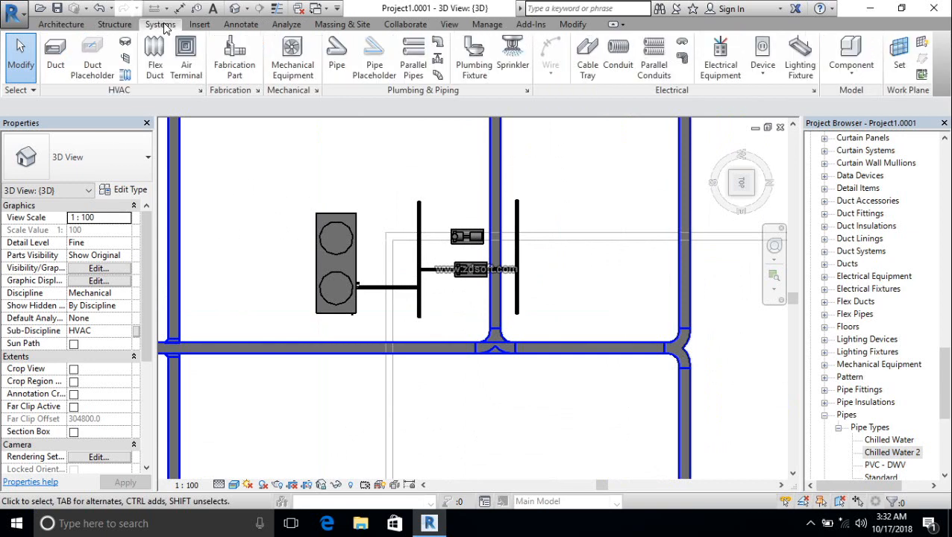
left_click(339, 60)
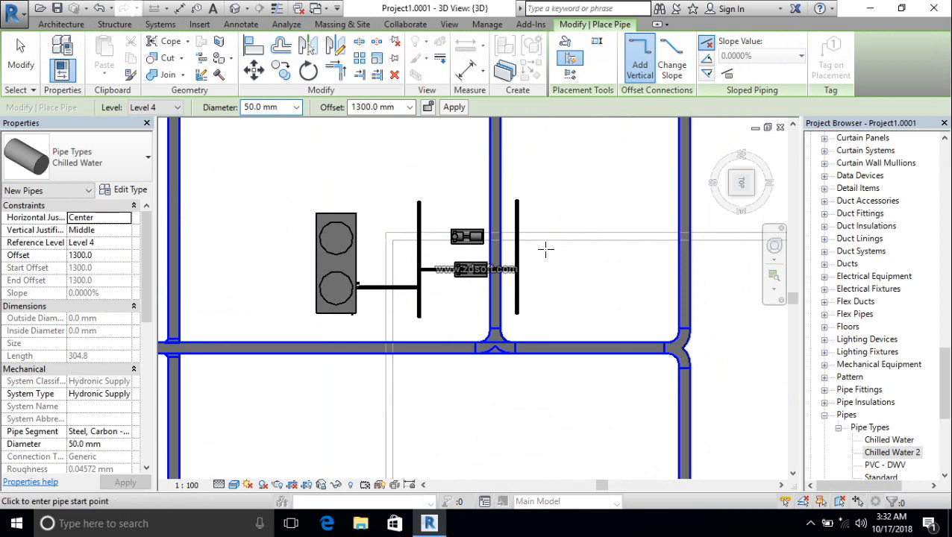
scroll(542, 255, "up", 8)
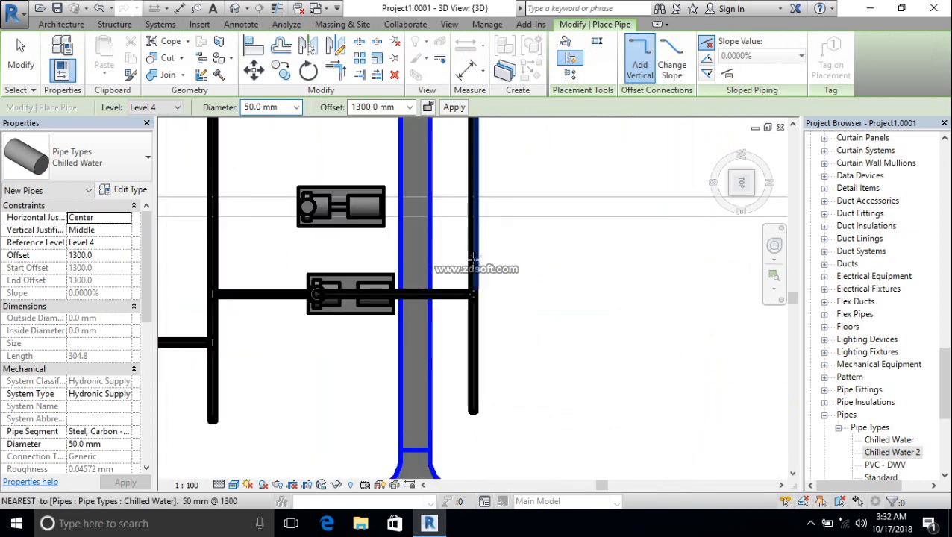
left_click(471, 209)
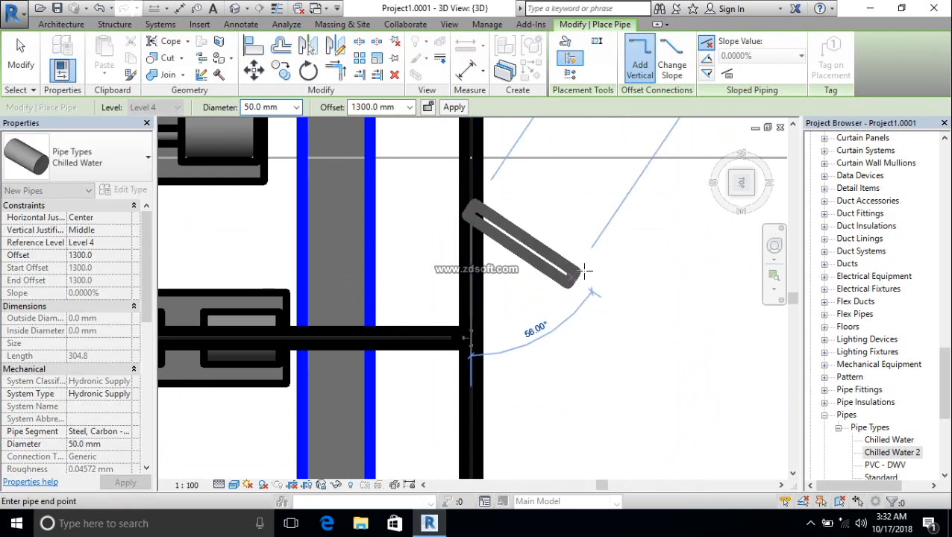
scroll(601, 224, "down", 4)
scroll(627, 223, "up", 2)
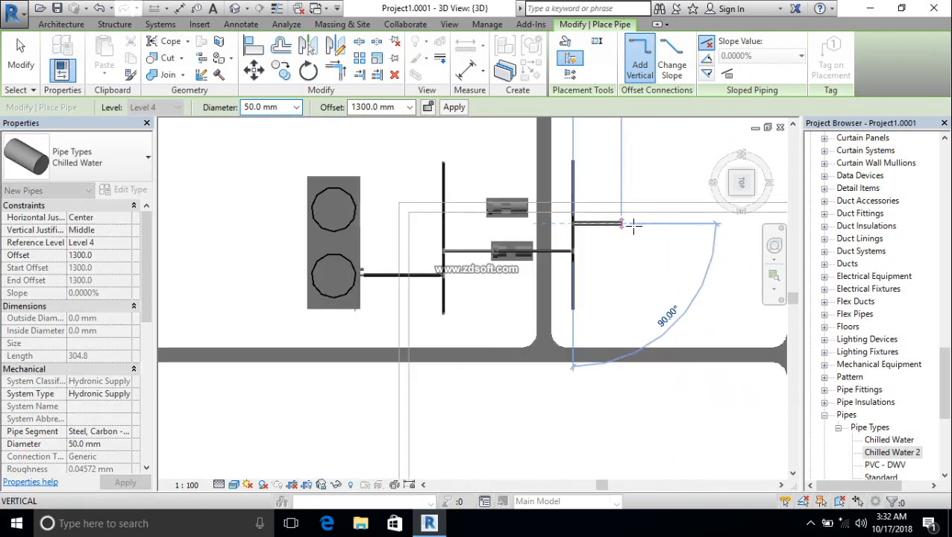
left_click(634, 223)
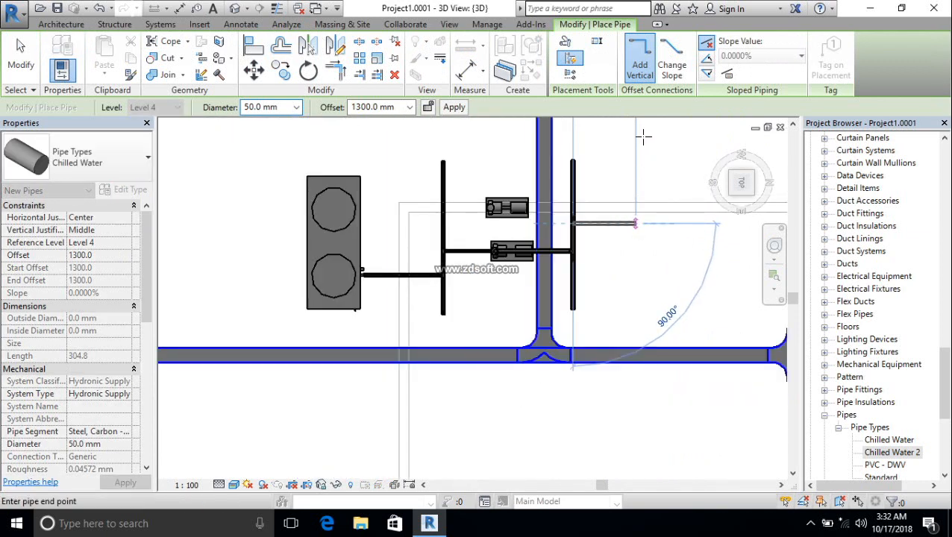
Continue the pipe run about 3500 mm along the duct toward the AHU, about 5100 mm back across the duct, and about 1650 mm beside the AHU
scroll(641, 135, "down", 2)
middle_click_drag(640, 143, 644, 240)
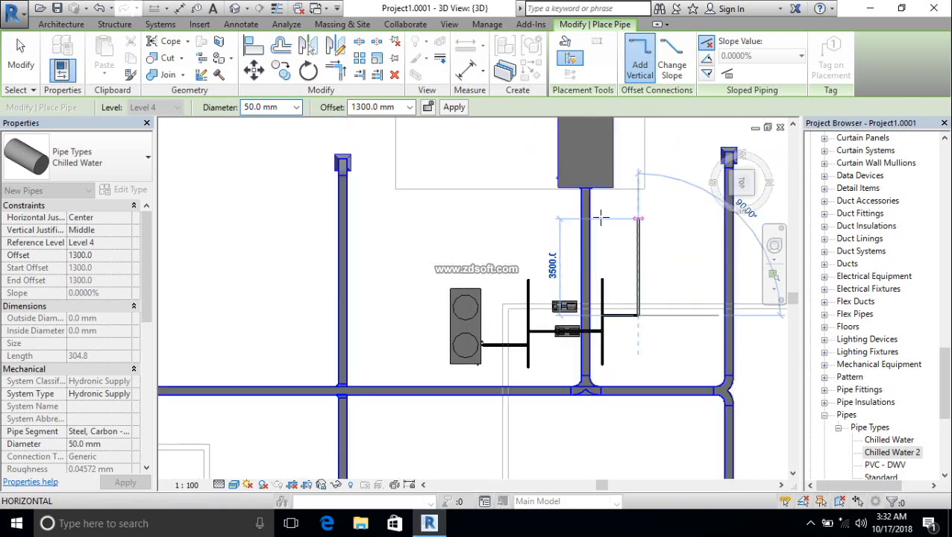
left_click(497, 219)
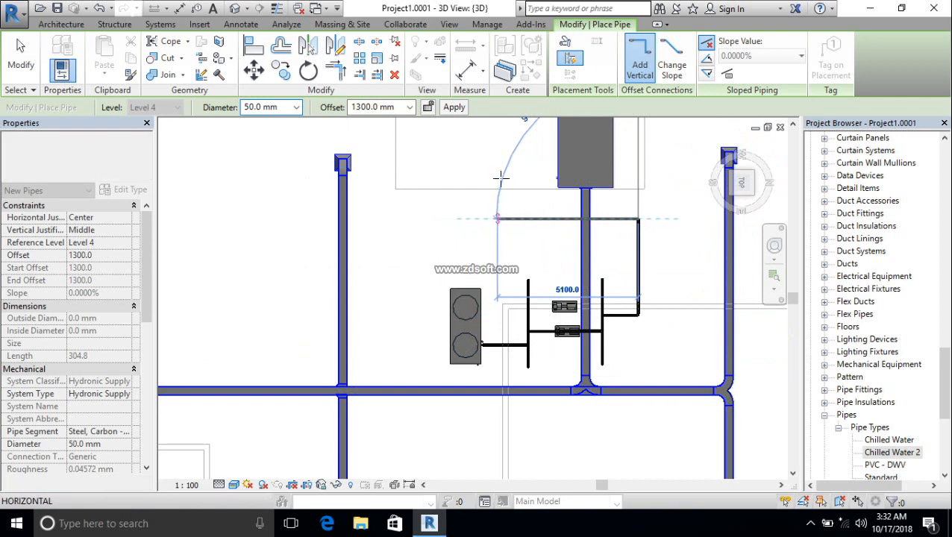
left_click(499, 170)
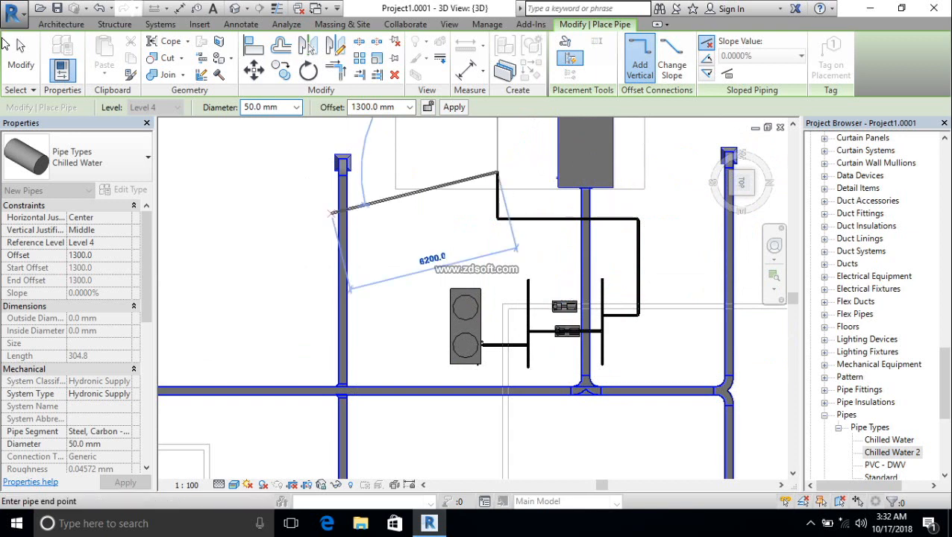
key("Escape")
key("Escape")
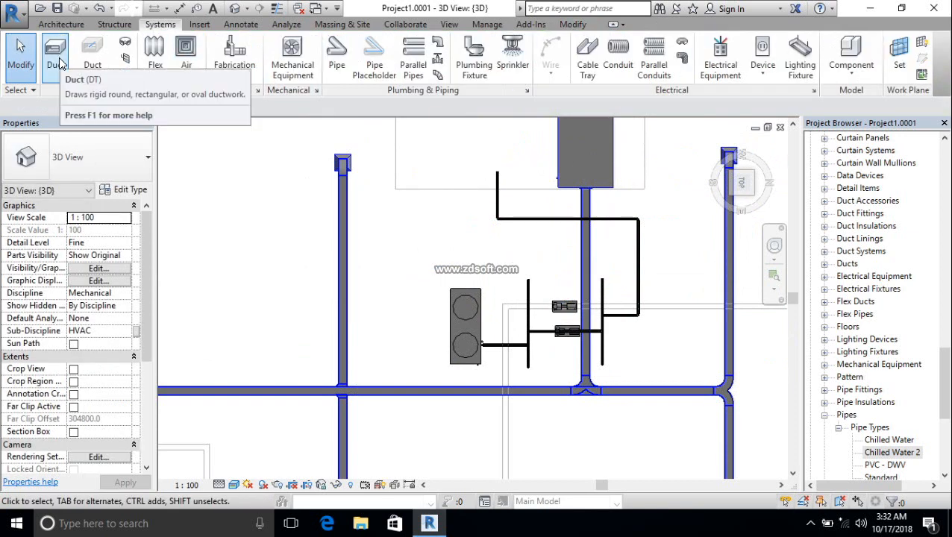
Try to connect the indoor AHU's 15 mm Hydronic Supply connector into the end segment of the new pipe run
left_click(563, 200)
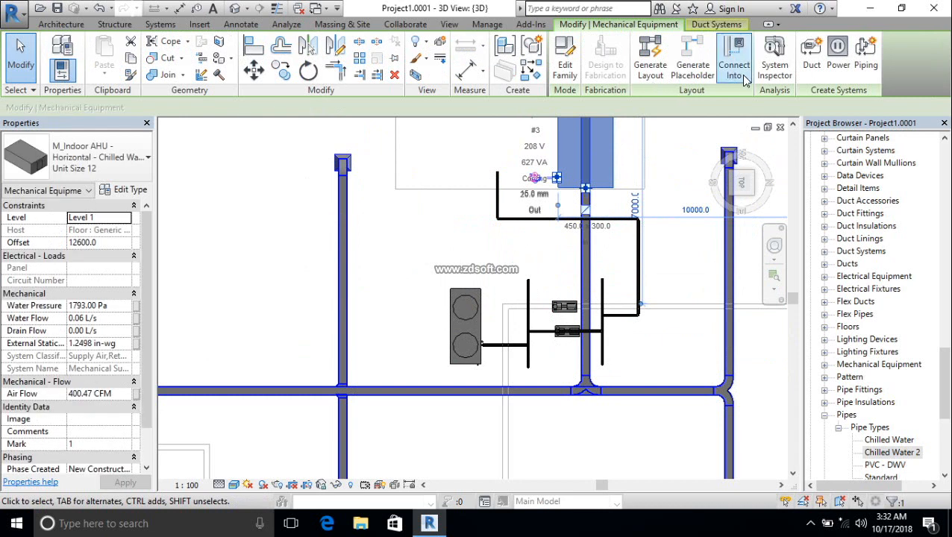
left_click(735, 73)
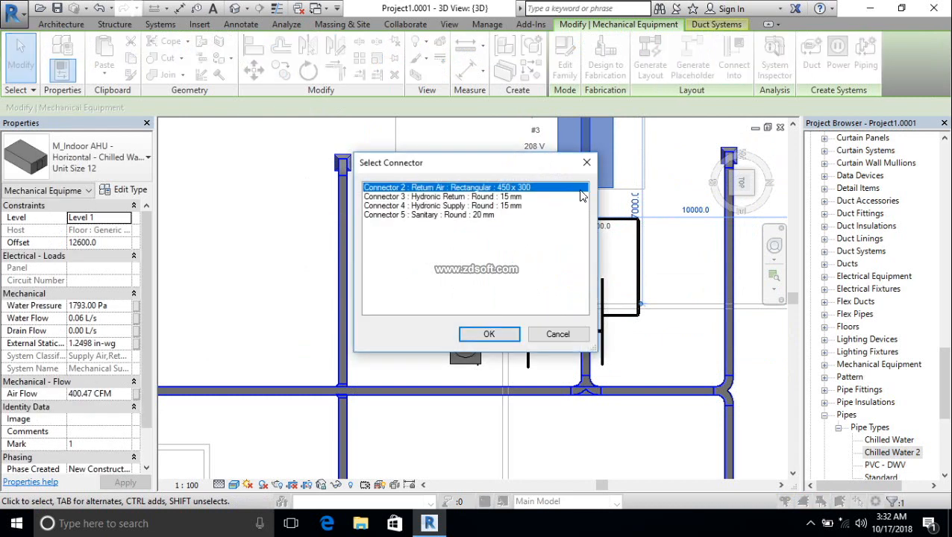
left_click(475, 206)
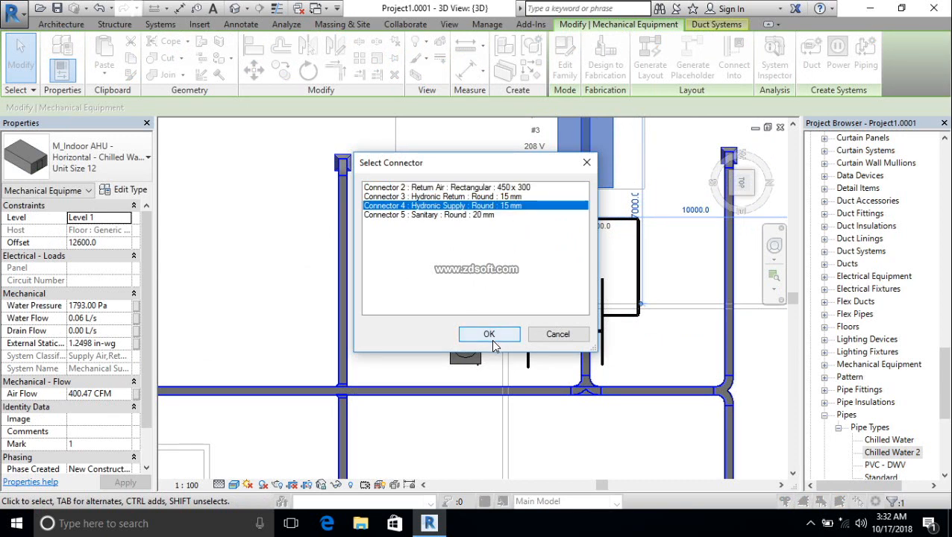
left_click(491, 339)
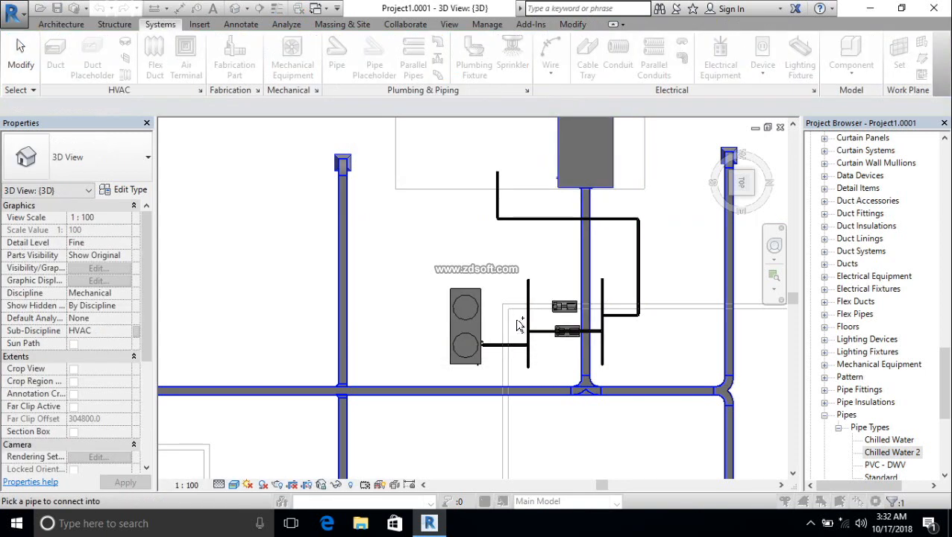
left_click(506, 221)
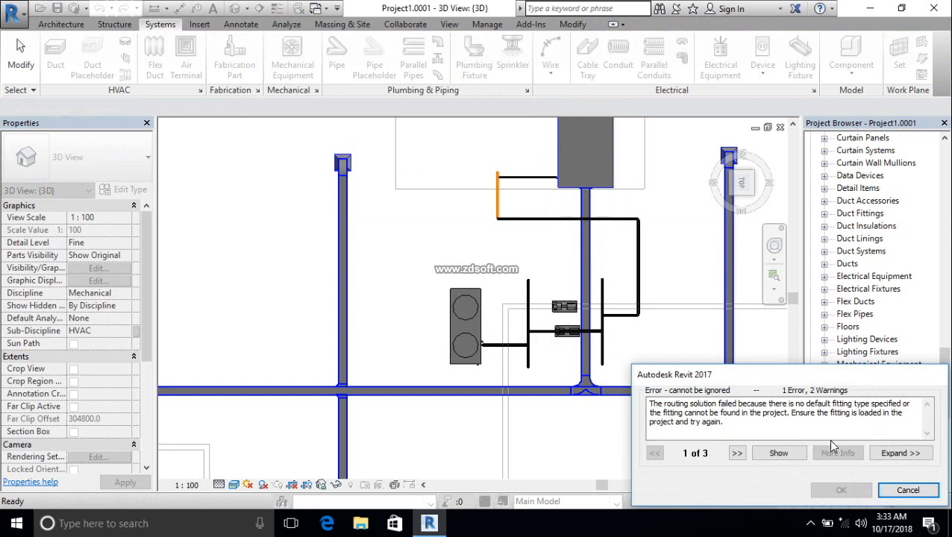
left_click(911, 491)
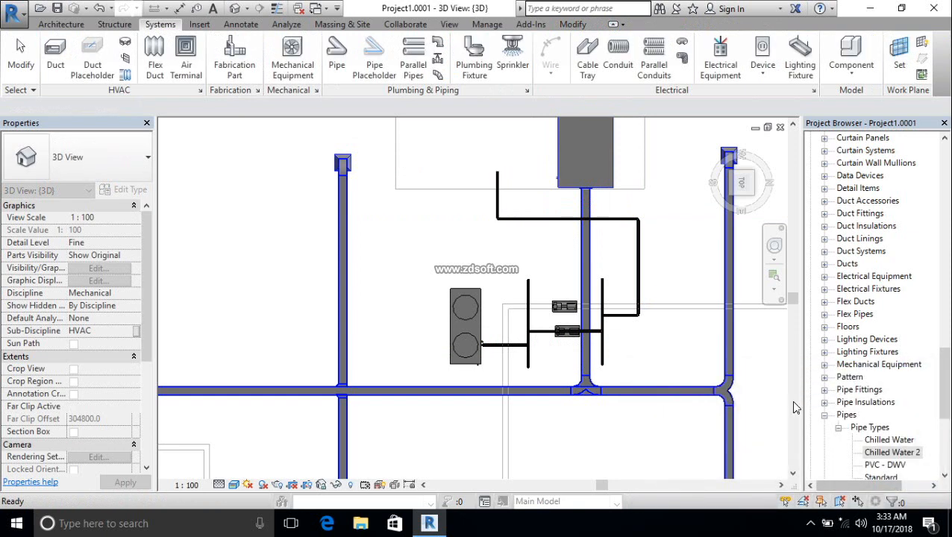
Check the end pipe's diameter and set the Inlet Diameter of the indoor AHU's Unit Size 12 type to 50 mm
left_click(498, 204)
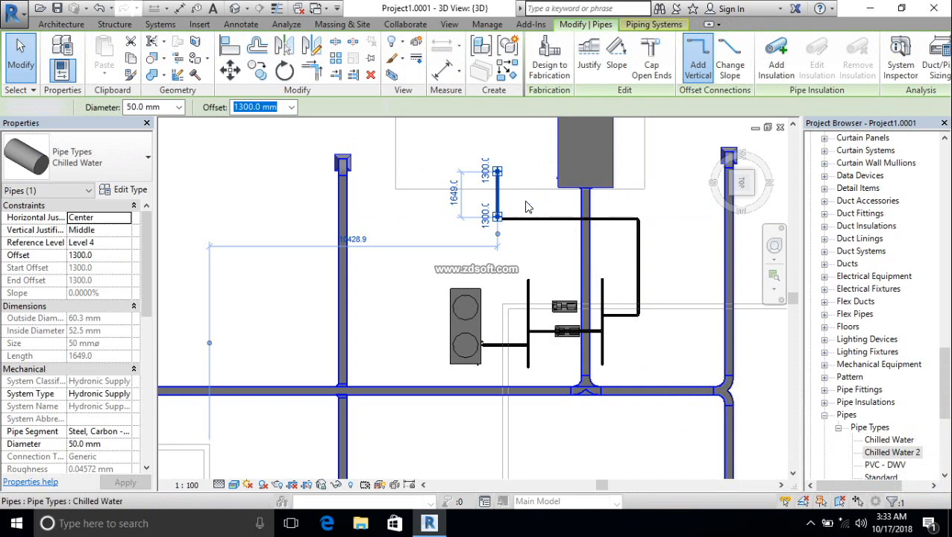
key("Escape")
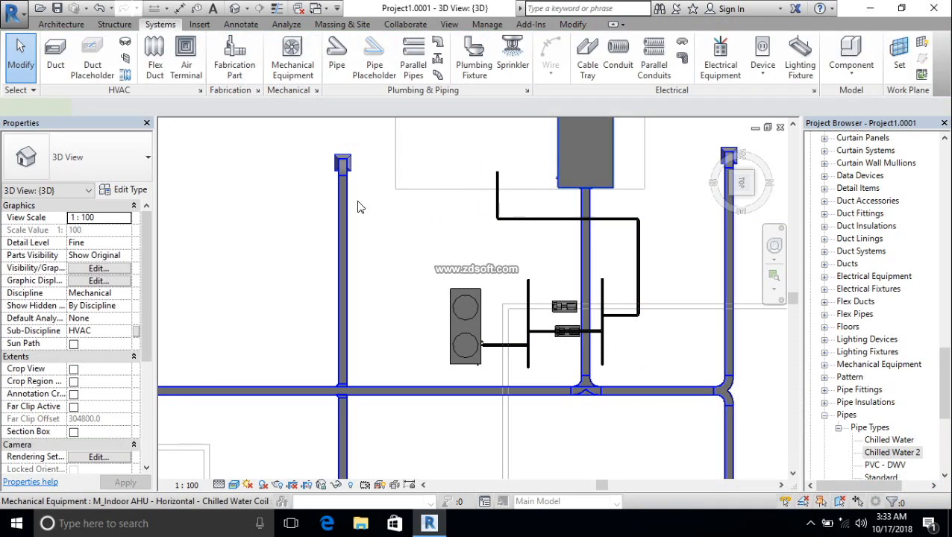
left_click(132, 191)
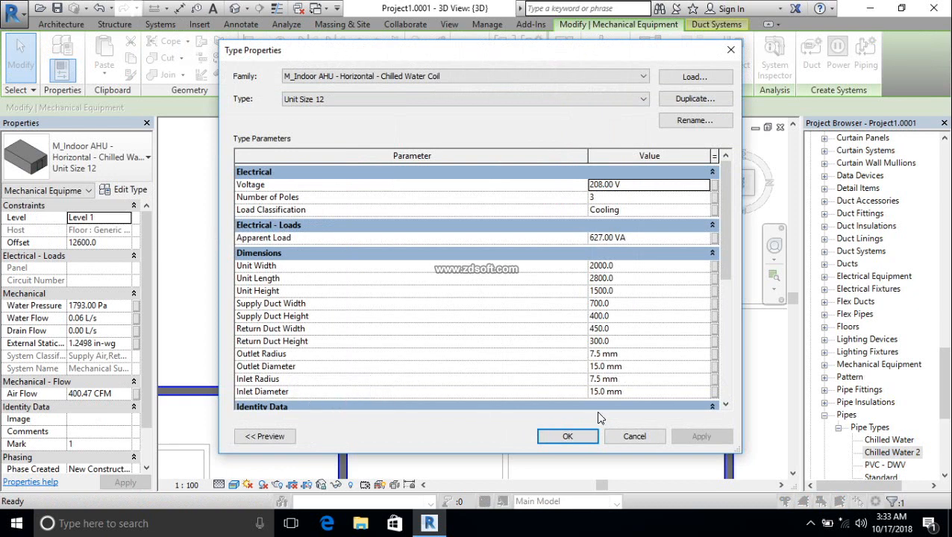
left_click(629, 390)
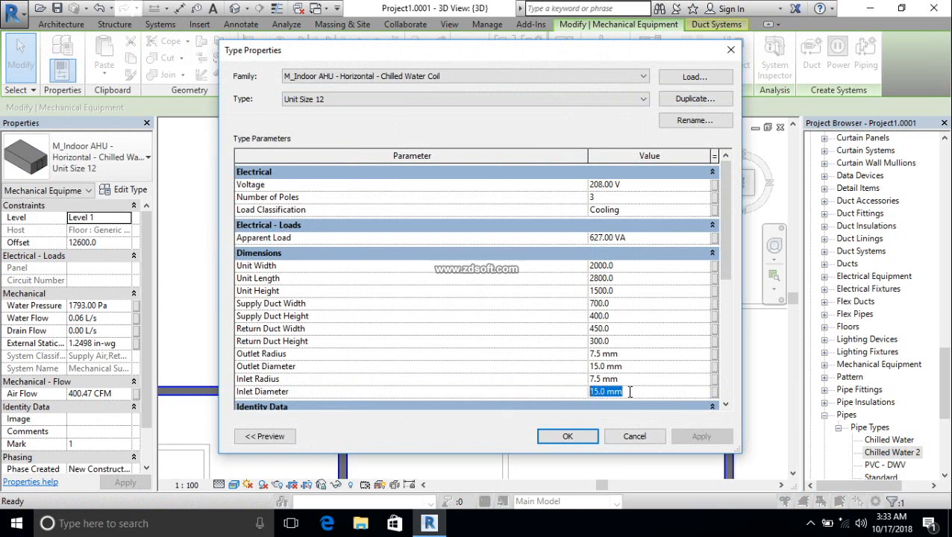
type("50")
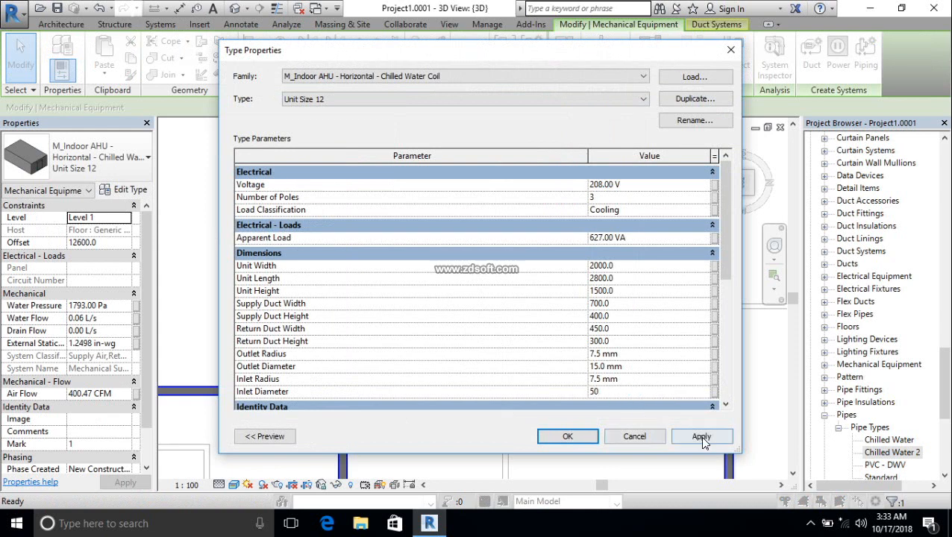
left_click(701, 437)
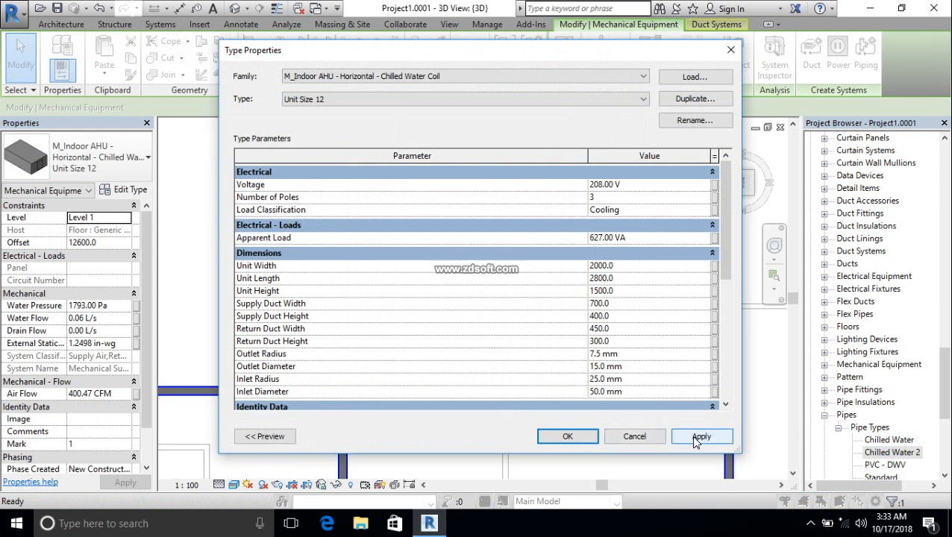
Connect the indoor AHU's 50 mm Hydronic Supply connector into the end segment of the pipe run and inspect the joint
left_click(567, 438)
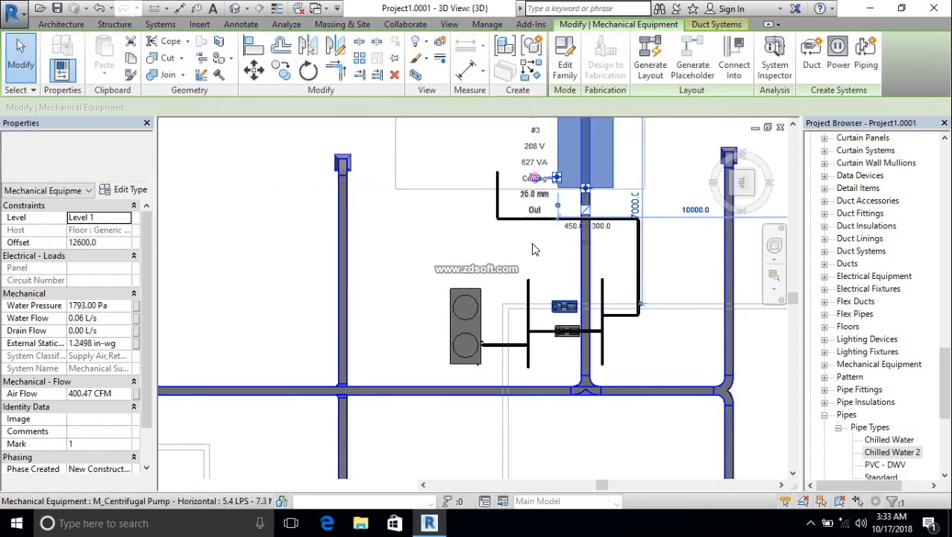
left_click(741, 50)
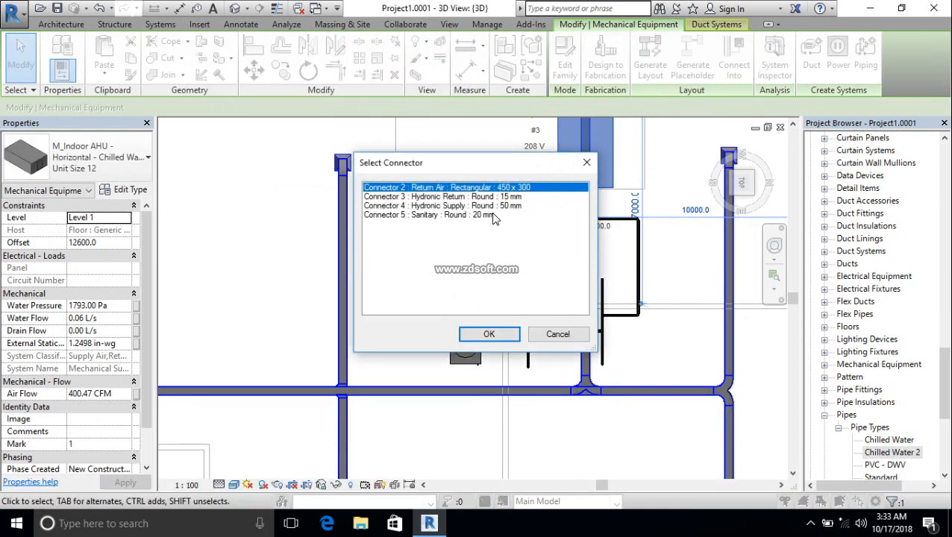
left_click(493, 207)
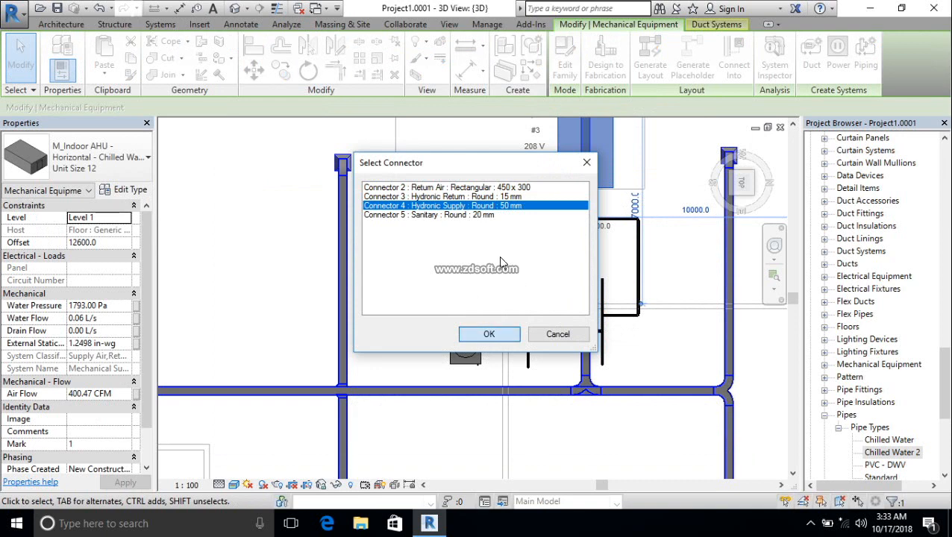
left_click(489, 334)
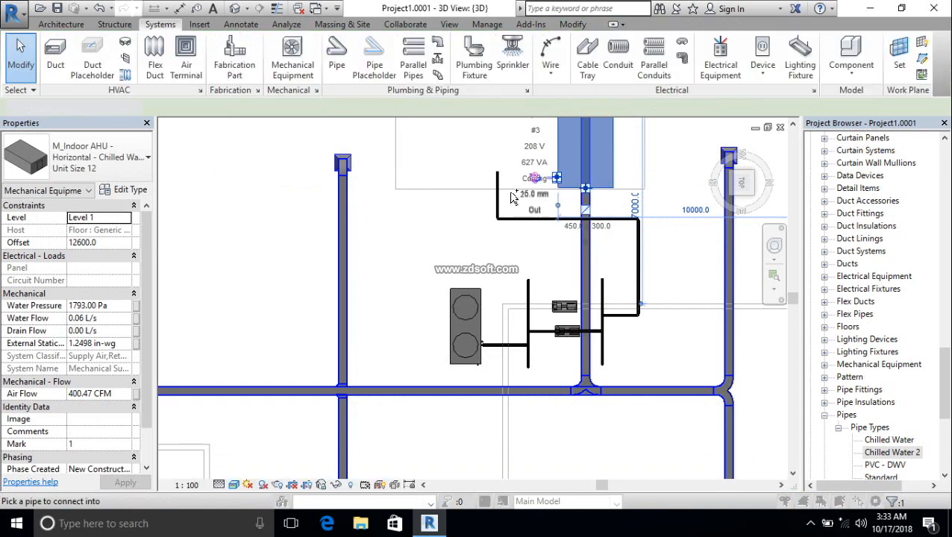
left_click(561, 250)
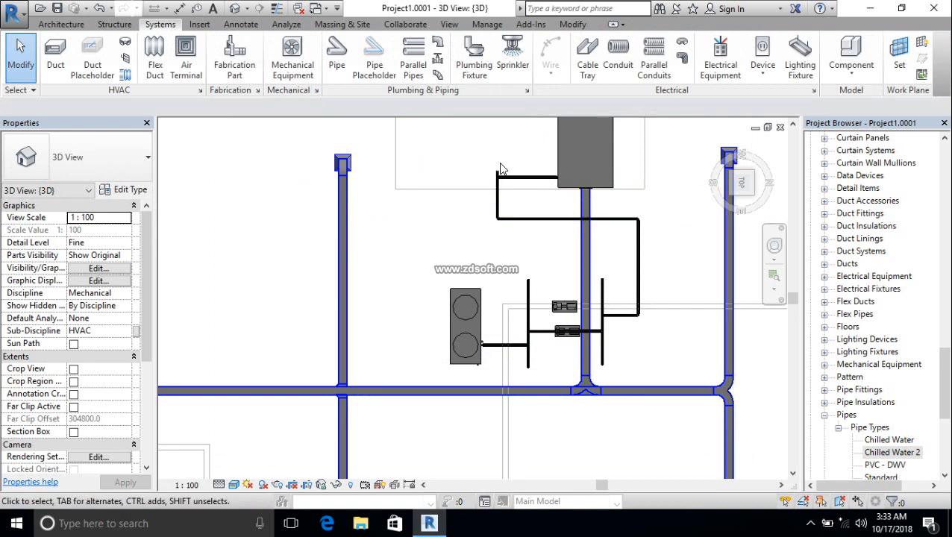
scroll(500, 168, "up", 6)
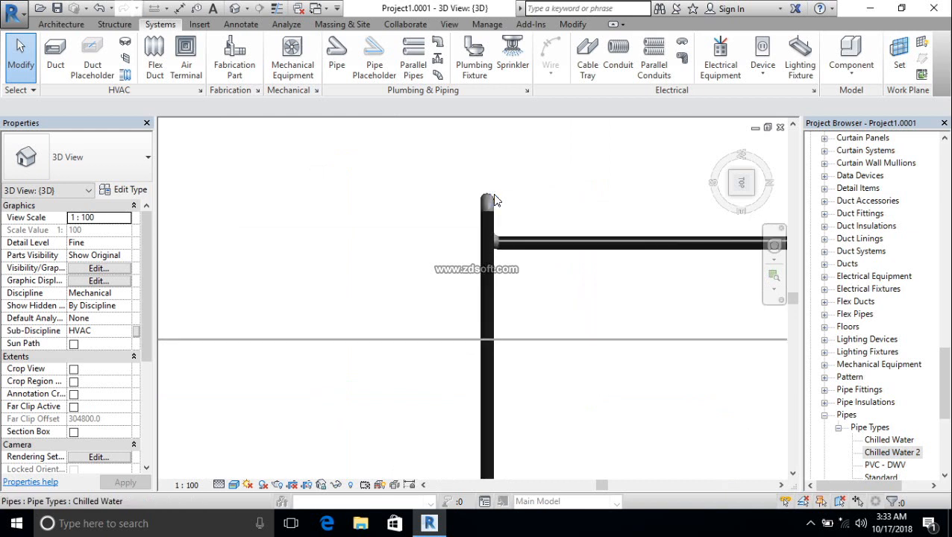
scroll(498, 287, "up", 2)
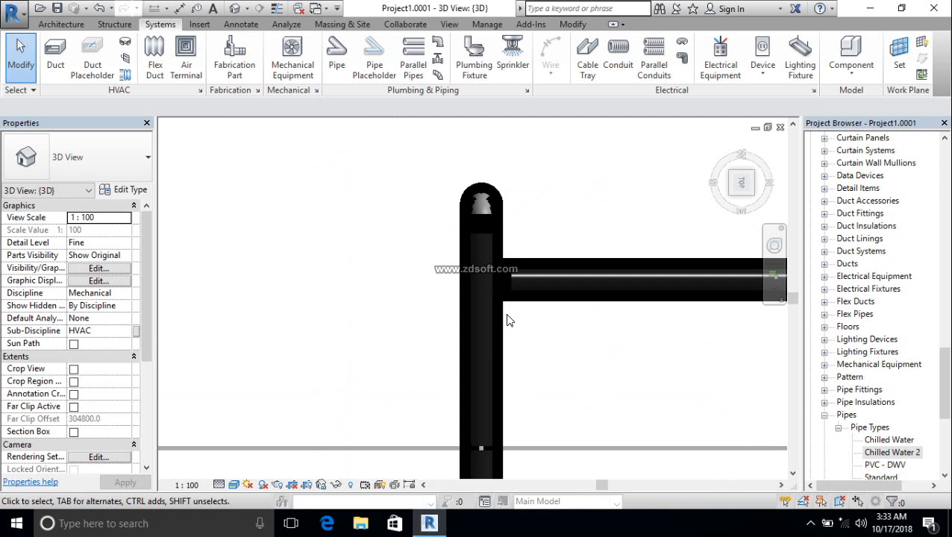
scroll(494, 233, "down", 8)
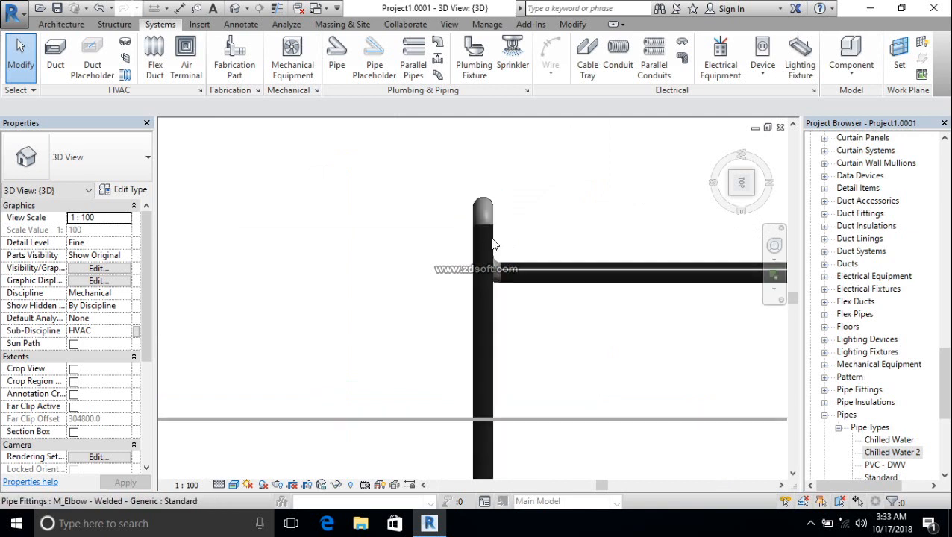
scroll(606, 294, "up", 3)
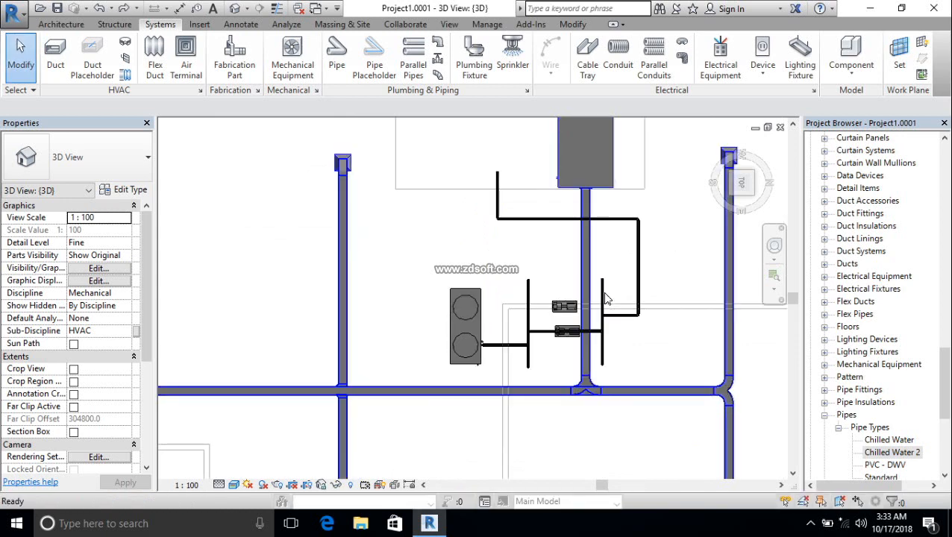
Undo the AHU pipe connection, the Inlet Diameter change and the whole pipe run drawn from the header beyond the duct
key("ctrl+z")
key("ctrl+z")
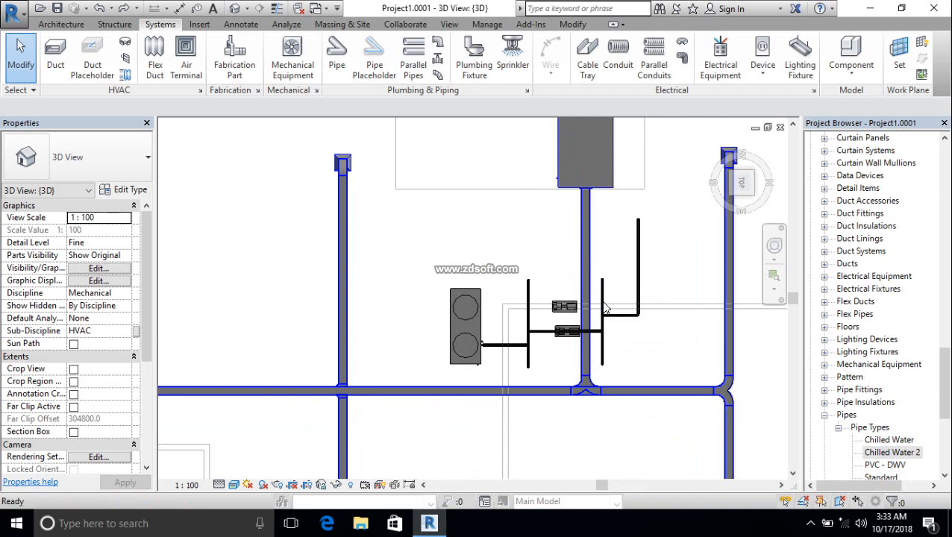
scroll(606, 304, "up", 2)
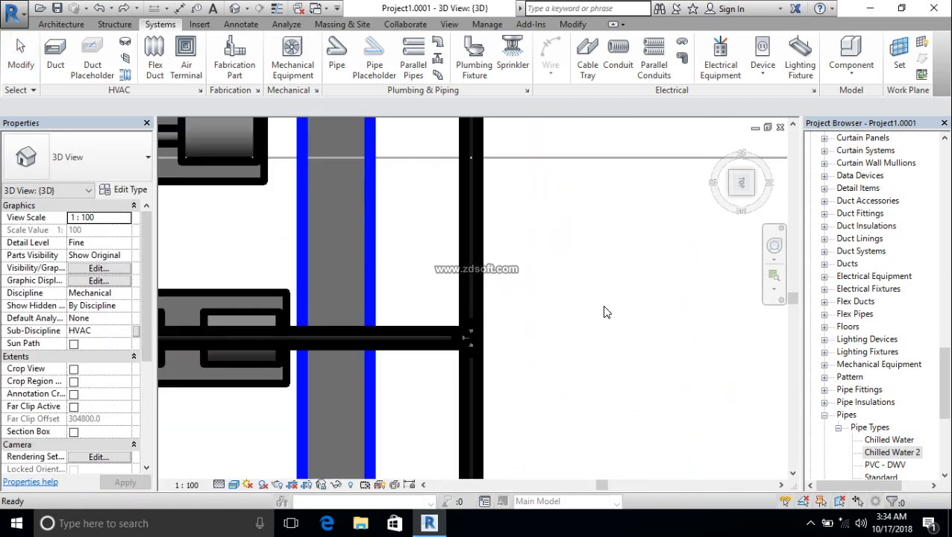
scroll(513, 254, "down", 2)
middle_click_drag(543, 348, 513, 448)
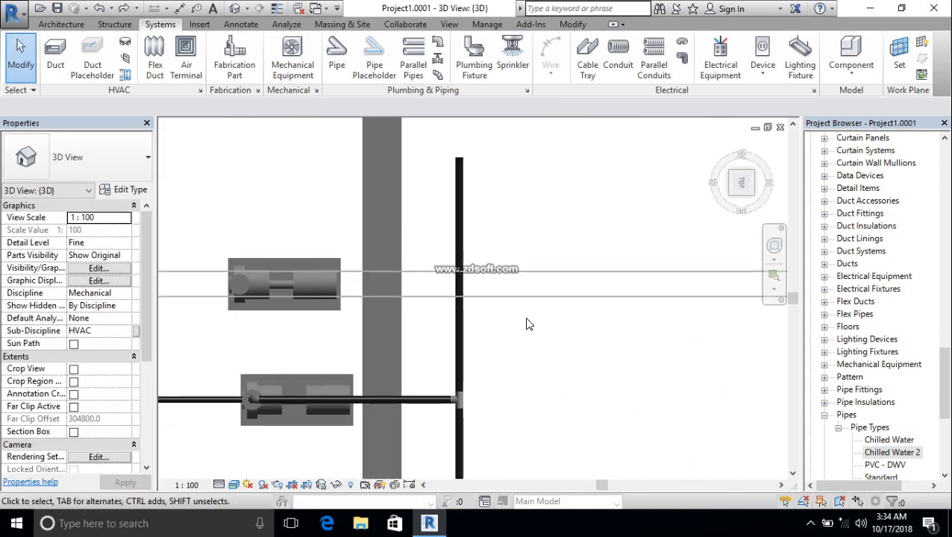
scroll(527, 294, "down", 3)
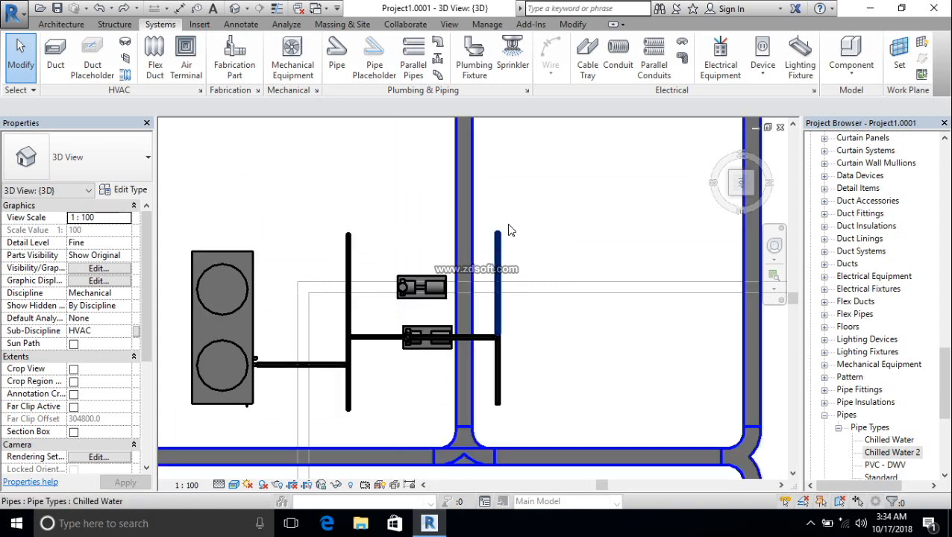
scroll(543, 228, "down", 2)
middle_click_drag(543, 228, 534, 294)
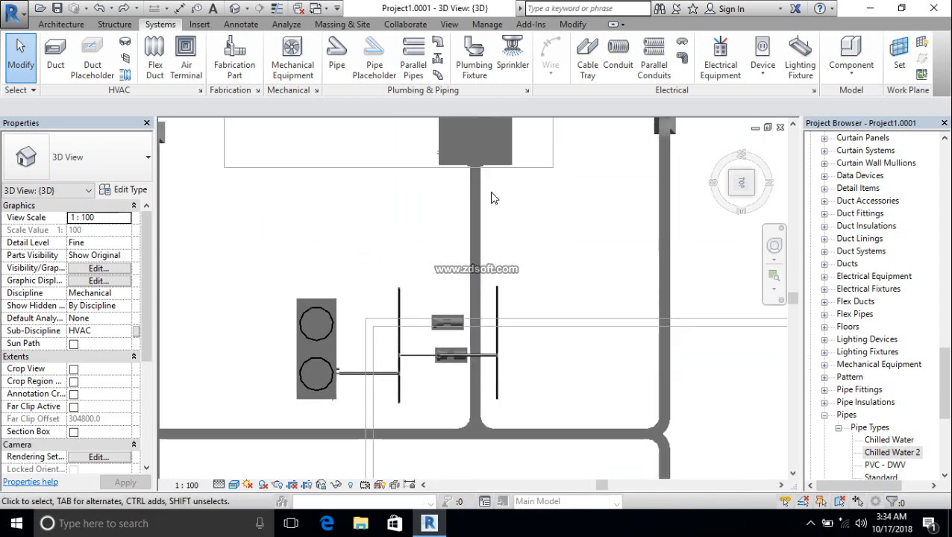
Try to connect the indoor AHU's 15 mm Hydronic Supply connector directly into the header beyond the duct
left_click(562, 204)
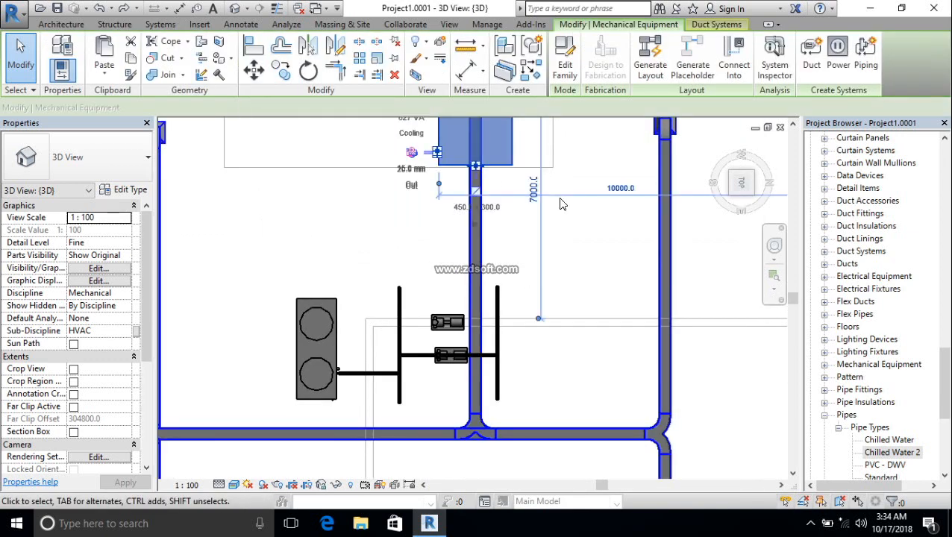
left_click(732, 68)
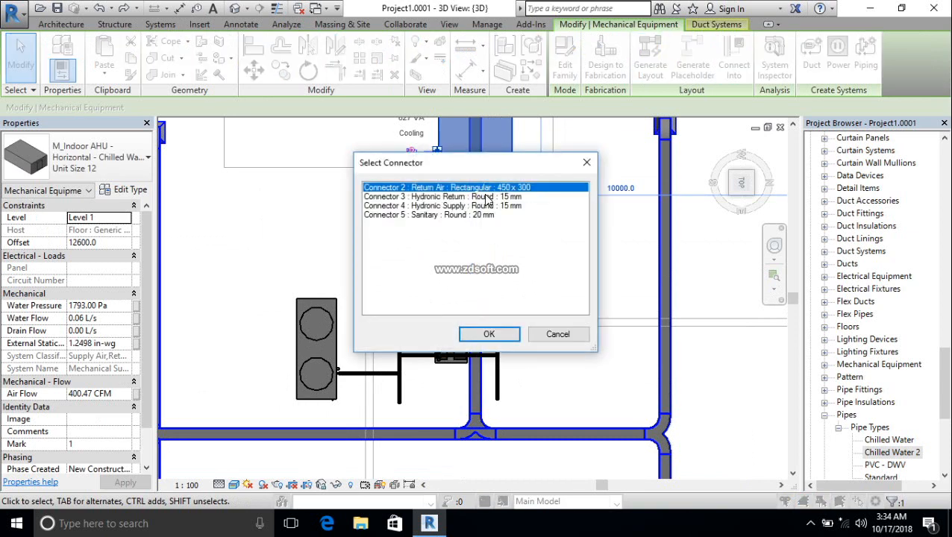
left_click(491, 205)
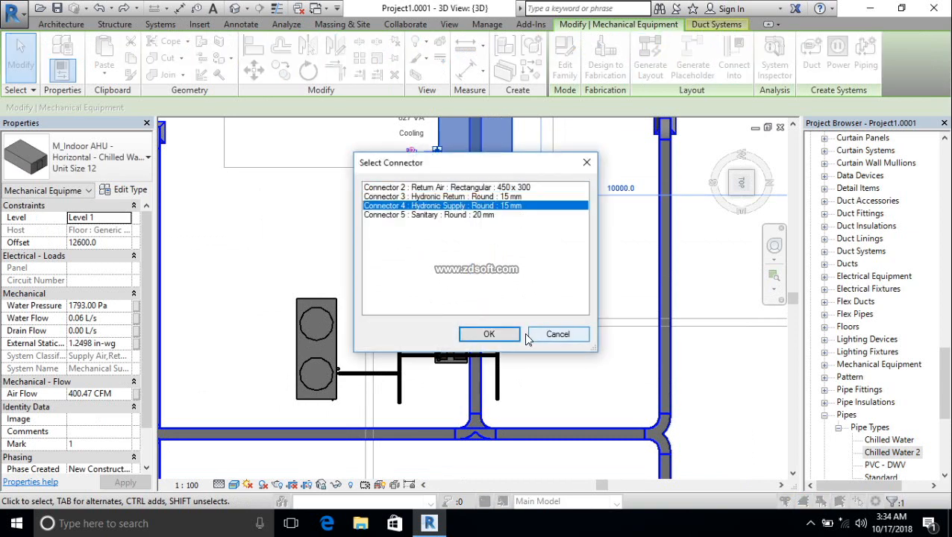
left_click(489, 333)
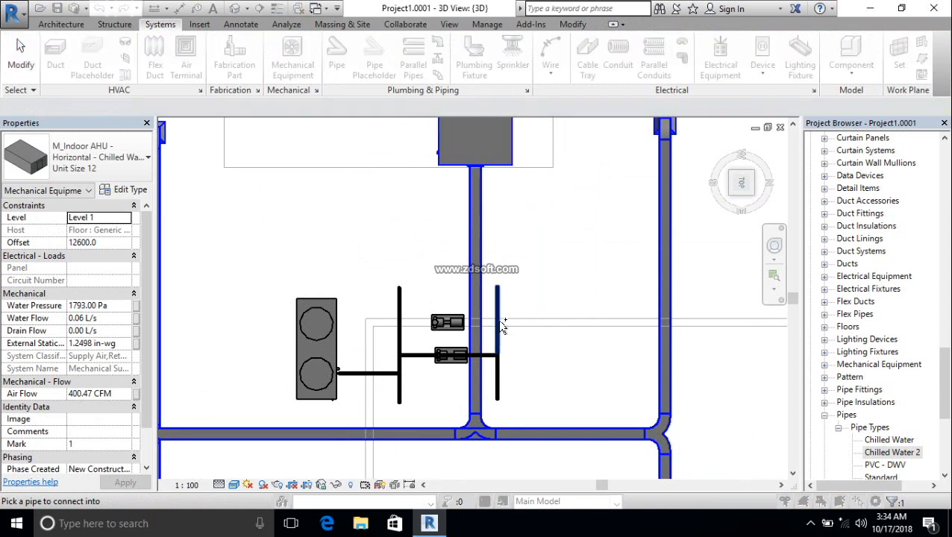
left_click(498, 325)
left_click(603, 347)
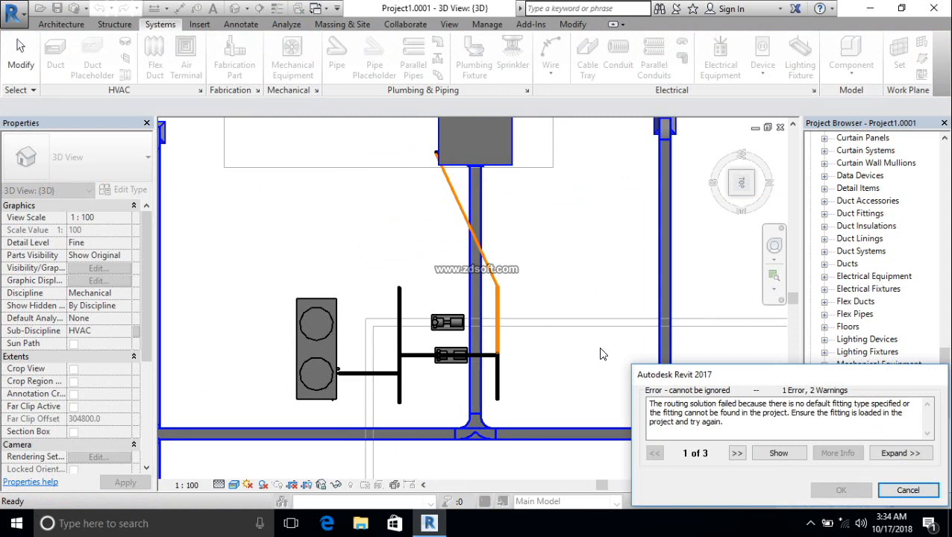
left_click(912, 490)
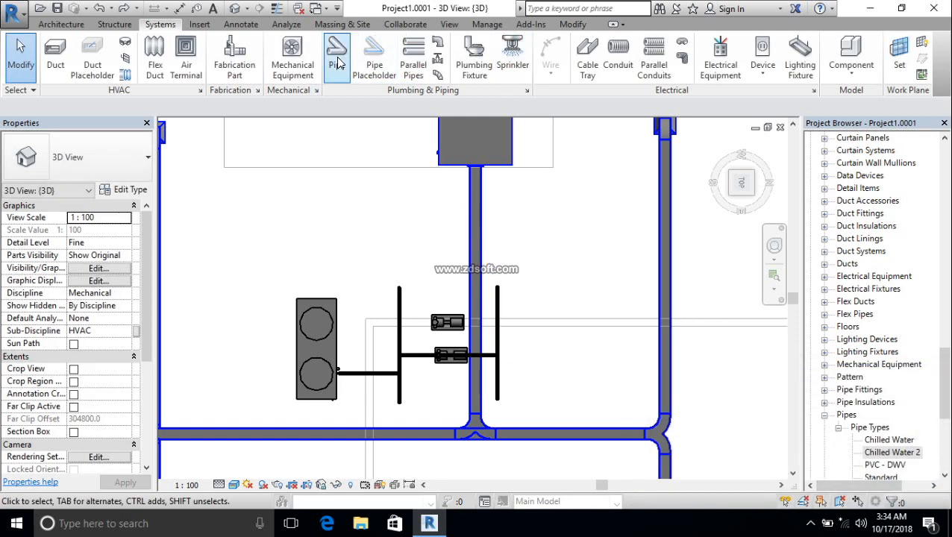
Draw a 50 mm Chilled Water pipe at 1300 mm offset from the header beyond the duct, about 960 mm perpendicular and away from the duct
left_click(338, 63)
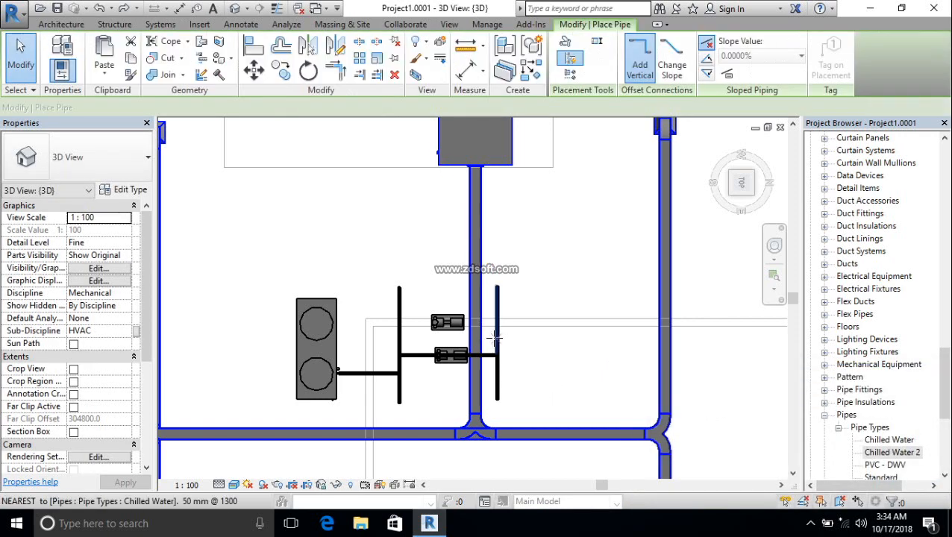
scroll(495, 338, "up", 8)
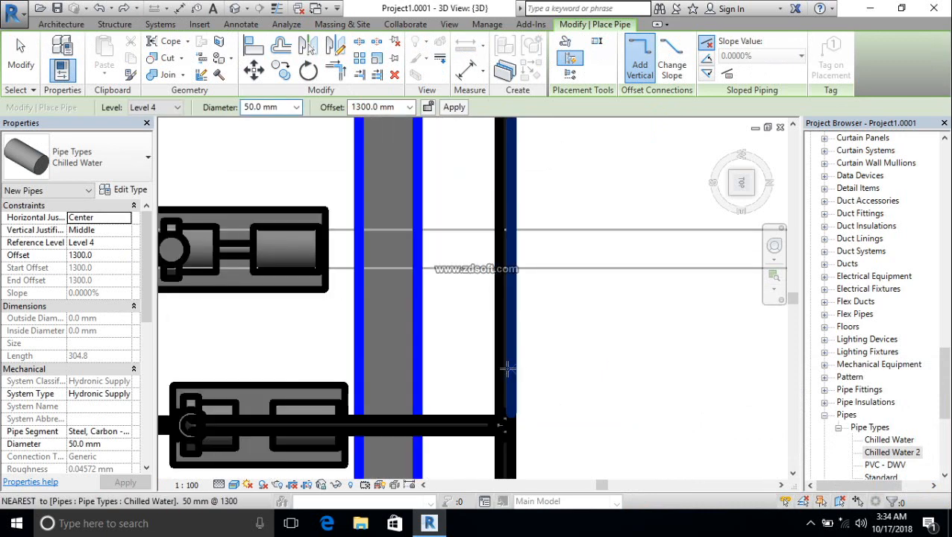
left_click(506, 369)
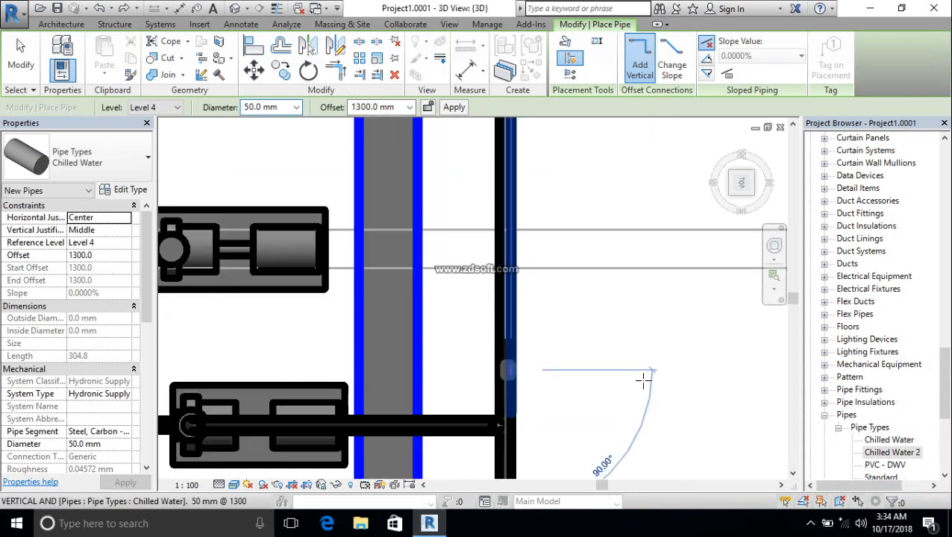
scroll(642, 375, "down", 3)
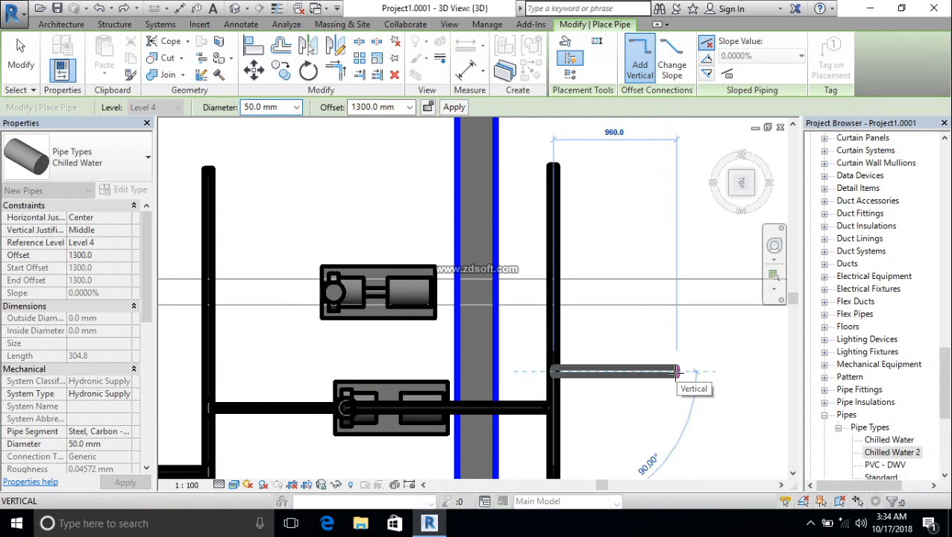
left_click(675, 373)
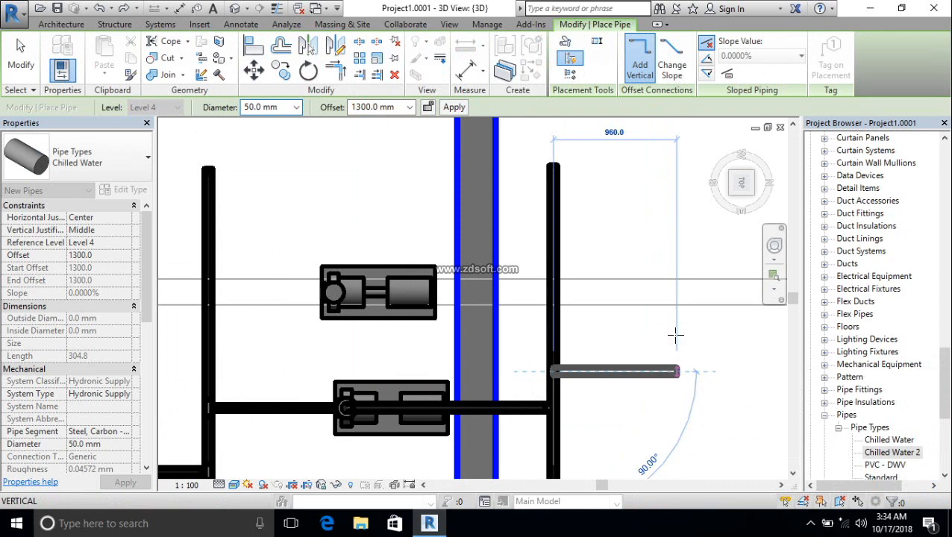
Continue the pipe run along the duct toward the AHU, about 4400 mm back across the duct, and about 2600 mm beside the AHU
scroll(673, 202, "down", 2)
middle_click_drag(679, 335, 679, 411)
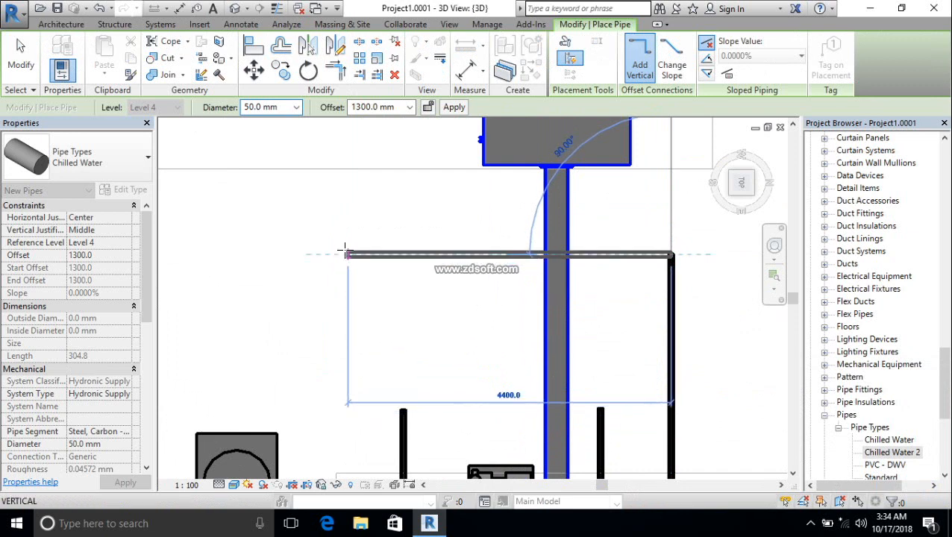
left_click(357, 148)
middle_click_drag(361, 152, 350, 282)
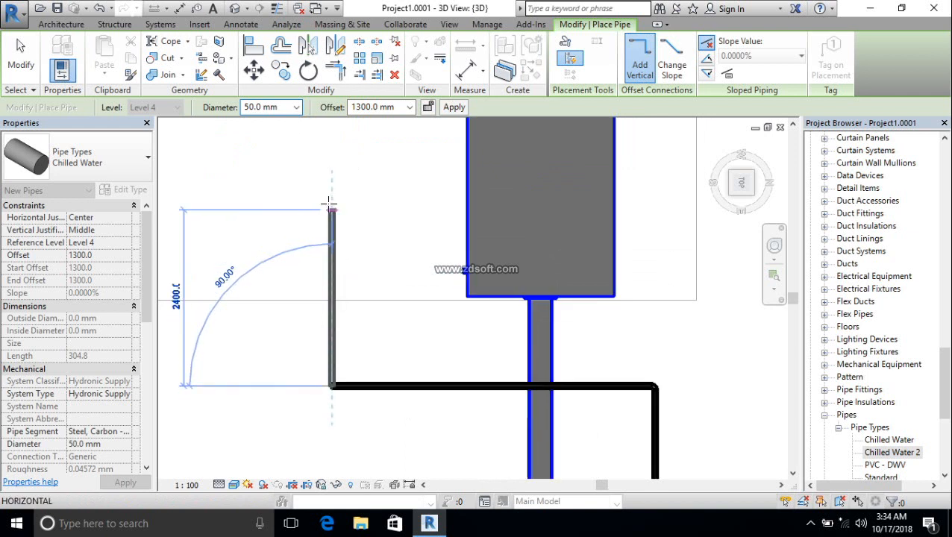
left_click(332, 197)
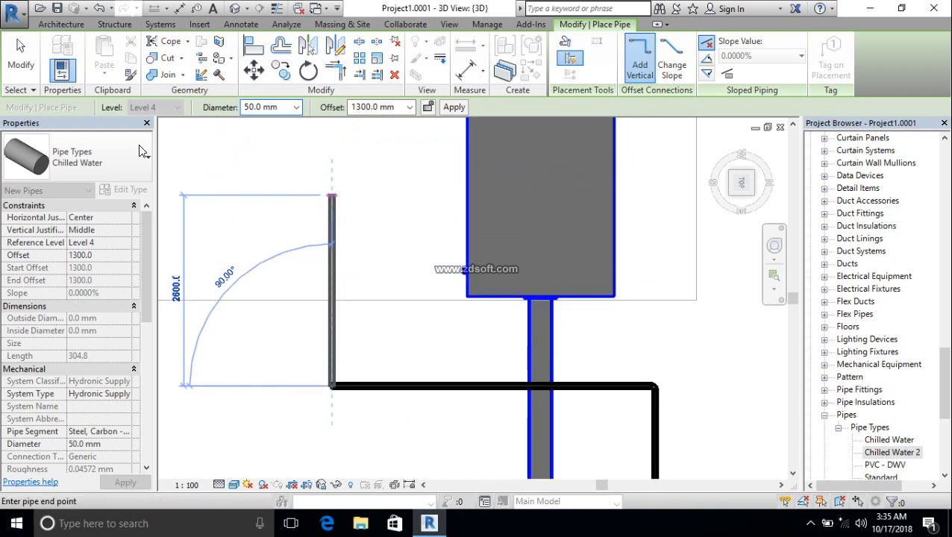
left_click(21, 53)
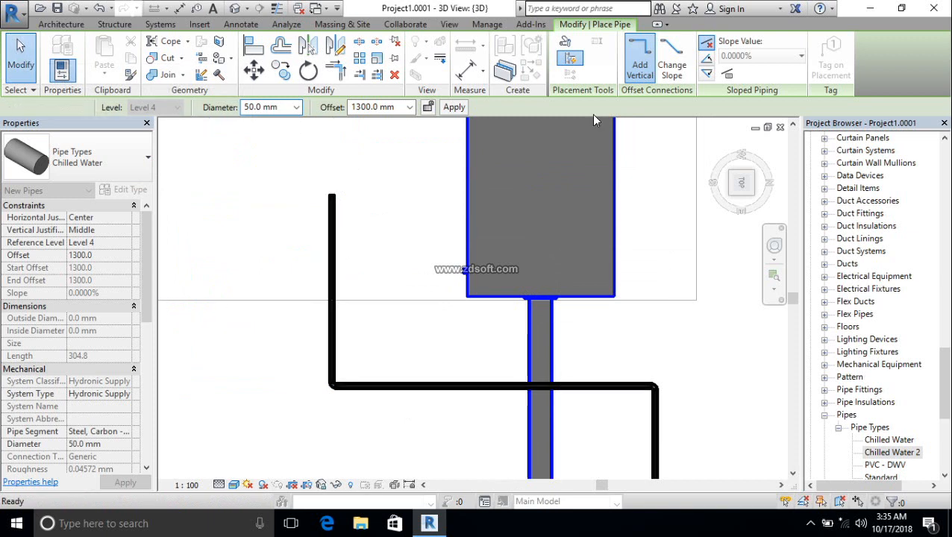
Check the diameter of the new run's end pipe and set the indoor AHU type's Inlet Diameter to 50 mm
left_click(333, 210)
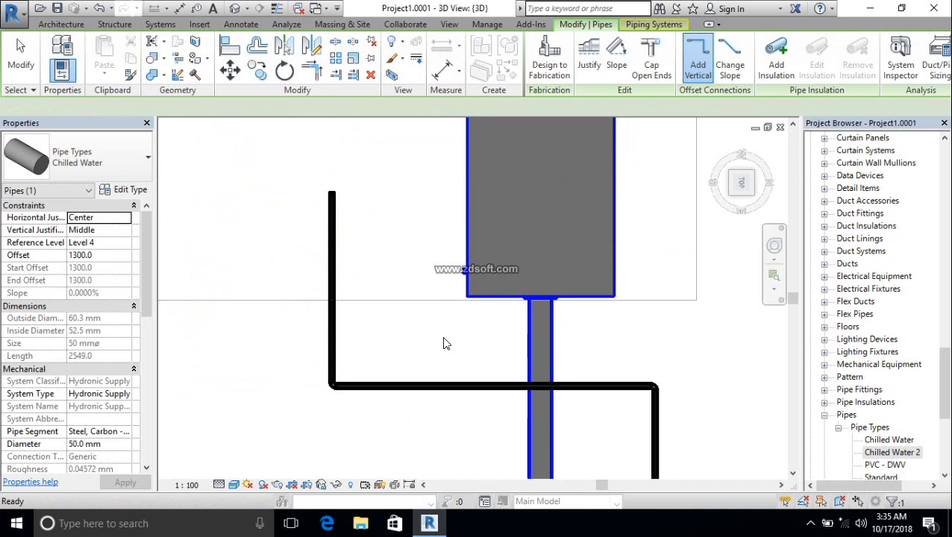
left_click(38, 59)
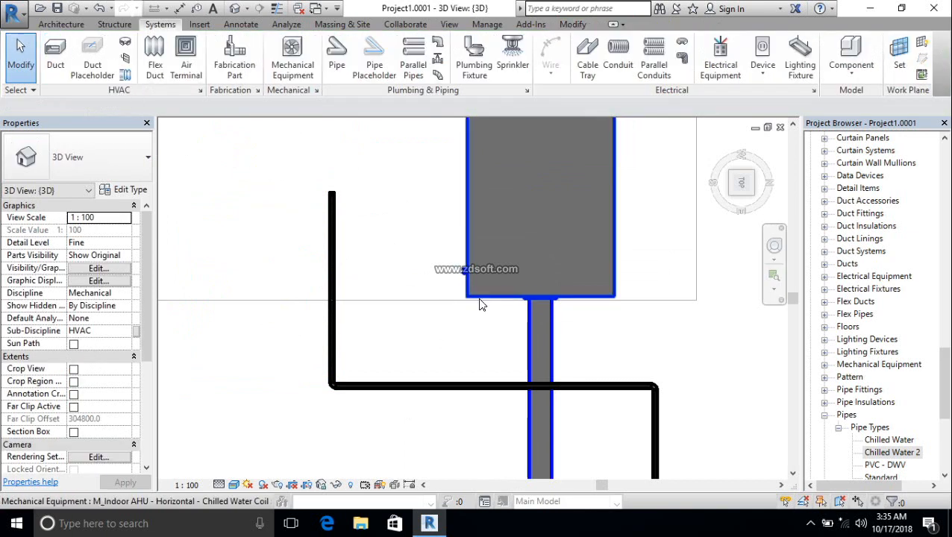
left_click(541, 328)
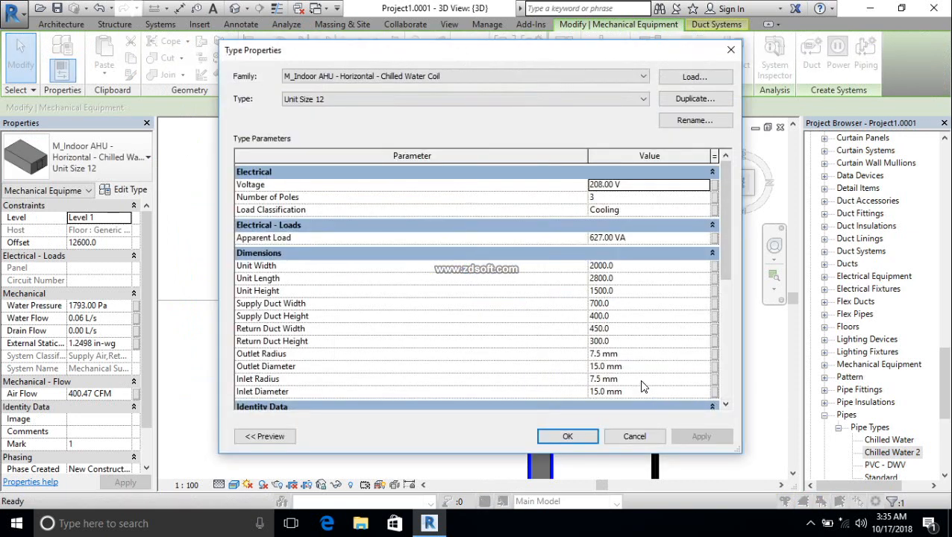
left_click(638, 391)
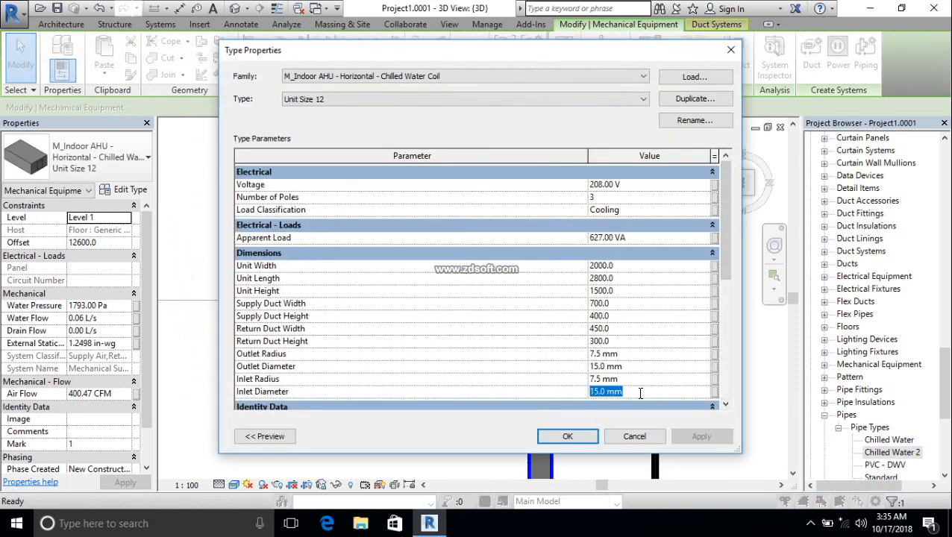
type("50")
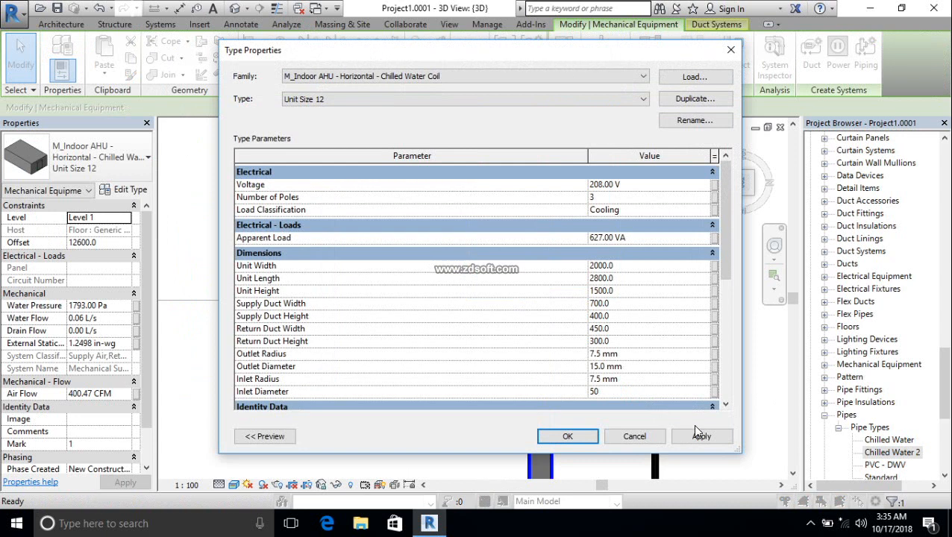
left_click(697, 436)
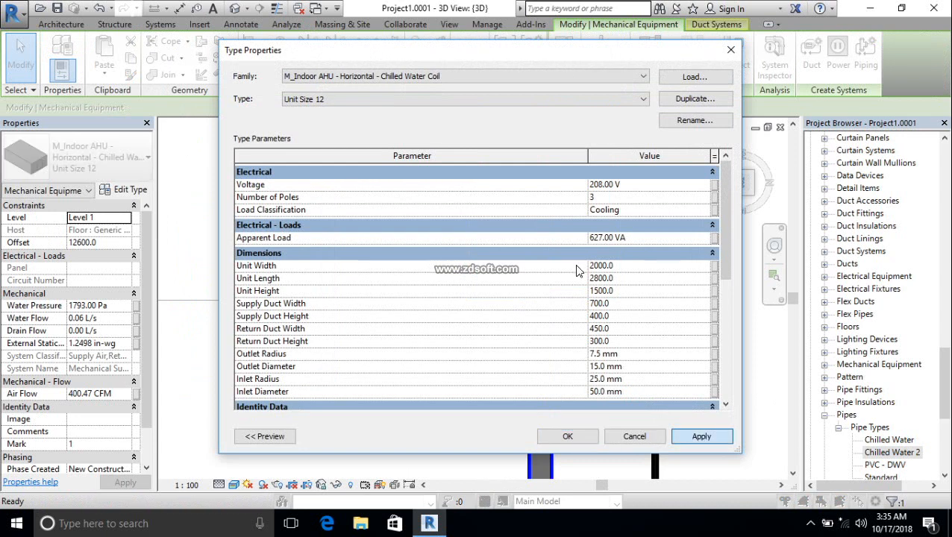
Connect the indoor AHU's 50 mm Hydronic Supply connector into the new chilled water pipe running beside the unit
key("Return")
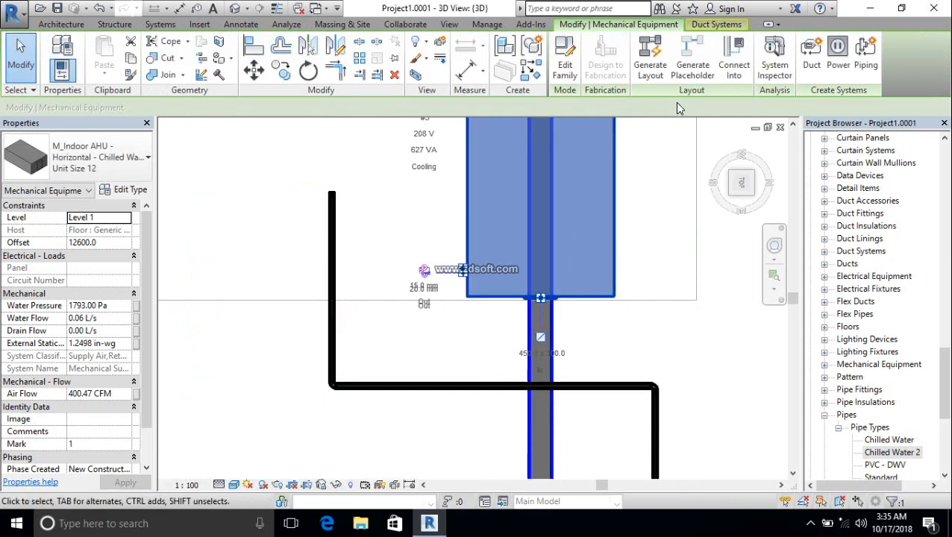
left_click(734, 58)
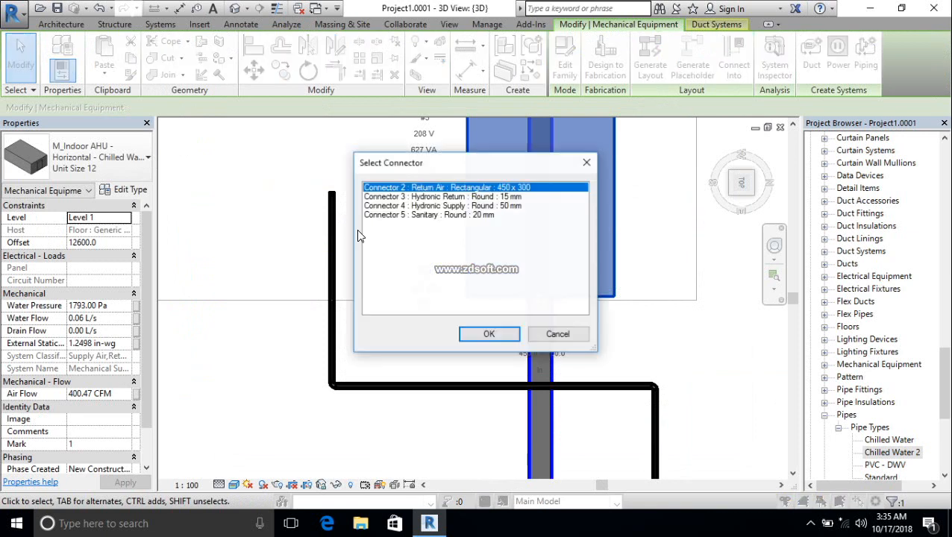
left_click(463, 206)
left_click(491, 334)
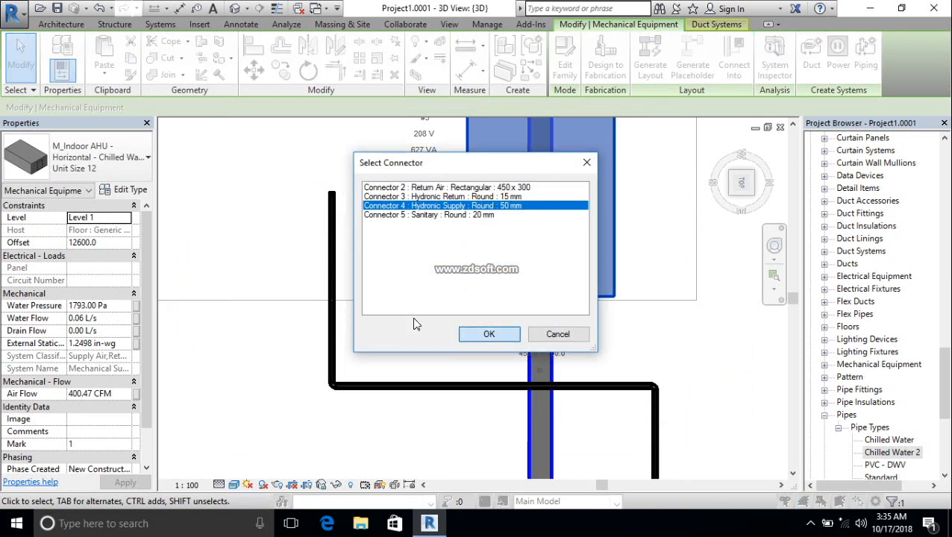
left_click(332, 275)
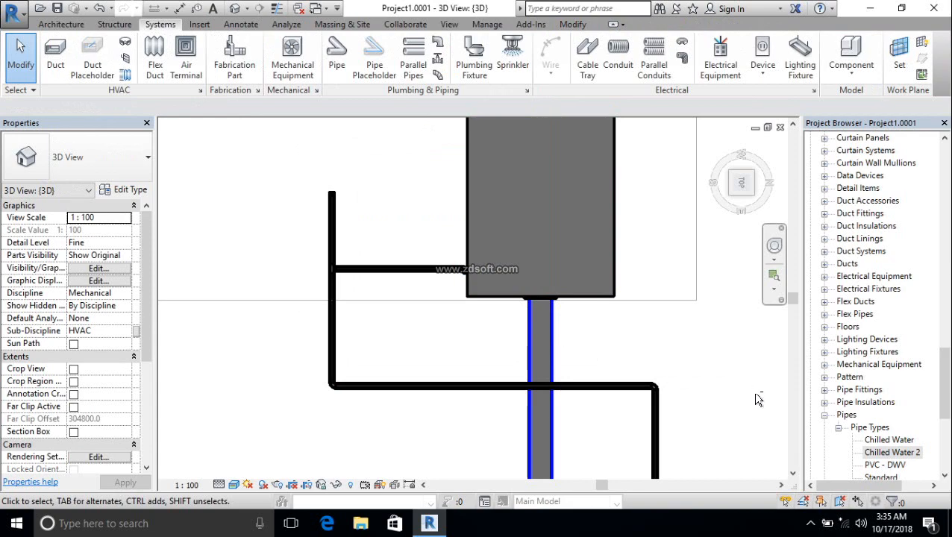
Examine the pumps, the chilled water headers and the run between them and the AHU in 3D
middle_click_drag(757, 399, 667, 318, "shift")
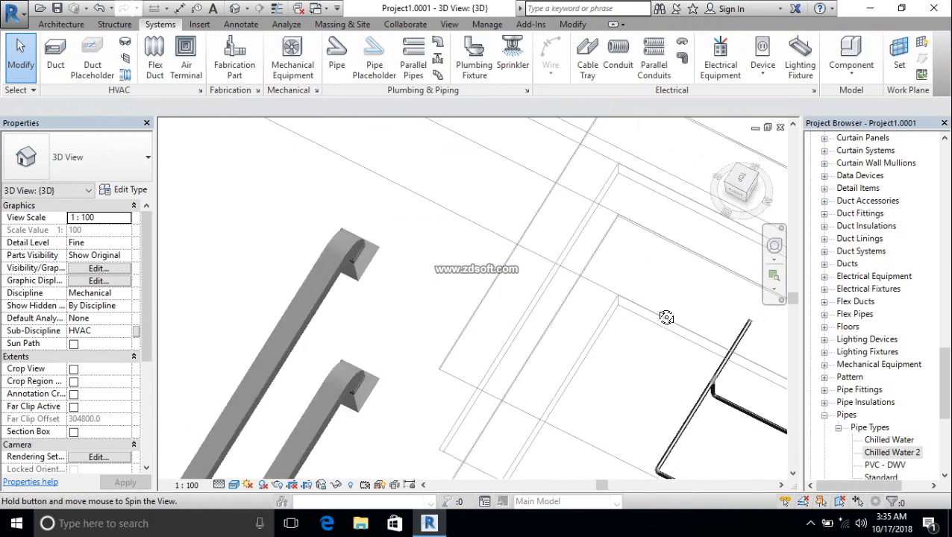
scroll(647, 325, "down", 6)
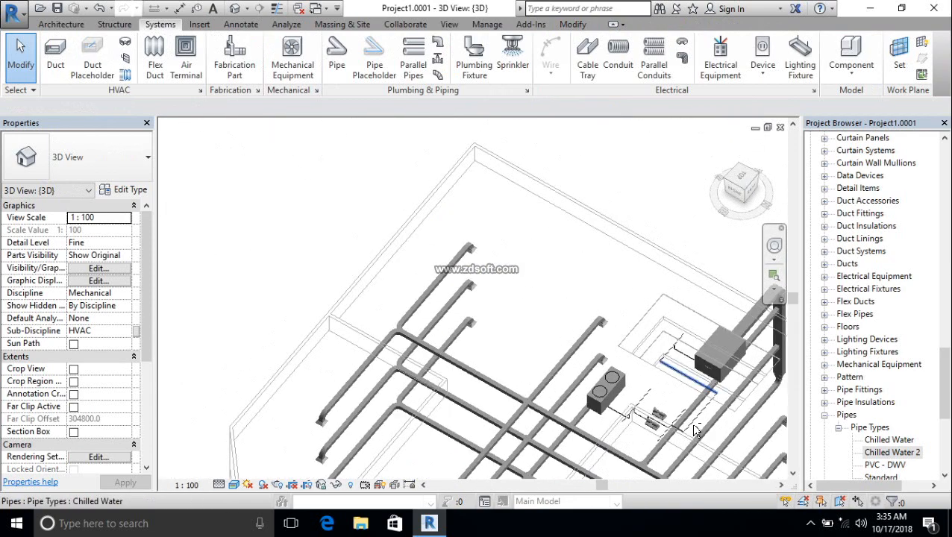
middle_click_drag(694, 431, 371, 313, "shift")
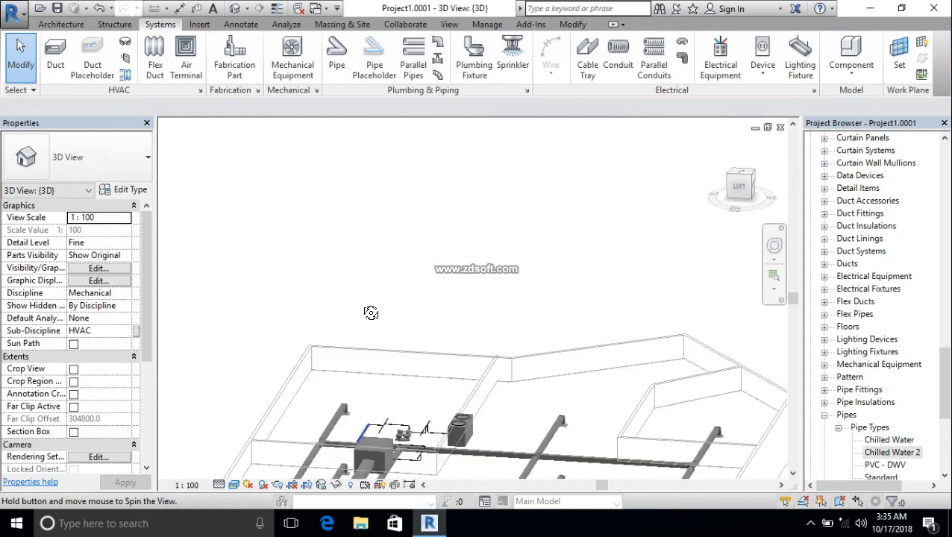
scroll(388, 431, "up", 3)
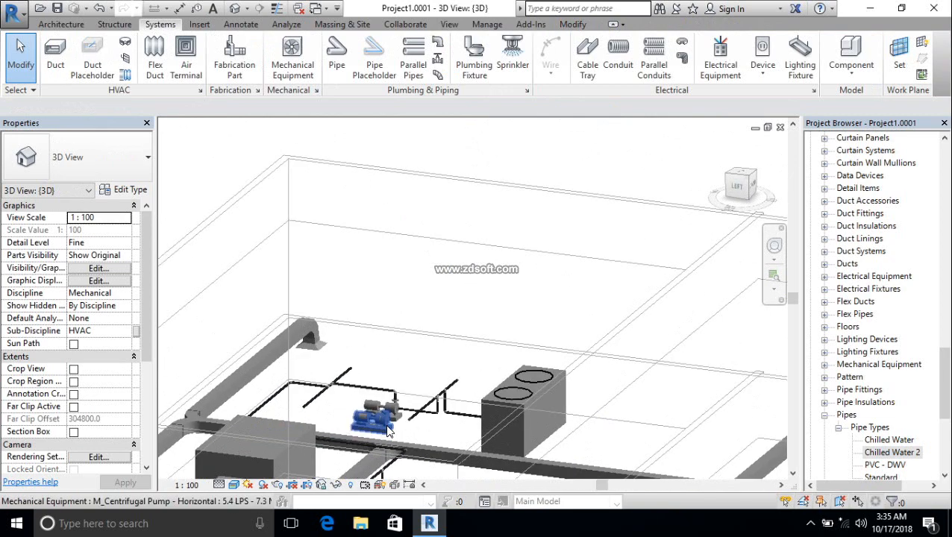
scroll(388, 432, "up", 3)
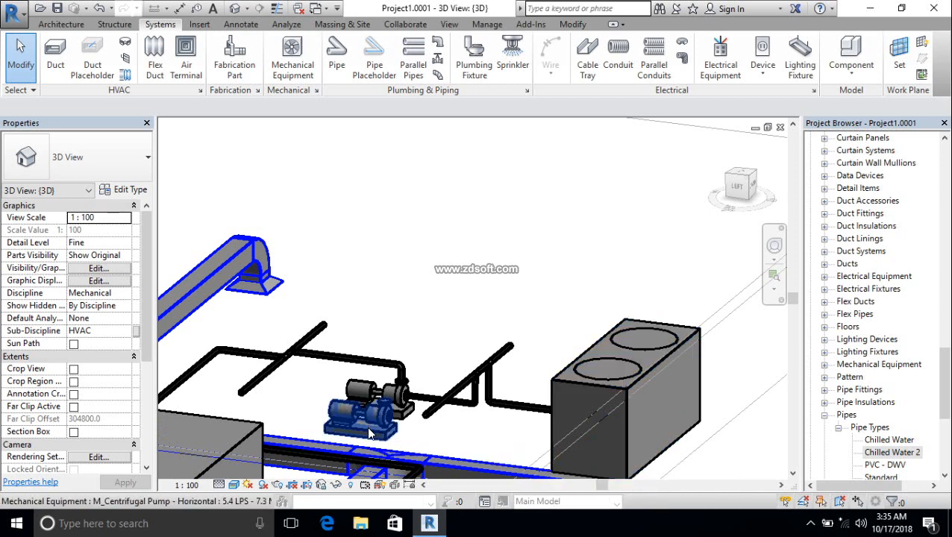
middle_click_drag(376, 435, 517, 355)
scroll(437, 284, "up", 6)
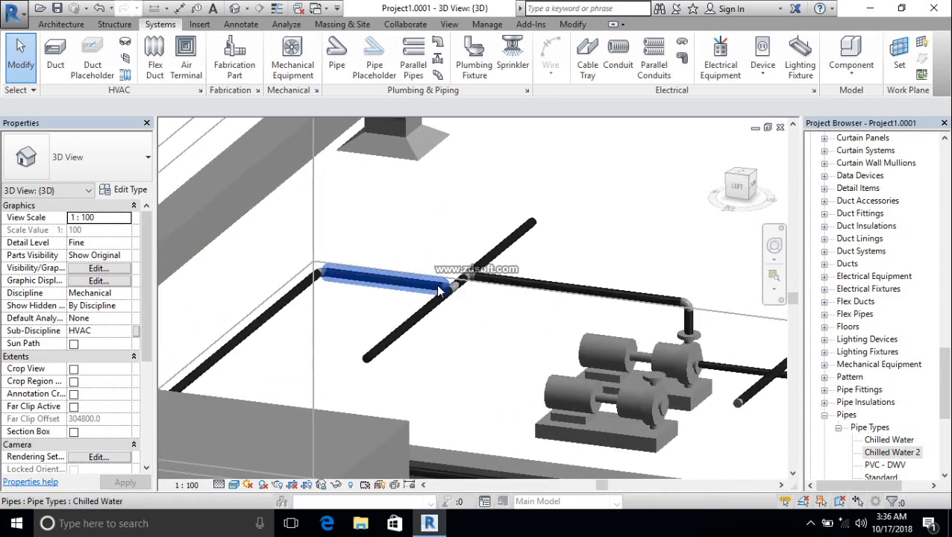
middle_click_drag(448, 301, 687, 269)
scroll(690, 267, "down", 2)
middle_click_drag(472, 367, 493, 198)
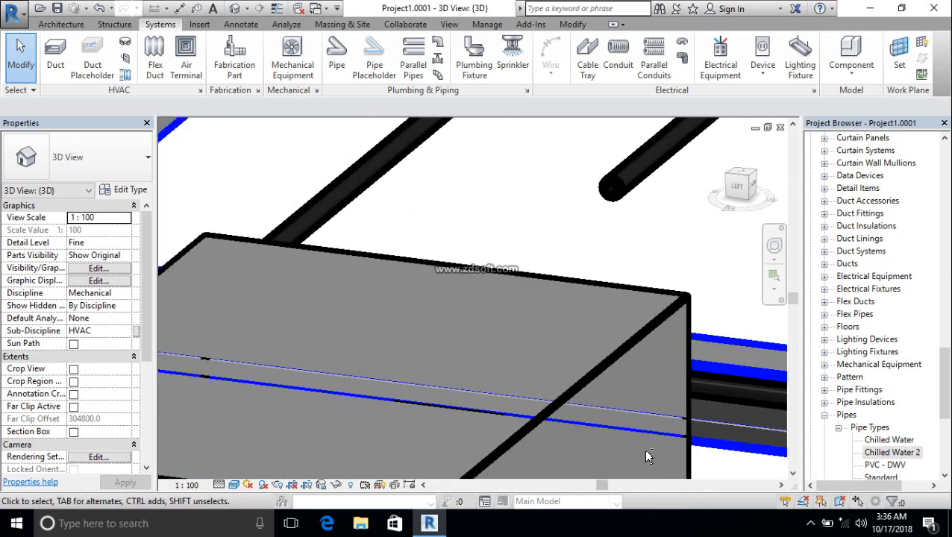
Examine the AHU's new branch connection and follow its pipe run back to the header from the front side
middle_click_drag(644, 448, 578, 391, "shift")
scroll(578, 390, "down", 5)
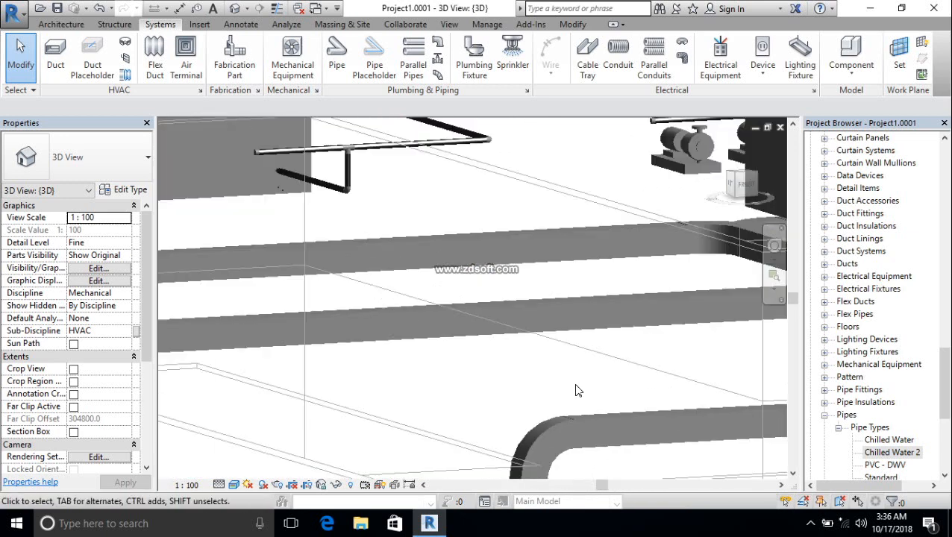
scroll(444, 252, "up", 3)
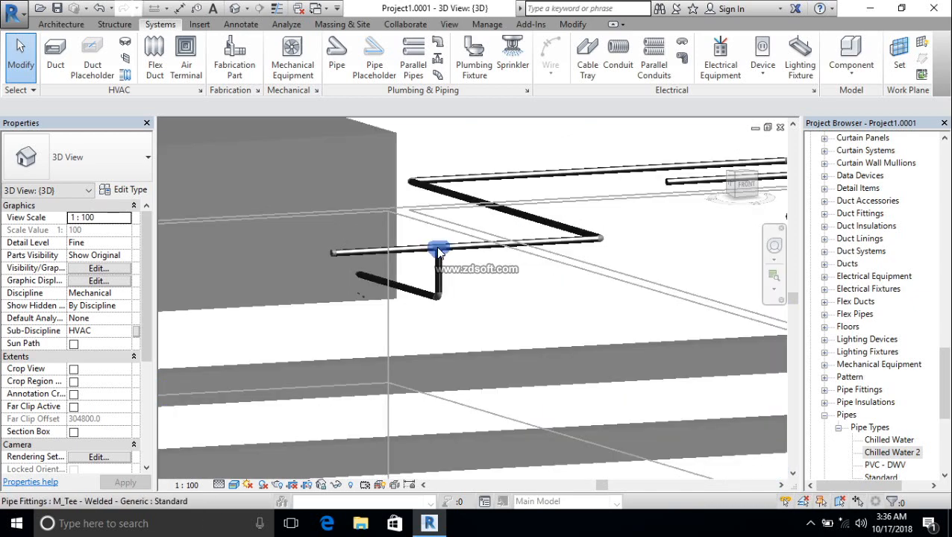
scroll(616, 236, "down", 2)
middle_click_drag(607, 252, 474, 330)
scroll(566, 262, "up", 3)
scroll(574, 294, "up", 2)
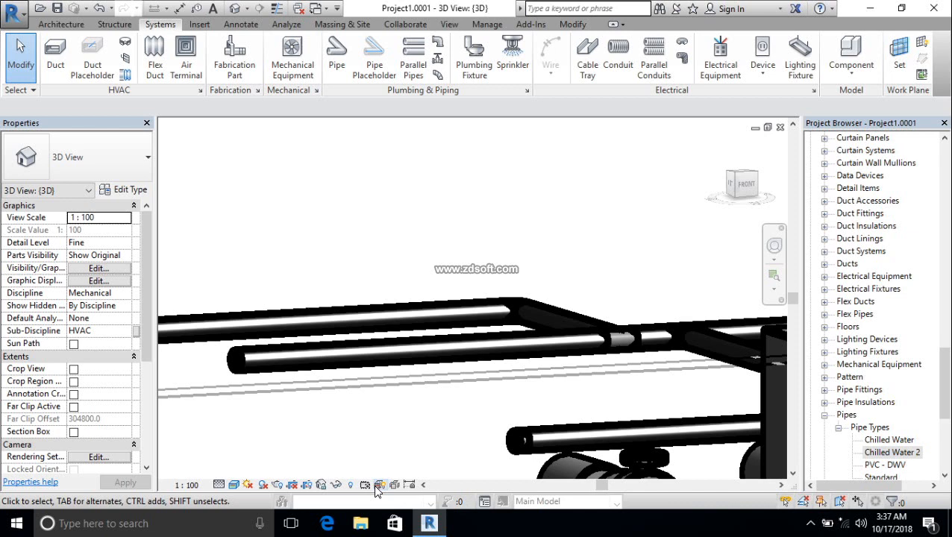
scroll(380, 467, "down", 4)
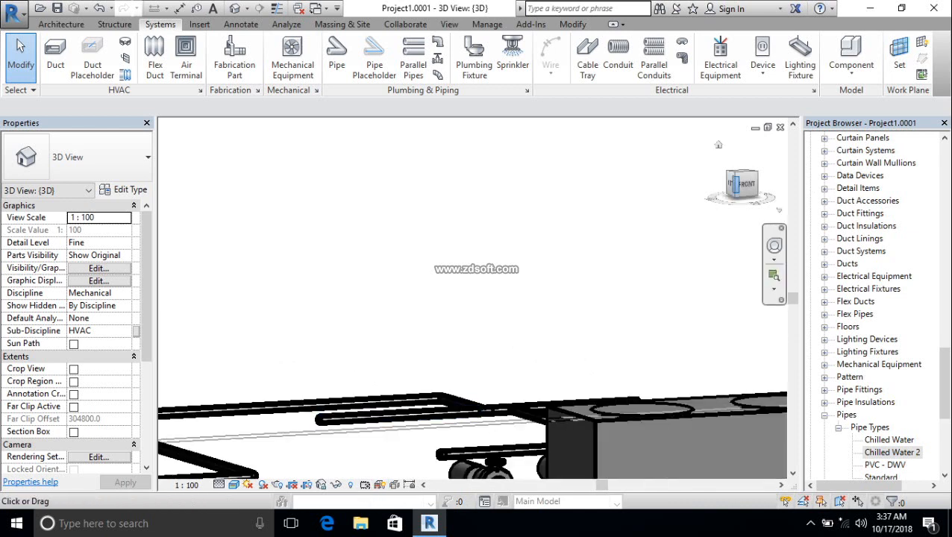
Undo the AHU connection and the whole chilled water run drawn from the header beyond the duct, as seen from above
left_click_drag(749, 183, 754, 205)
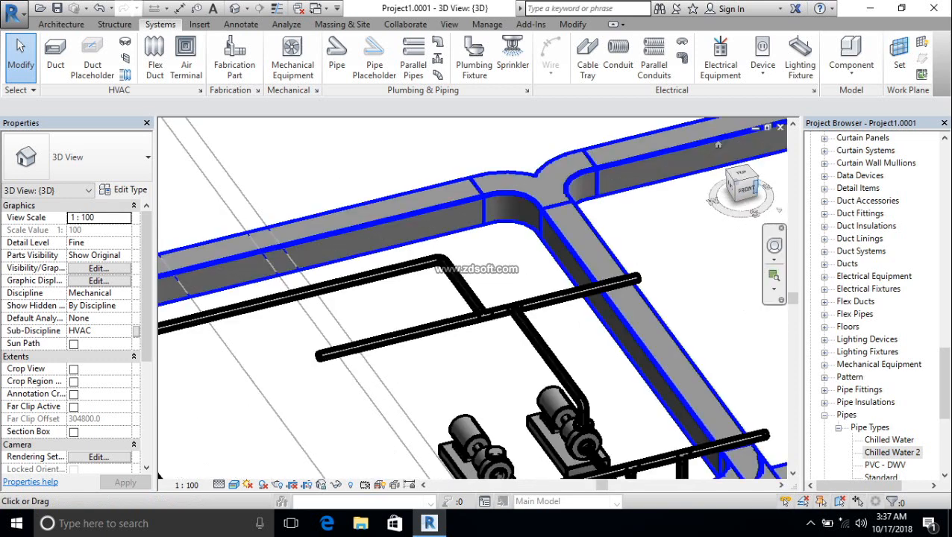
middle_click_drag(621, 366, 598, 264)
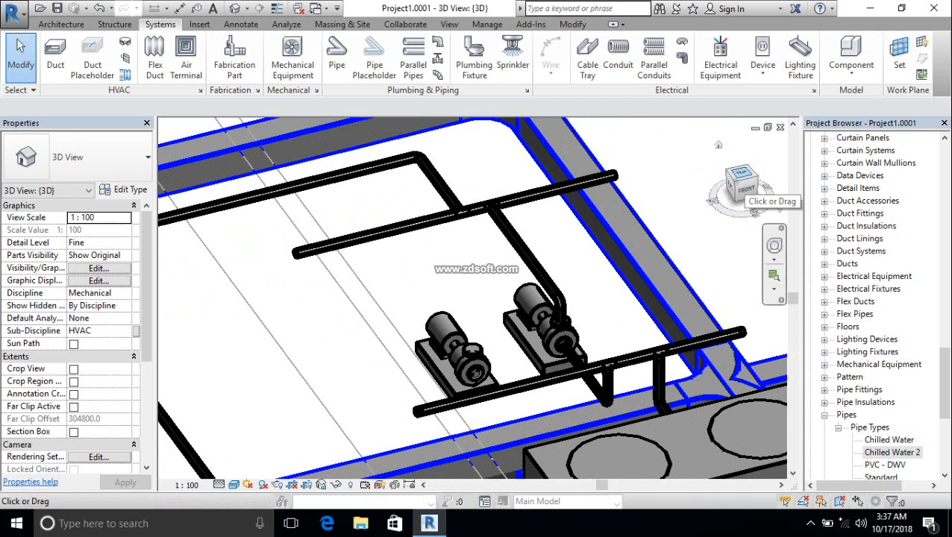
left_click(740, 174)
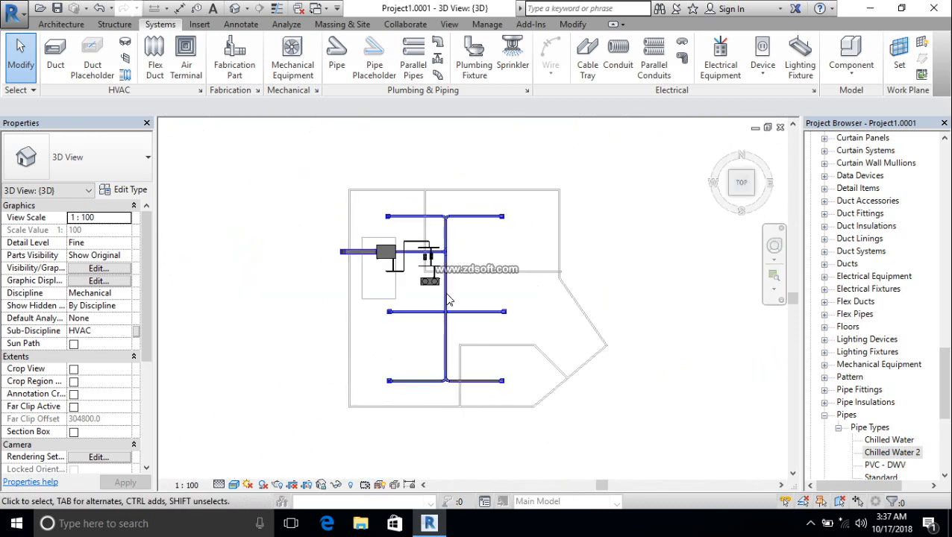
middle_click_drag(646, 367, 476, 393)
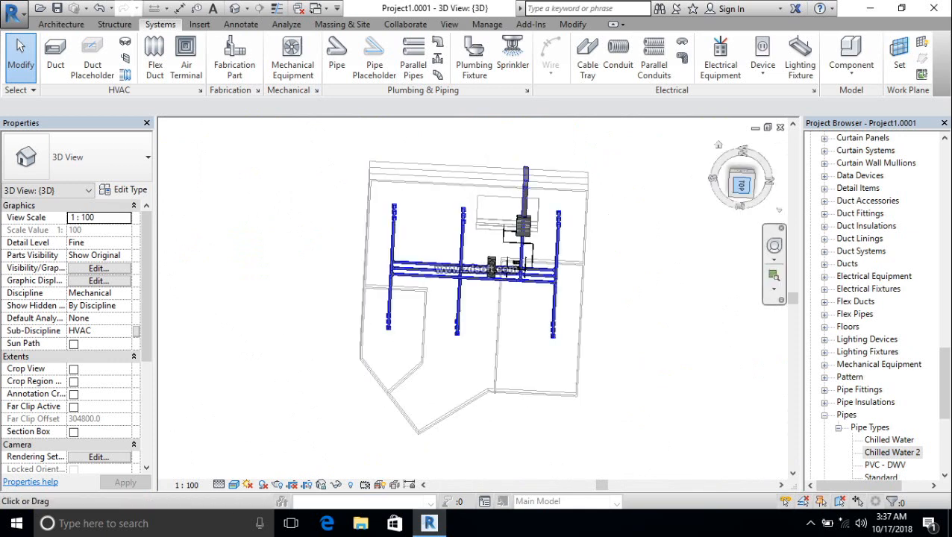
left_click(740, 186)
scroll(513, 254, "up", 2)
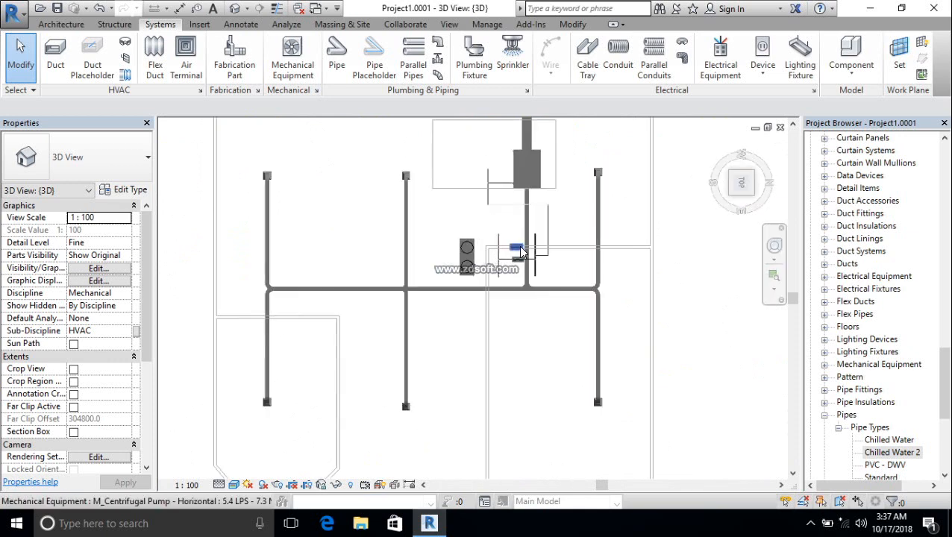
scroll(521, 253, "up", 5)
middle_click_drag(582, 287, 567, 393)
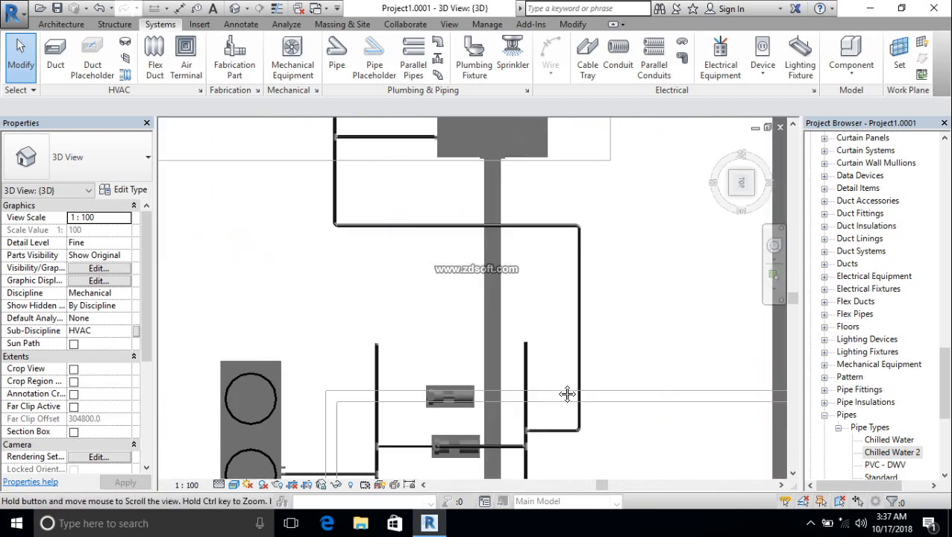
scroll(567, 394, "down", 1)
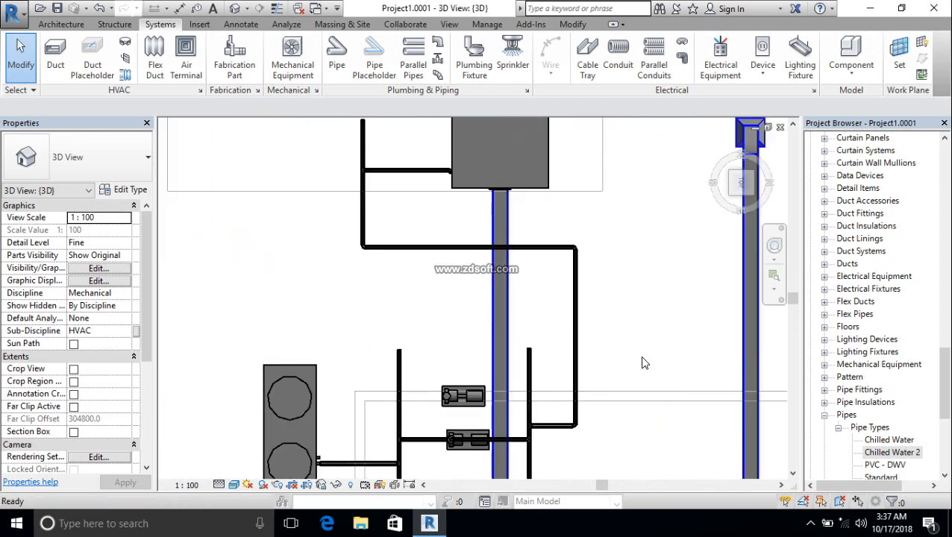
key("ctrl+z")
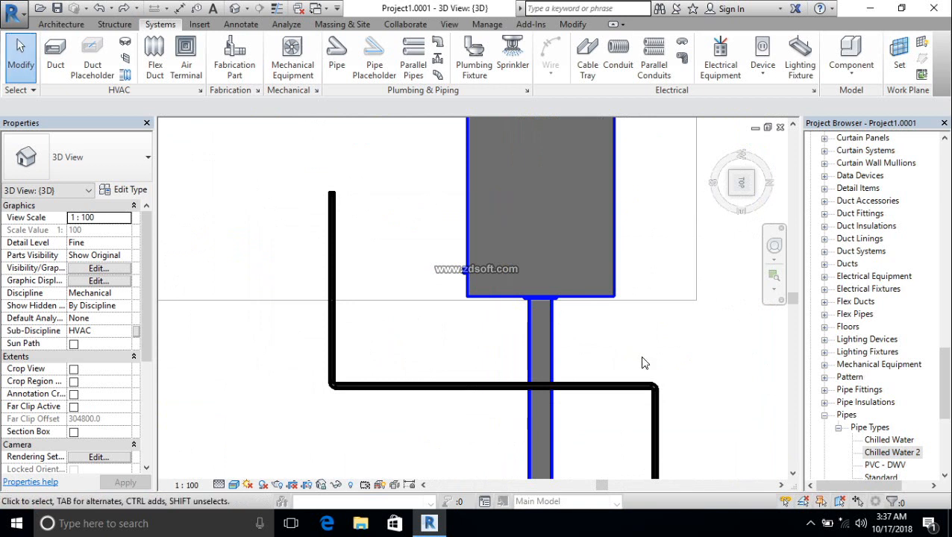
key("ctrl+z")
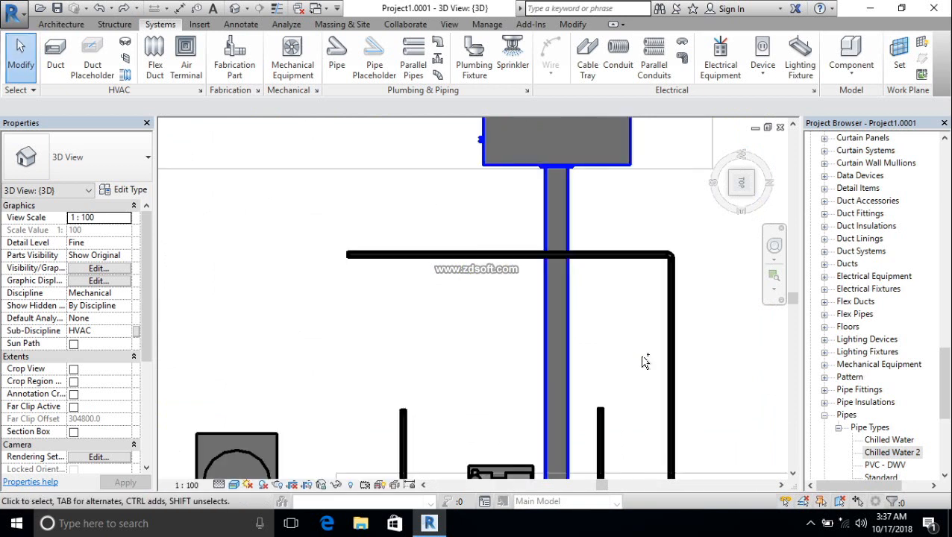
key("ctrl+z")
key("ctrl+z")
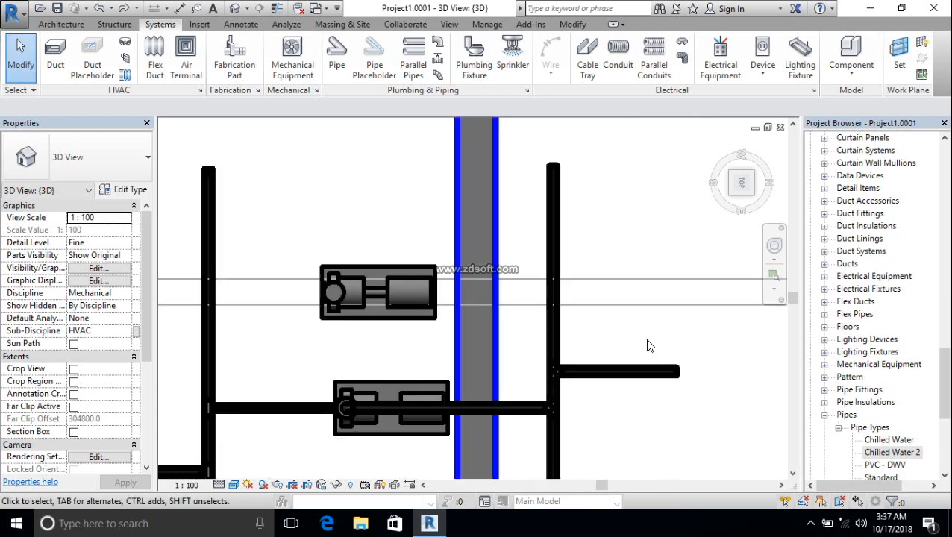
key("ctrl+z")
key("ctrl+z")
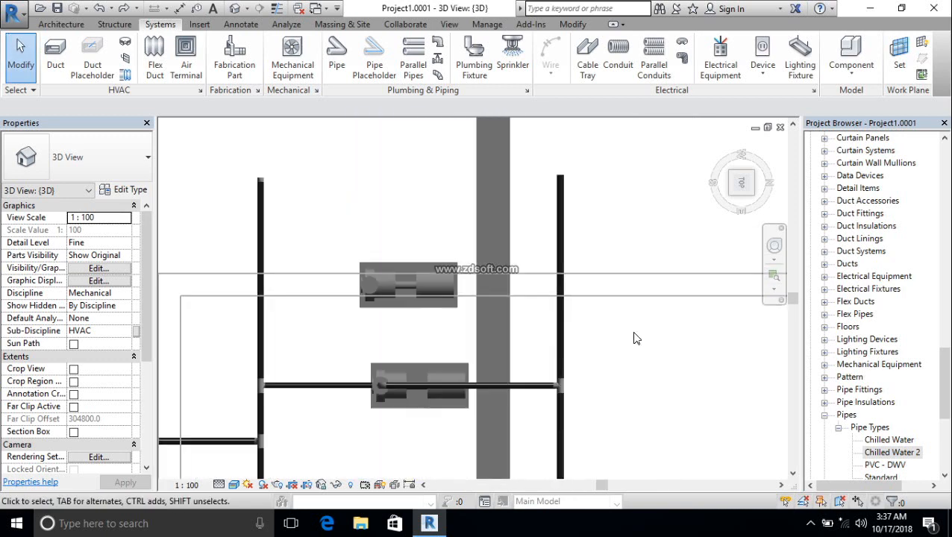
Create a vertical 50 mm Chilled Water pipe from the header beyond the duct, between the two pumps' positions, down to 700 mm offset
middle_click_drag(629, 329, 619, 273)
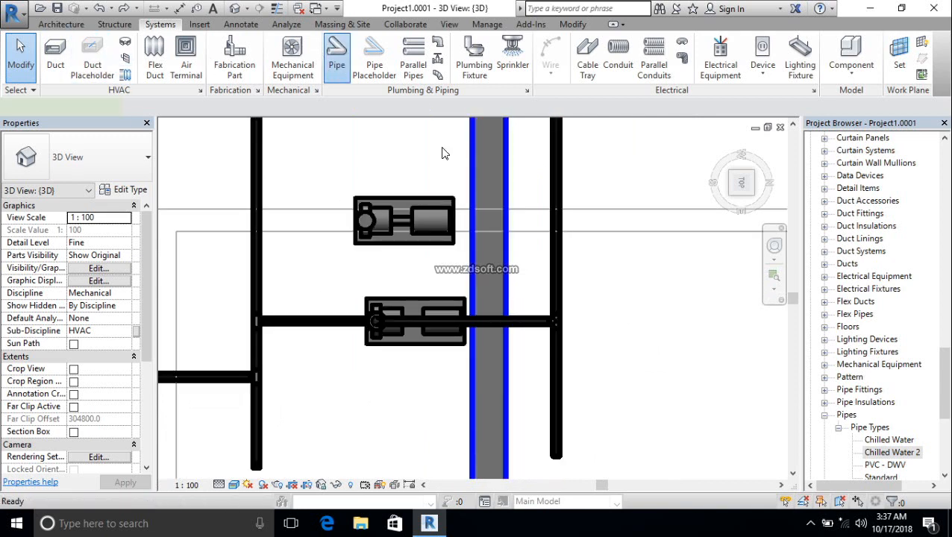
key("p")
key("i")
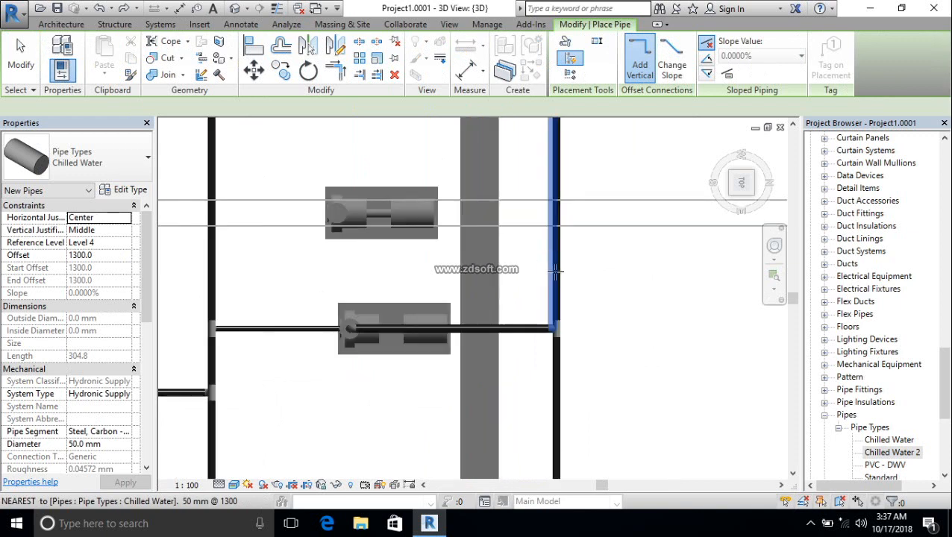
scroll(555, 273, "up", 5)
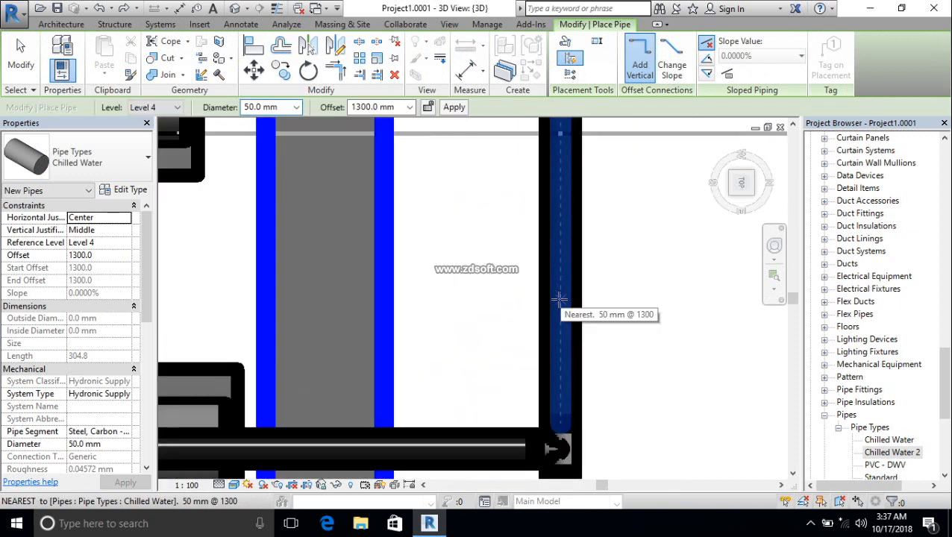
left_click(559, 223)
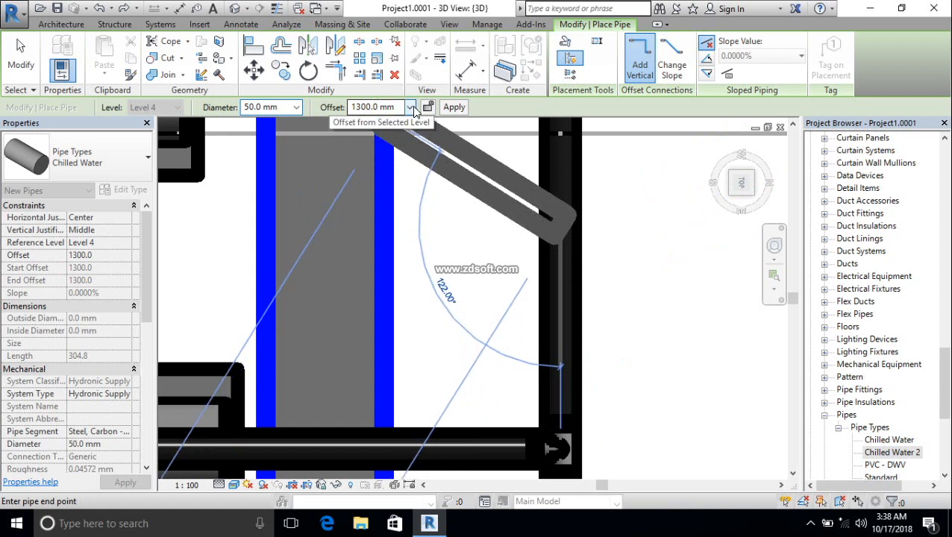
left_click(411, 107)
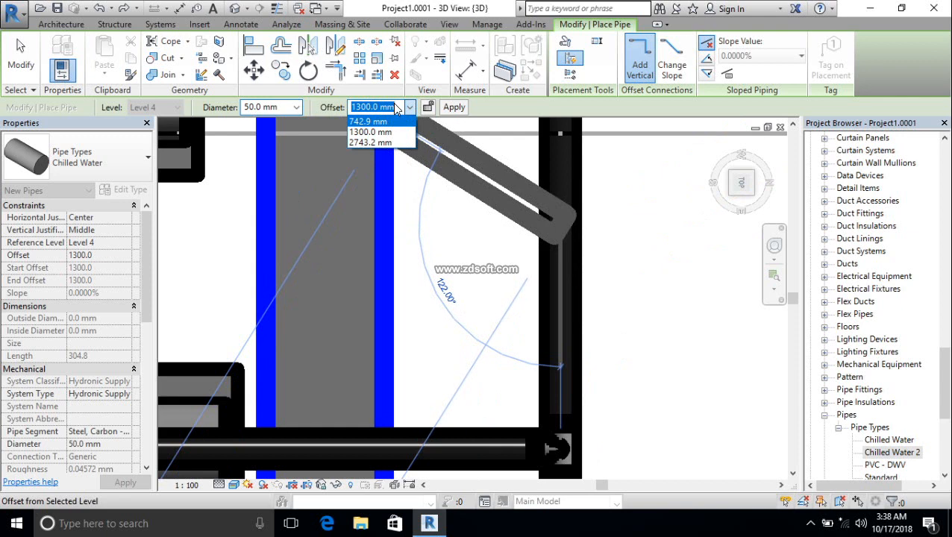
left_click(396, 109)
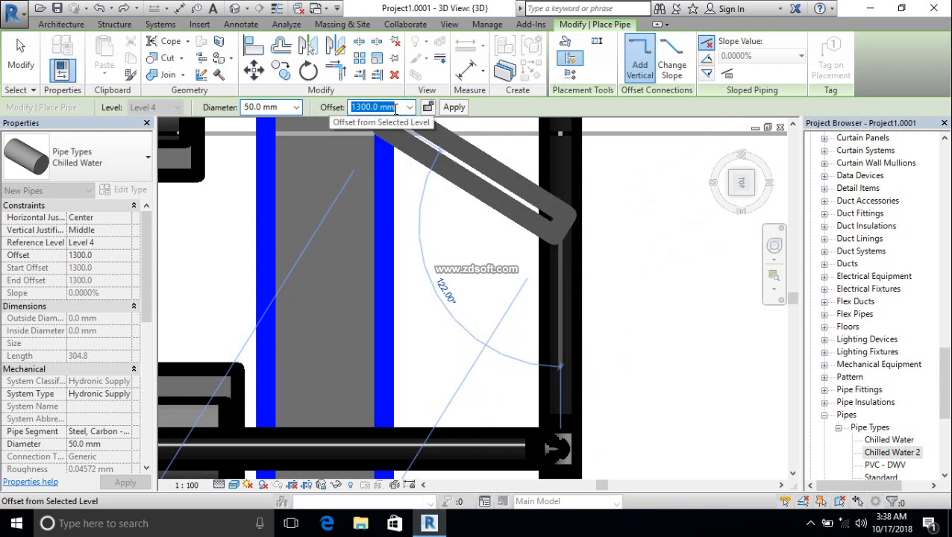
type("7")
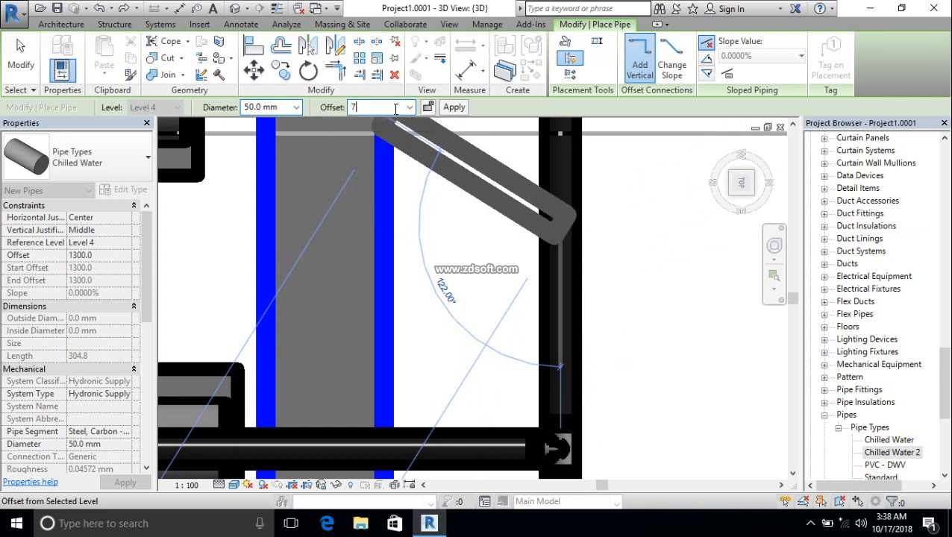
type("00")
key("Return")
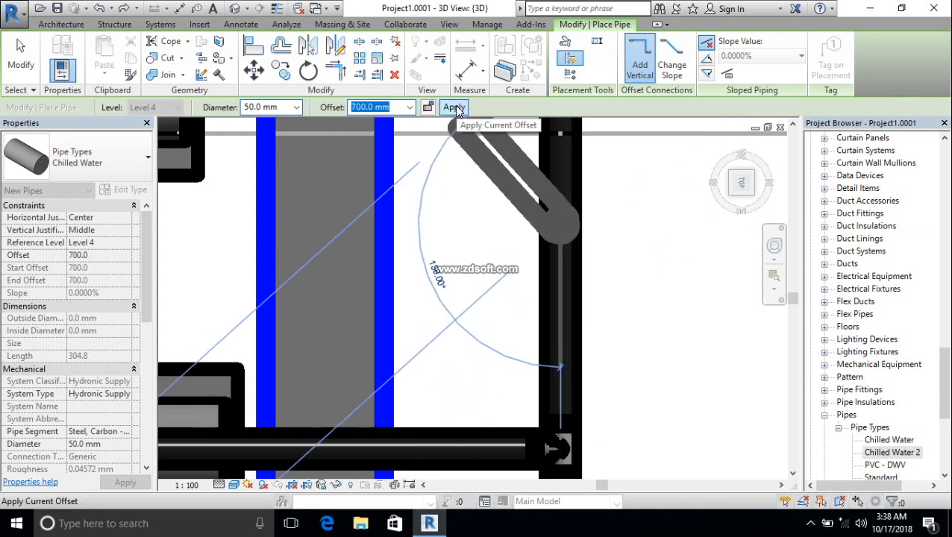
left_click(455, 108)
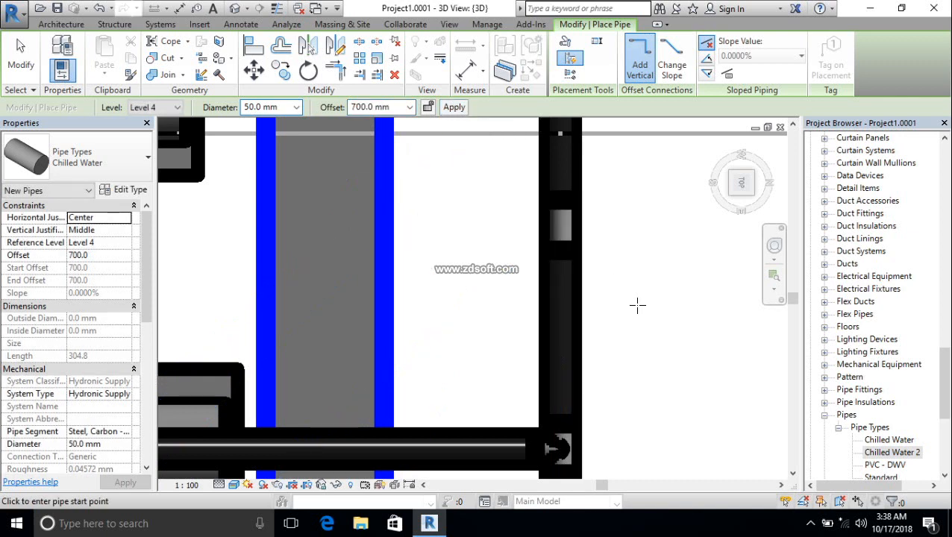
Examine the pipes and headers around the pumps in 3D and check the new vertical pipe beside the duct
middle_click_drag(640, 317, 546, 120, "shift")
scroll(519, 278, "down", 3)
middle_click_drag(527, 240, 539, 144)
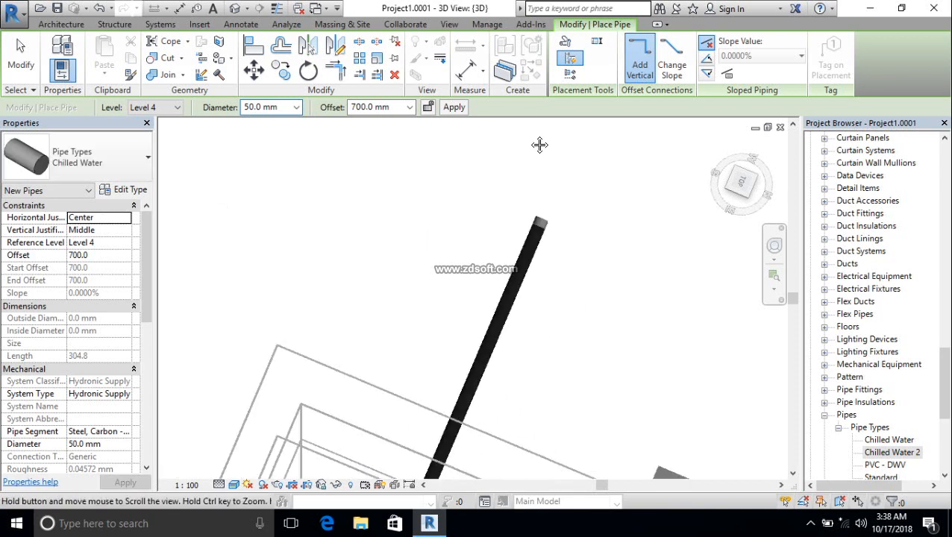
scroll(544, 240, "down", 4)
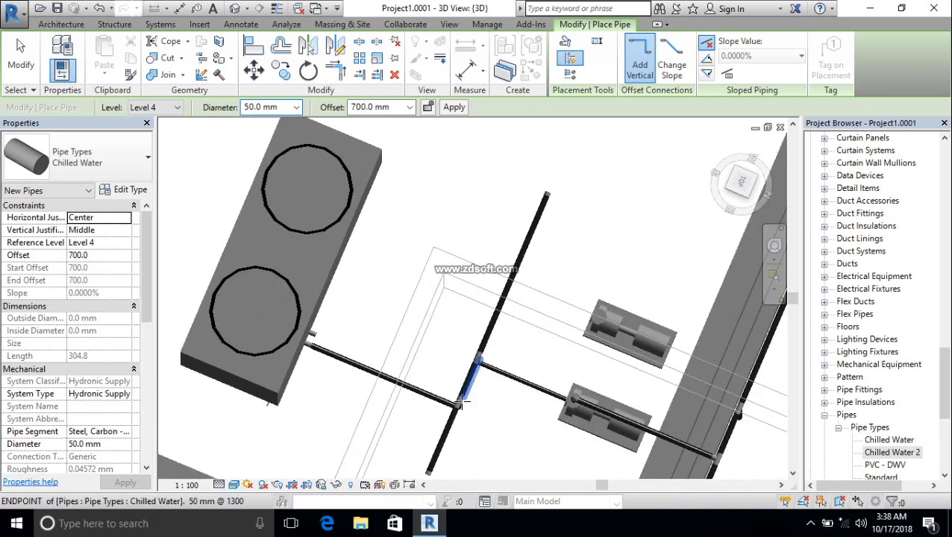
scroll(462, 402, "up", 3)
middle_click_drag(537, 391, 373, 185)
middle_click_drag(591, 301, 363, 128)
middle_click_drag(680, 294, 498, 378)
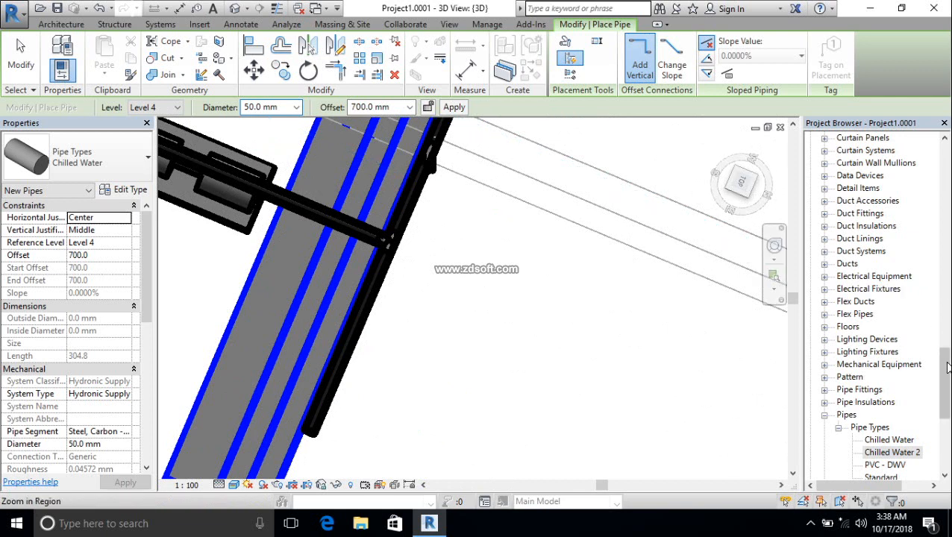
Open the East - Mech elevation around the pumps on Level 4 and set its detail level to Fine
left_click_drag(946, 367, 944, 189)
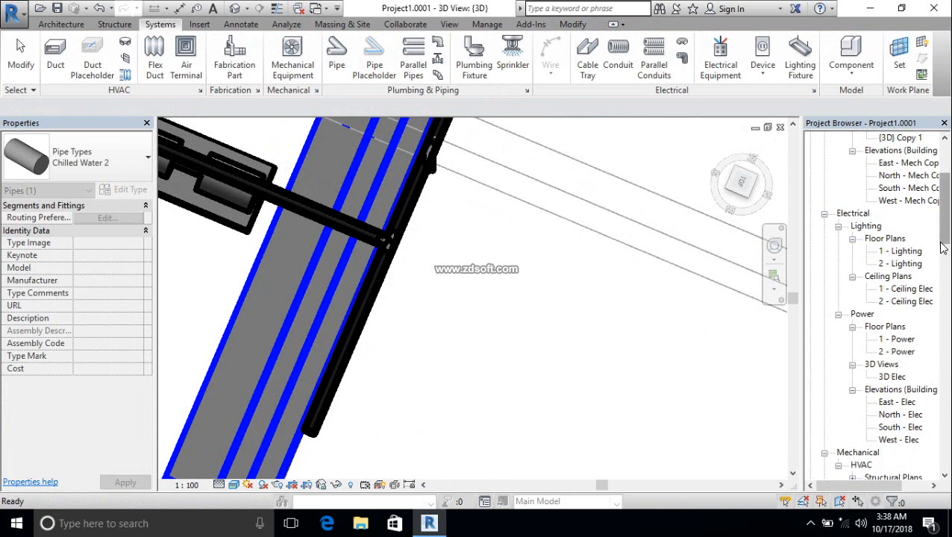
left_click_drag(942, 249, 942, 298)
double_click(901, 351)
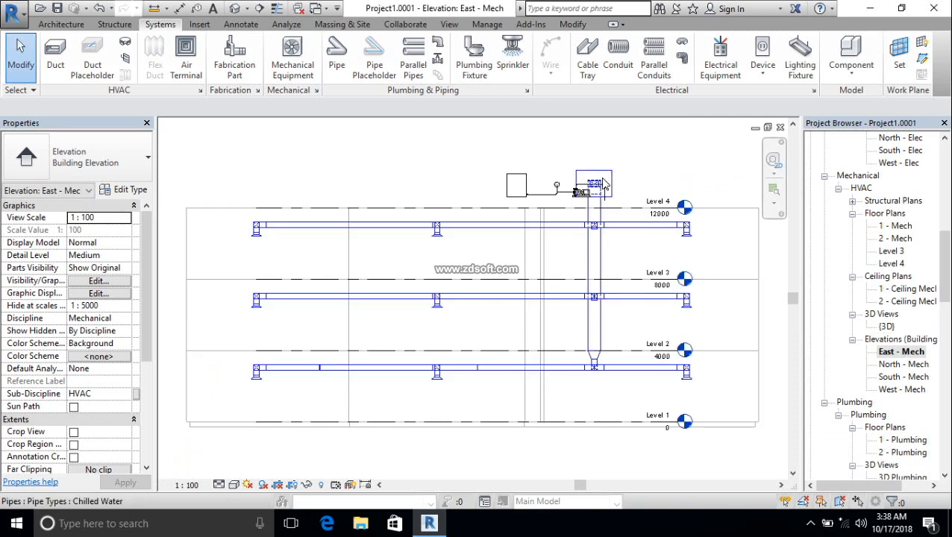
scroll(602, 197, "up", 2)
scroll(603, 197, "up", 2)
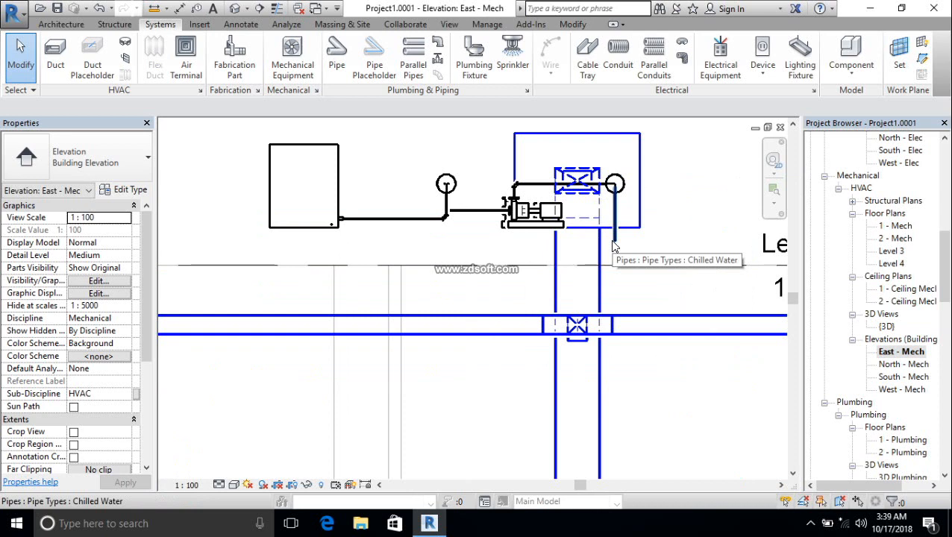
left_click(220, 485)
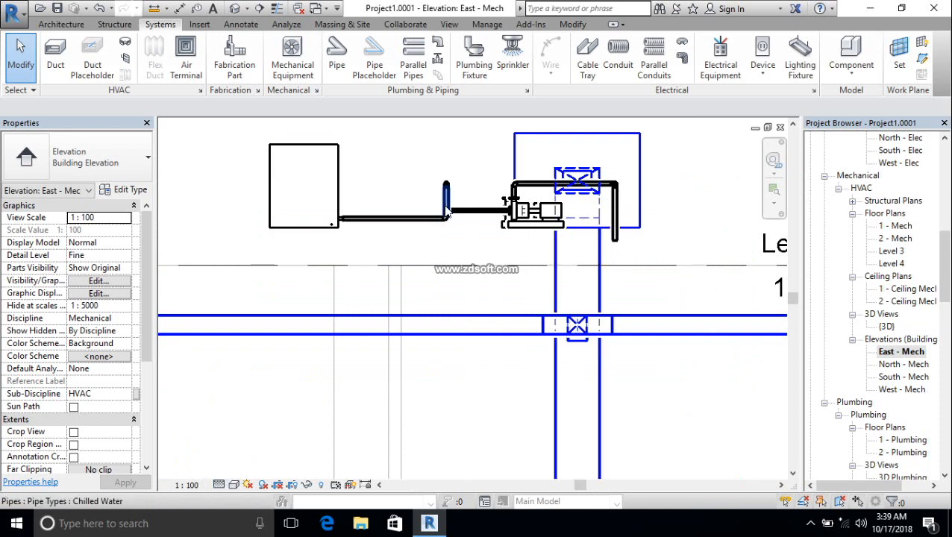
Draw a horizontal 50 mm Chilled Water pipe from the vertical pipe's lower end, away from the duct, ending just before the Level 4 label
scroll(447, 213, "up", 3)
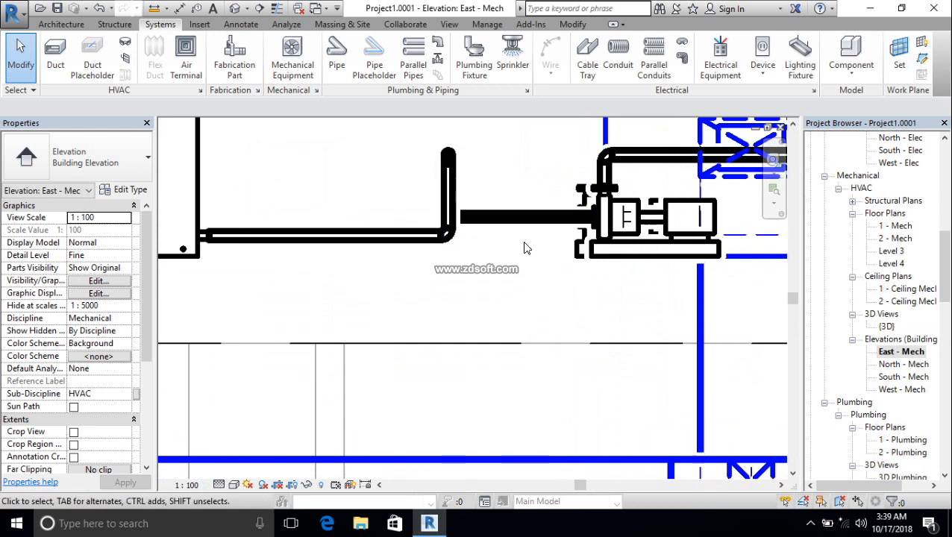
middle_click_drag(499, 251, 320, 278)
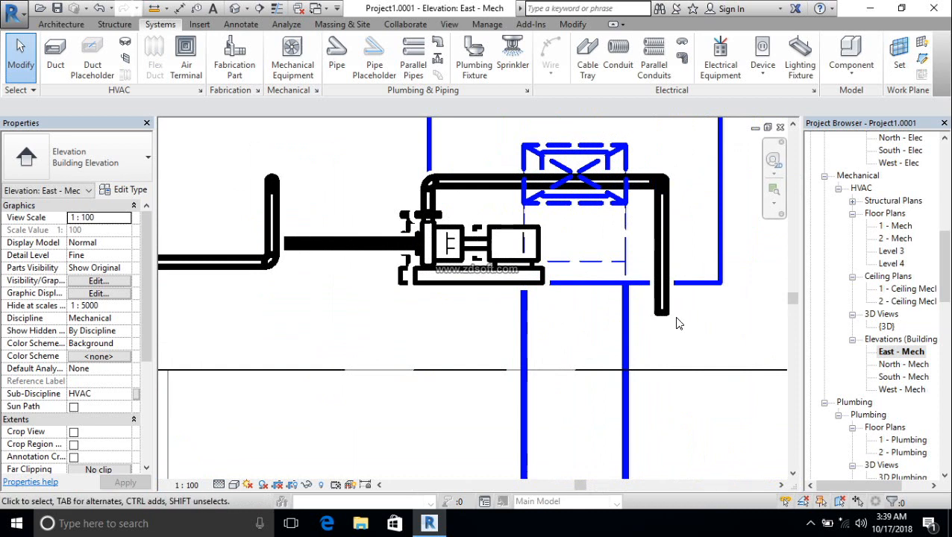
key("p")
key("i")
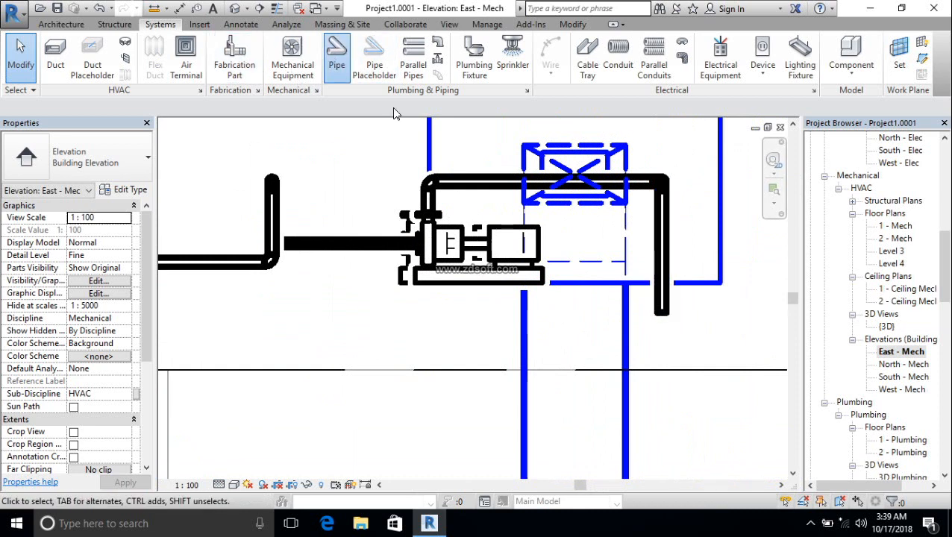
scroll(631, 271, "down", 2)
scroll(610, 286, "up", 5)
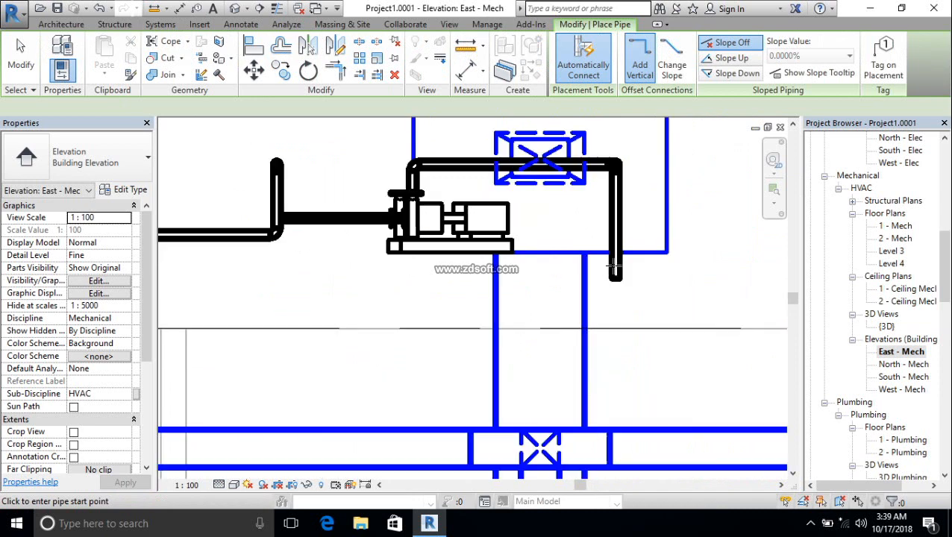
left_click(612, 290)
scroll(702, 290, "down", 4)
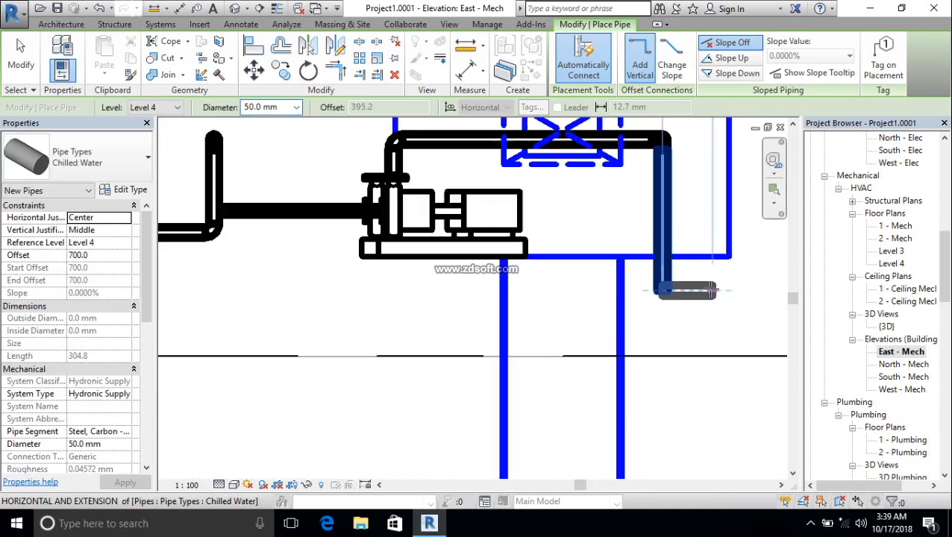
middle_click_drag(698, 292, 569, 240)
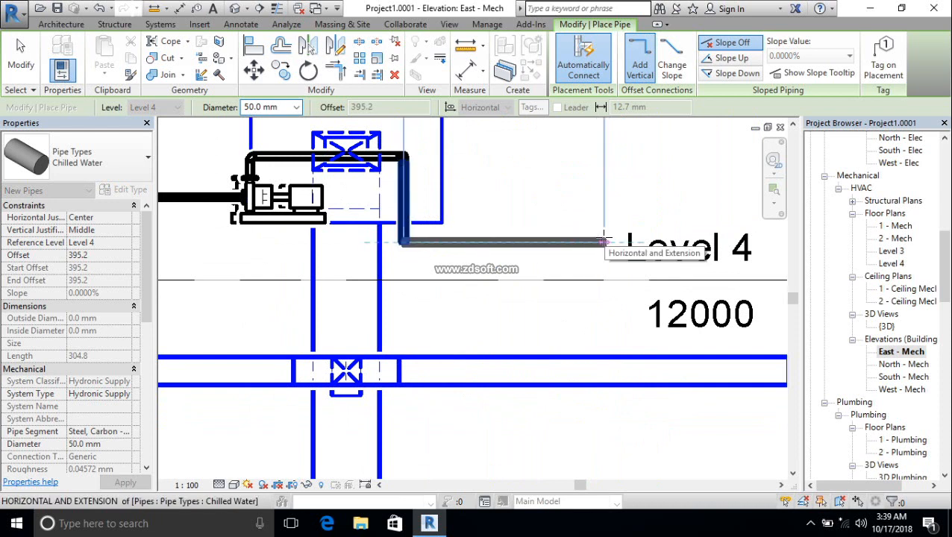
left_click(604, 241)
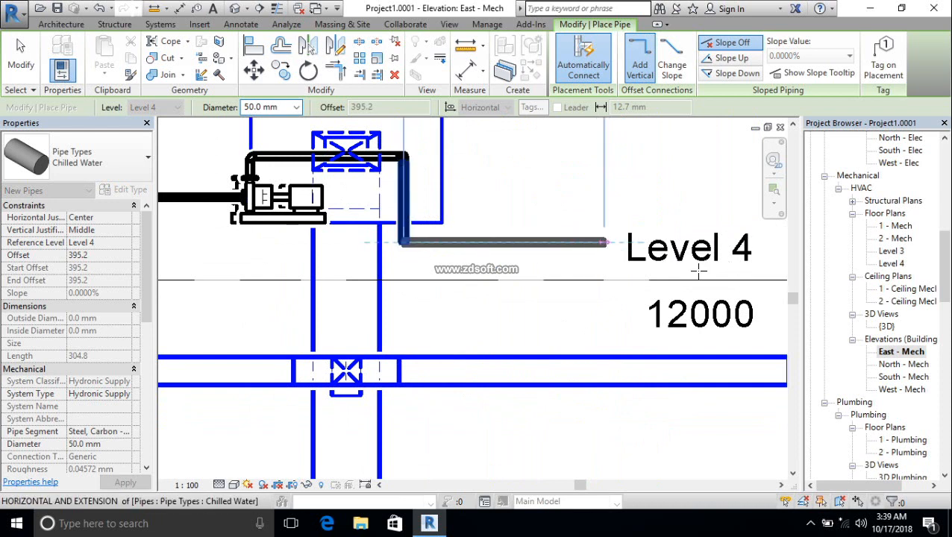
left_click(22, 60)
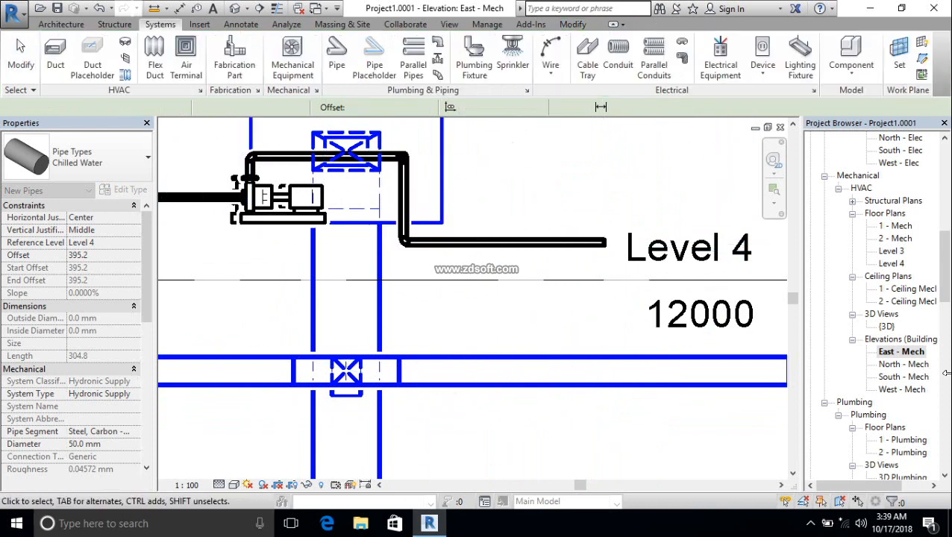
Return to the {3D} view and orient it to the top, framing the pumps and the new horizontal pipe
double_click(886, 327)
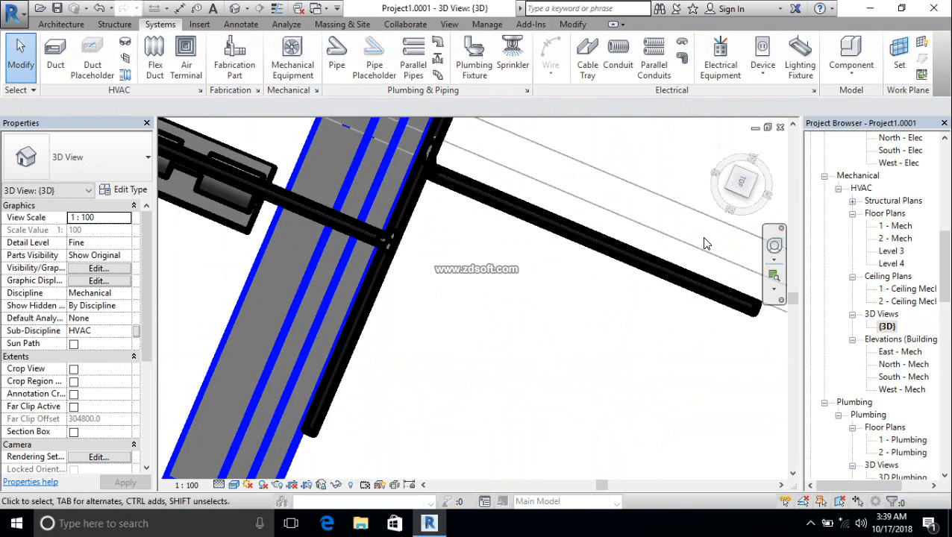
left_click(738, 184)
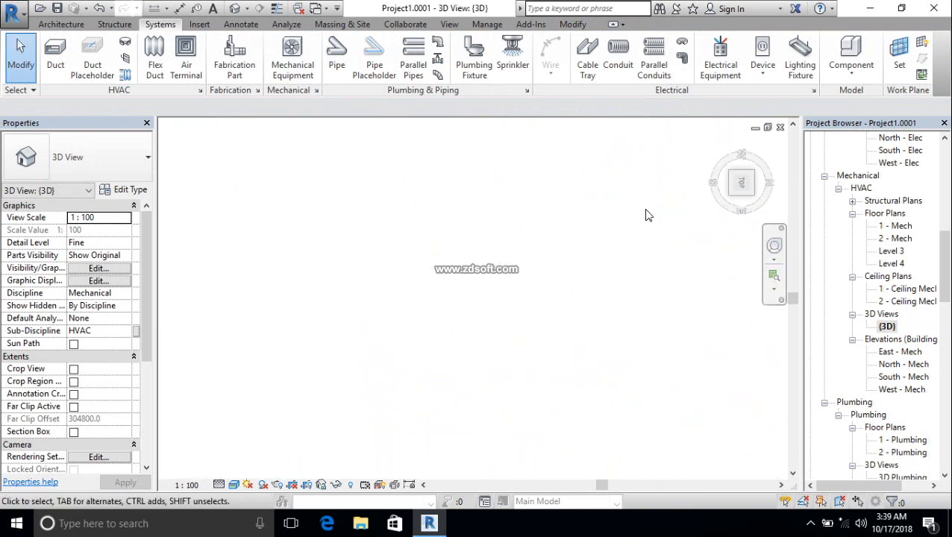
scroll(534, 263, "up", 5)
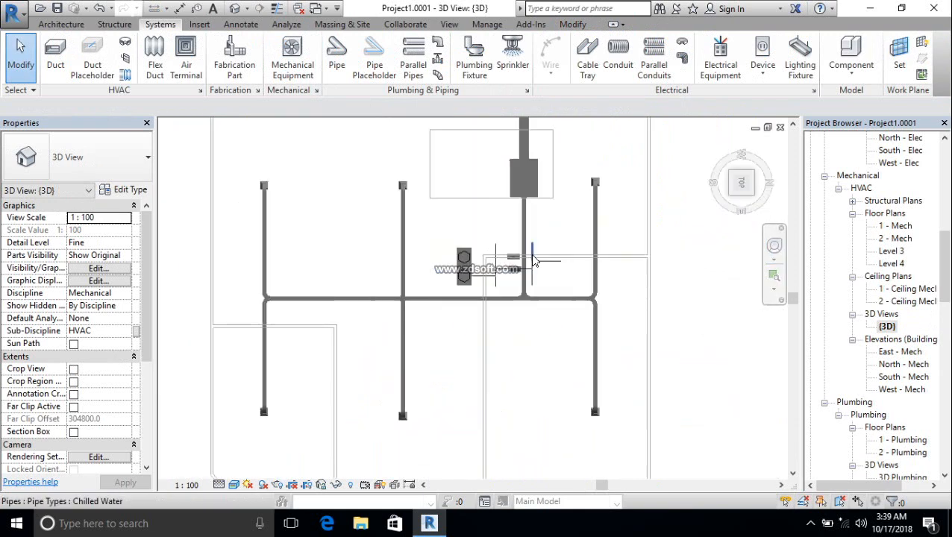
scroll(534, 263, "up", 3)
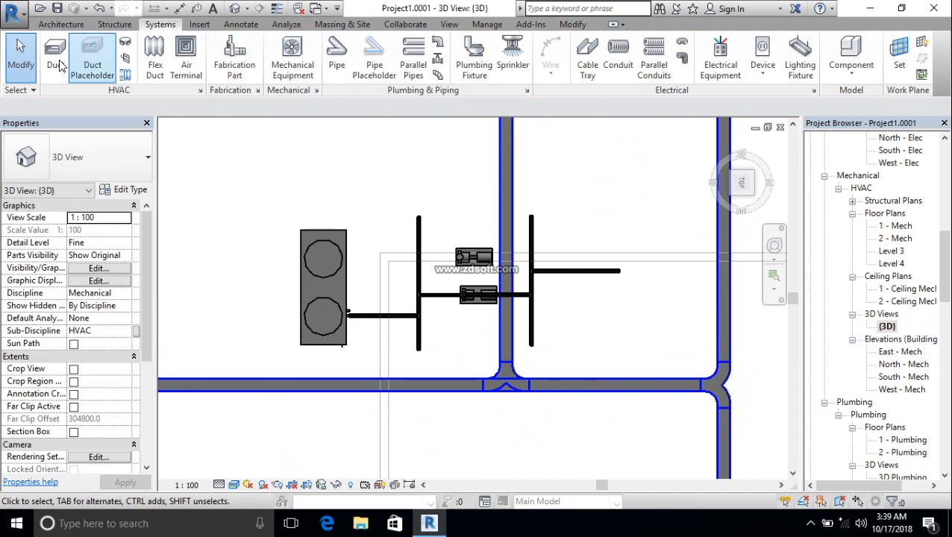
Extend the 50 mm Chilled Water pipe from its free end parallel to the header and 6200 mm back across the duct toward the chiller side
left_click(337, 54)
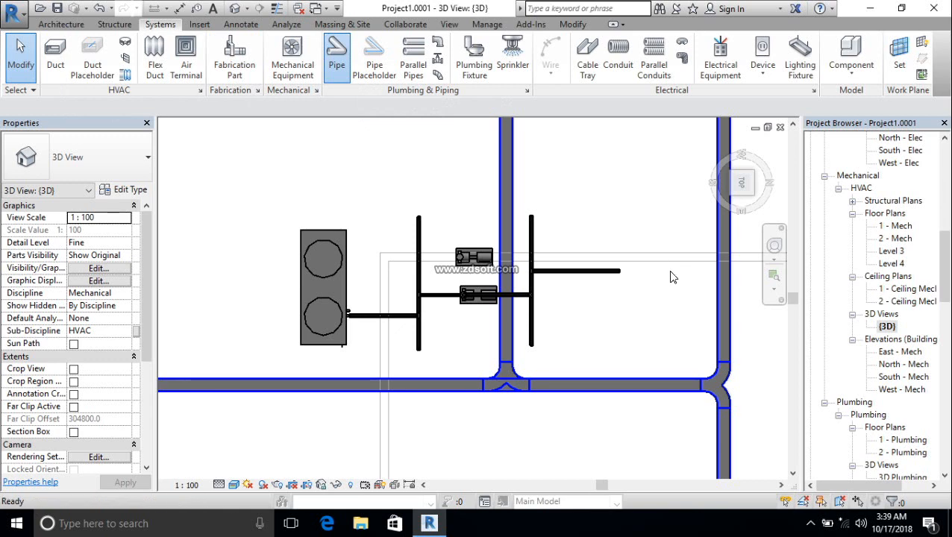
scroll(629, 268, "up", 5)
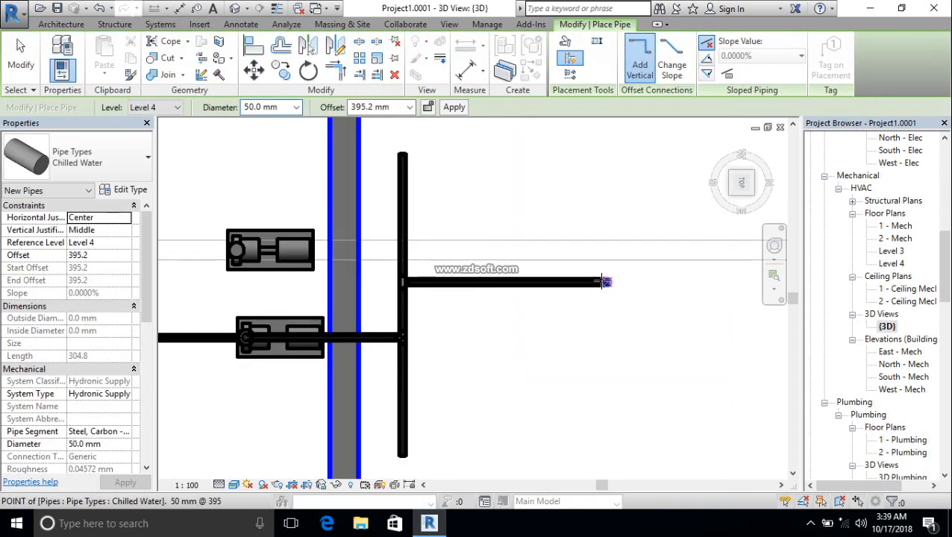
left_click(601, 282)
scroll(603, 141, "down", 3)
middle_click_drag(613, 137, 614, 266)
left_click(603, 196)
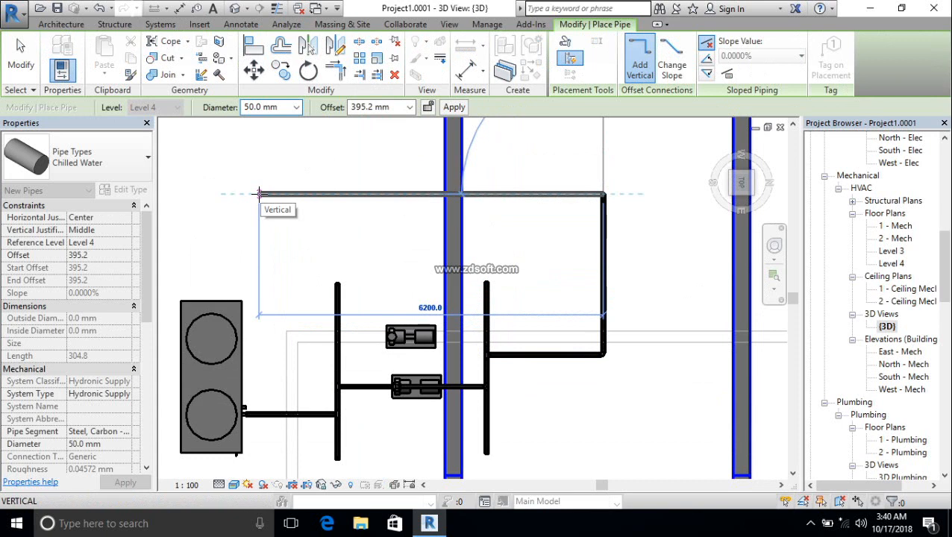
left_click(259, 194)
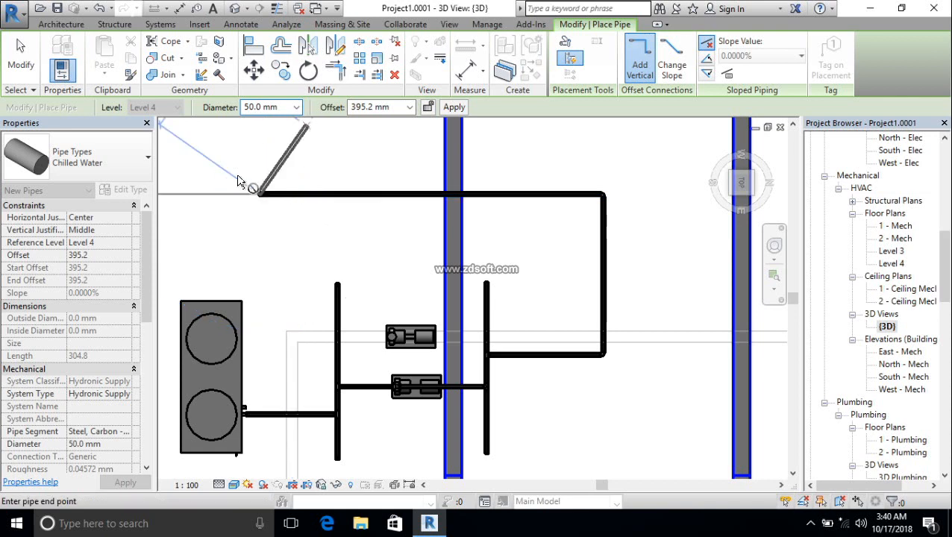
Finish the Chilled Water run with a 2900 mm segment turning perpendicular and running alongside the indoor AHU's connector side
scroll(251, 195, "down", 1)
scroll(296, 203, "down", 2)
middle_click_drag(291, 150, 289, 227)
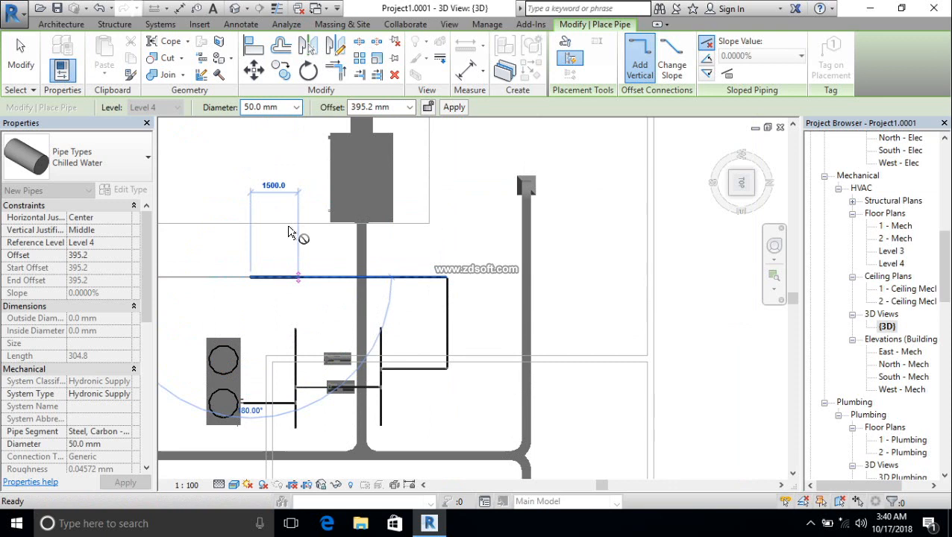
left_click(251, 185)
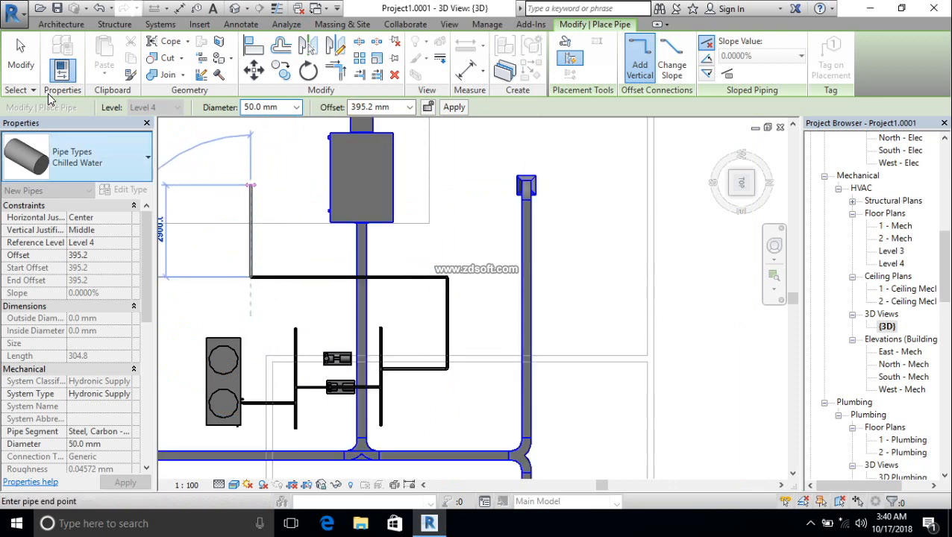
left_click(25, 66)
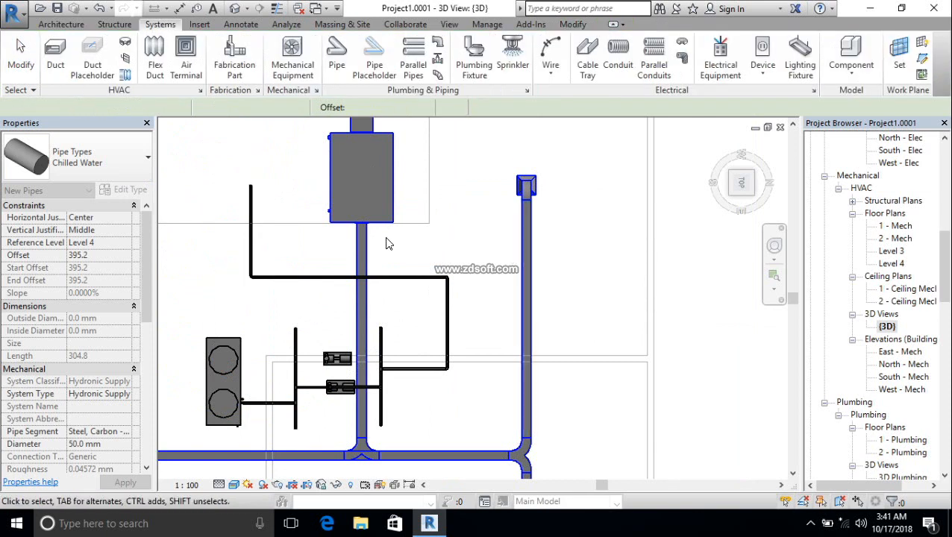
Set the Inlet Diameter of the indoor AHU's Unit Size 12 type to 50 mm
left_click(270, 203)
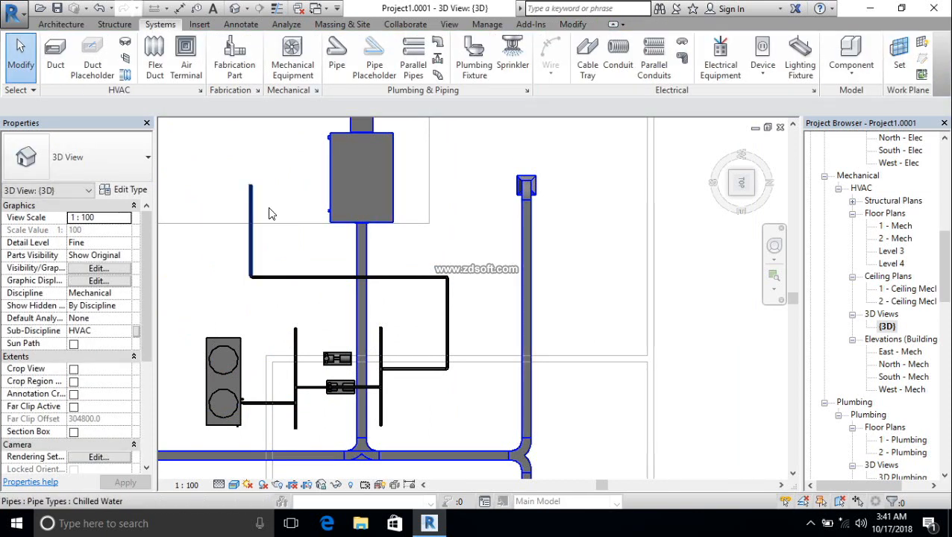
left_click(251, 224)
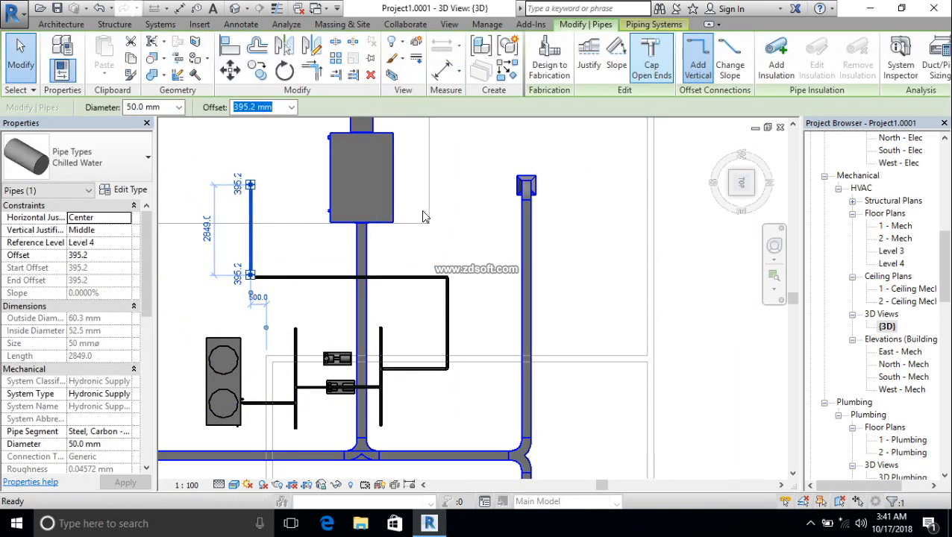
left_click(382, 222)
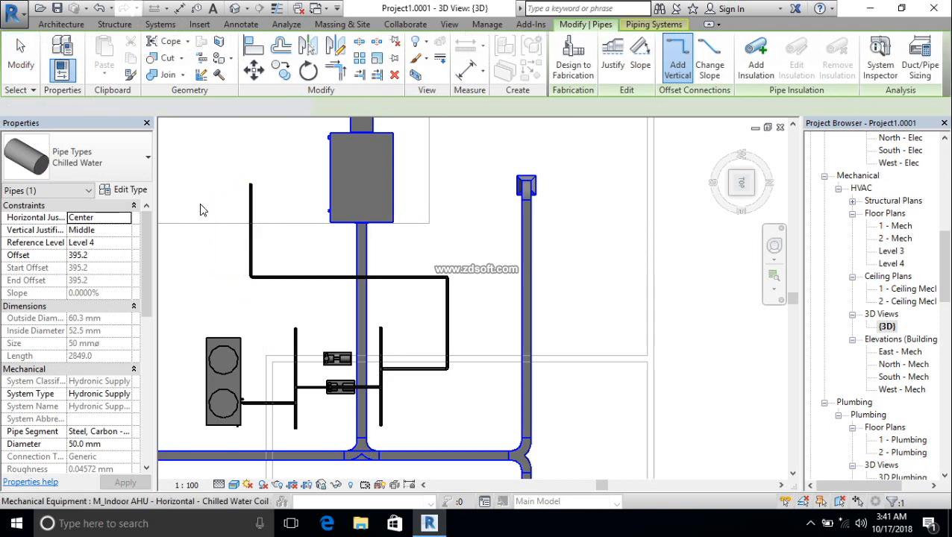
left_click(133, 190)
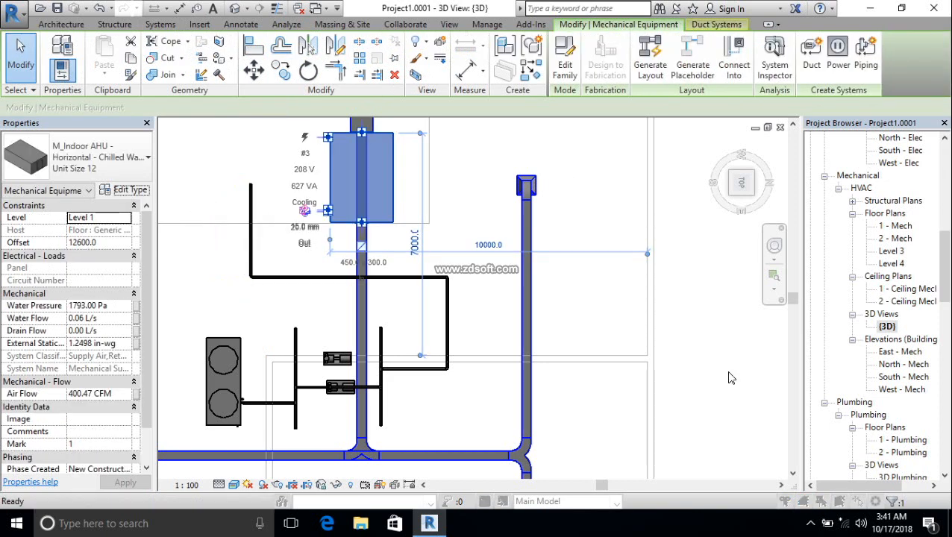
left_click(631, 391)
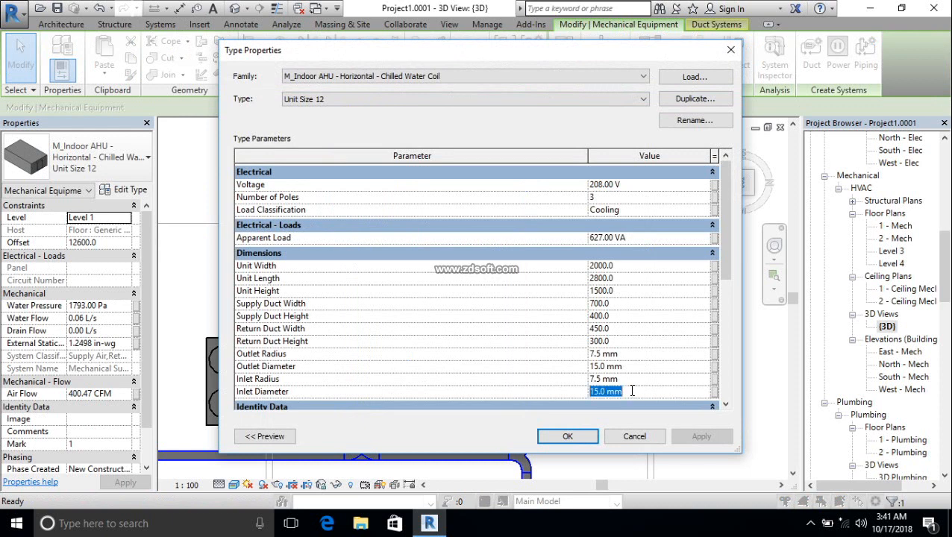
type("50")
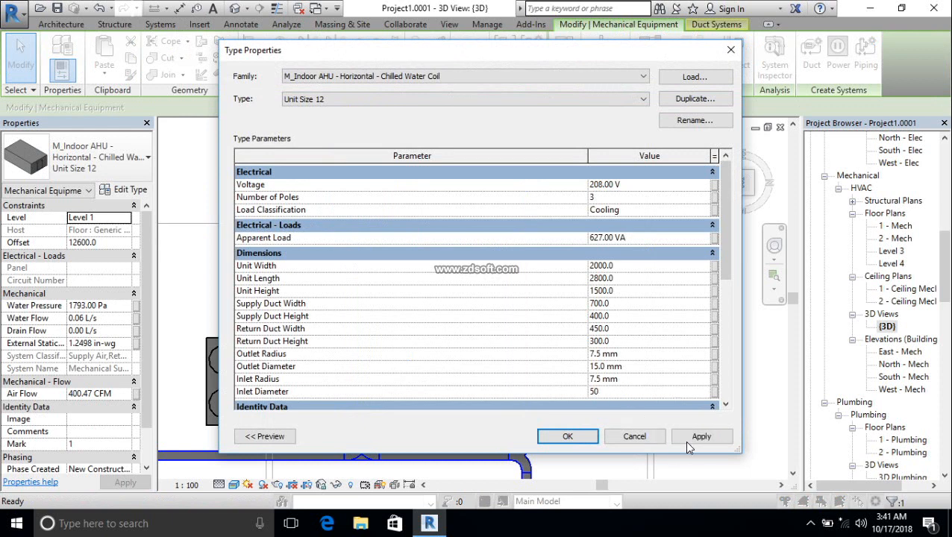
left_click(699, 436)
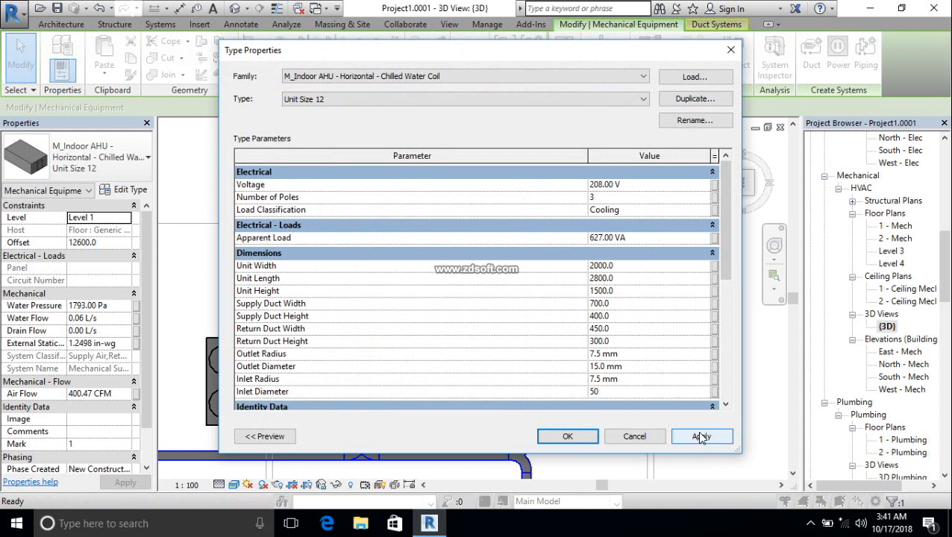
left_click(567, 436)
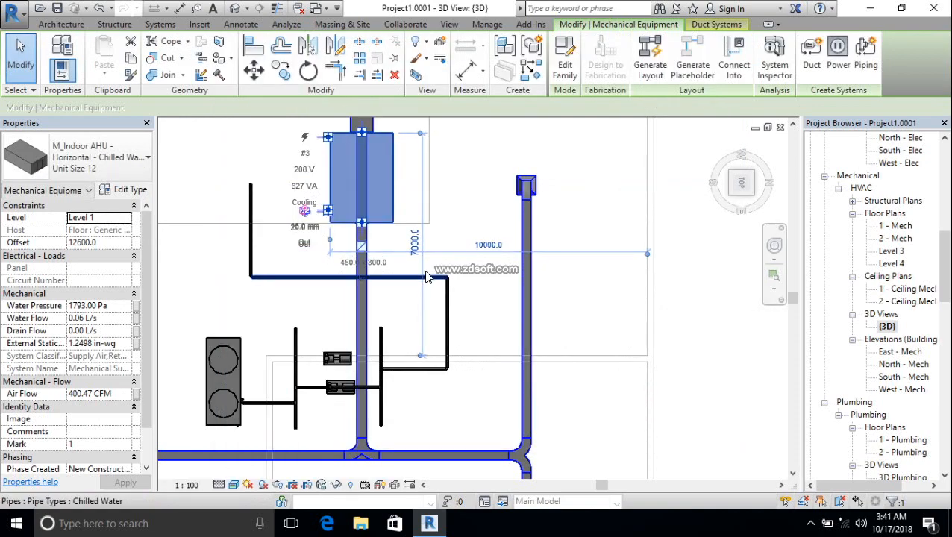
Connect the indoor AHU's 50 mm Hydronic Supply connector into the Chilled Water pipe running alongside the unit
left_click(735, 69)
left_click(520, 206)
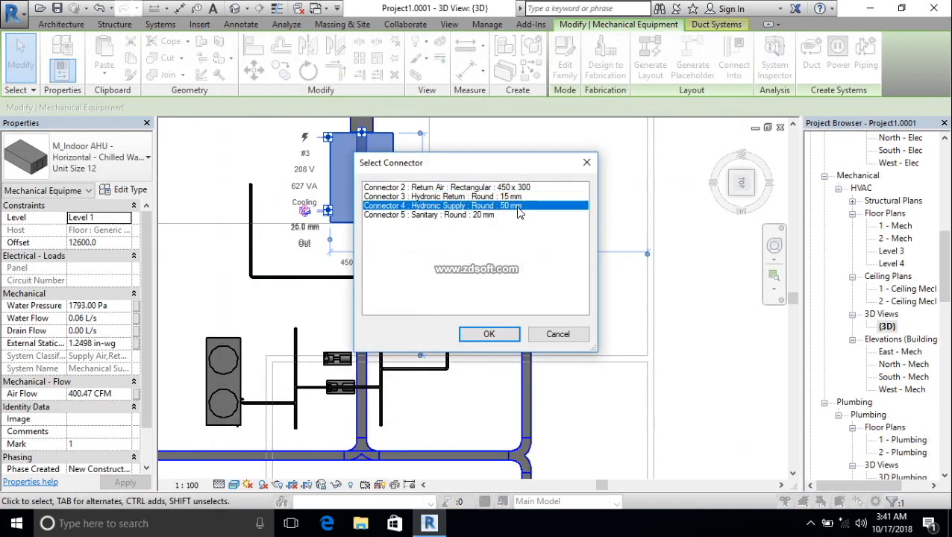
left_click(489, 335)
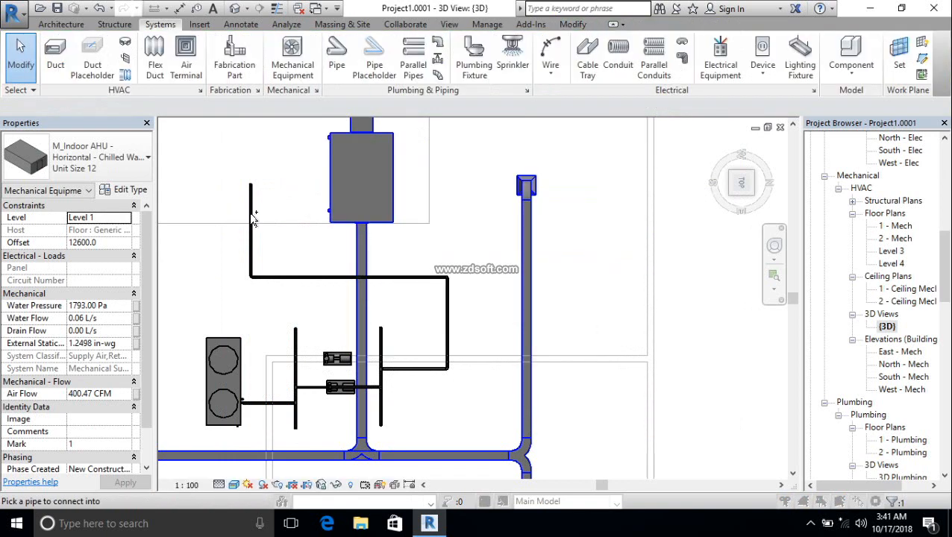
left_click(454, 314)
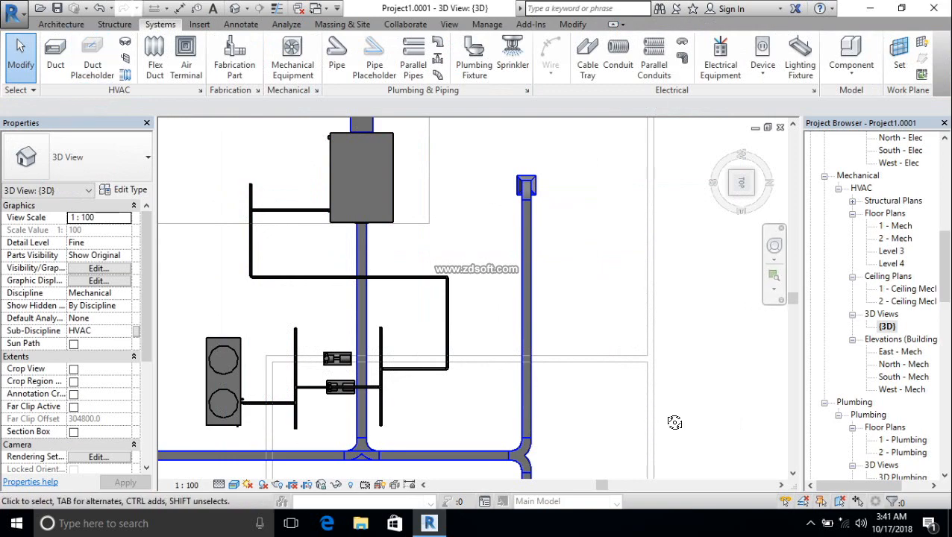
Examine the chilled water route between the chiller, pumps, headers and indoor AHU in 3D and from the top
middle_click_drag(672, 420, 519, 294, "shift")
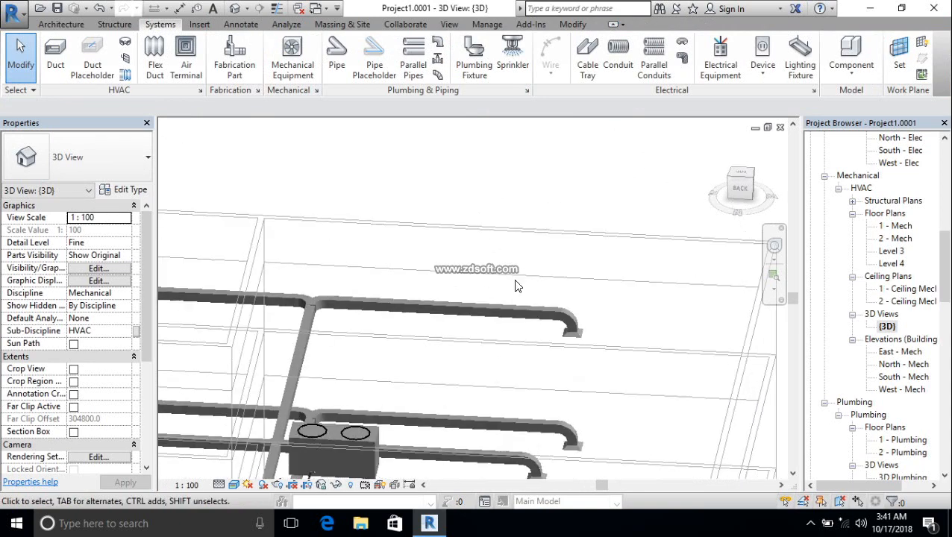
scroll(569, 387, "down", 5)
middle_click_drag(570, 388, 423, 361, "shift")
scroll(422, 360, "up", 10)
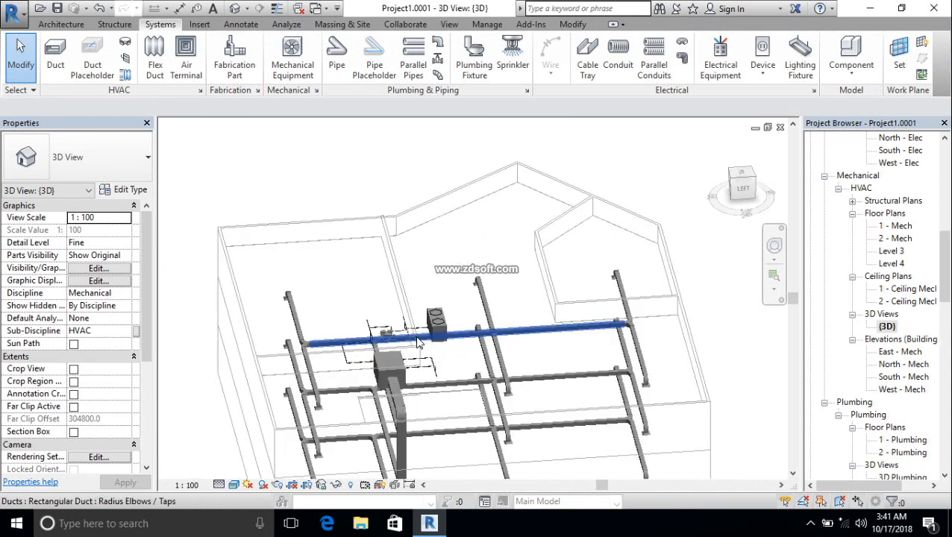
middle_click_drag(359, 340, 635, 215)
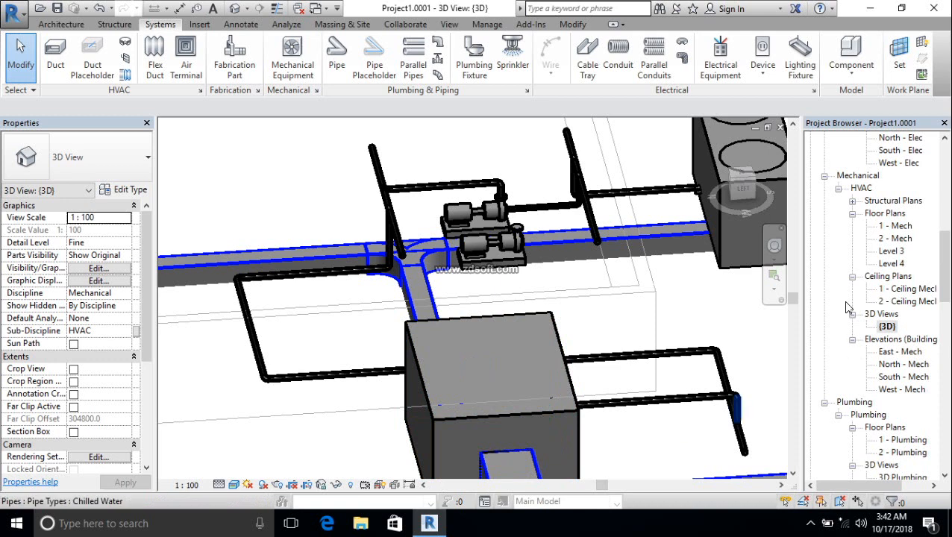
left_click(741, 172)
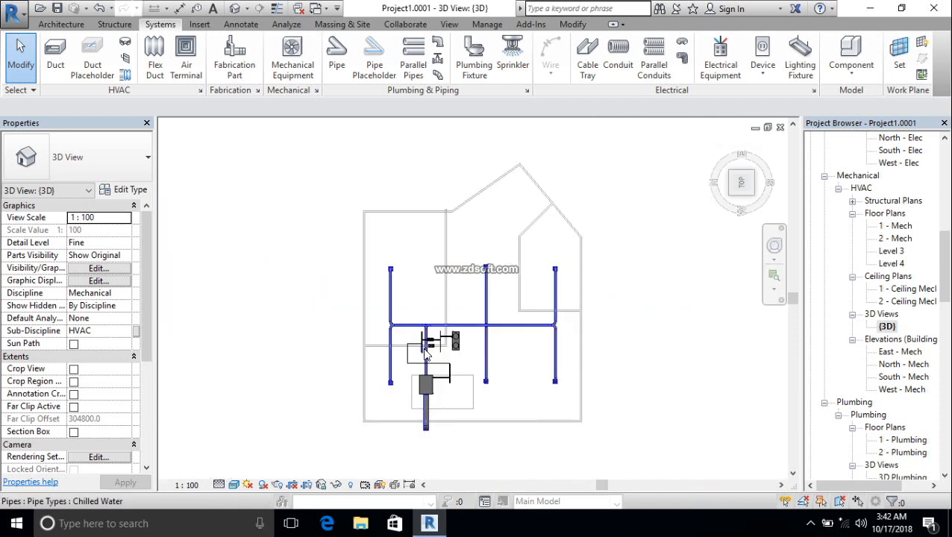
scroll(427, 351, "up", 5)
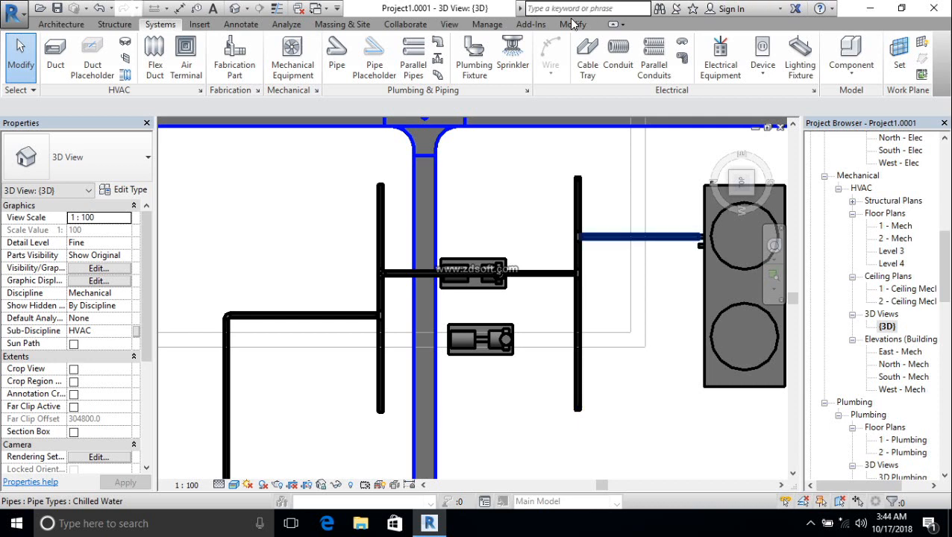
Load the M_Gate Valve - 50-300 mm pipe accessory family from the Gate Valves folder of the Pipe library
left_click(438, 66)
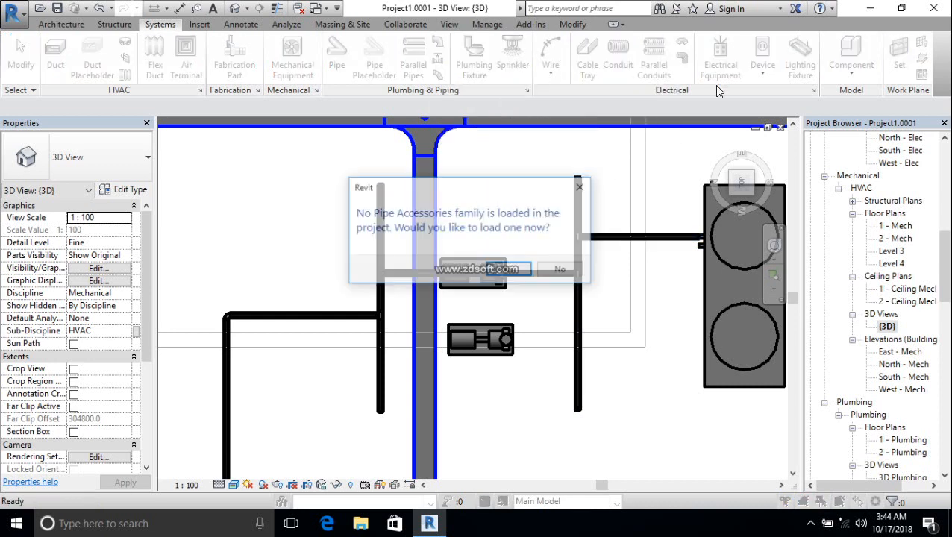
left_click(508, 270)
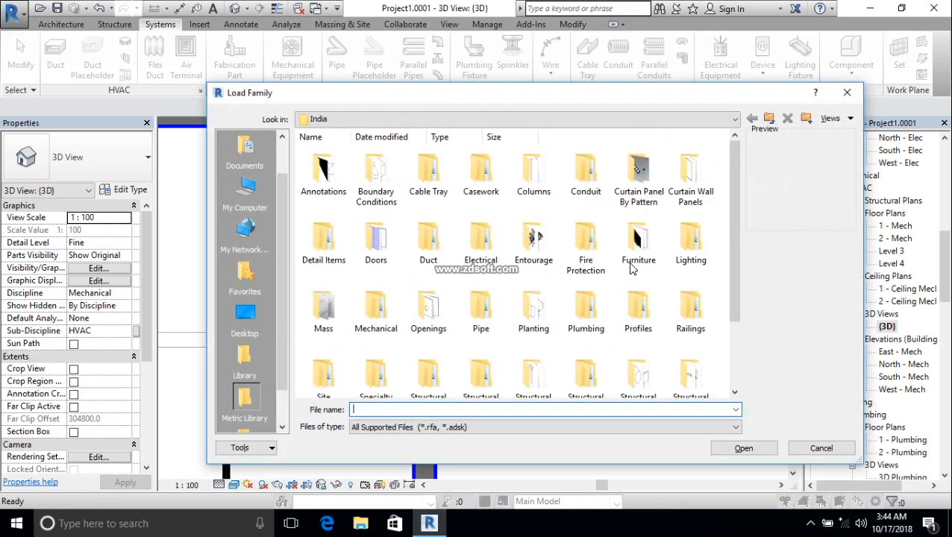
double_click(482, 312)
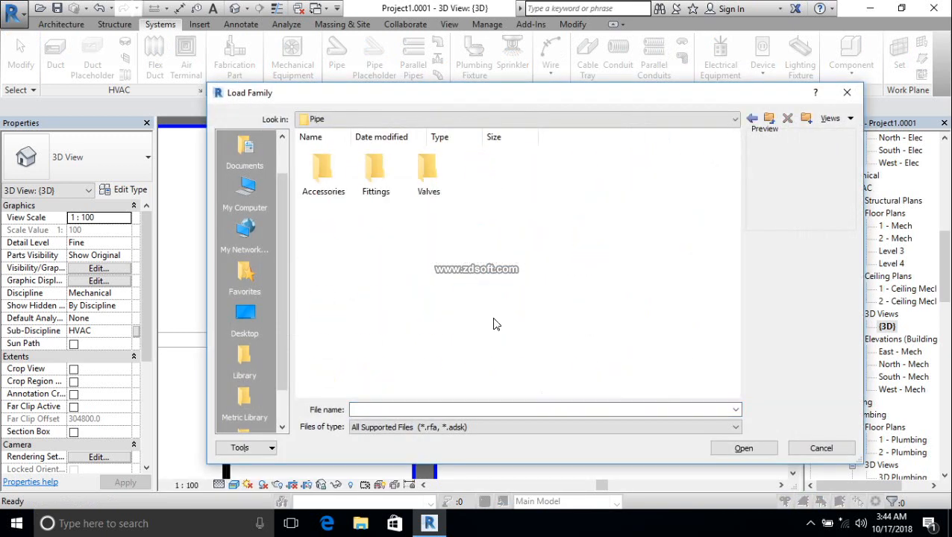
double_click(427, 193)
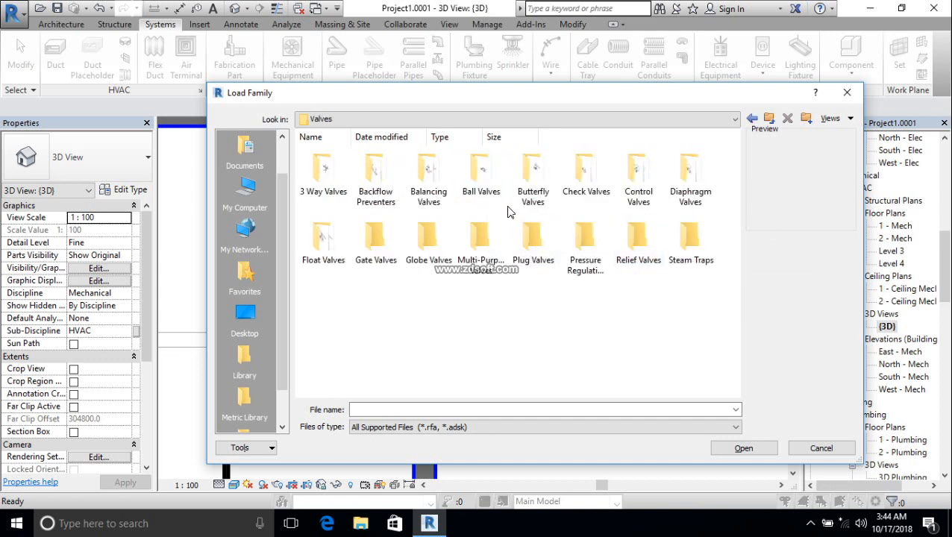
double_click(381, 246)
left_click(335, 192)
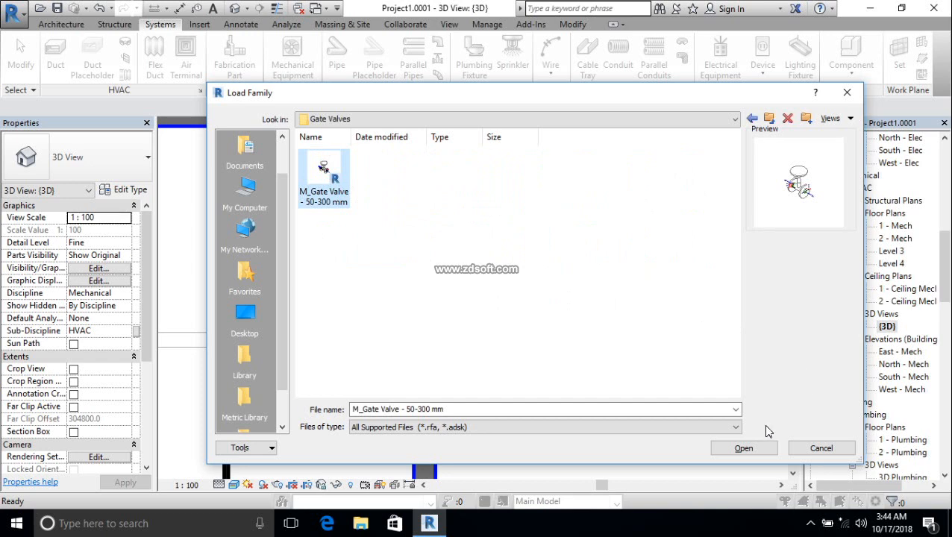
left_click(743, 448)
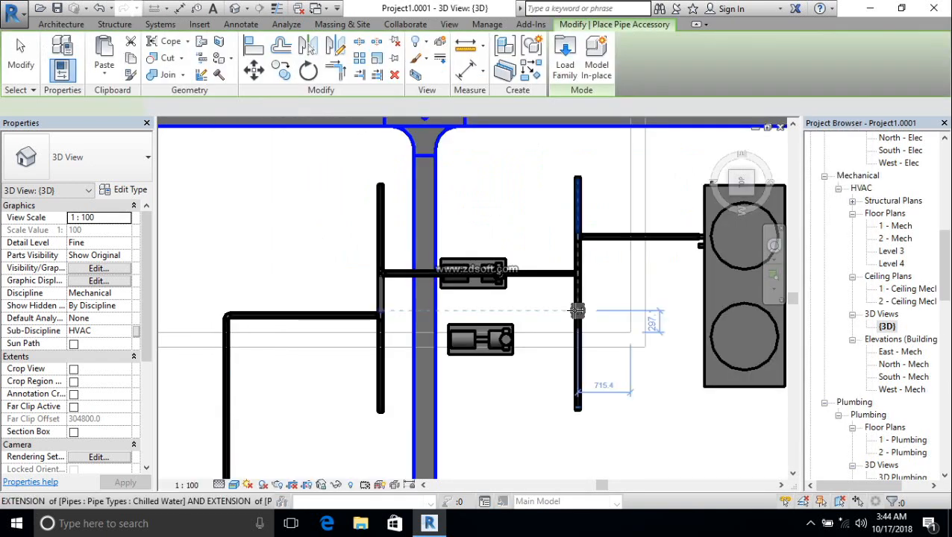
Insert a 50 mm gate valve in the chiller-side header, on the stretch between the two pumps' positions
scroll(582, 301, "up", 6)
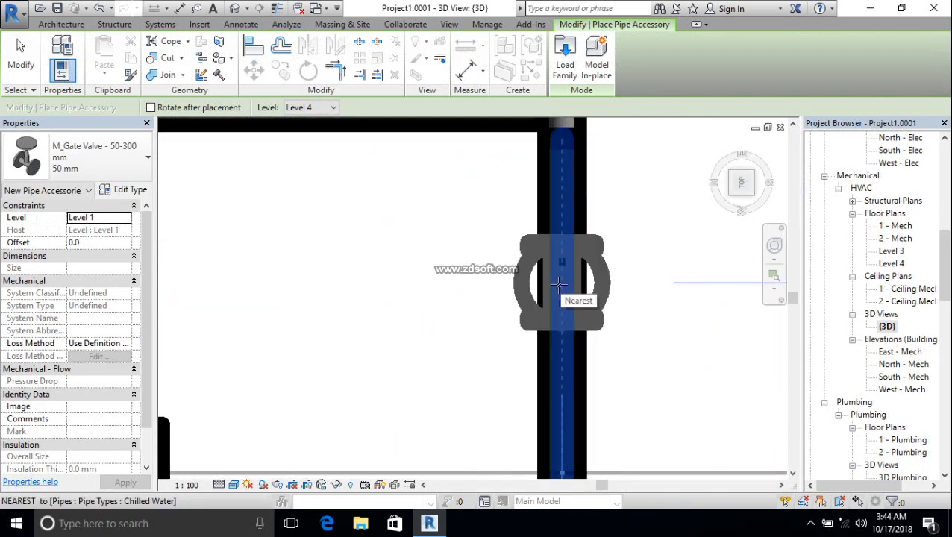
left_click(558, 285)
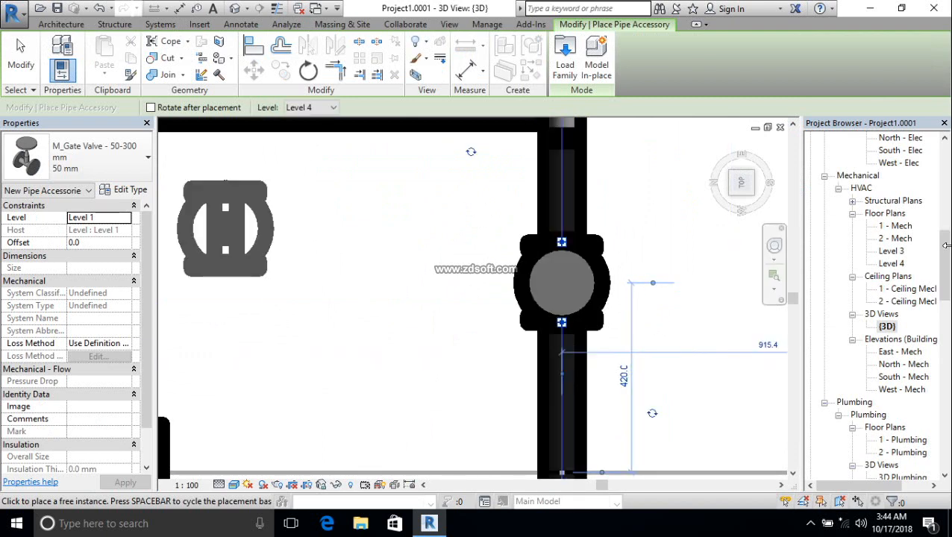
left_click(20, 66)
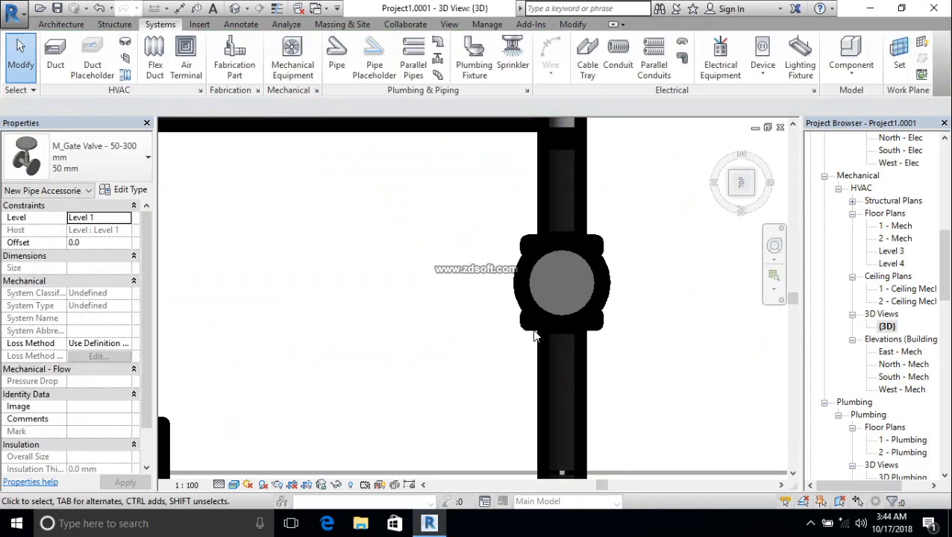
Examine the gate valve on the chiller-side header and its neighbouring pipe junctions in 3D
middle_click_drag(720, 410, 527, 289, "shift")
scroll(525, 298, "down", 6)
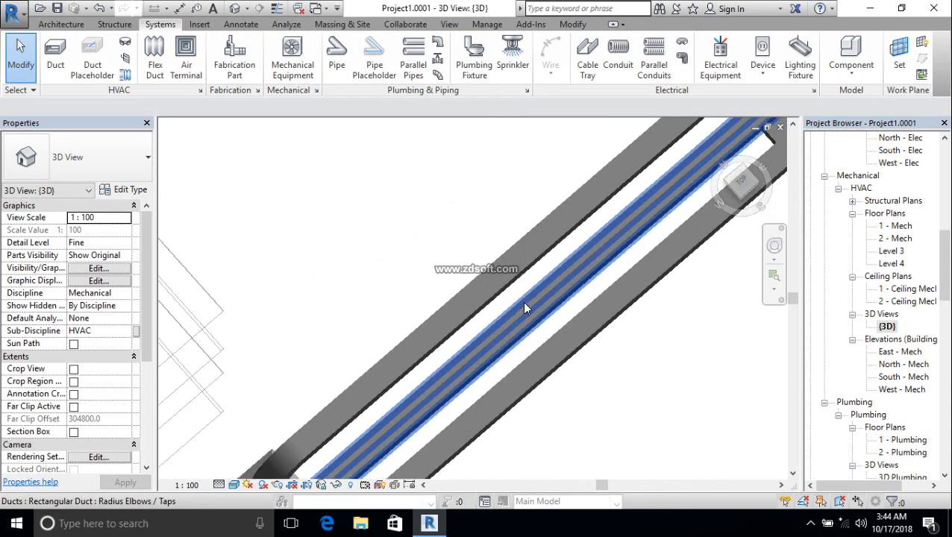
scroll(461, 153, "up", 8)
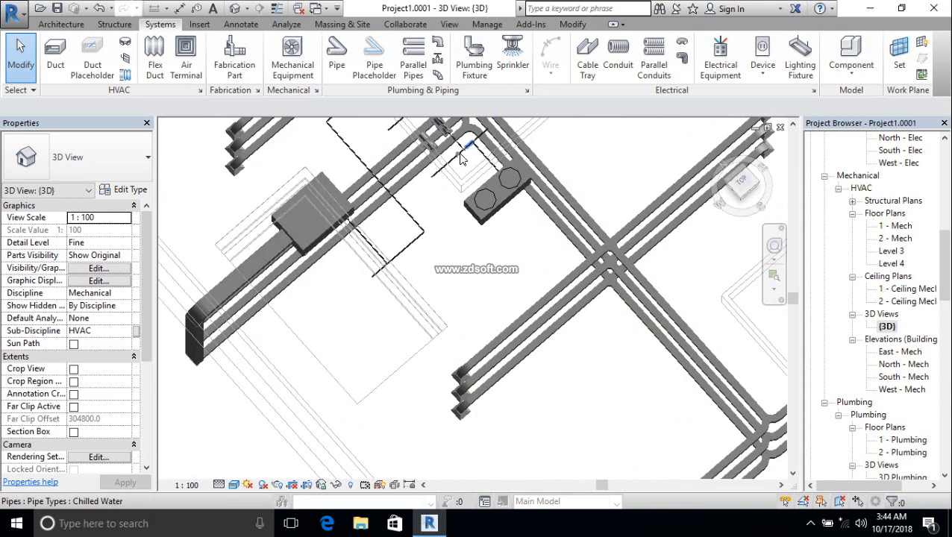
scroll(450, 183, "up", 6)
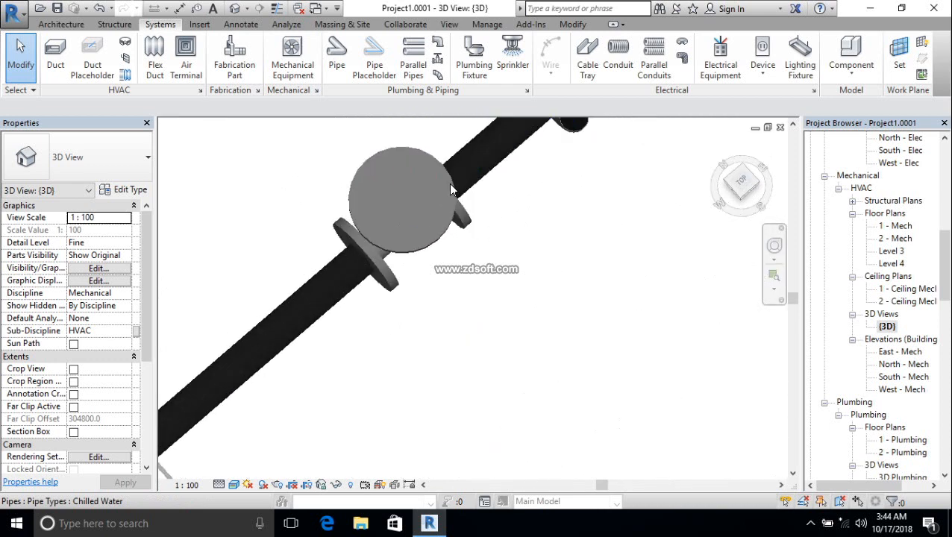
scroll(468, 321, "down", 3)
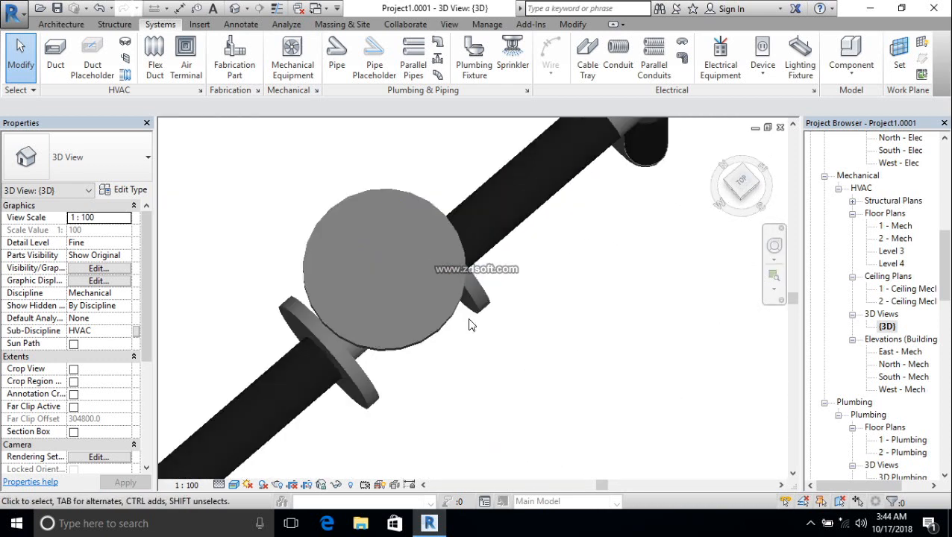
scroll(468, 324, "up", 2)
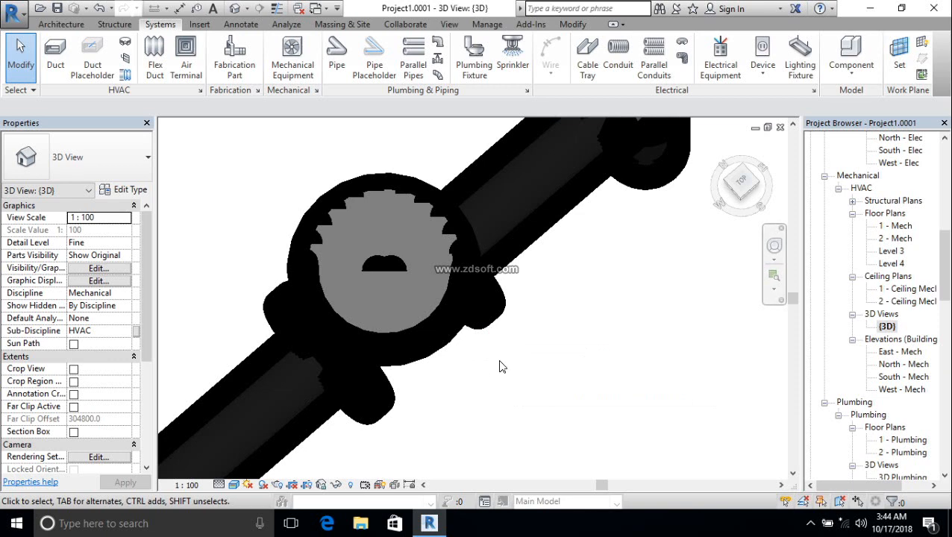
scroll(534, 388, "down", 3)
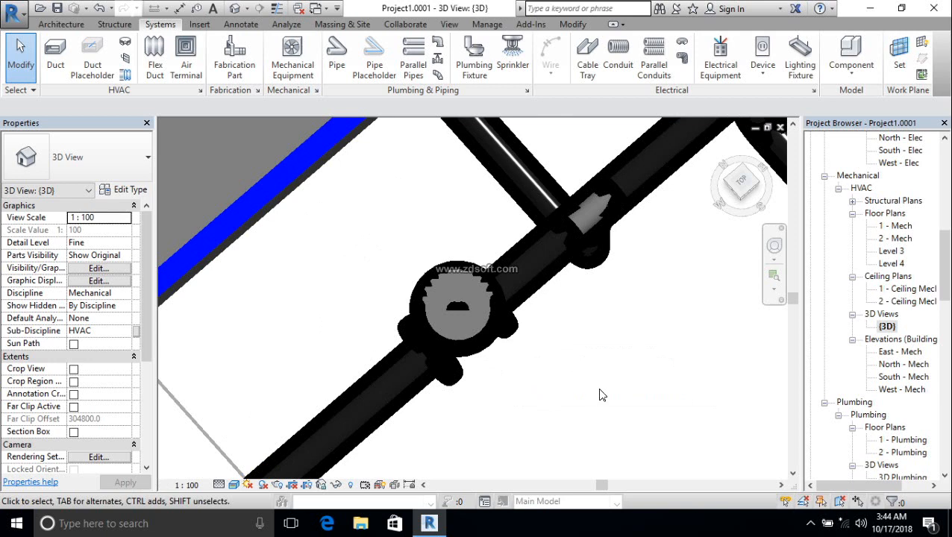
scroll(600, 395, "down", 3)
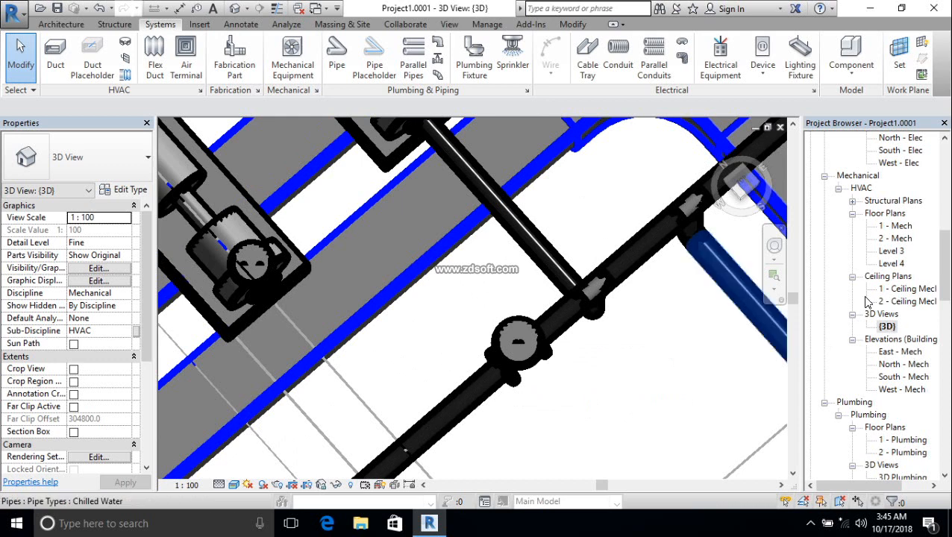
Orient the 3D view to the top, and open the East - Mech elevation framed on the pump and header piping
left_click(740, 182)
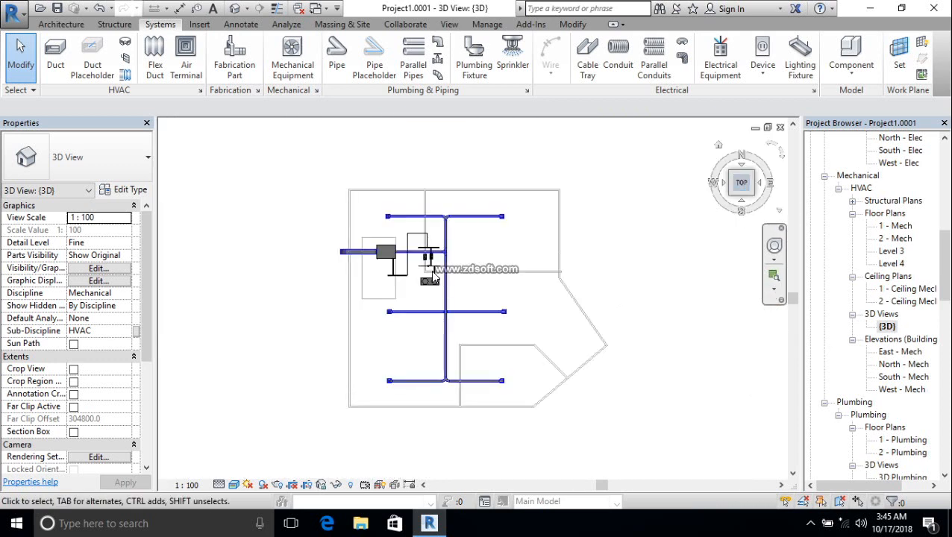
scroll(452, 255, "up", 6)
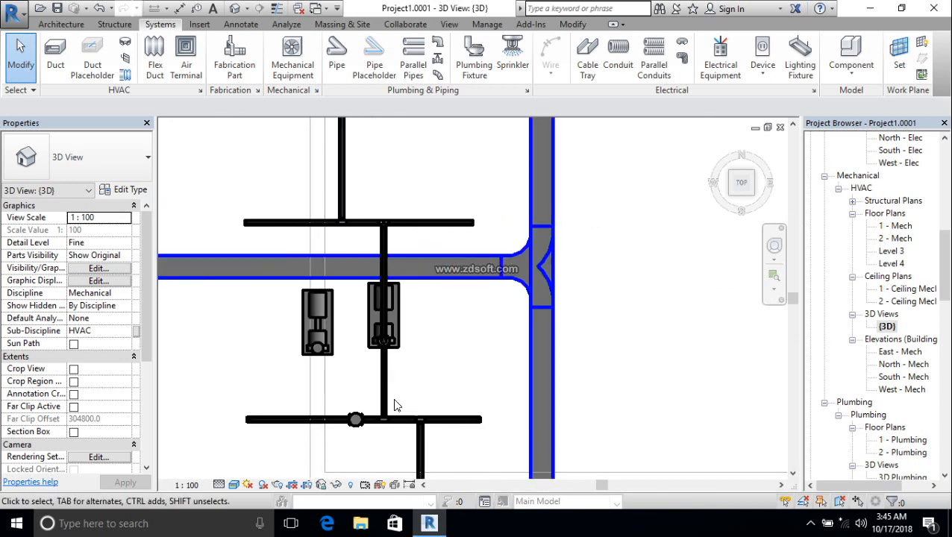
middle_click_drag(392, 397, 405, 377)
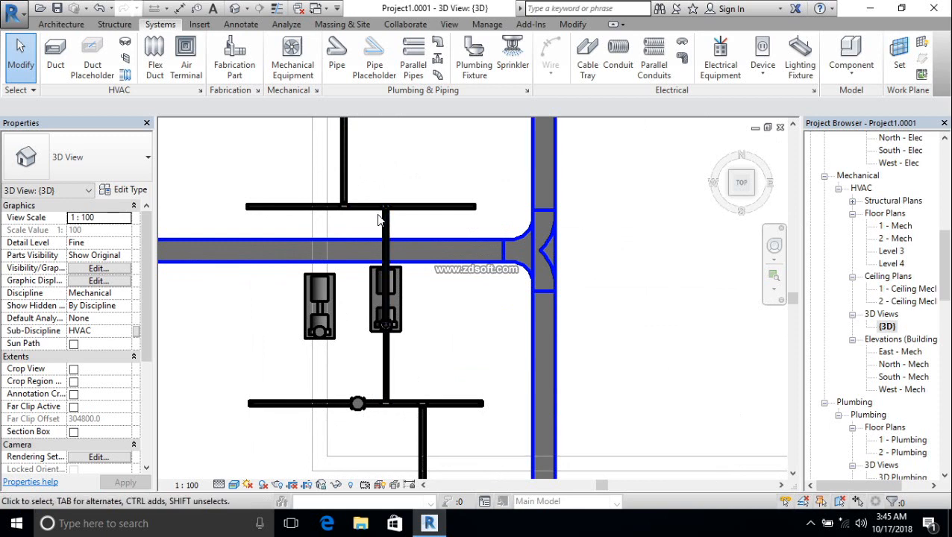
double_click(899, 354)
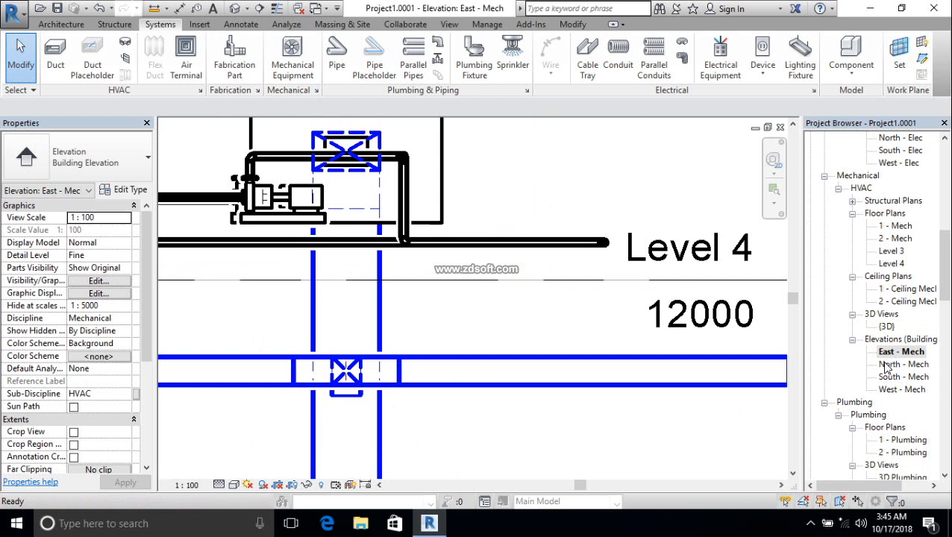
scroll(653, 363, "down", 2)
scroll(440, 335, "up", 1)
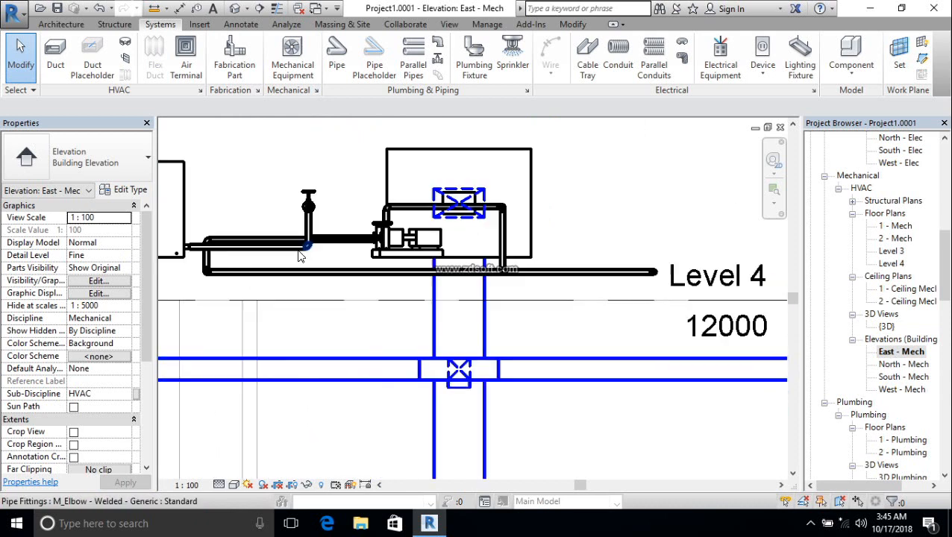
scroll(302, 252, "up", 3)
middle_click_drag(324, 279, 460, 326)
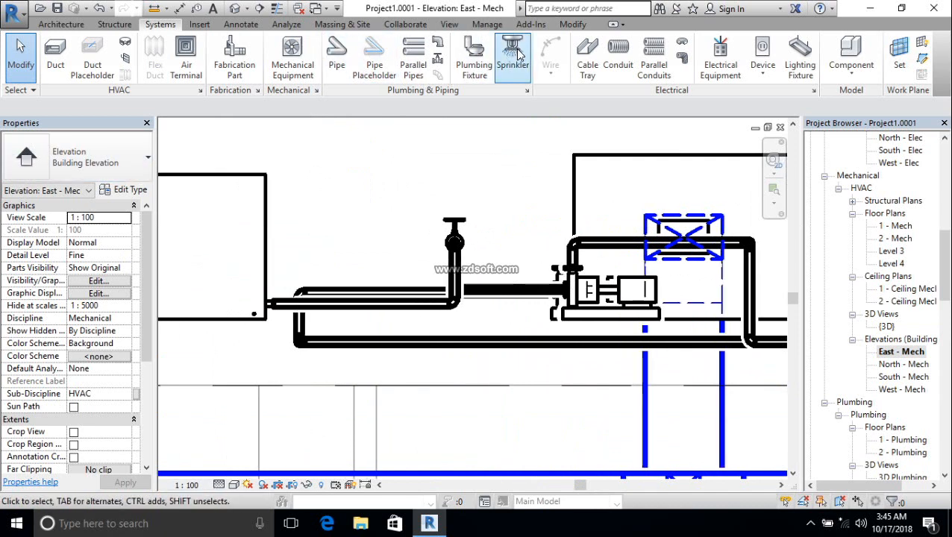
Insert a 50 mm gate valve at the midpoint of the vertical pipe dropping from the AHU-side header, and return to the {3D} view
left_click(438, 57)
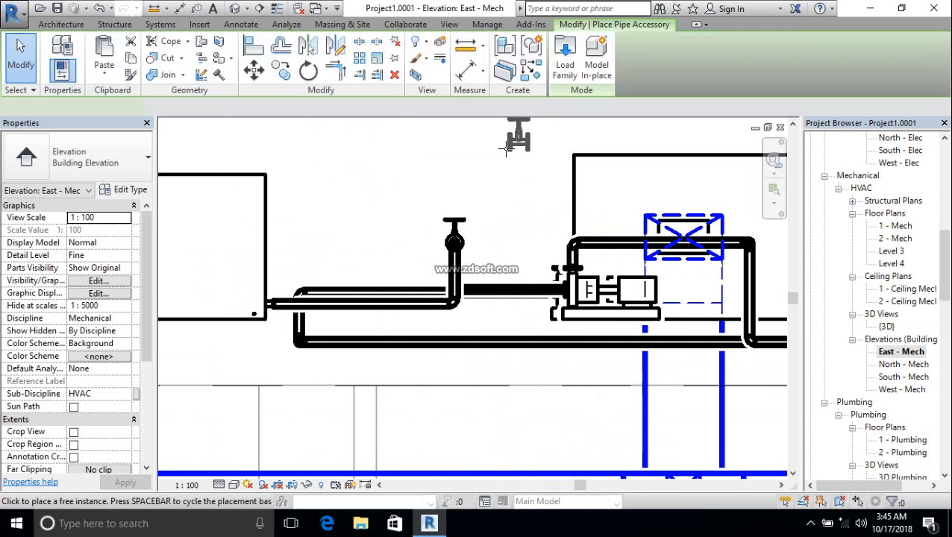
middle_click_drag(536, 285, 354, 270)
scroll(575, 269, "up", 6)
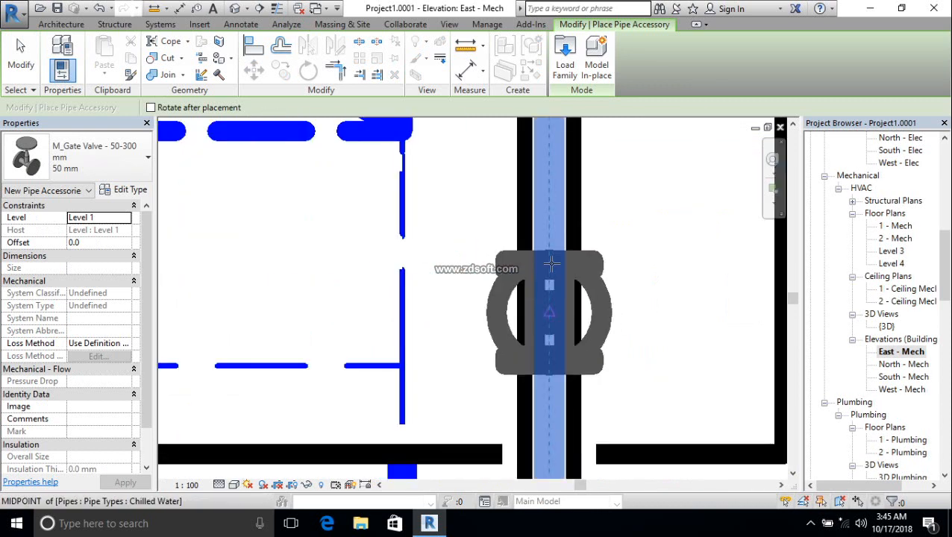
left_click(550, 262)
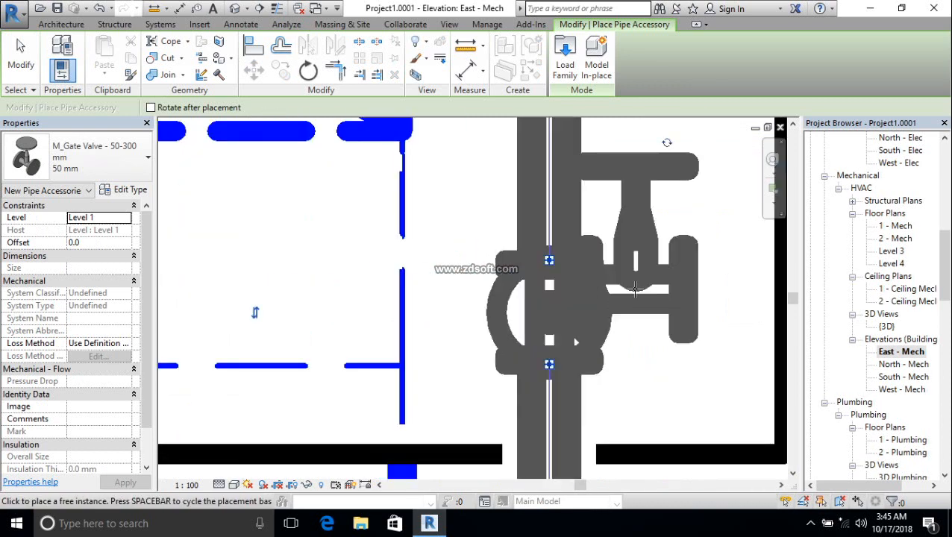
key("Escape")
key("Escape")
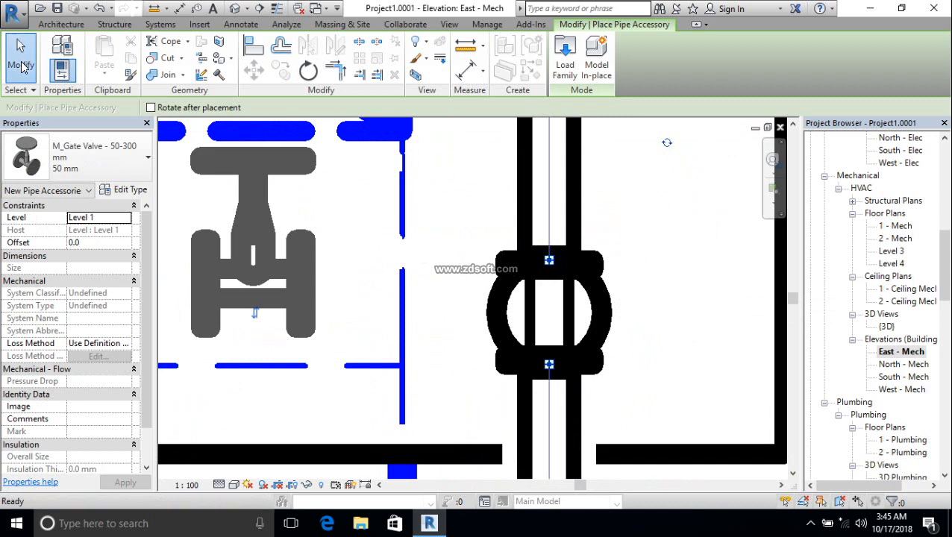
double_click(885, 326)
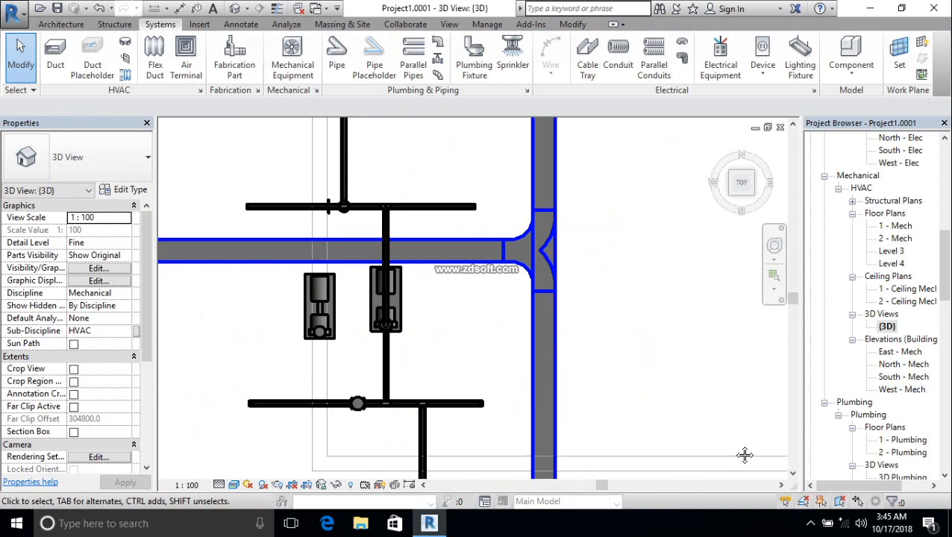
Examine in 3D the gate valves on the chiller-side header and on the vertical pipe at the AHU-side header
middle_click_drag(744, 453, 389, 312, "shift")
scroll(392, 236, "up", 3)
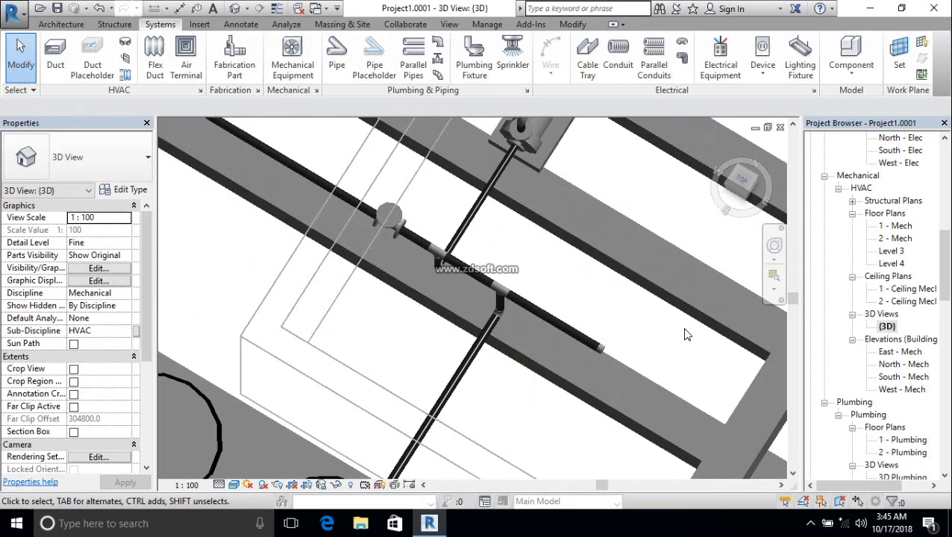
middle_click_drag(684, 334, 588, 295, "shift")
scroll(588, 295, "down", 2)
scroll(589, 296, "down", 4)
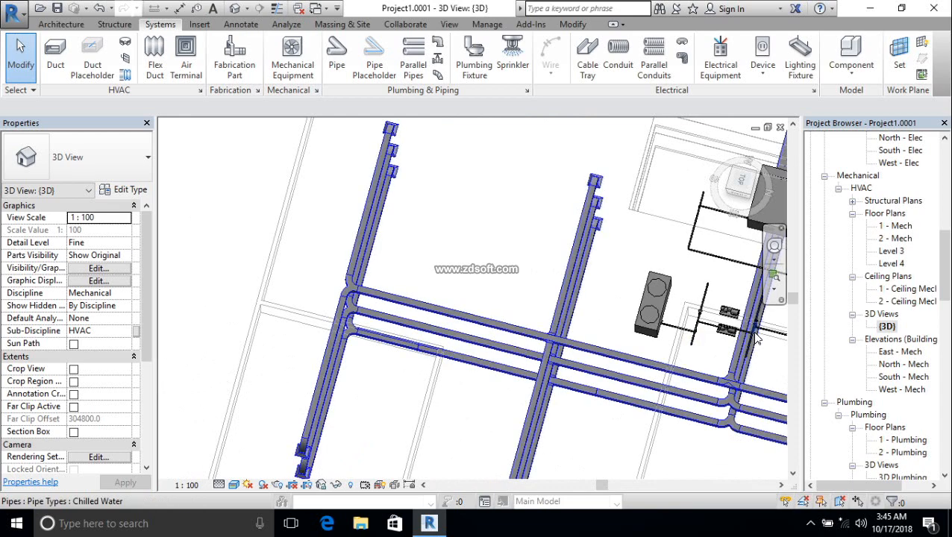
scroll(752, 328, "up", 3)
scroll(755, 322, "up", 4)
middle_click_drag(758, 366, 538, 255)
scroll(547, 259, "up", 5)
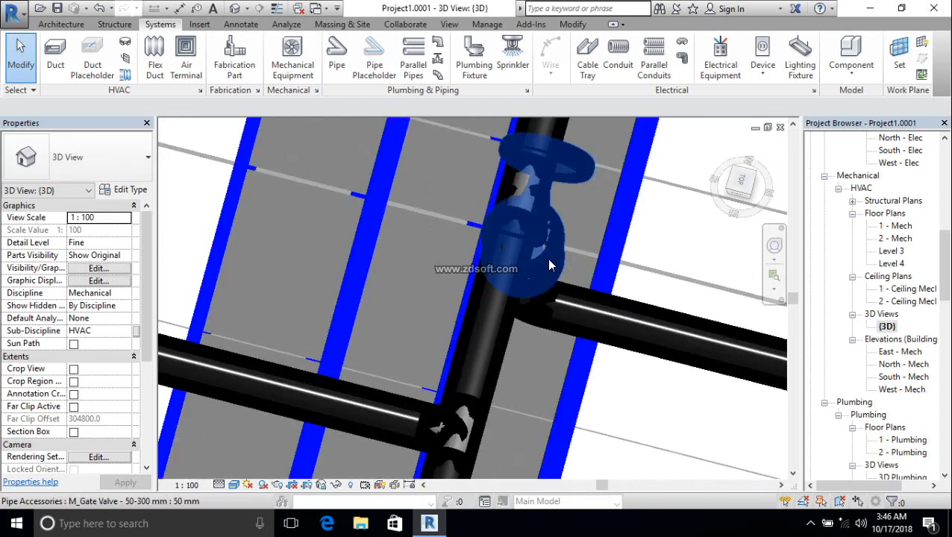
middle_click_drag(625, 382, 618, 295, "shift")
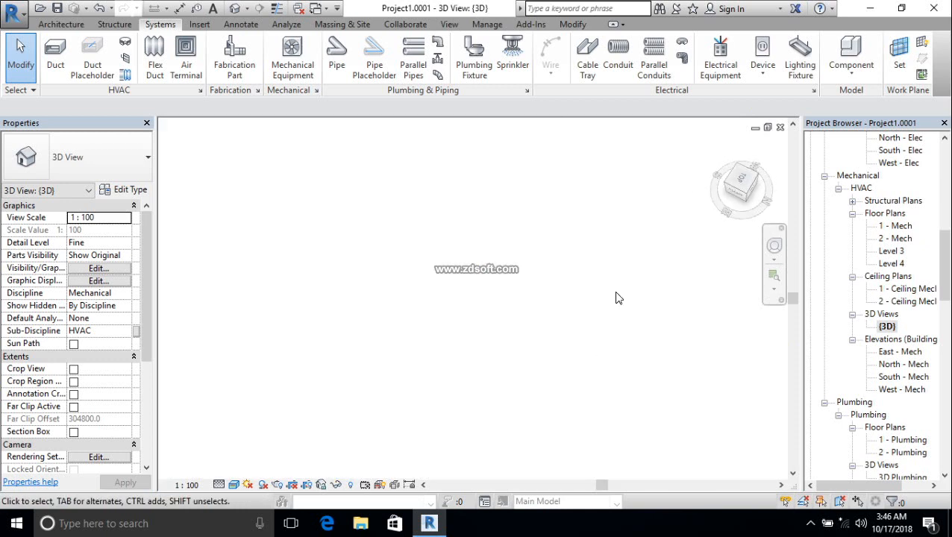
scroll(522, 335, "down", 5)
scroll(395, 319, "up", 2)
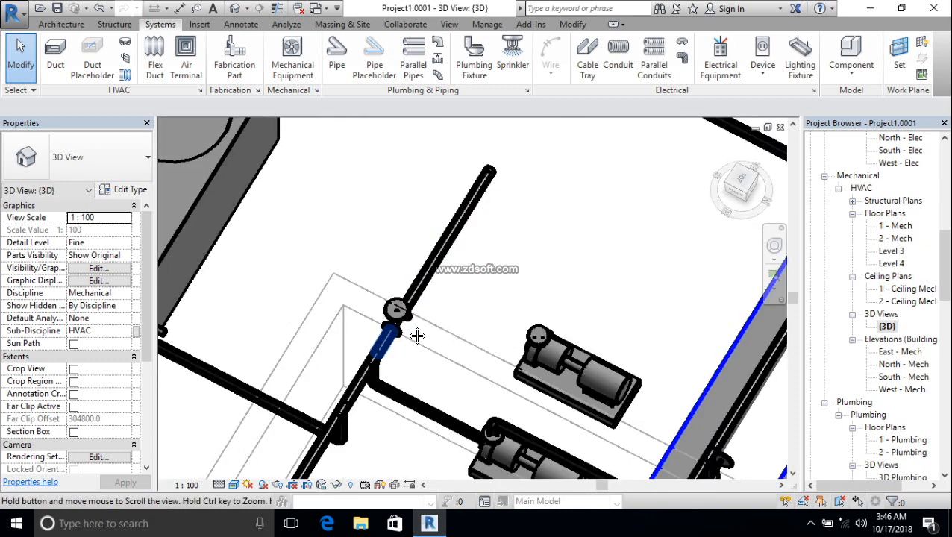
middle_click_drag(416, 334, 246, 64)
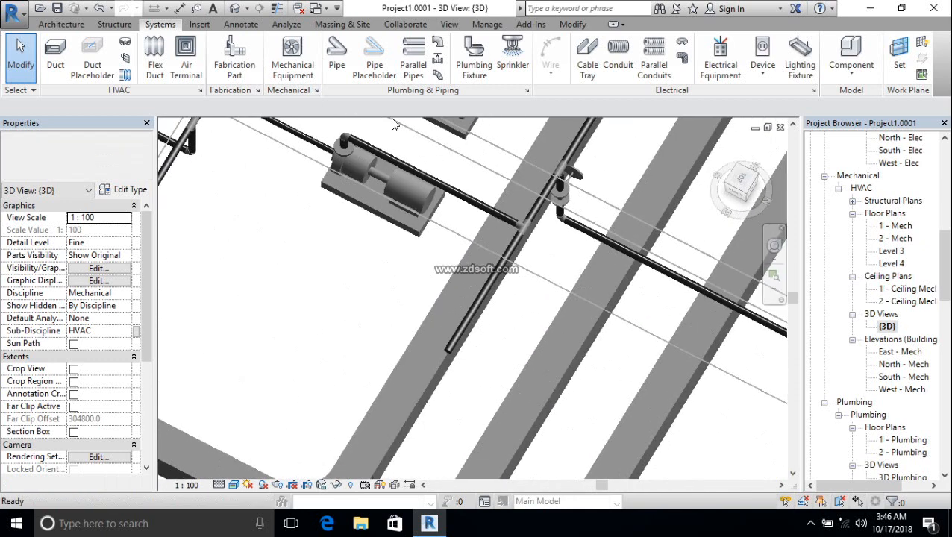
scroll(564, 196, "up", 5)
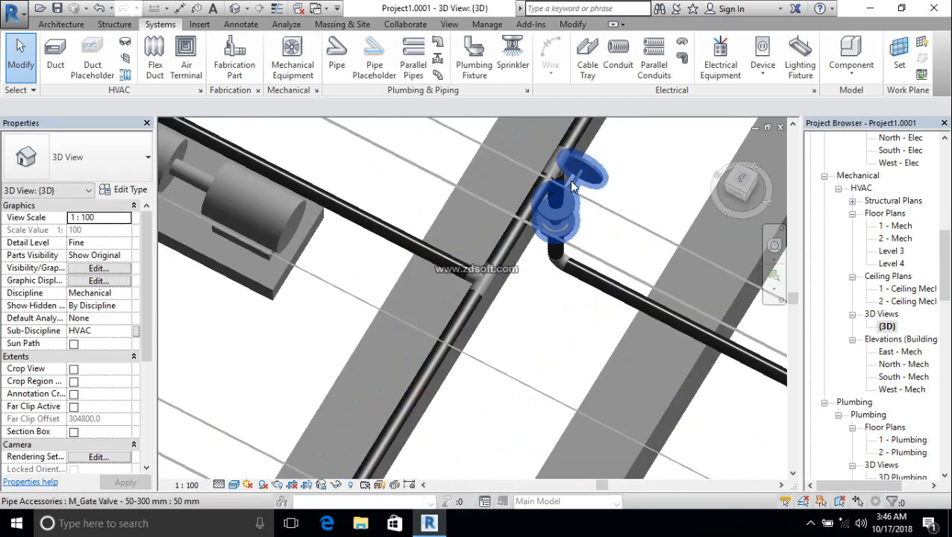
scroll(560, 249, "up", 5)
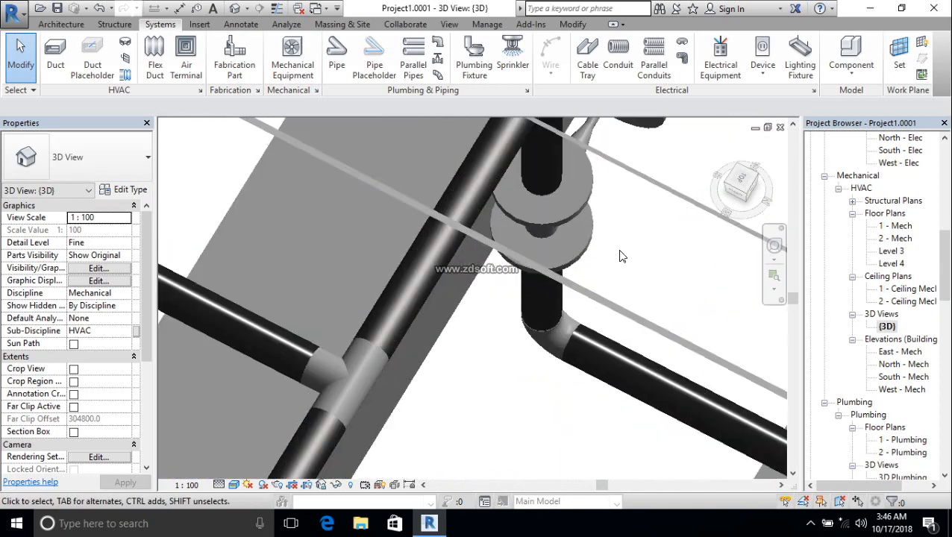
scroll(603, 250, "down", 8)
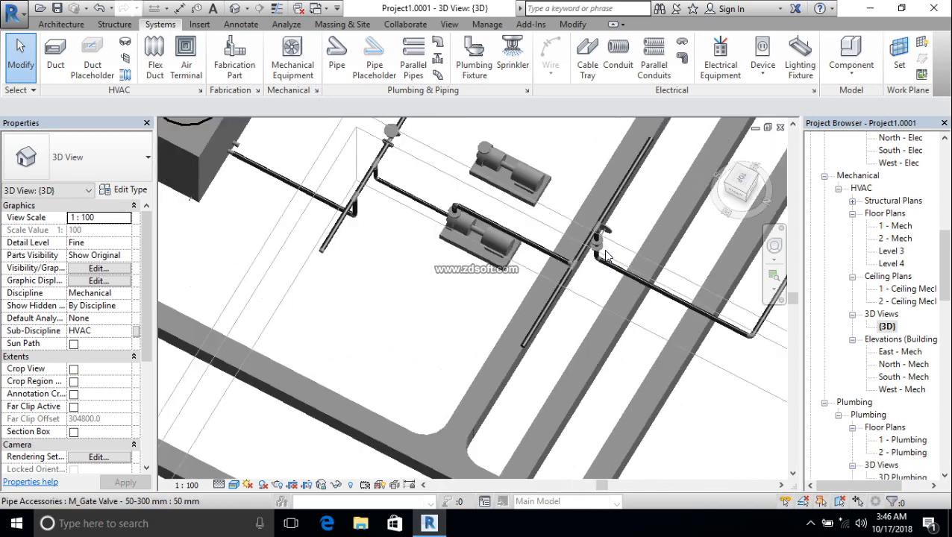
scroll(611, 253, "down", 3)
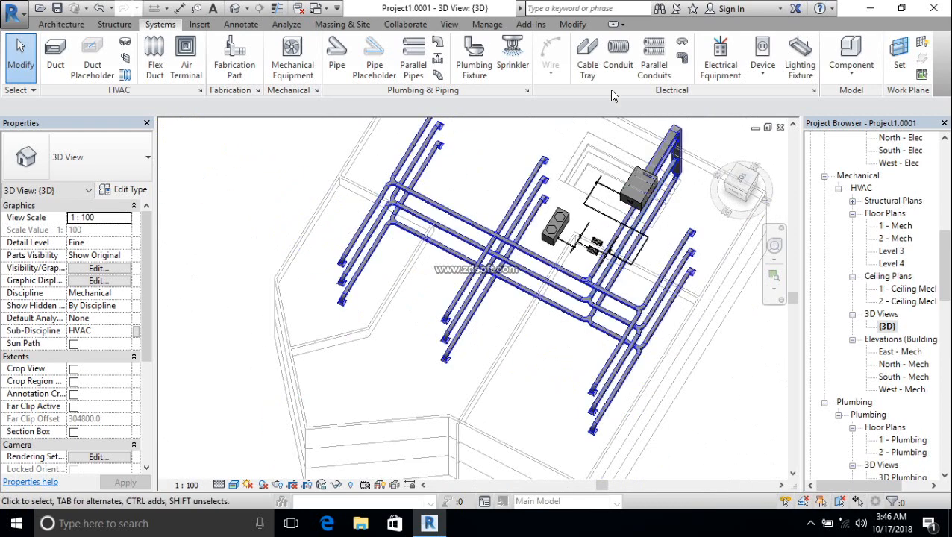
Show disconnects for pipes only, leaving the duct, cable tray, electrical and hanger options off
left_click(286, 24)
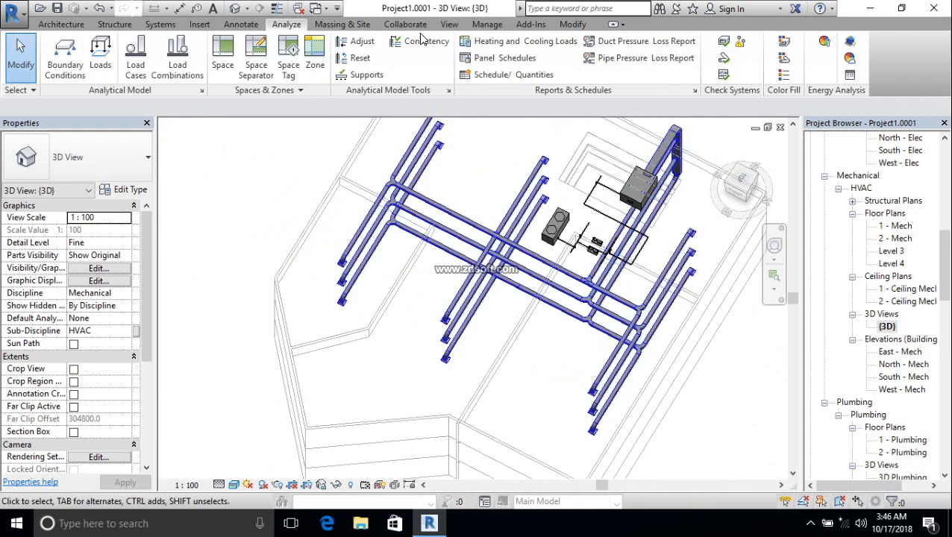
left_click(741, 45)
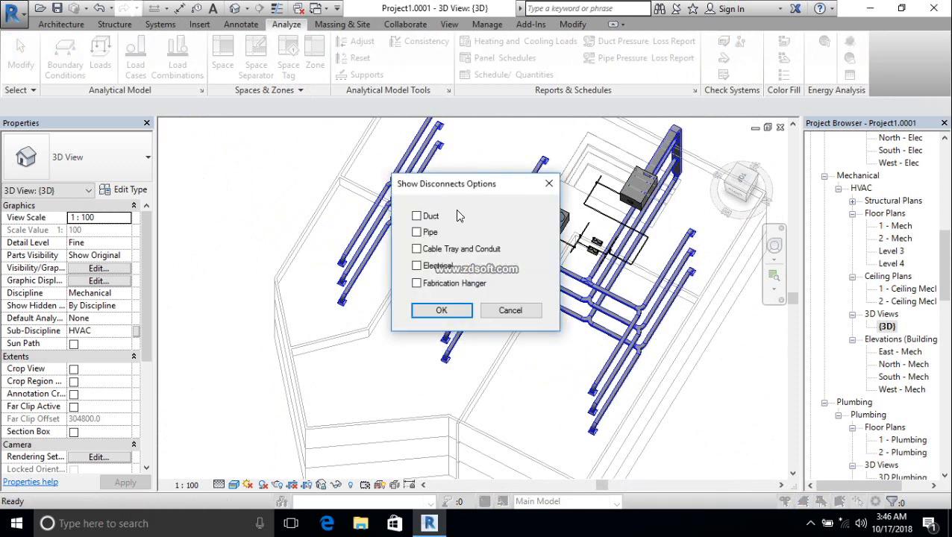
left_click(430, 233)
left_click(442, 310)
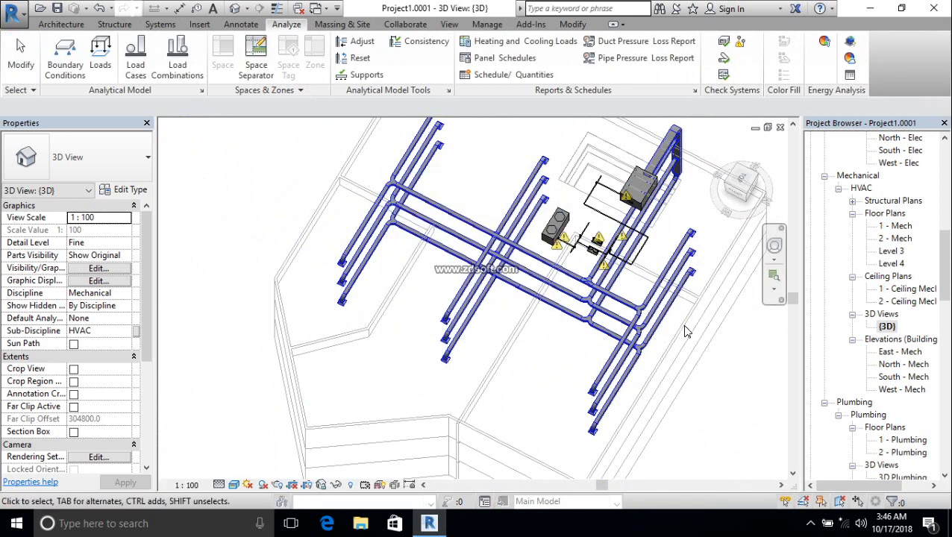
Inspect the disconnect markers around the chiller, pumps and header ends, and orient the 3D view to the top
scroll(617, 241, "up", 2)
scroll(616, 241, "up", 4)
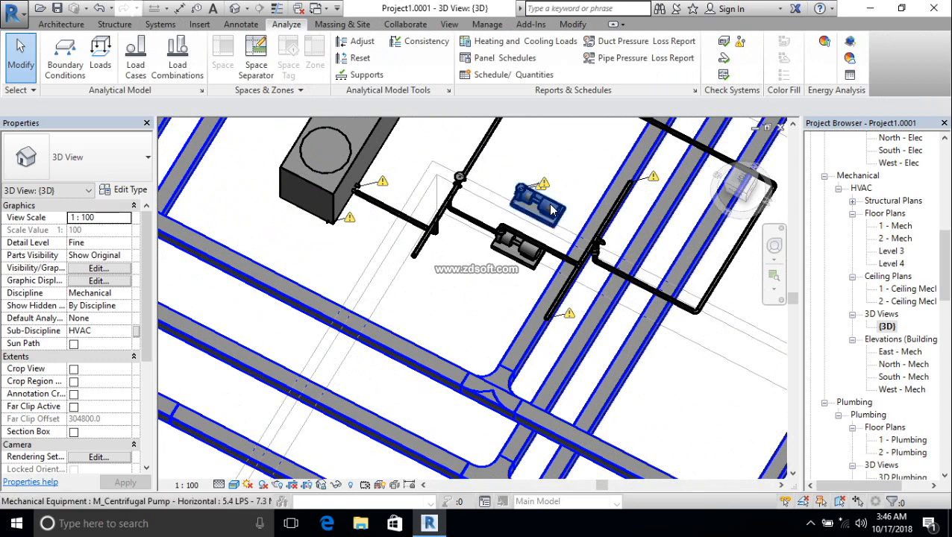
scroll(552, 253, "up", 5)
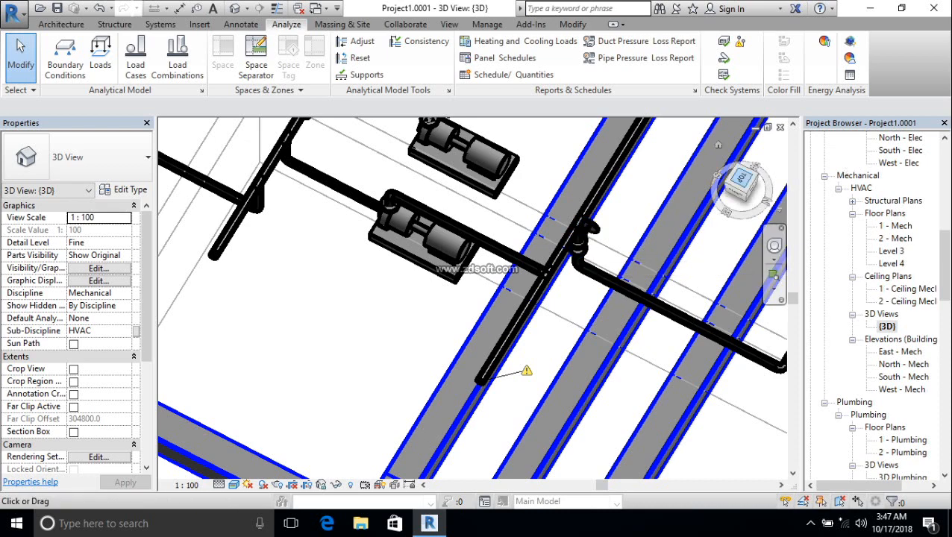
left_click(739, 182)
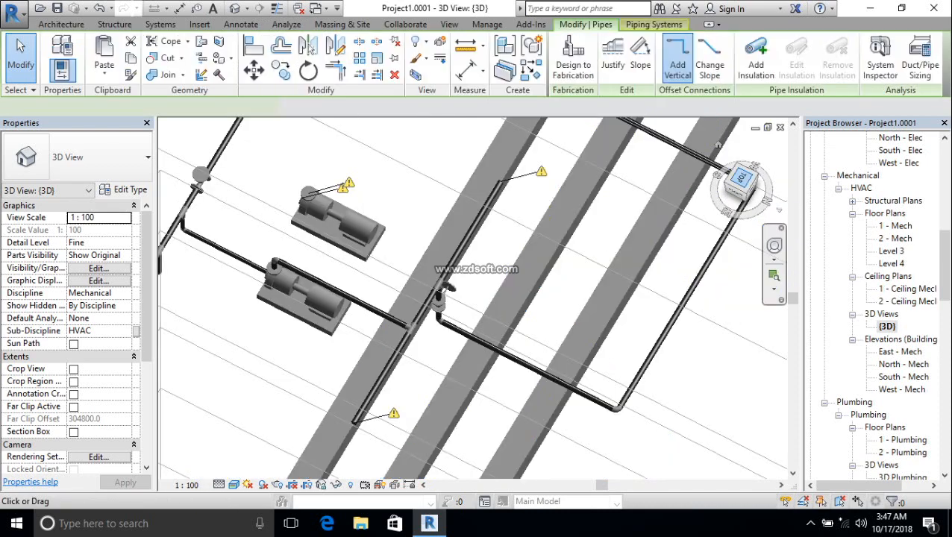
left_click(739, 190)
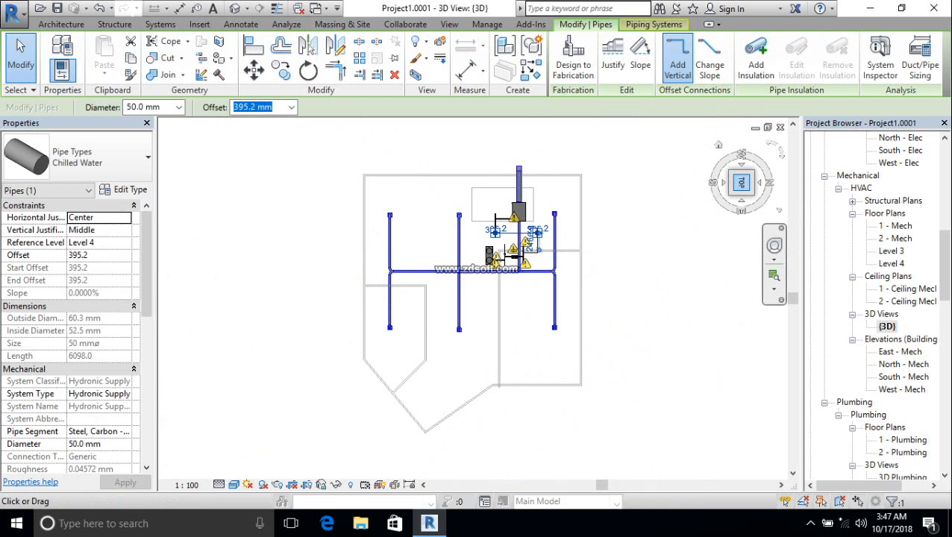
left_click(810, 523)
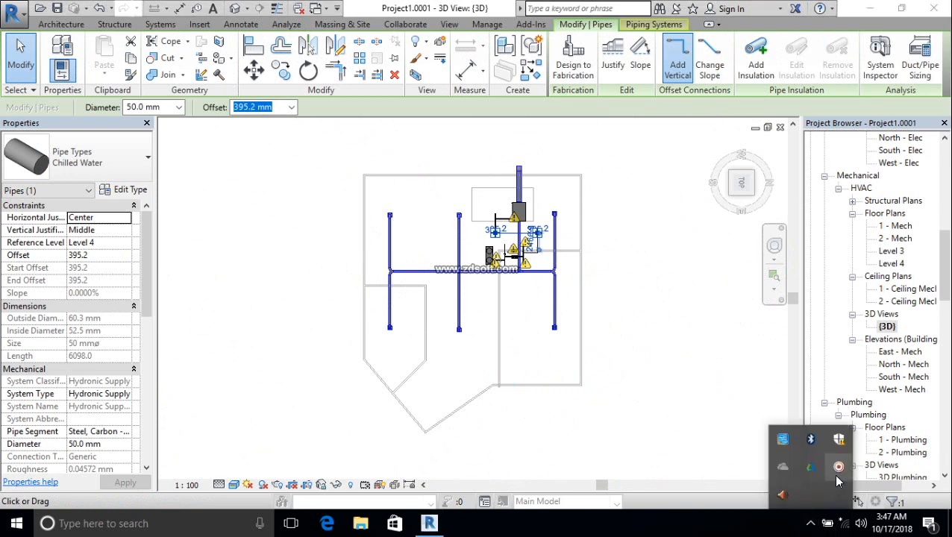